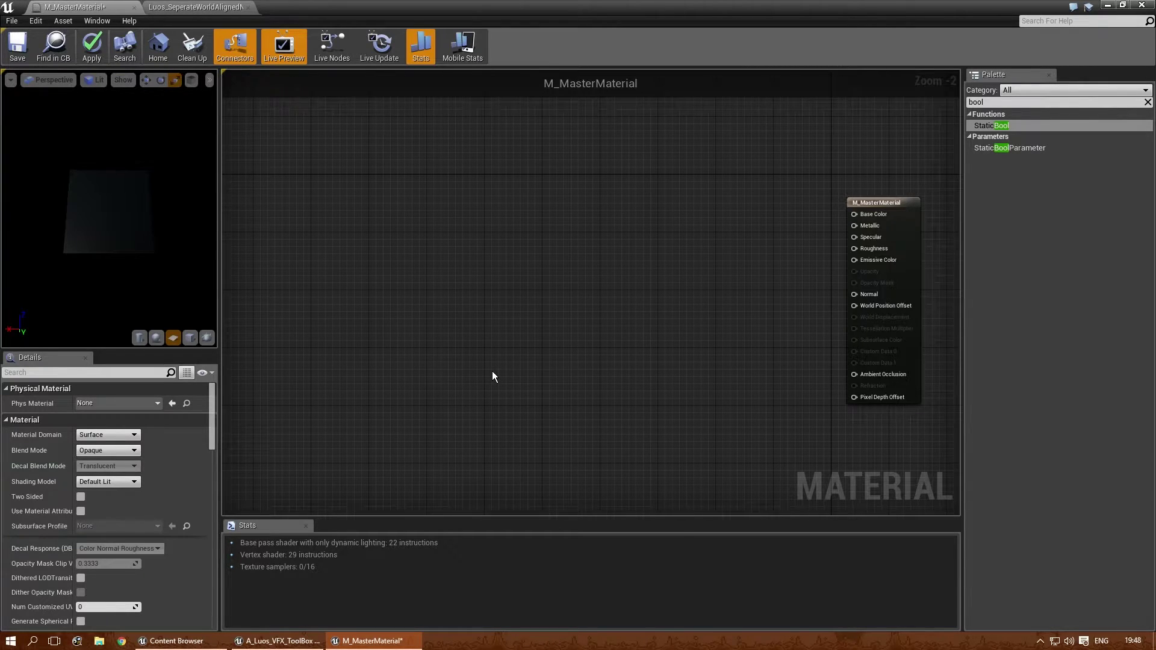
Step: Add three Constant3Vector nodes in a vertical column in the M_MasterMaterial graph
right_drag(562, 367, 447, 325)
scroll(656, 239, up, 1)
right_drag(598, 249, 666, 268)
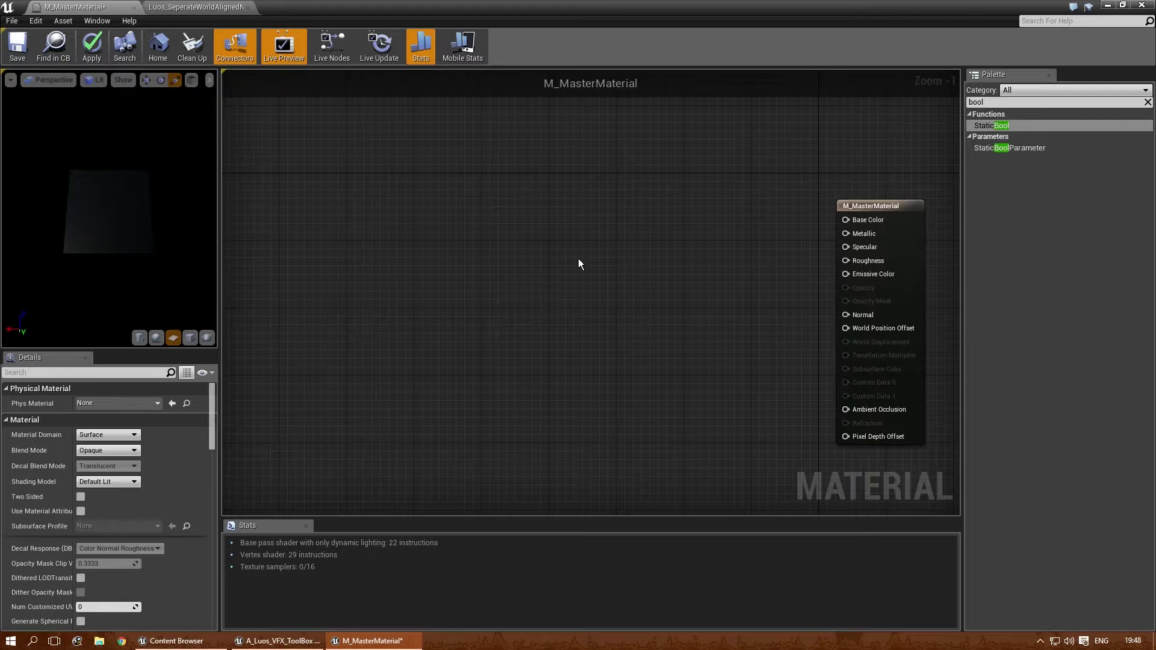
click(468, 145)
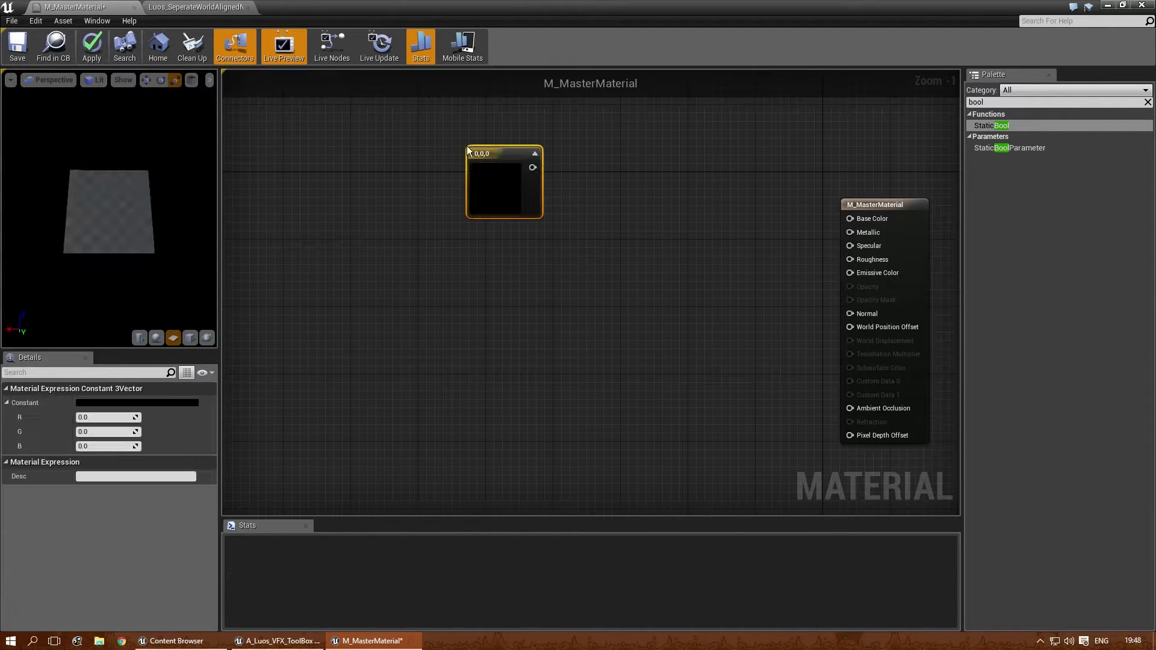
click(475, 293)
click(482, 373)
Step: Make the uppermost Constant3Vector red by setting its R value to 1
click(495, 197)
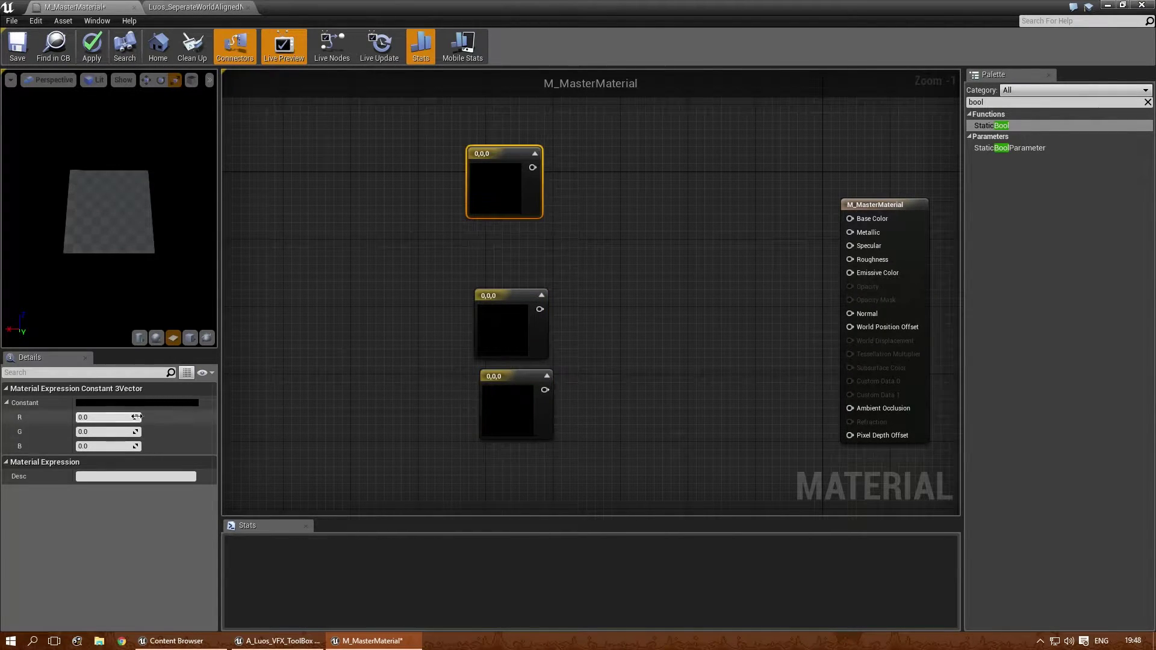
click(105, 416)
text(1)
key(Return)
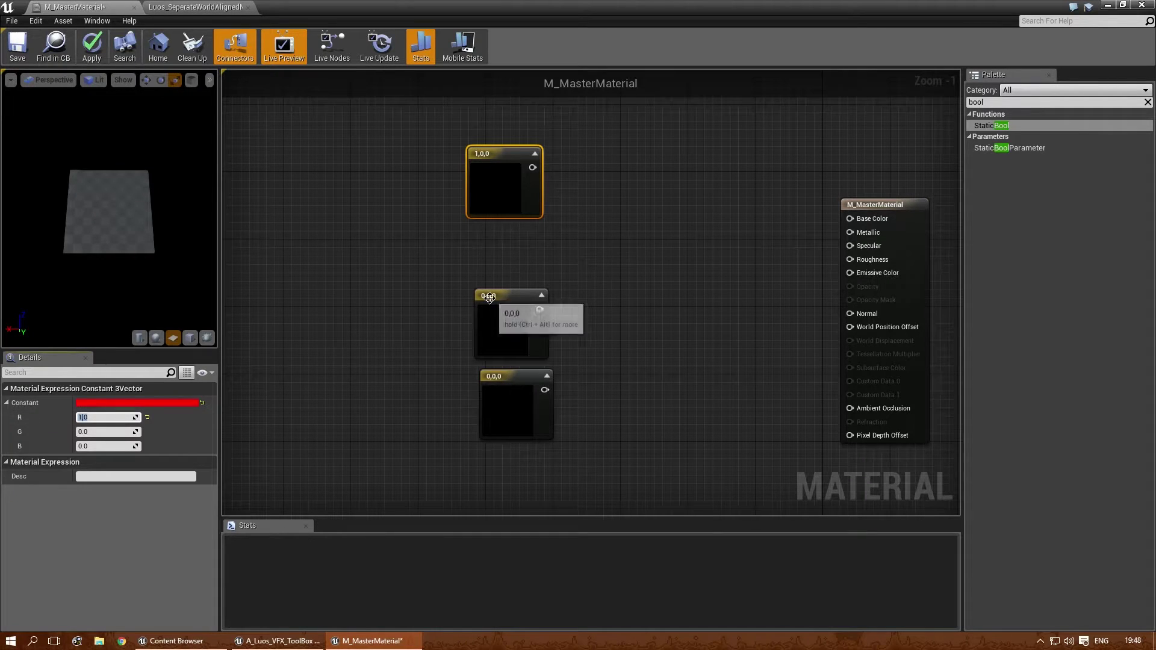
Step: Align the middle Constant3Vector under the red one and set its G value to 1
drag(490, 296, 484, 265)
click(120, 432)
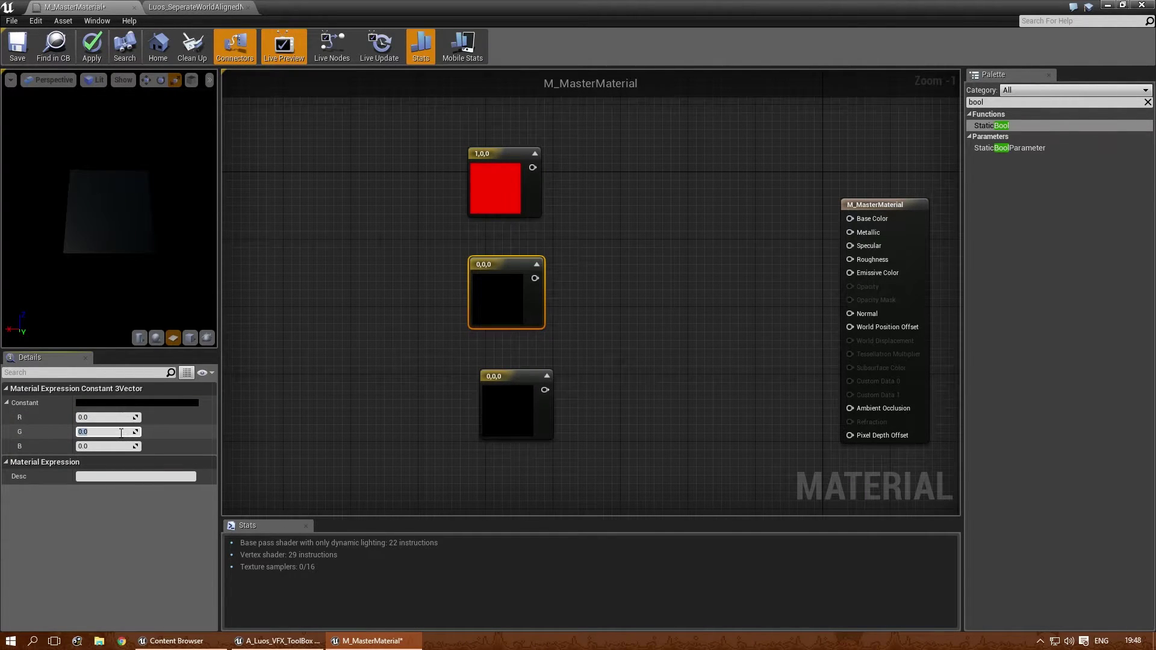
text(1)
key(Return)
Step: Align the lowest Constant3Vector with the column and set its B value to 1
drag(505, 372, 495, 378)
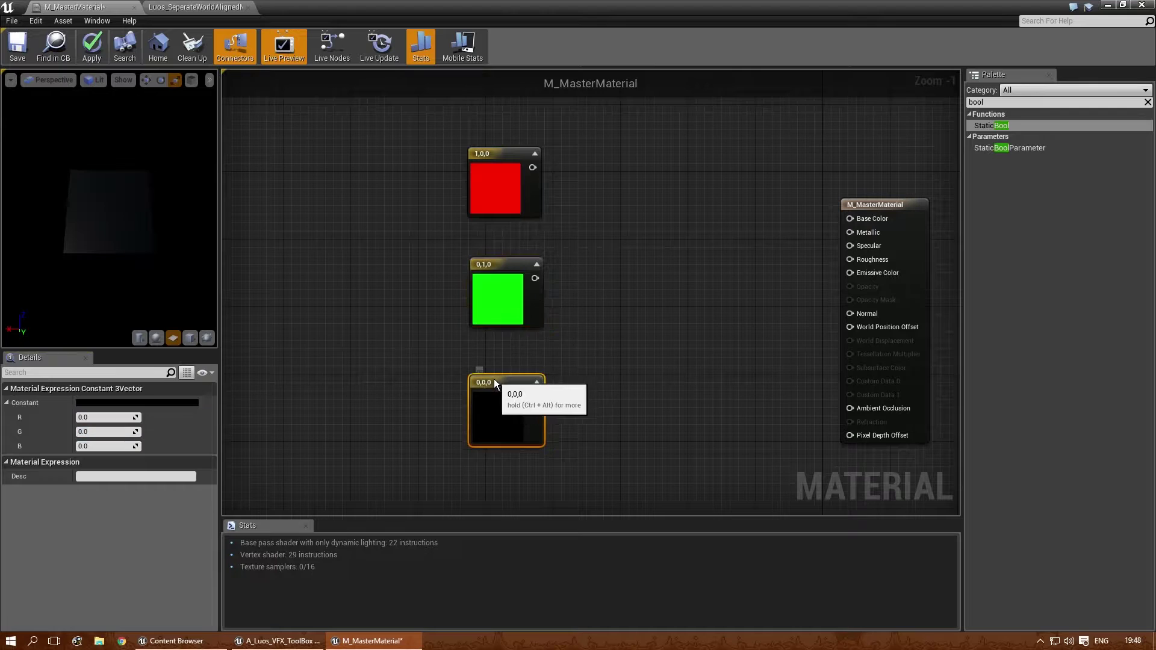
click(105, 446)
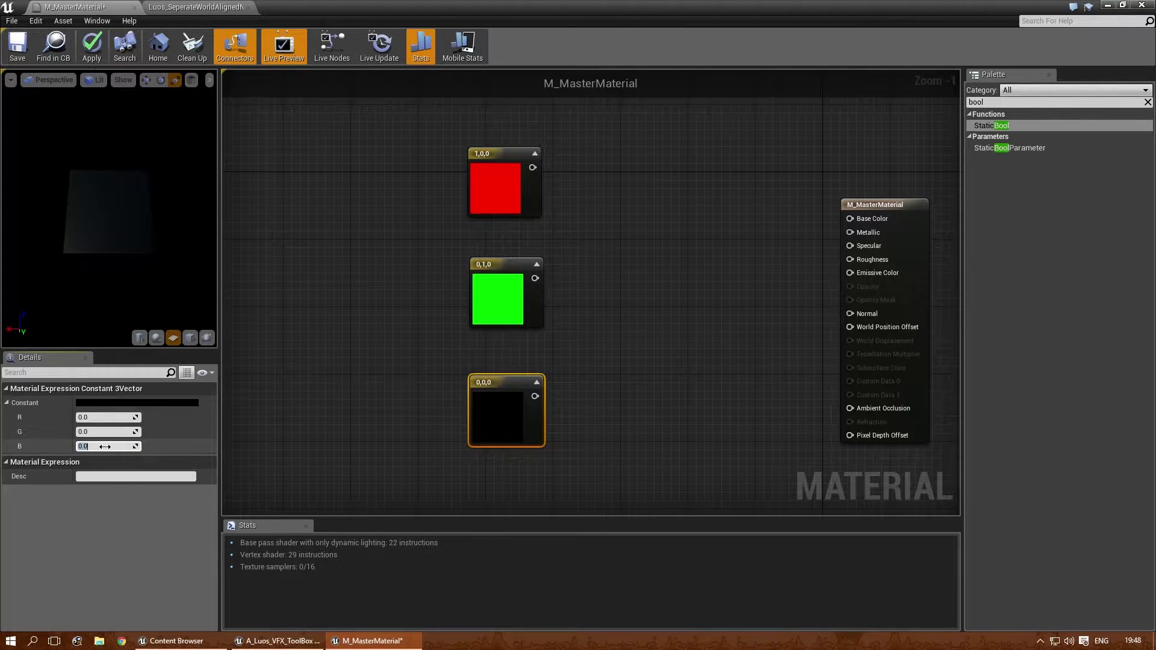
text(1)
key(Return)
click(609, 327)
right_drag(609, 327, 555, 331)
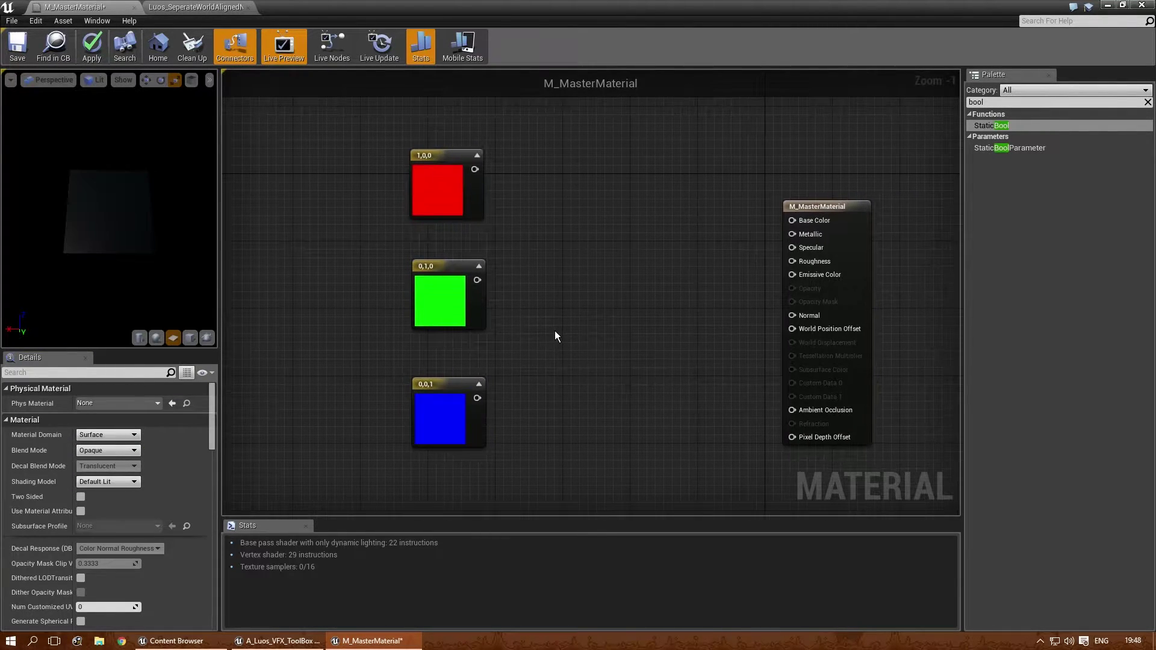
Step: Move the M_MasterMaterial output node up to the level of the red constant
drag(811, 211, 818, 162)
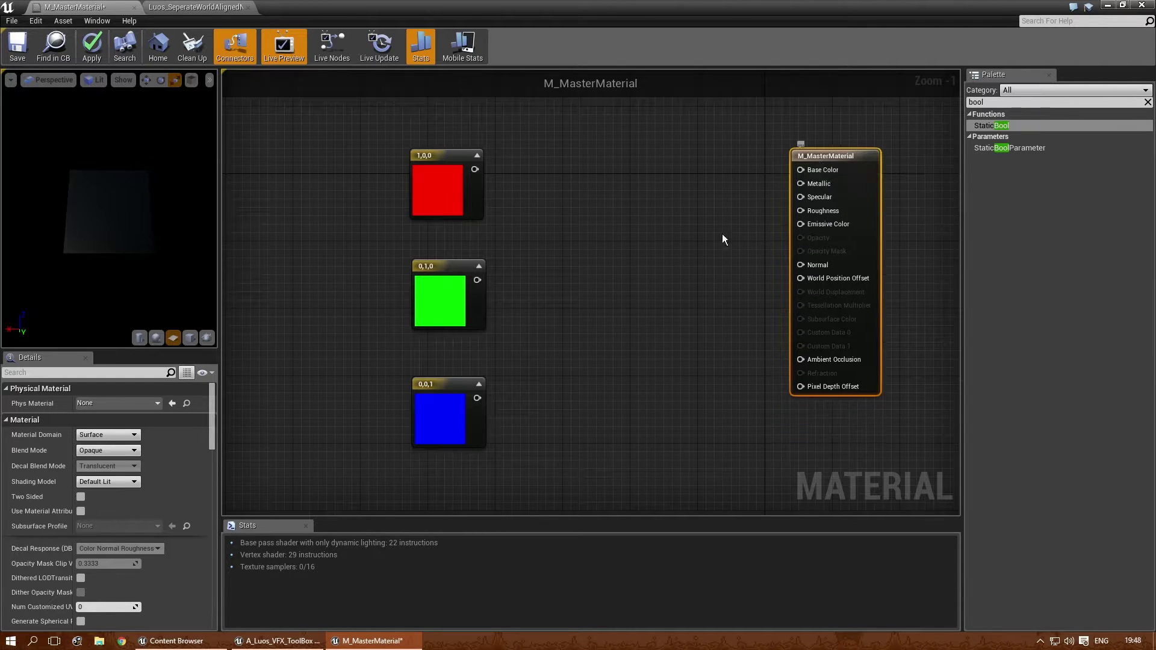
right_drag(558, 278, 519, 297)
scroll(532, 256, up, 1)
right_drag(532, 255, 496, 280)
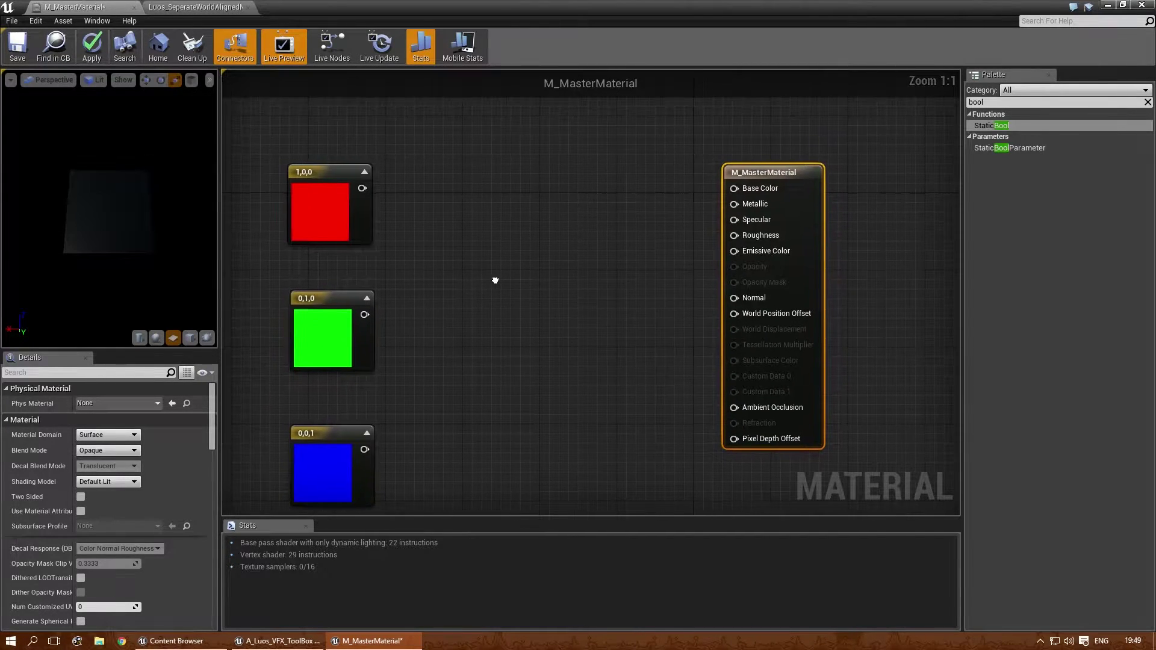
right_drag(562, 261, 591, 240)
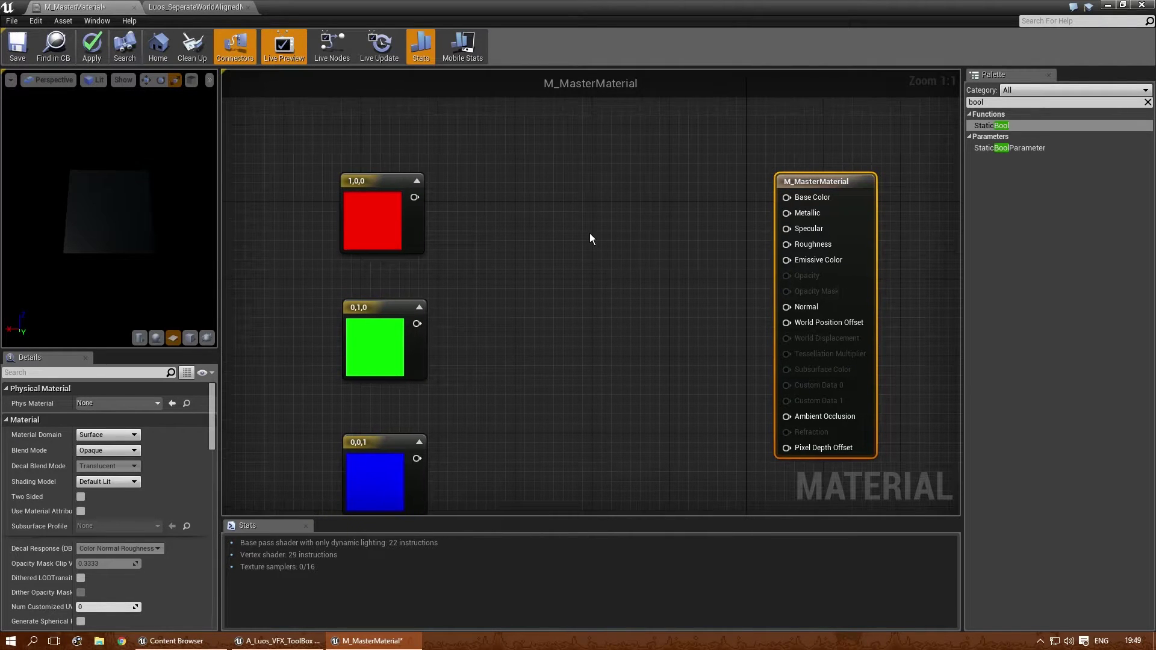
drag(1016, 101, 951, 108)
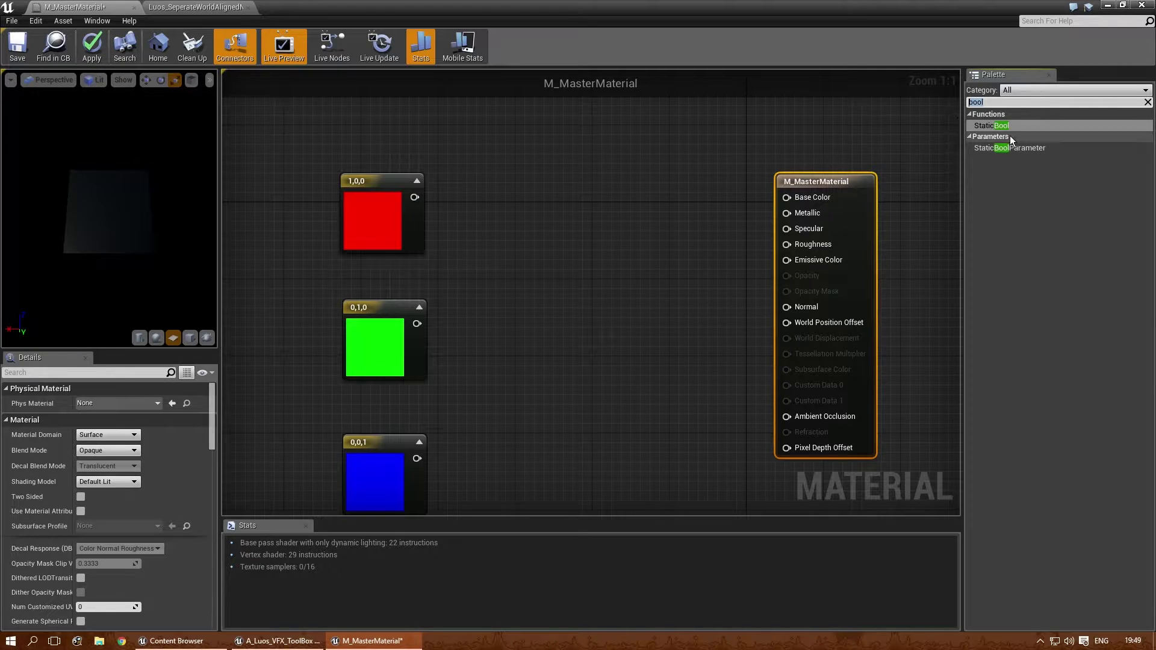
text(switch)
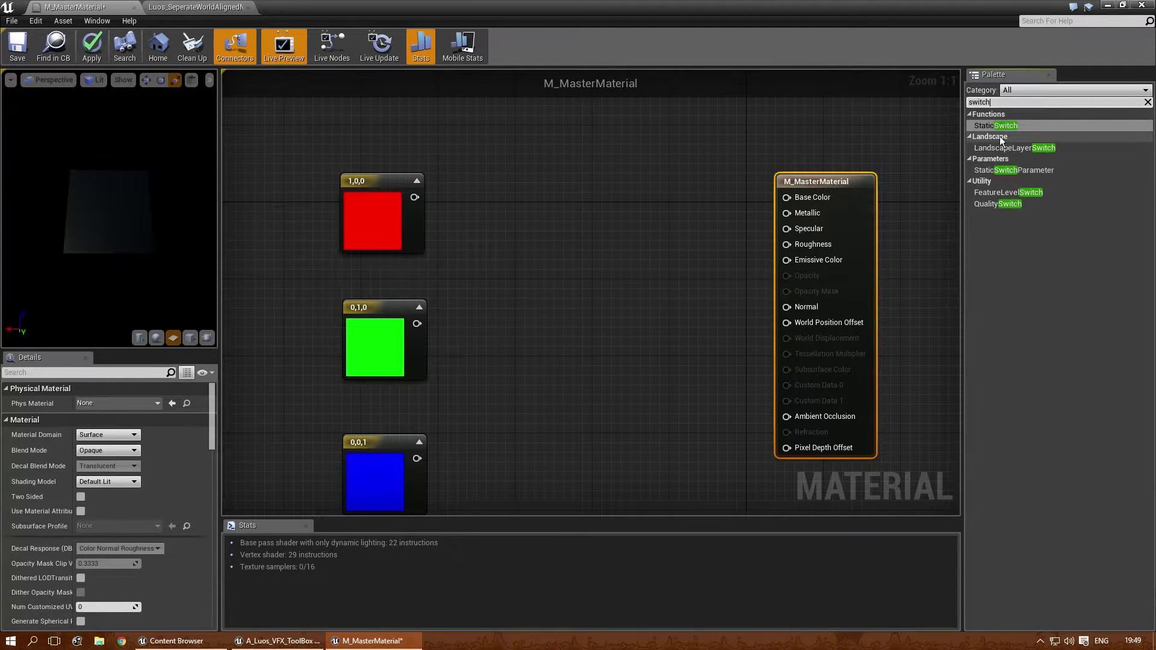
drag(1001, 125, 590, 196)
click(568, 201)
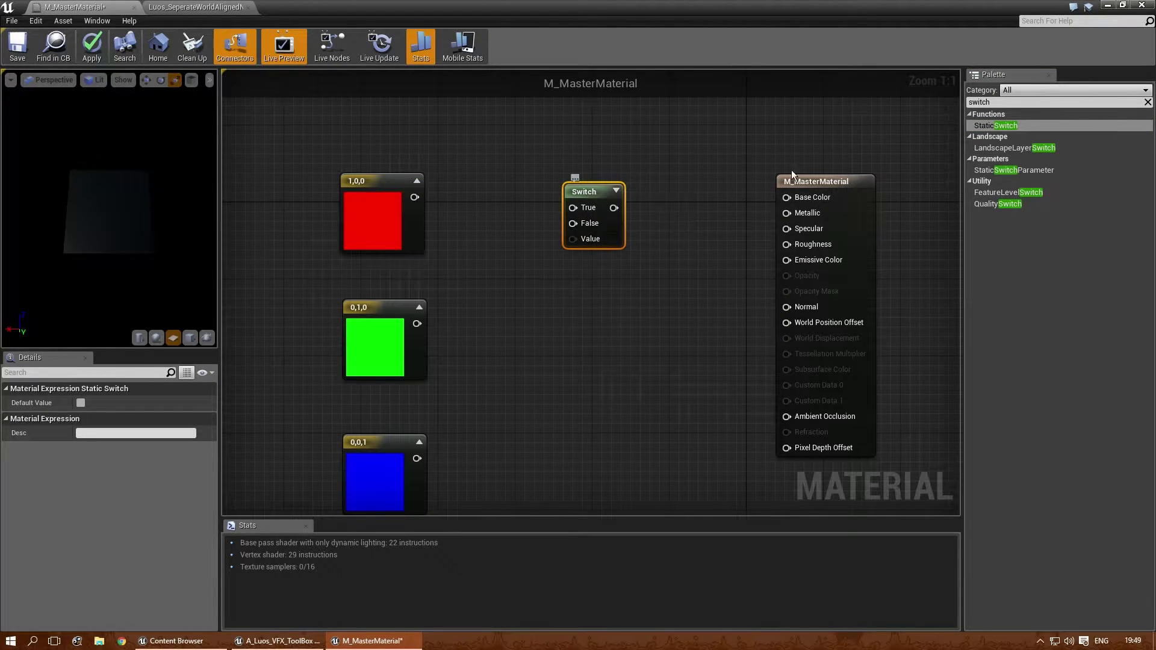
key(Delete)
Step: Add a LinearInterpolate node and connect the red constant to its A input and the green constant to B
drag(1001, 103, 969, 102)
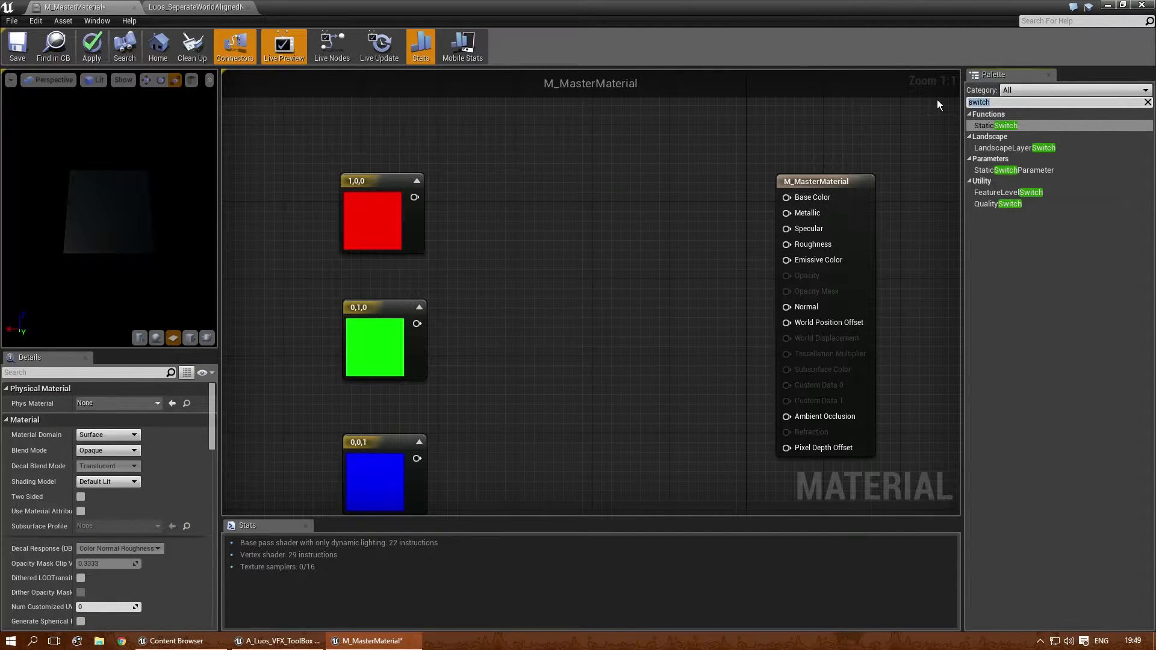
text(lerp)
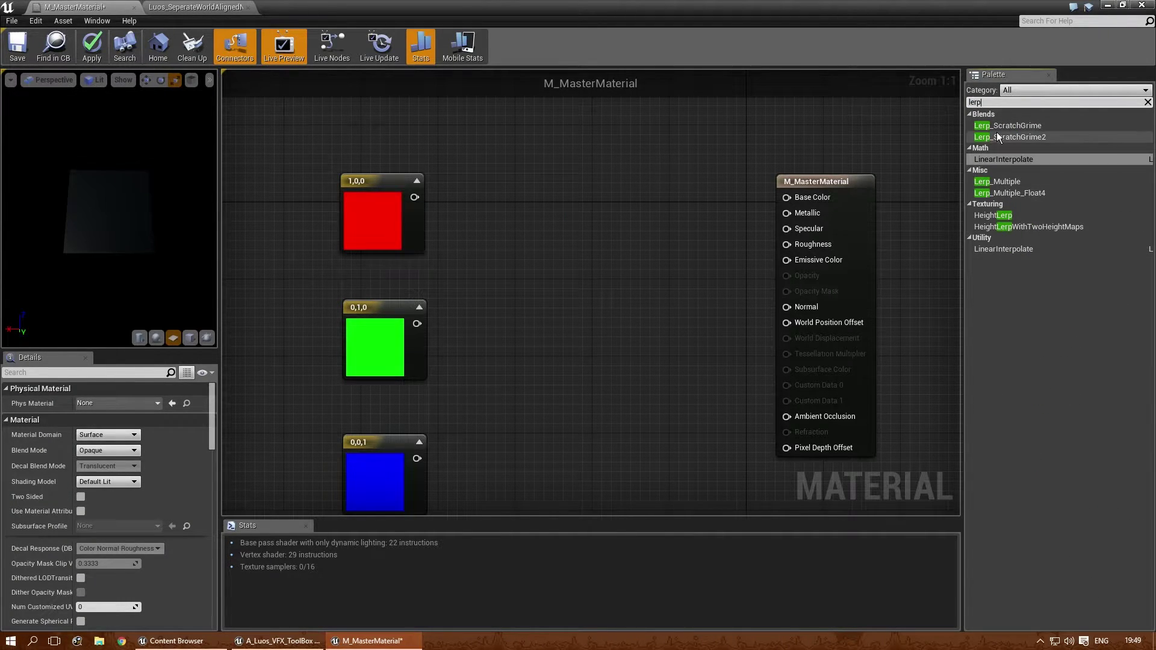
drag(1004, 160, 617, 194)
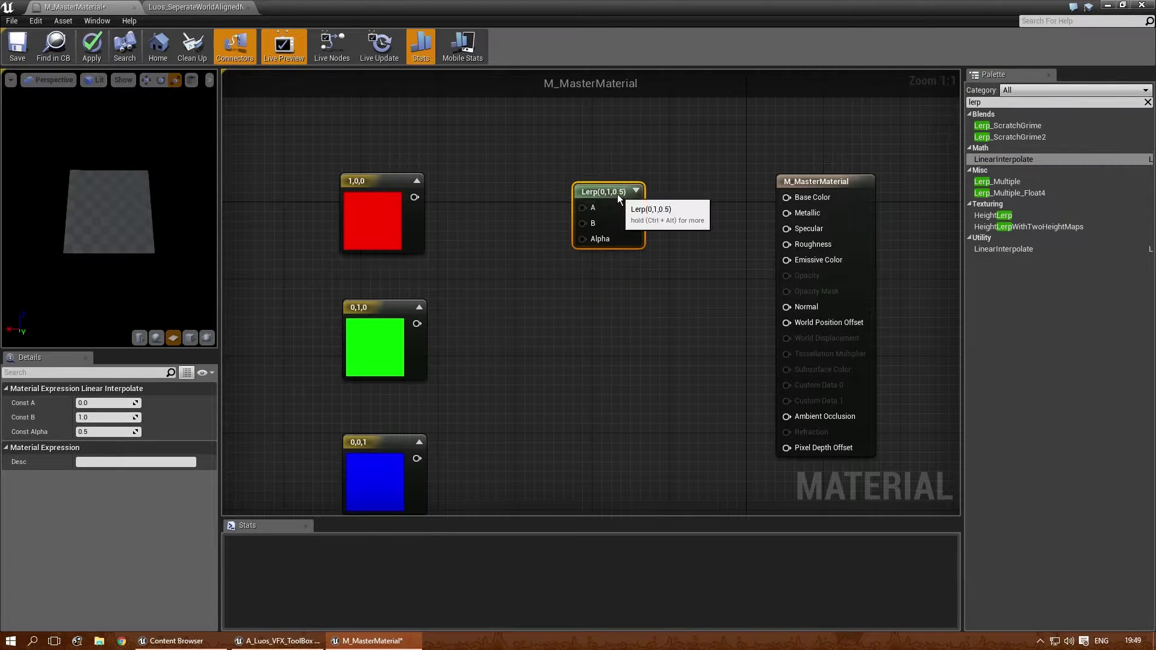
drag(414, 197, 538, 186)
drag(417, 323, 535, 213)
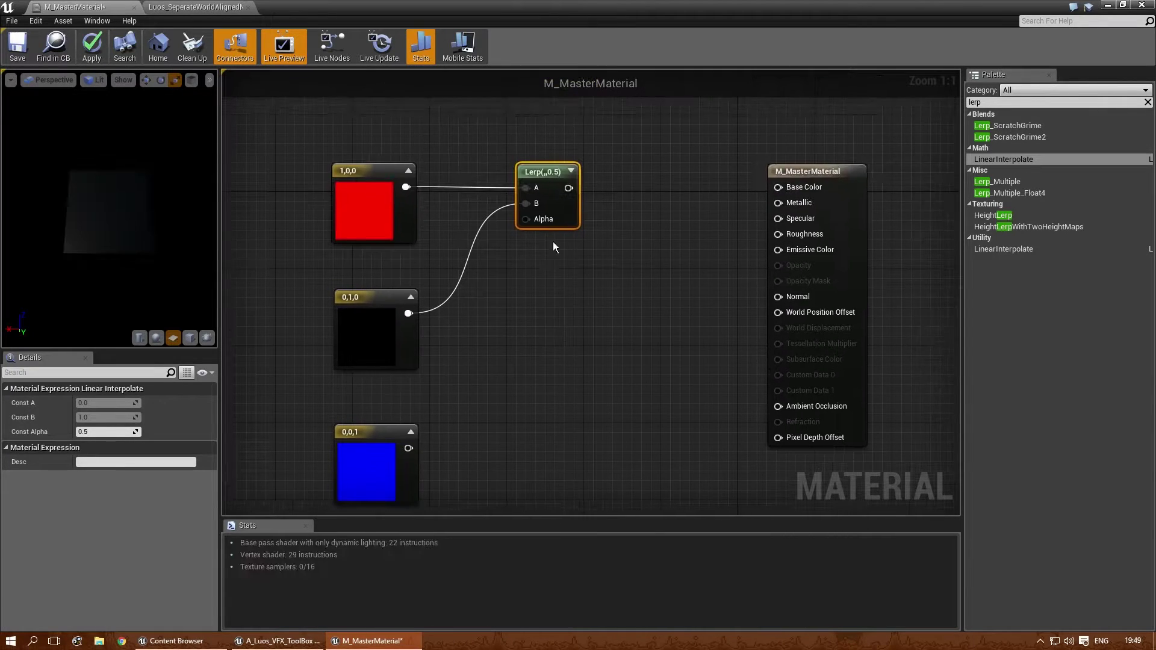
Step: Duplicate the Lerp below the first one and connect the first Lerp to its A input and the blue constant to B
key(ctrl+w)
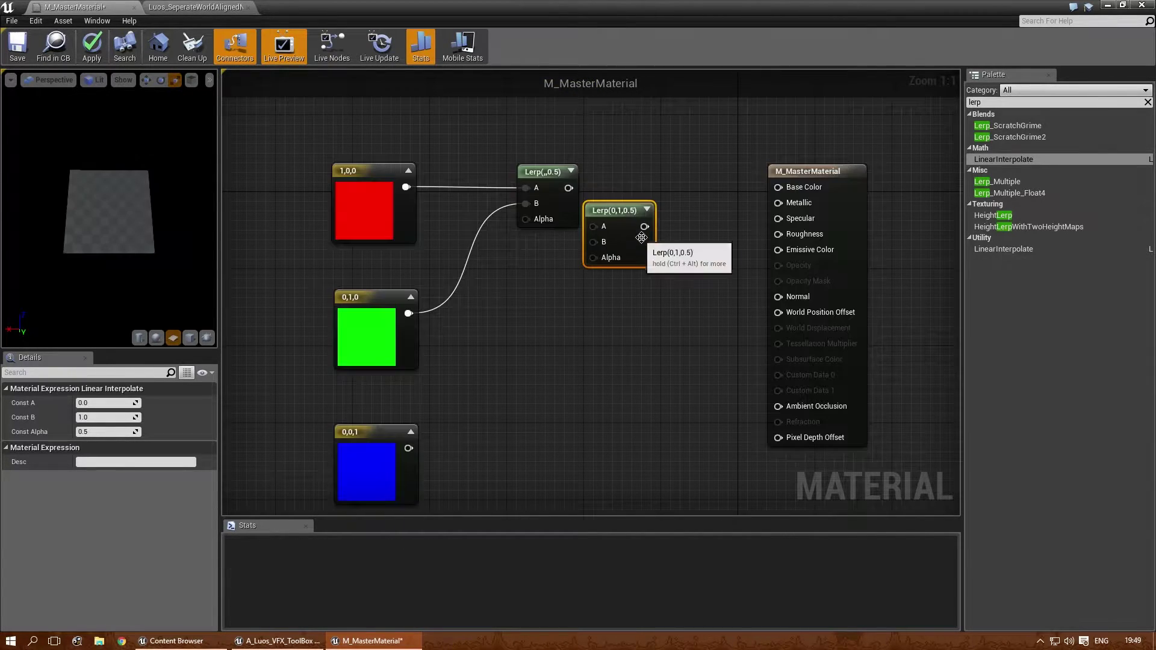
drag(618, 204, 637, 320)
drag(570, 188, 613, 342)
right_drag(465, 377, 452, 333)
drag(396, 404, 601, 312)
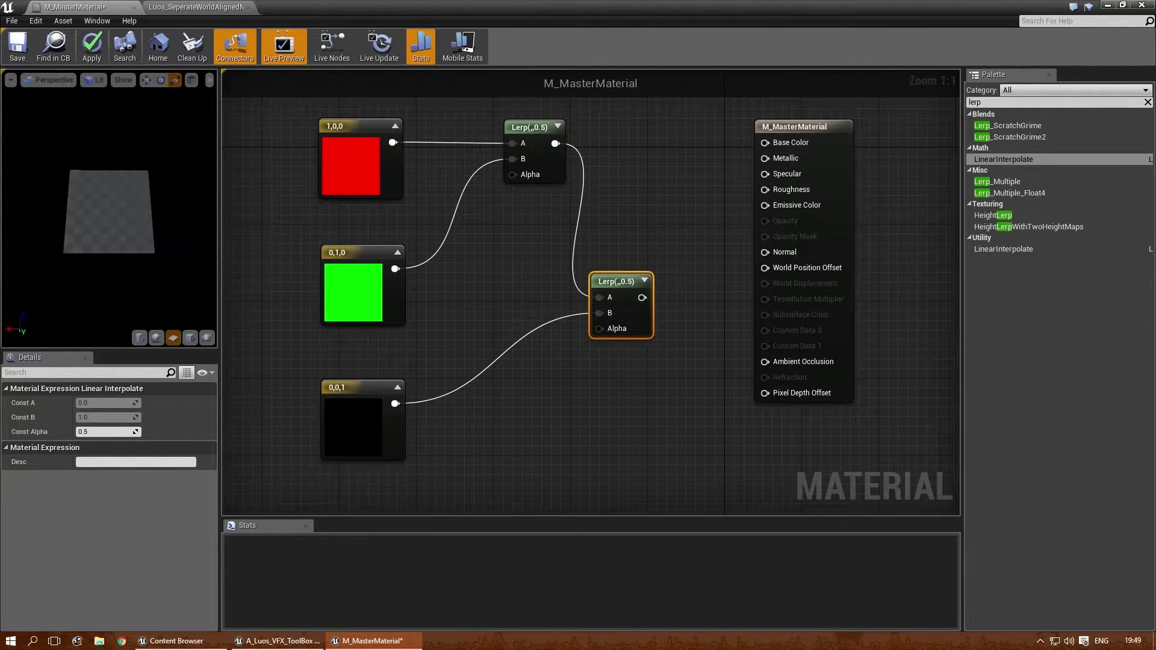
right_drag(595, 418, 551, 451)
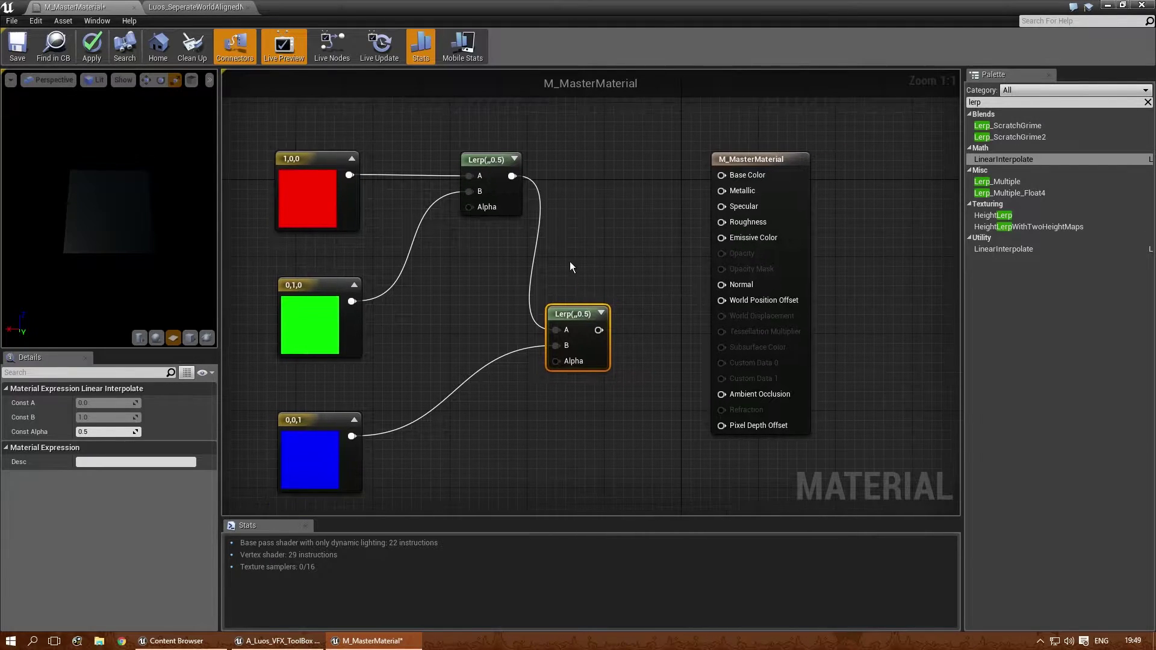
Step: Space out the graph by moving the M_MasterMaterial node and the second Lerp farther from the color constants
drag(740, 156, 817, 158)
drag(569, 315, 628, 403)
right_drag(431, 339, 567, 429)
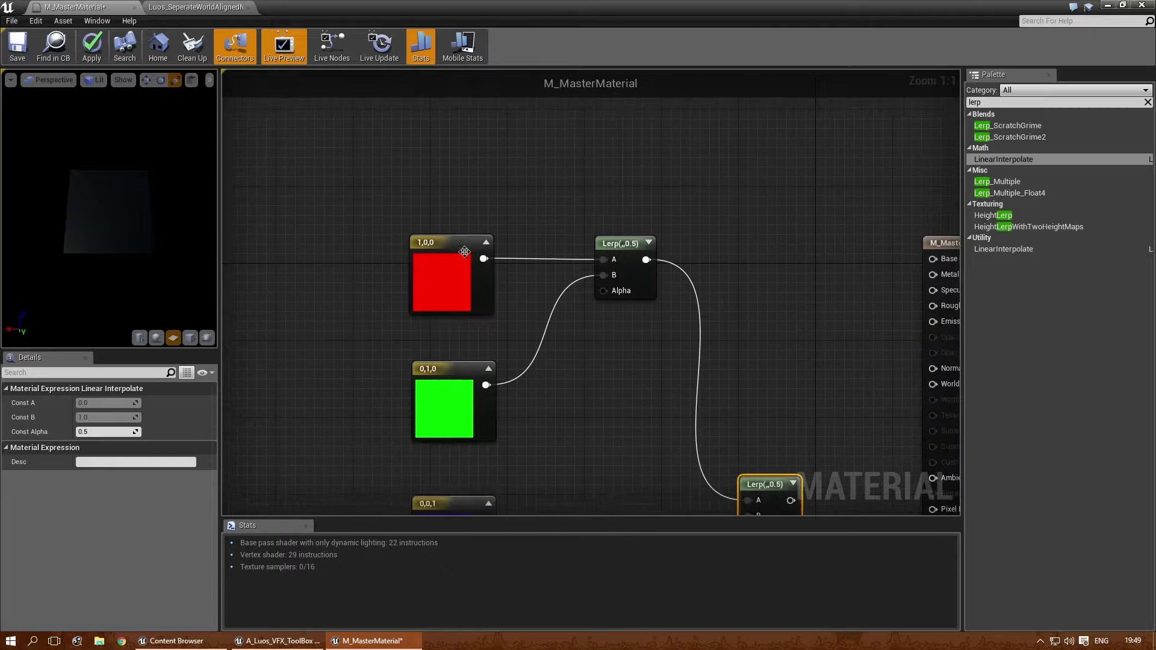
Step: Wrap the first Lerp in a comment box with the text "Red or Green"
right_drag(549, 324, 436, 244)
right_drag(406, 310, 405, 386)
drag(451, 206, 576, 347)
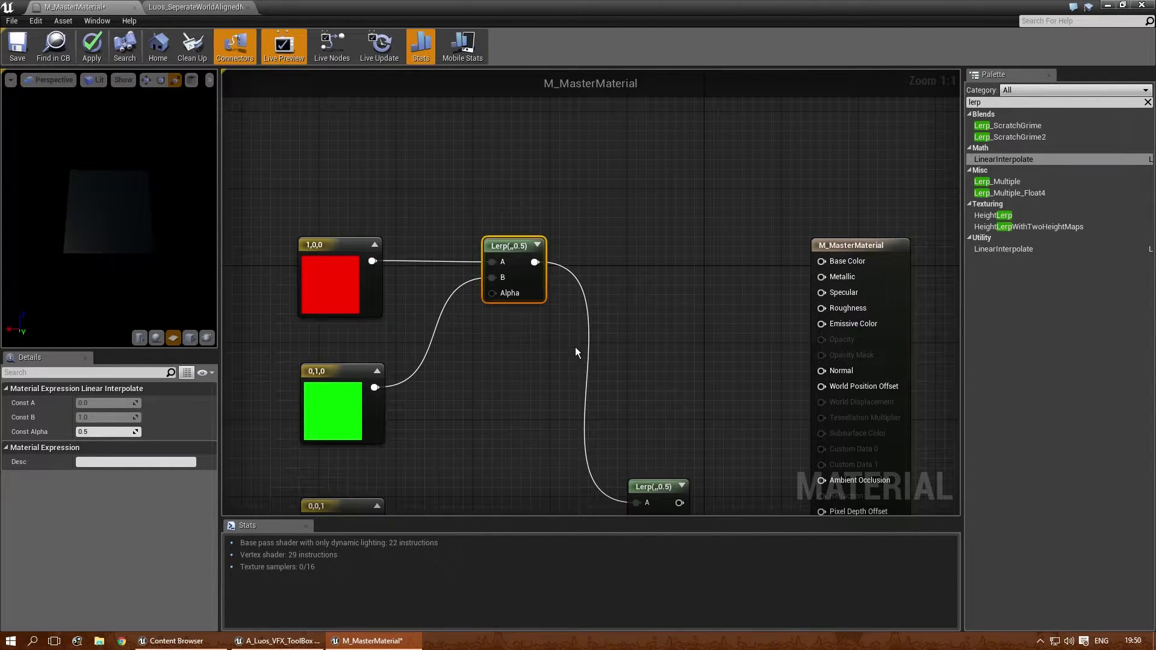
key(c)
click(136, 403)
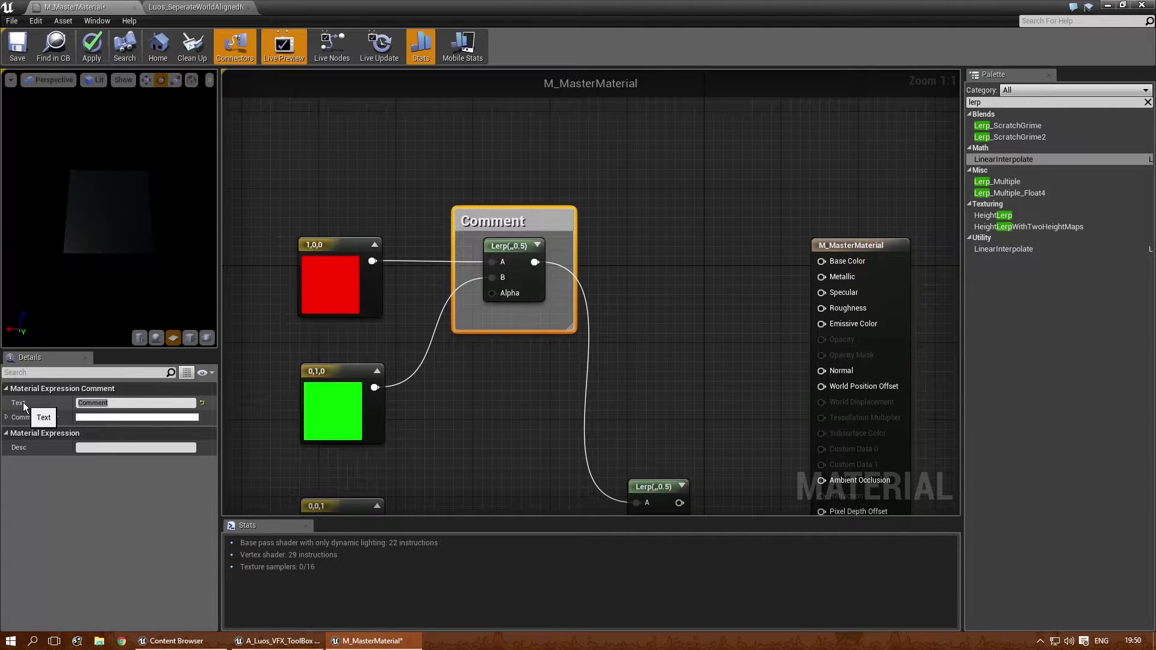
click(132, 403)
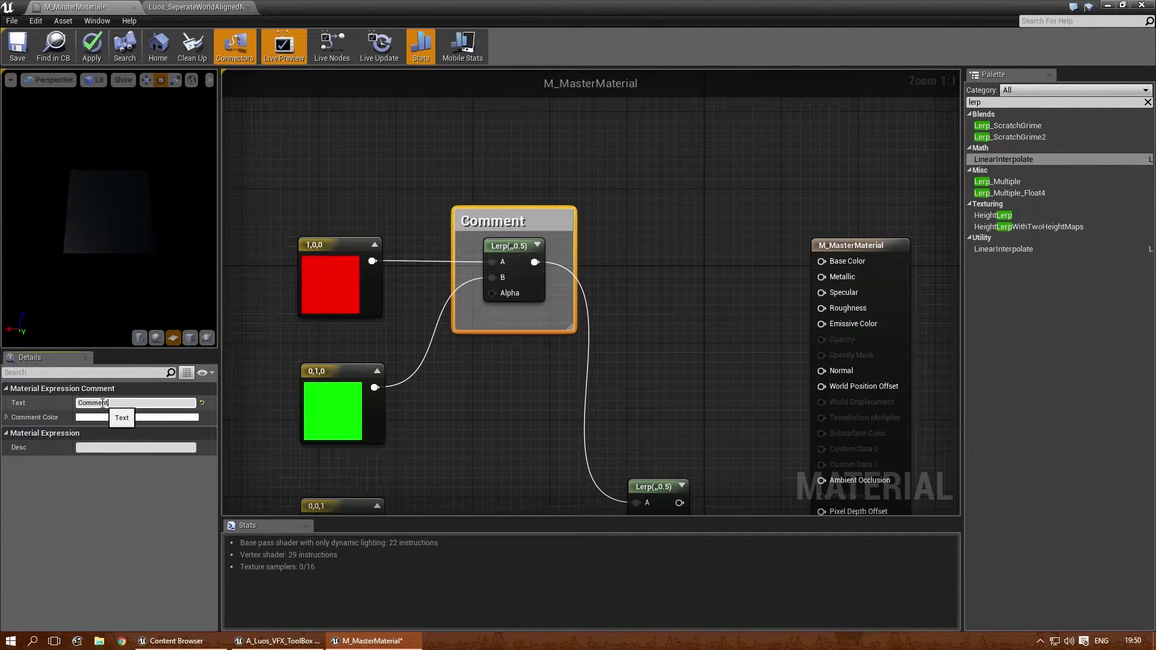
text(Red or Green)
key(Return)
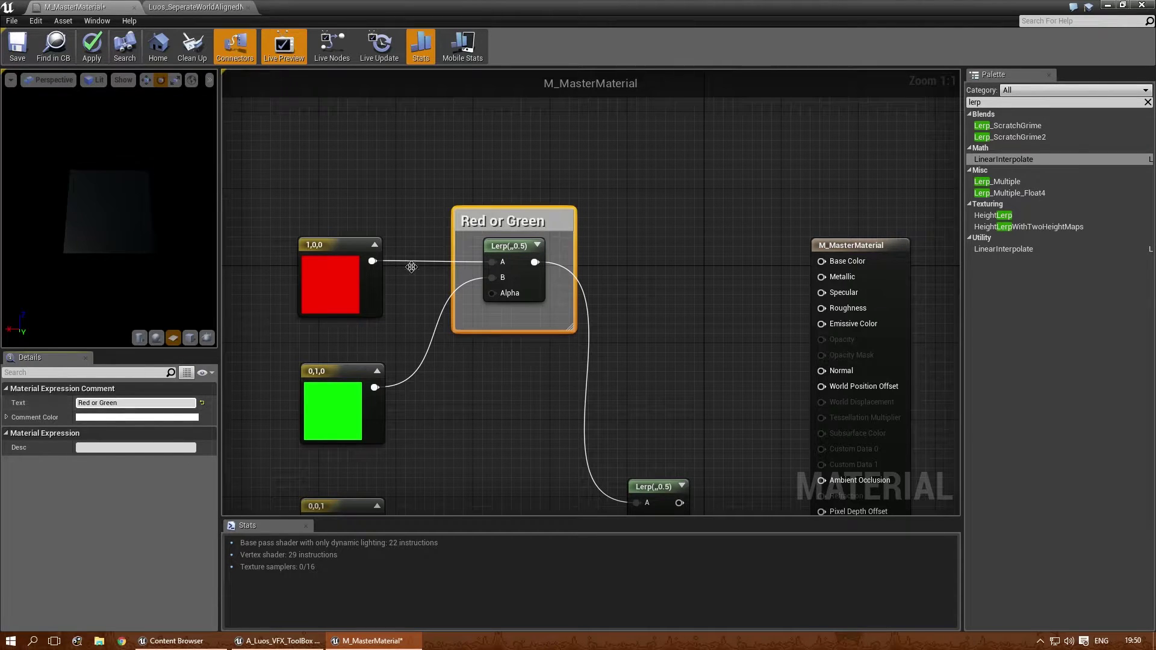
Step: Wrap the second Lerp in a comment box with the text "R/G OR blue"
right_drag(646, 339, 596, 204)
click(602, 348)
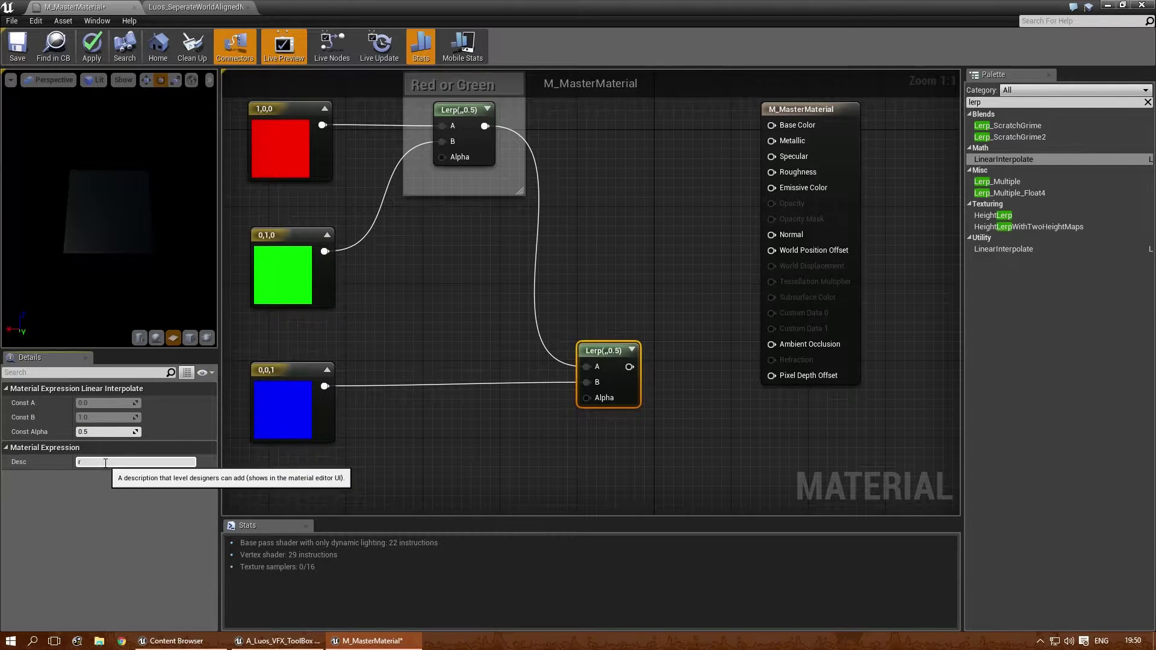
drag(508, 309, 711, 461)
key(c)
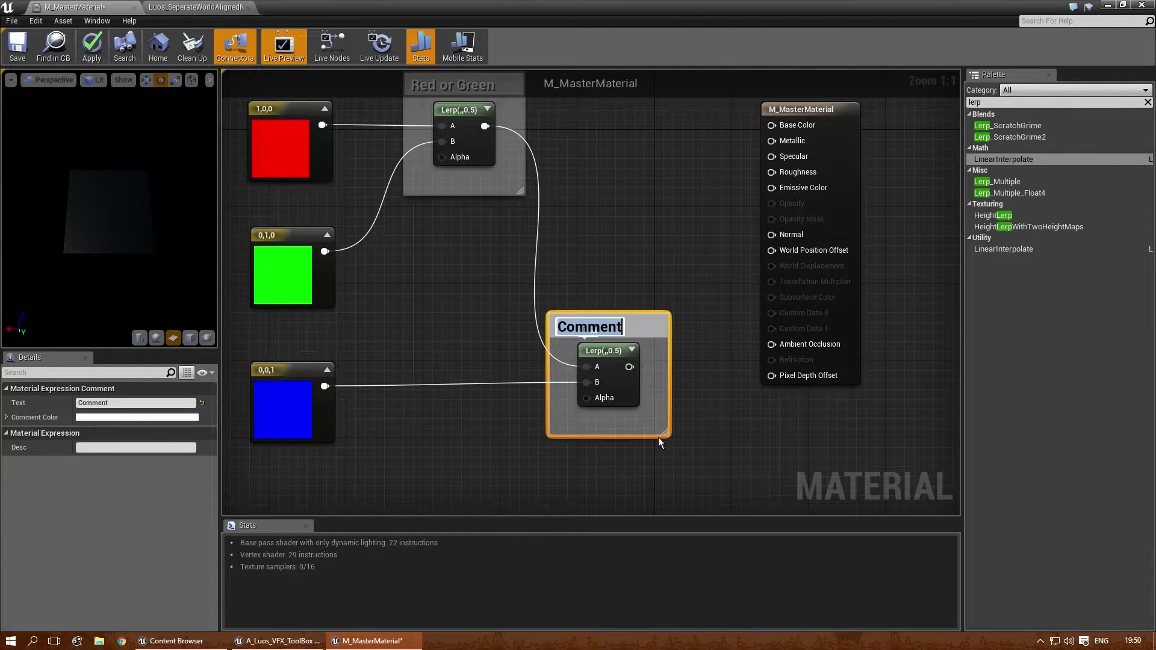
click(130, 402)
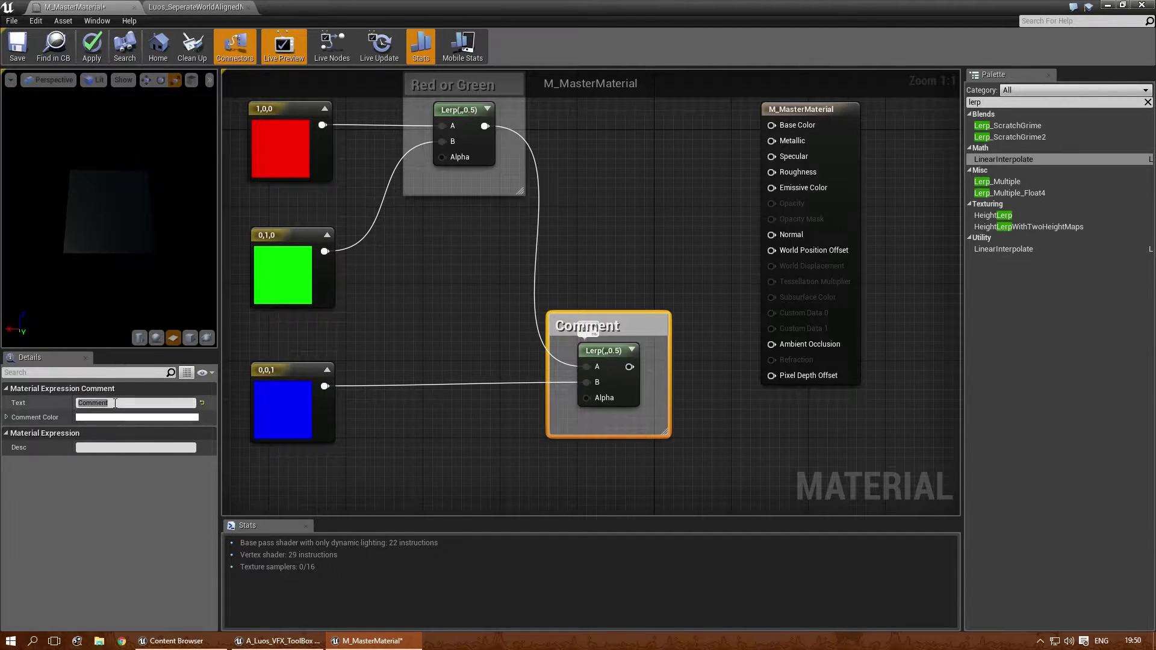
text(R)
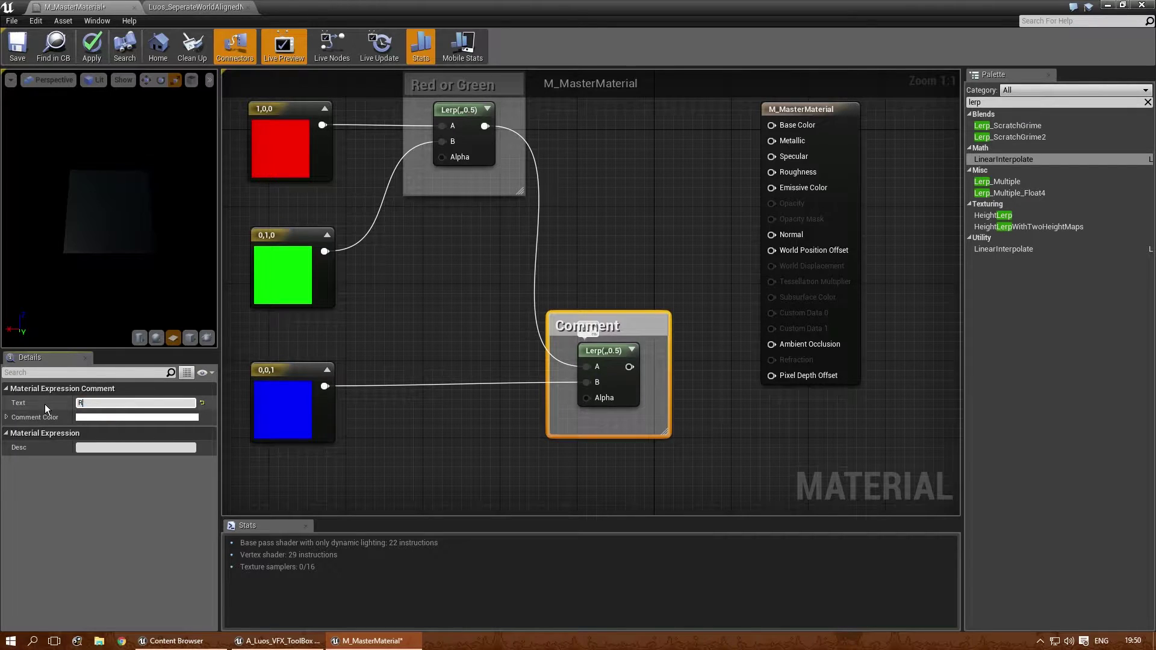
text(/G OR blue)
key(Return)
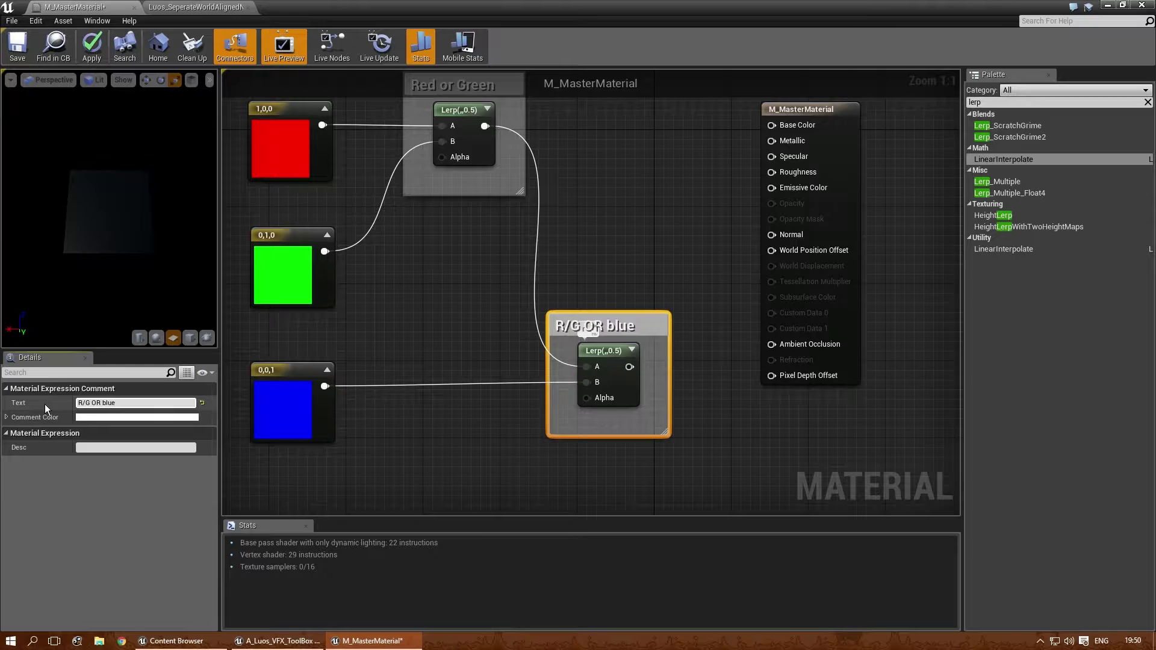
Step: Clear the stray text from the second Lerp's description
click(613, 353)
click(129, 462)
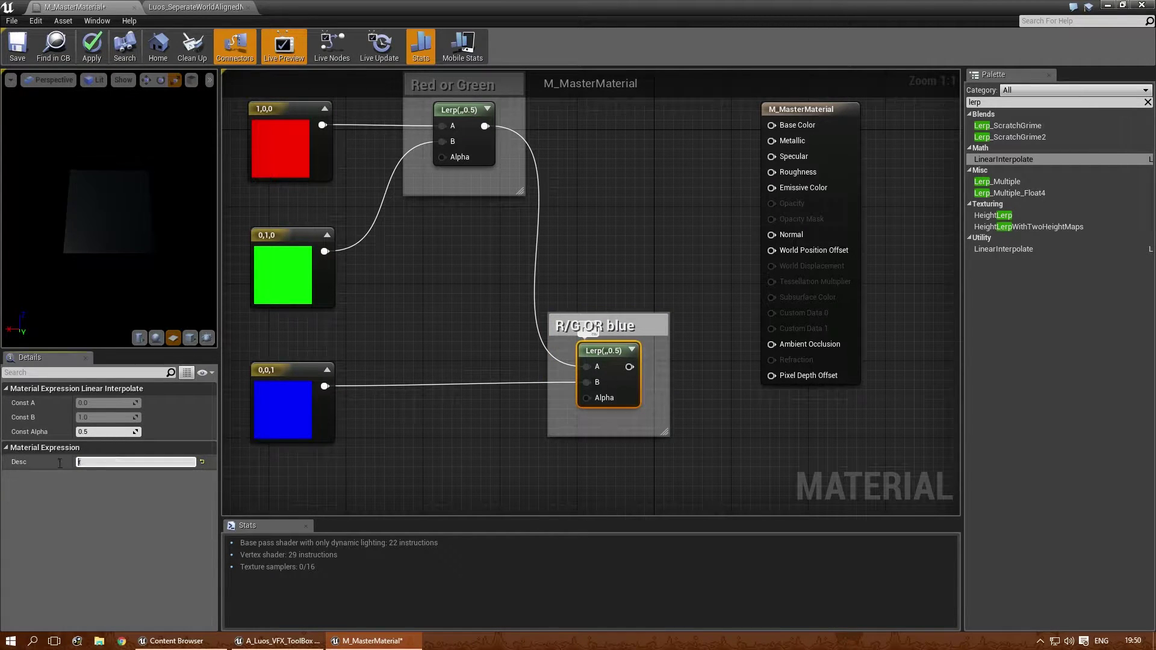
click(369, 467)
Step: Move the M_MasterMaterial node farther from the Lerps and connect the second Lerp's output to Emissive Color
scroll(559, 263, down, 2)
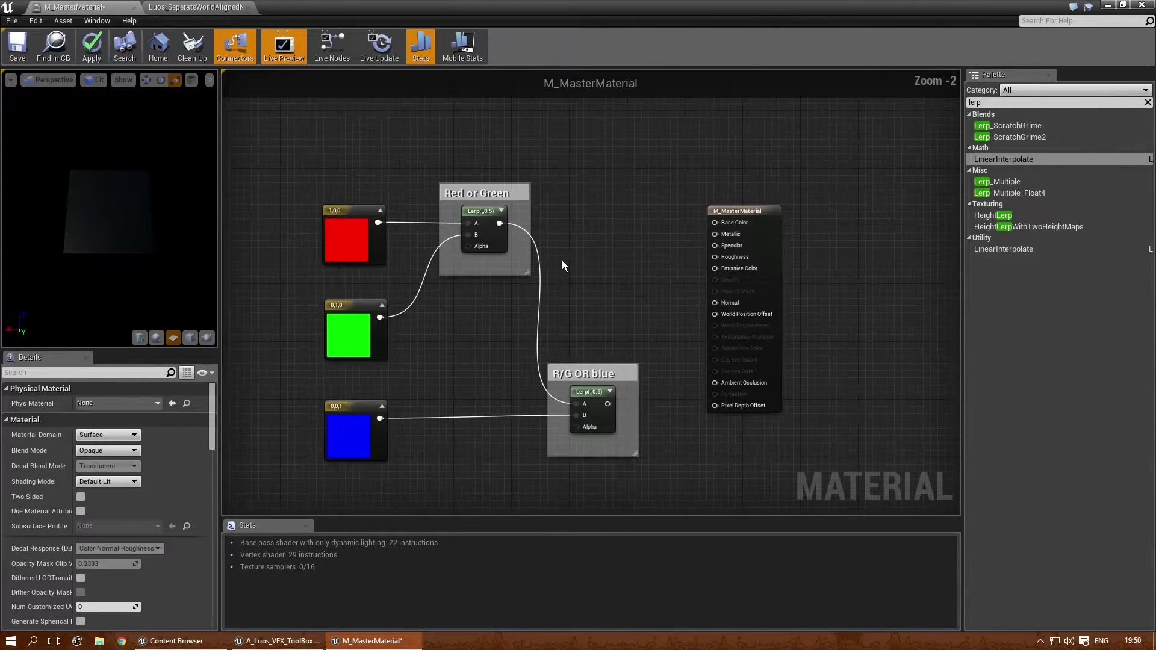
scroll(571, 186, up, 1)
drag(610, 150, 660, 141)
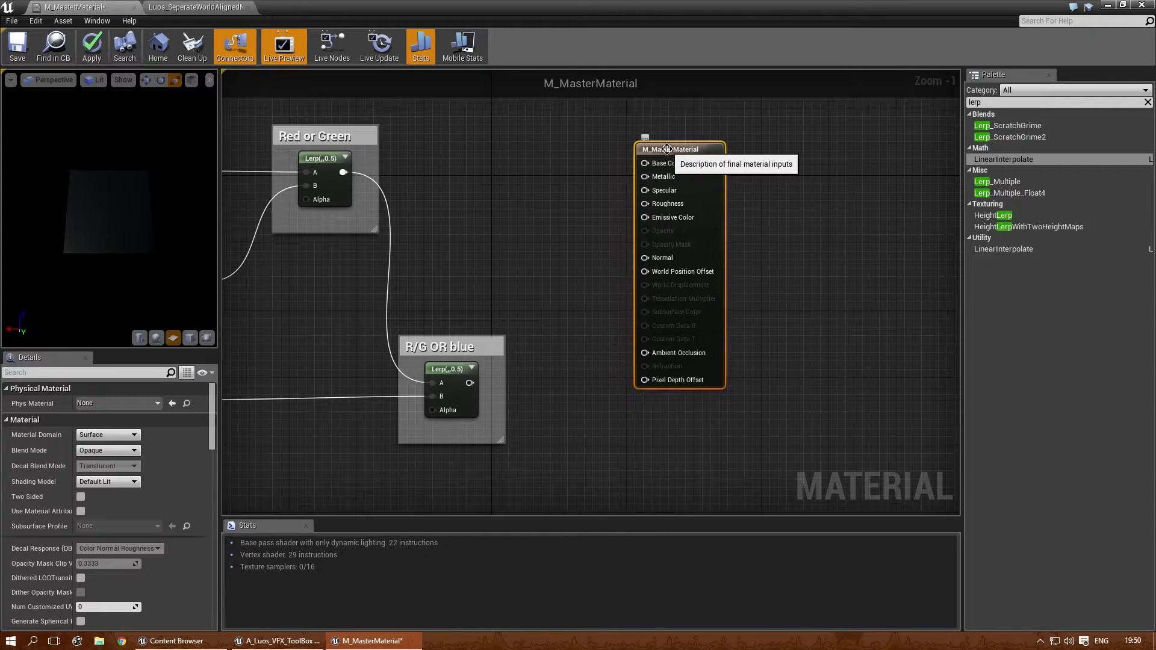
right_drag(526, 265, 620, 316)
drag(546, 426, 724, 261)
drag(139, 295, 171, 232)
right_drag(380, 296, 558, 235)
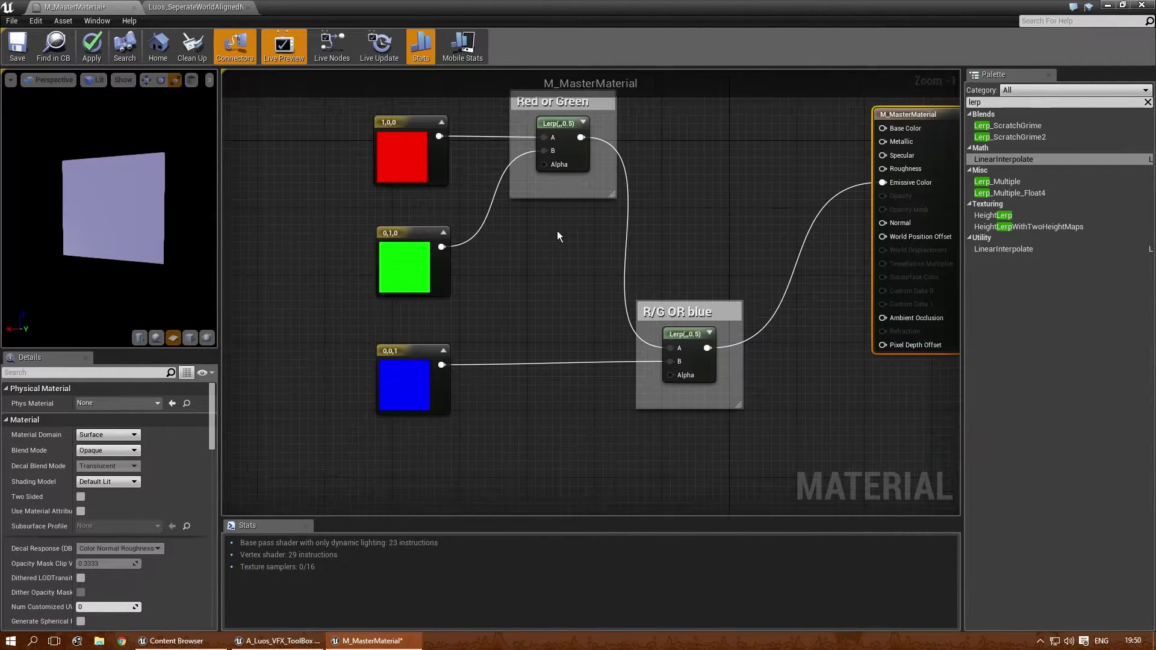
Step: Add a scalar parameter node in the empty space below the blue constant's wire, ahead of the "R/G OR blue" Lerp
scroll(491, 432, up, 1)
right_drag(492, 432, 367, 372)
click(370, 376)
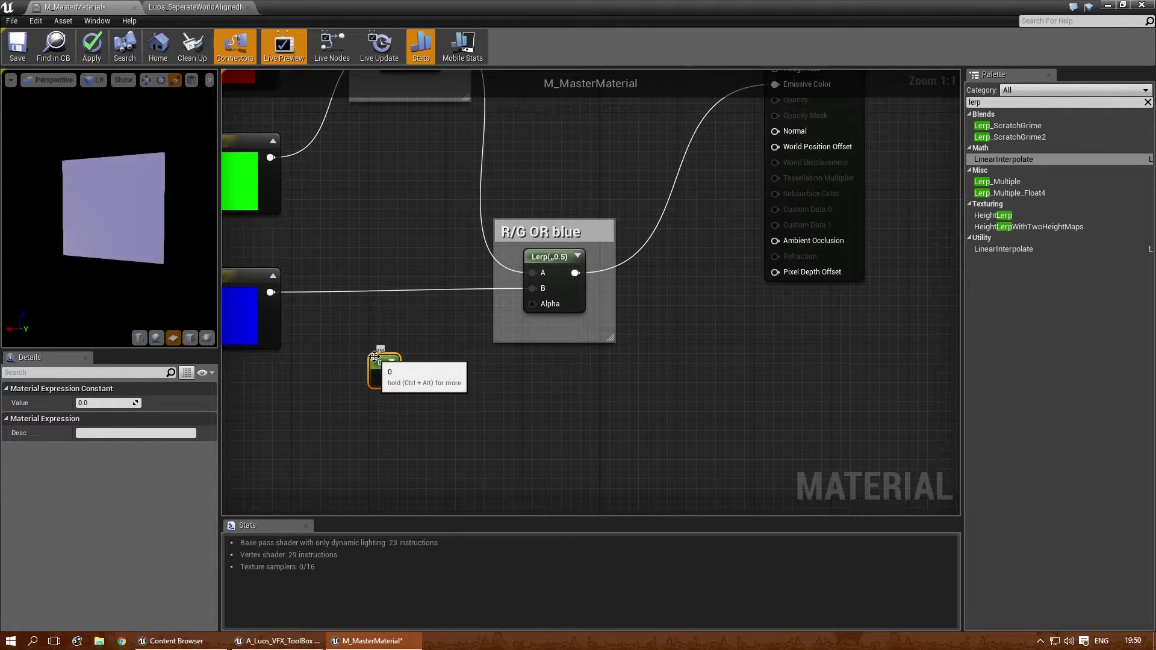
key(Delete)
click(371, 355)
drag(388, 365, 347, 355)
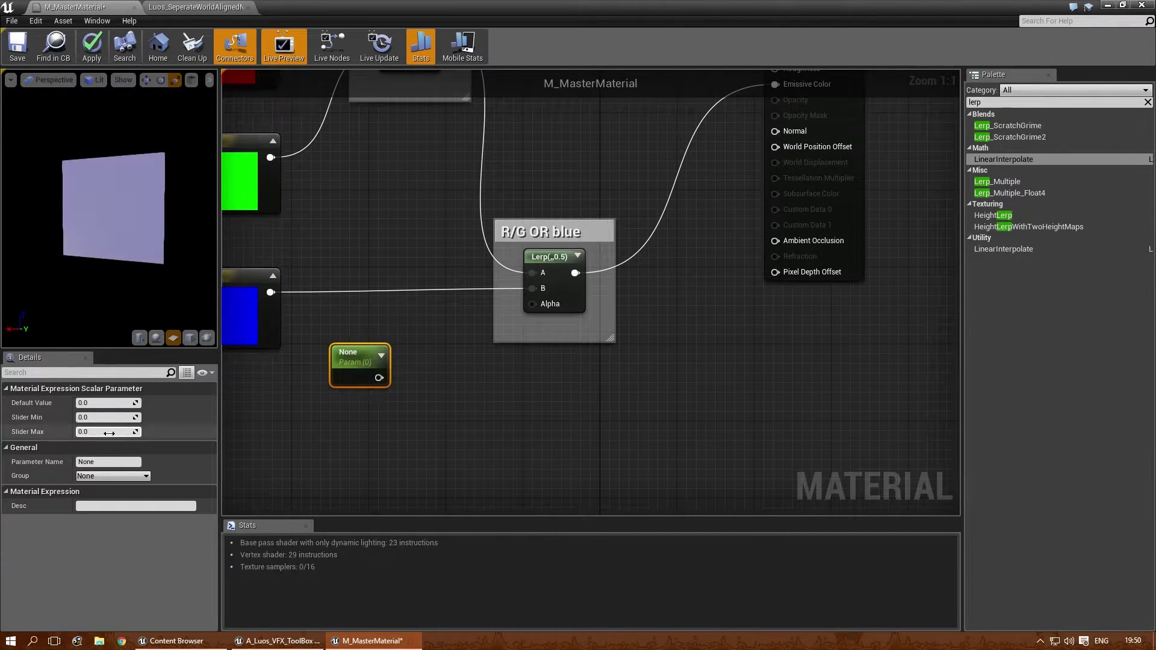
Step: Name the new scalar parameter "r/g or blue"
click(87, 462)
text(r/b or)
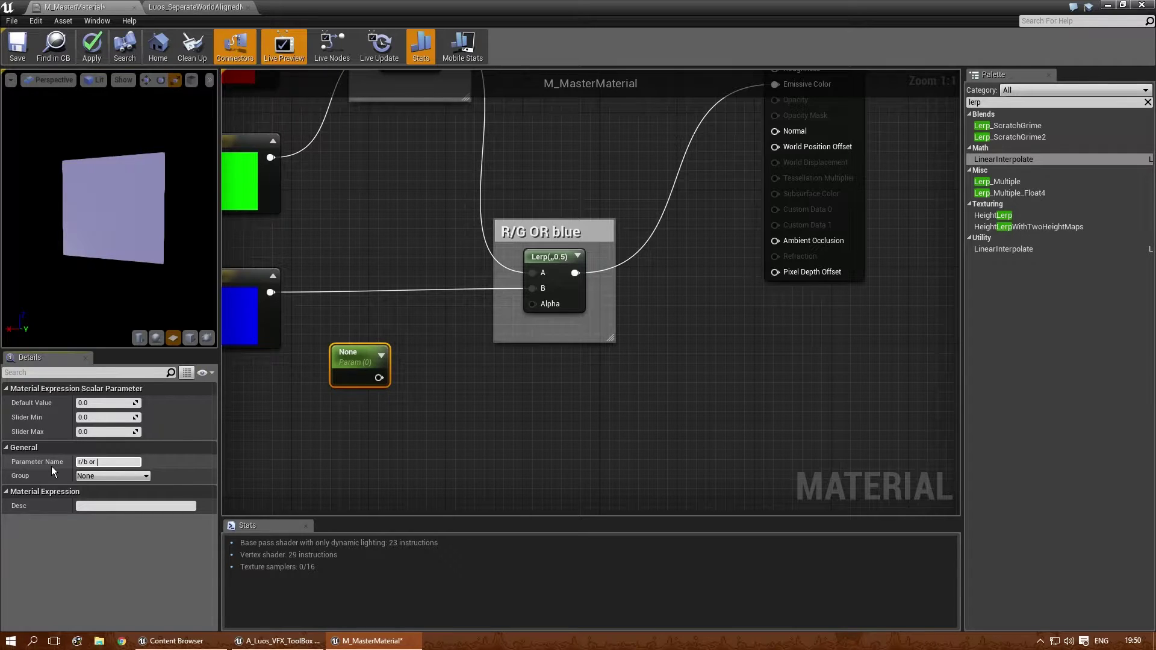
key(BackSpace)
key(BackSpace)
key(BackSpace)
text(or blue)
key(Return)
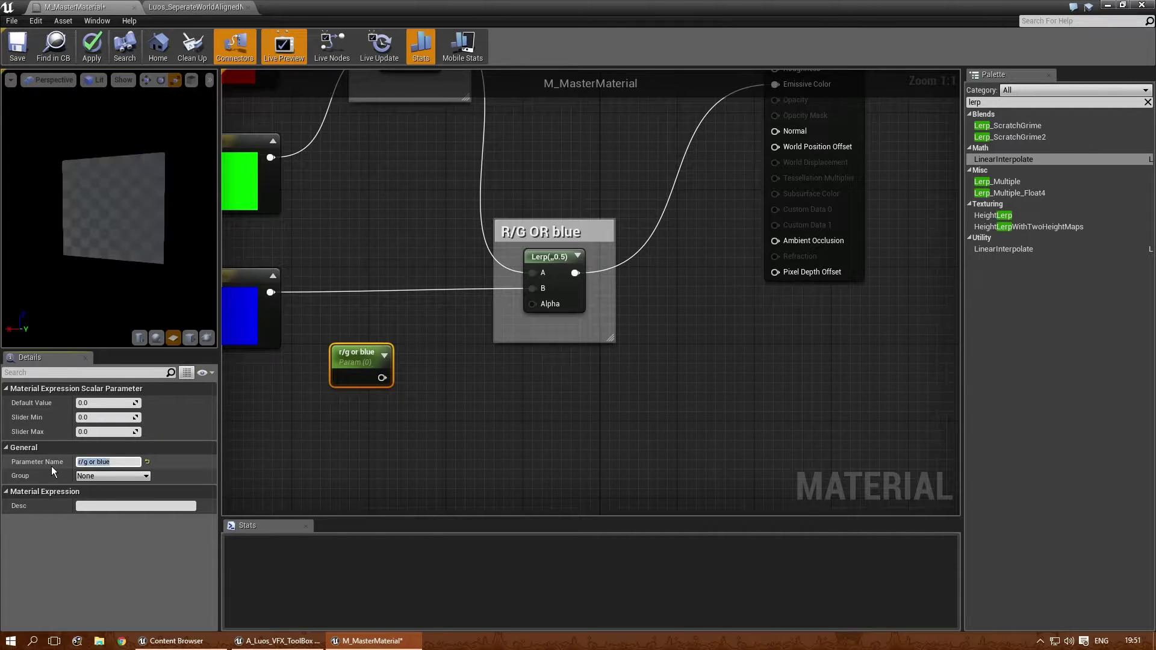
Step: Connect the "r/g or blue" parameter to the second Lerp's Alpha and position the node beside the blue constant
drag(382, 377, 532, 303)
right_drag(371, 321, 413, 372)
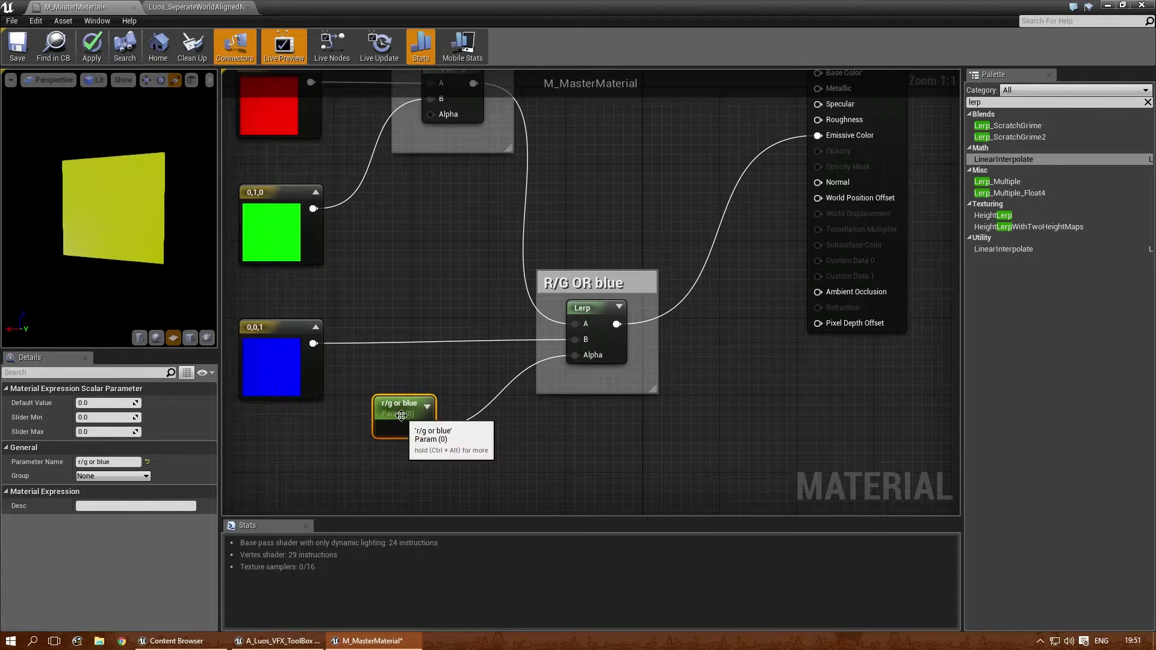
drag(401, 415, 421, 406)
right_drag(409, 234, 440, 276)
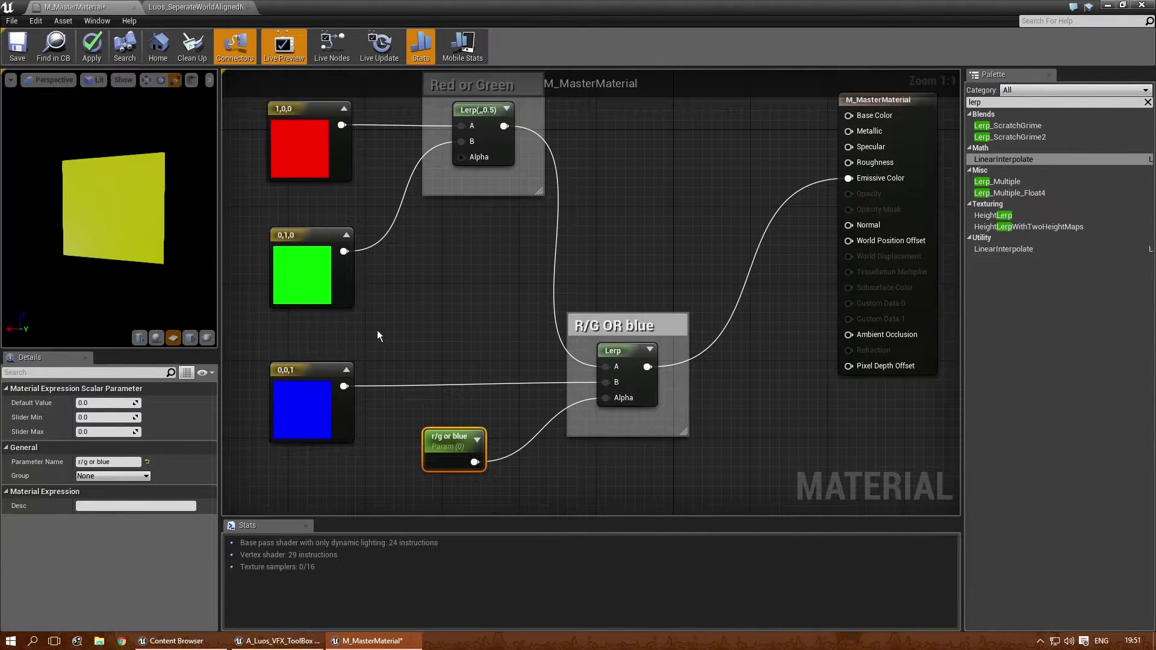
right_drag(396, 325, 411, 331)
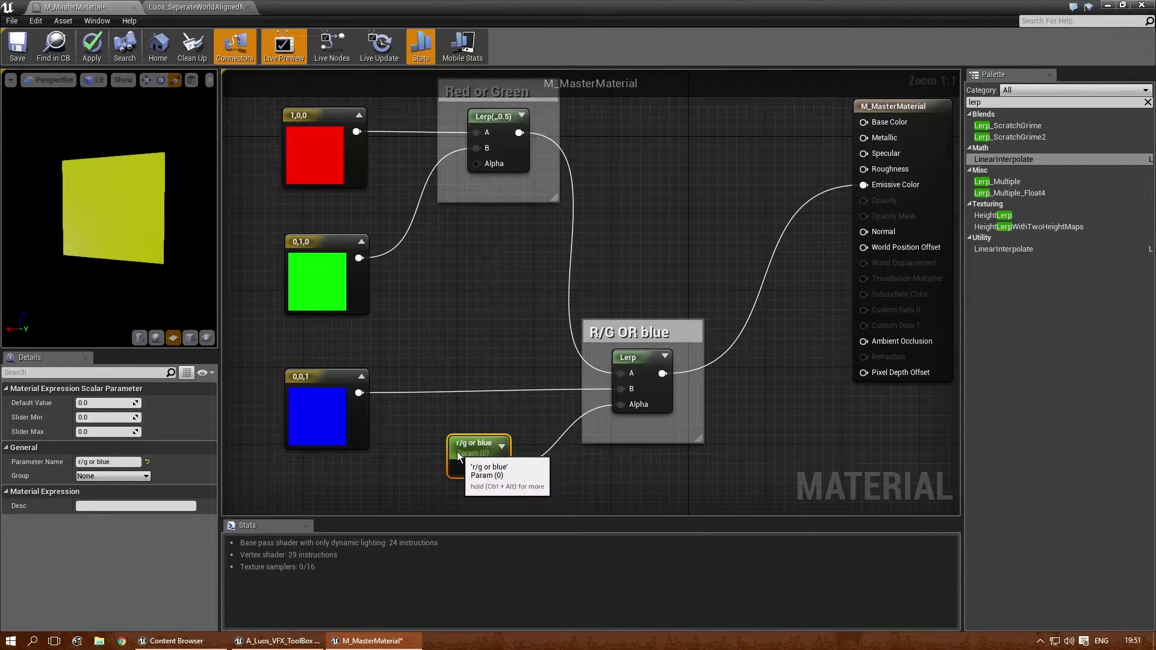
drag(457, 452, 448, 442)
Step: Add a second scalar parameter below the "Red or Green" Lerp and connect it to that Lerp's Alpha
right_drag(429, 209, 473, 372)
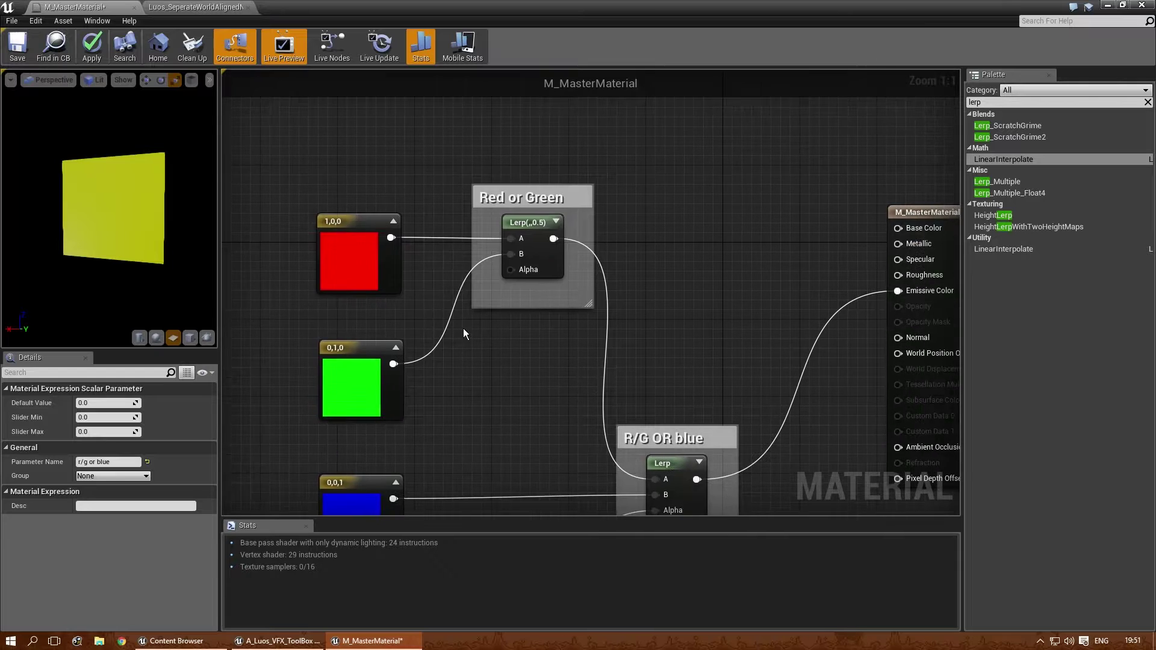
click(467, 344)
drag(476, 353, 511, 271)
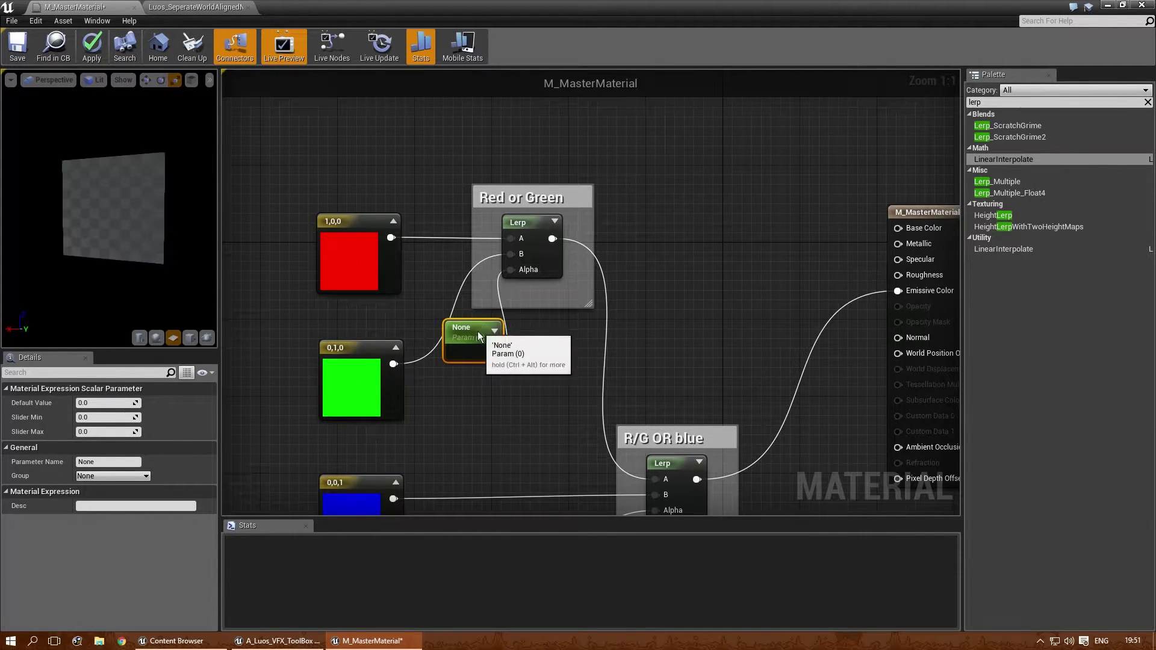
drag(478, 330, 478, 369)
Step: Name the first Lerp's scalar parameter "(0)red or (1)Green"
click(88, 462)
double_click(87, 462)
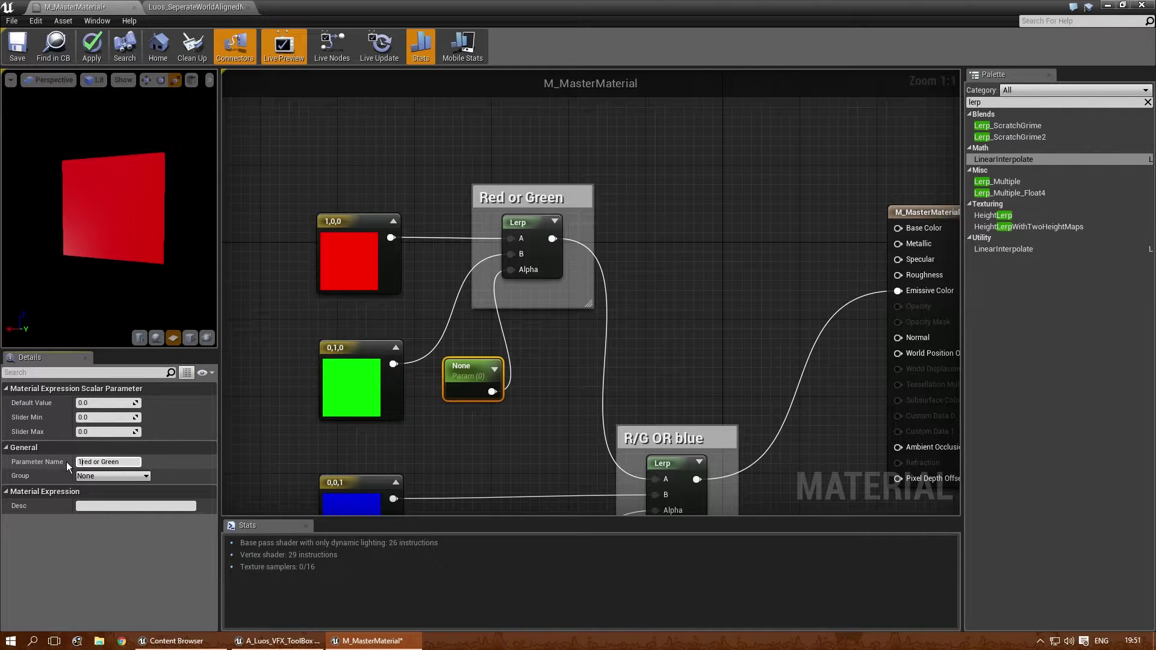
text(()
text(0))
text((1))
key(Return)
Step: Rename the "r/g or blue" parameter to "(0)r/g or (1)blue"
right_drag(456, 428, 449, 262)
click(522, 367)
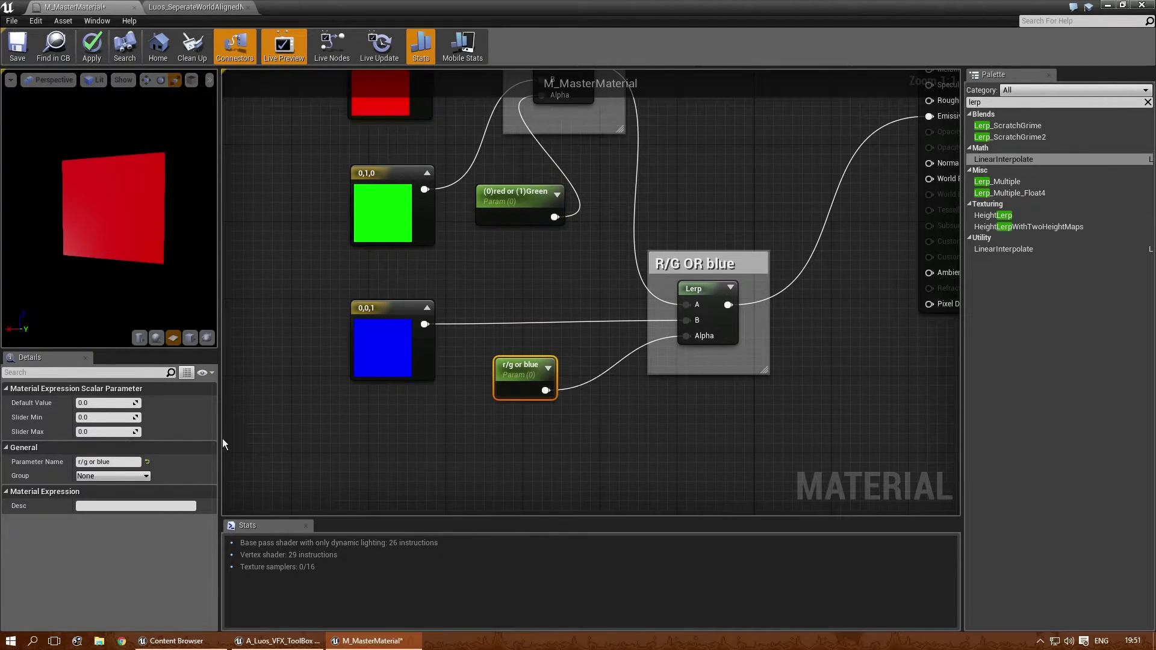
click(80, 462)
text(0)
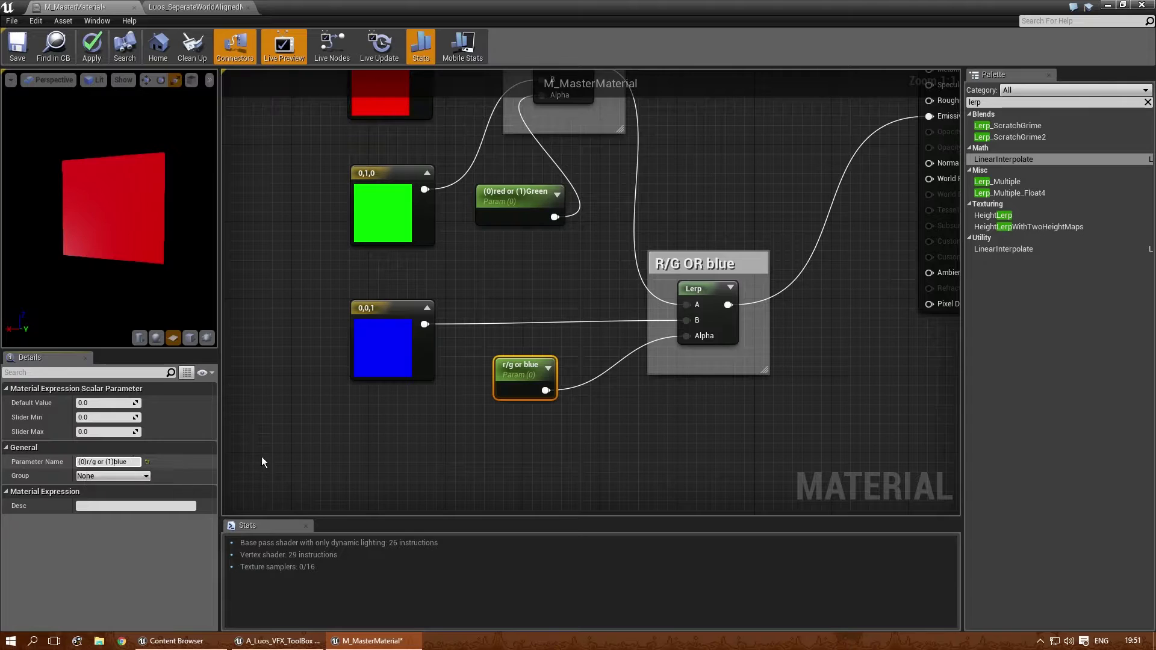
click(650, 438)
Step: Move the red constant farther from the Lerps and wrap it in a comment box
right_drag(651, 438, 623, 448)
right_drag(483, 271, 680, 403)
scroll(549, 360, down, 1)
right_drag(413, 246, 541, 271)
drag(674, 235, 523, 237)
key(c)
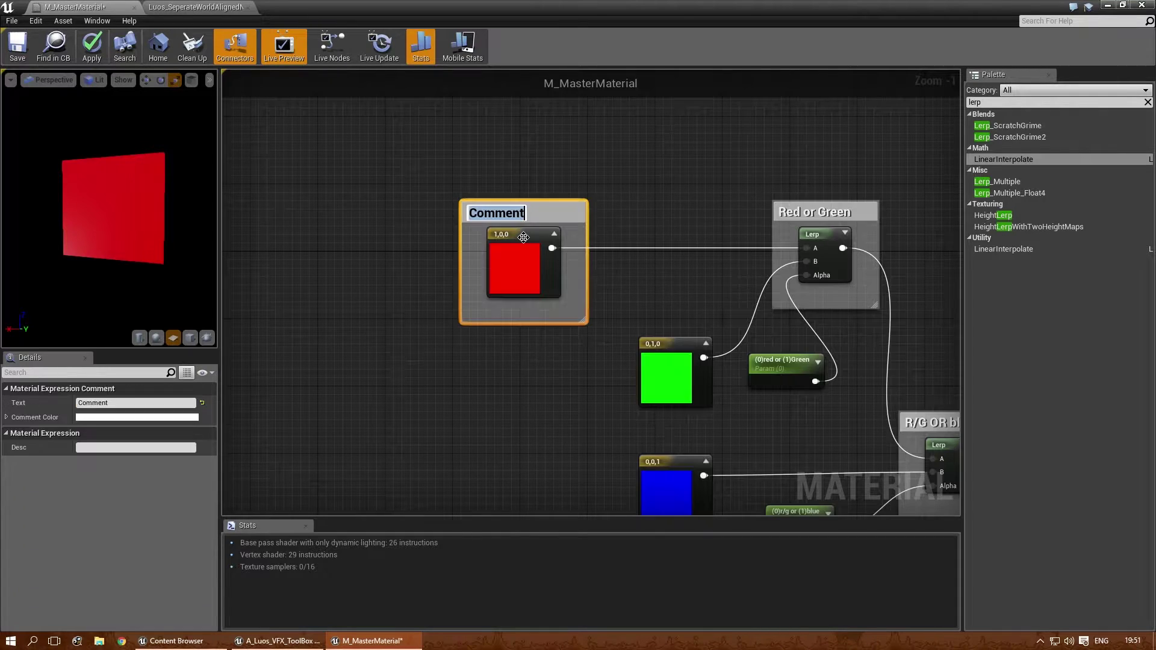
drag(112, 402, 34, 398)
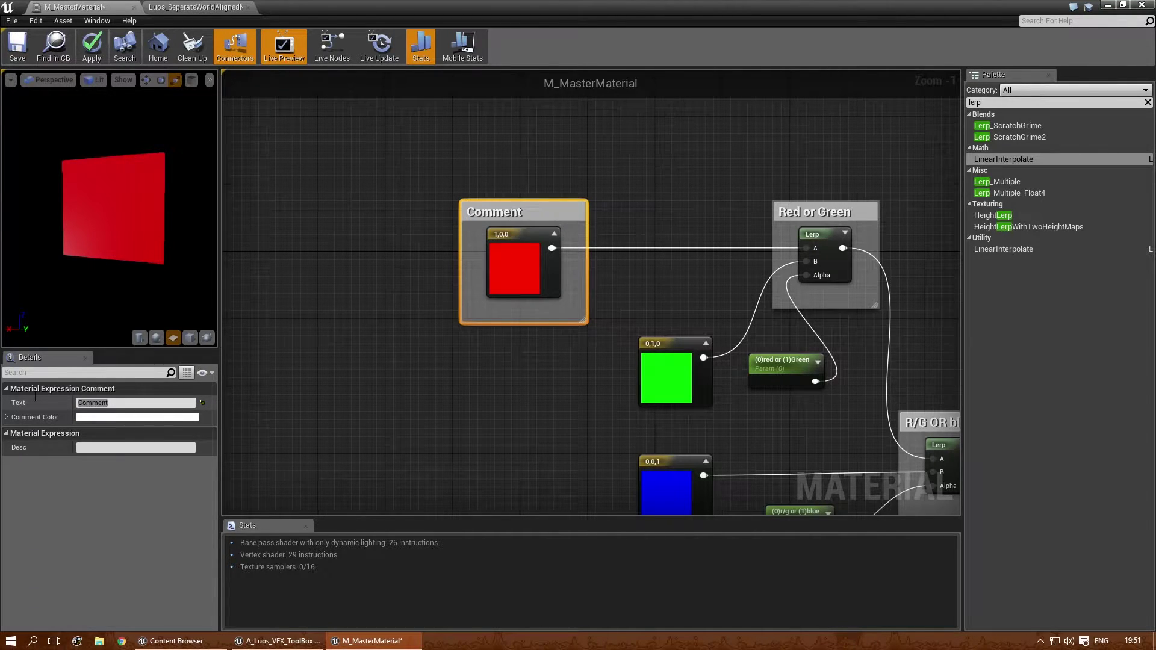
key(shift+c)
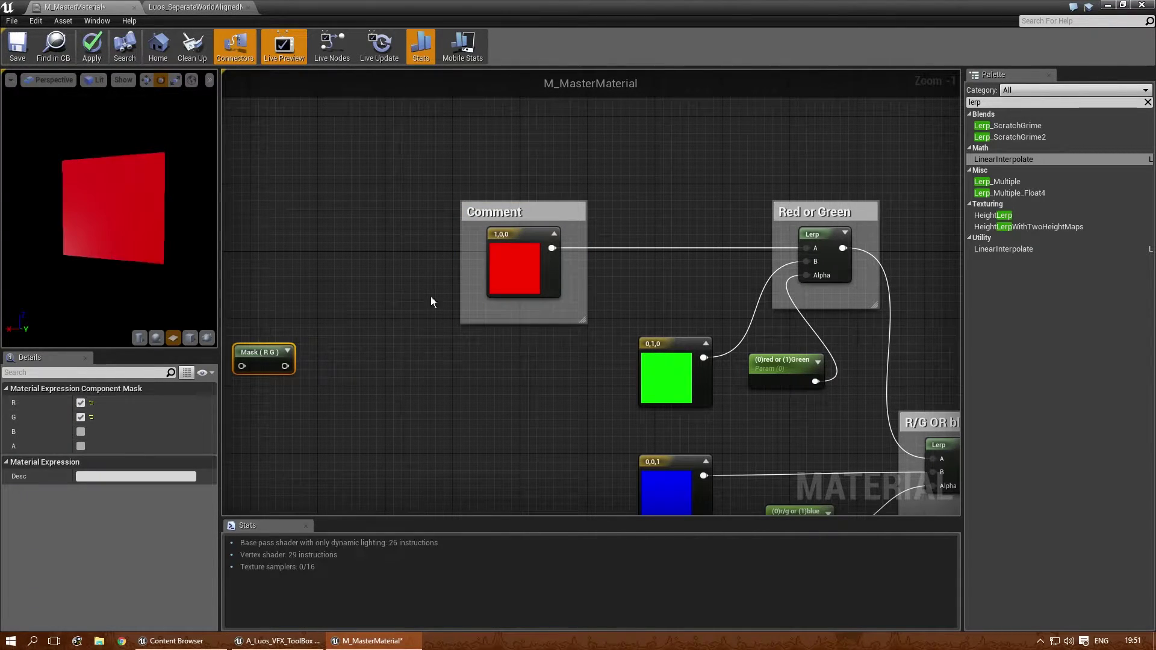
key(Delete)
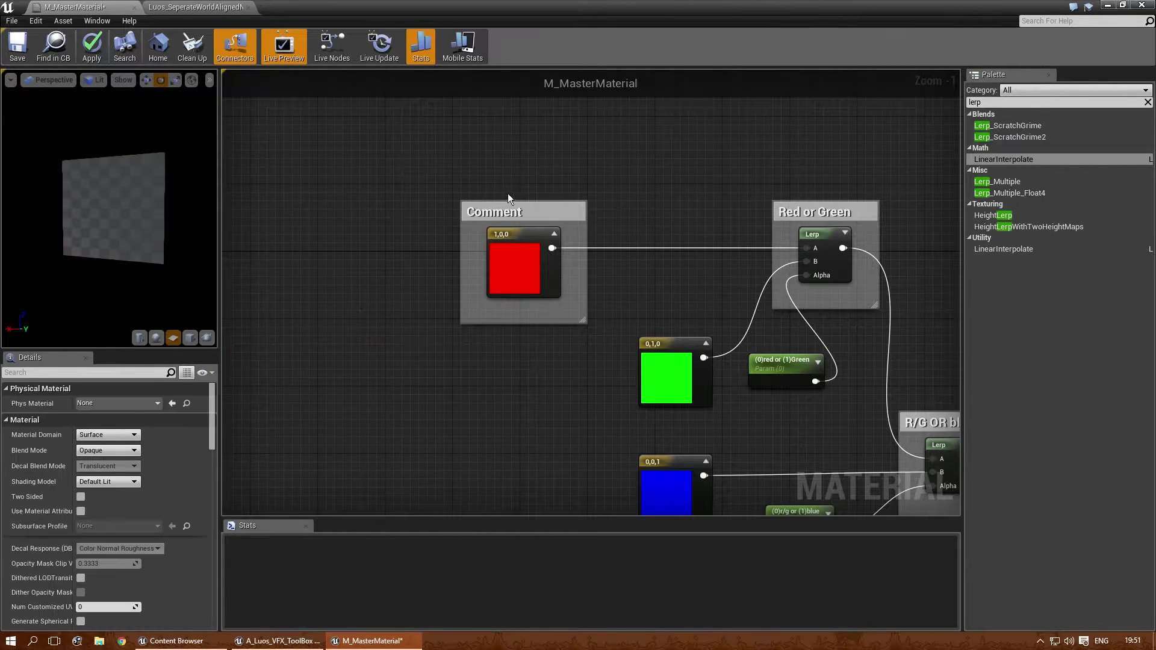
Step: Set the red constant's comment text to "Complex math (2x2)"
click(493, 214)
click(139, 405)
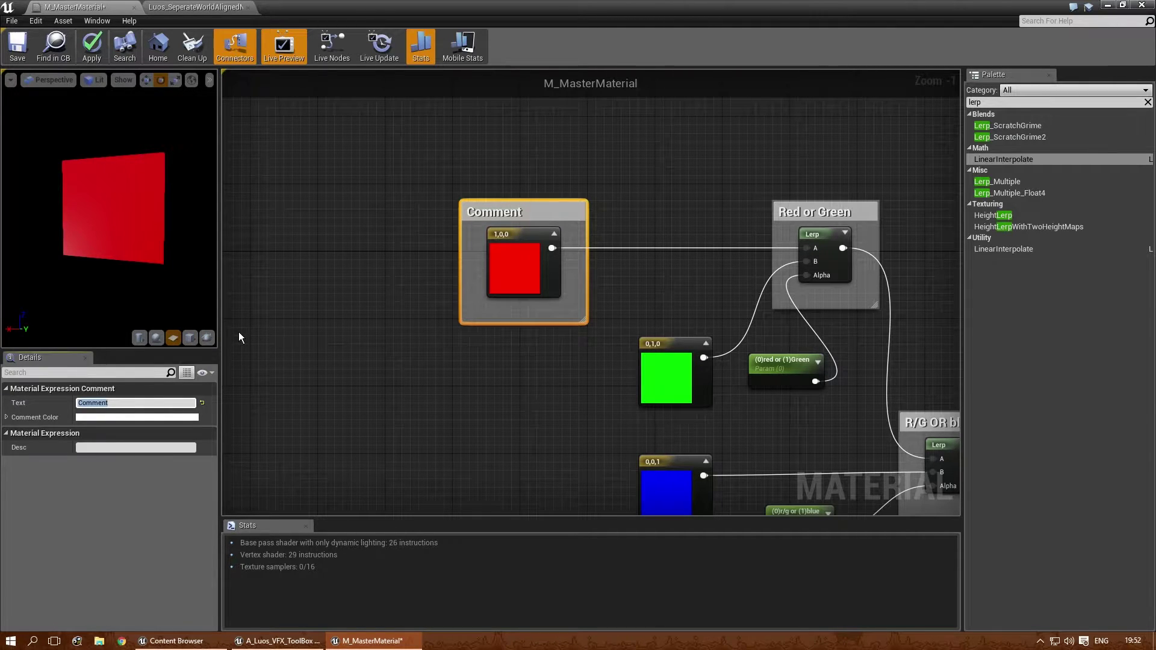
text(Complex math (1x)
key(BackSpace)
key(BackSpace)
text(2x2))
key(Return)
click(422, 436)
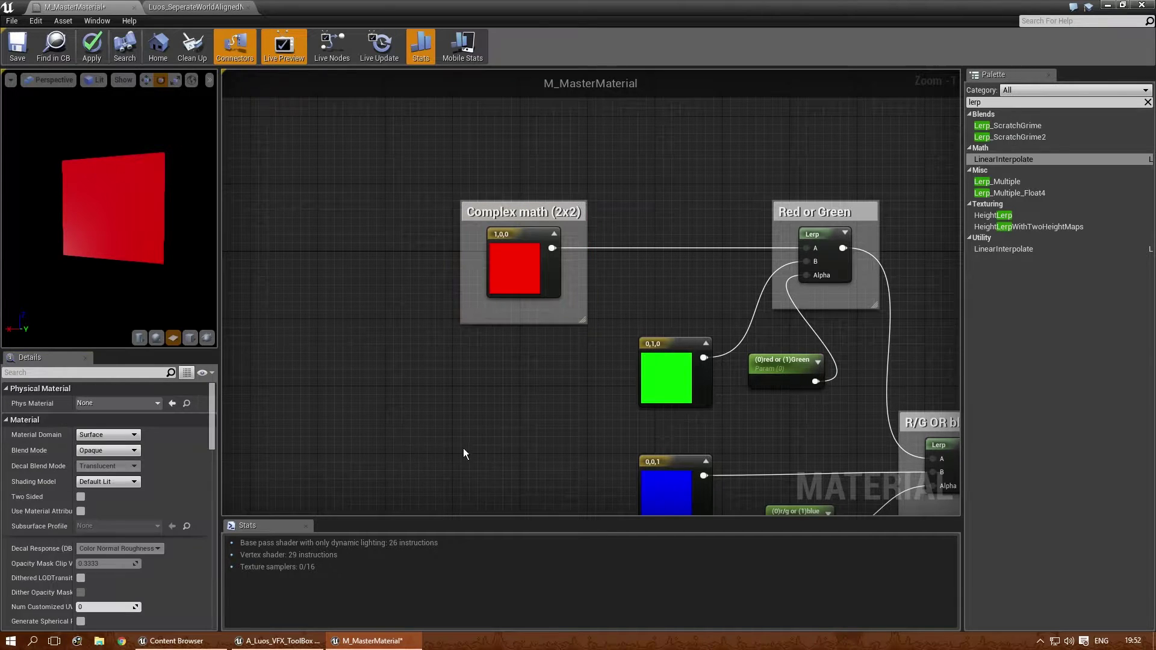
Step: Move the green constant below the red one and wrap it in a comment box with the text "Complex math (2x3)"
right_drag(563, 430, 533, 345)
drag(637, 256, 476, 304)
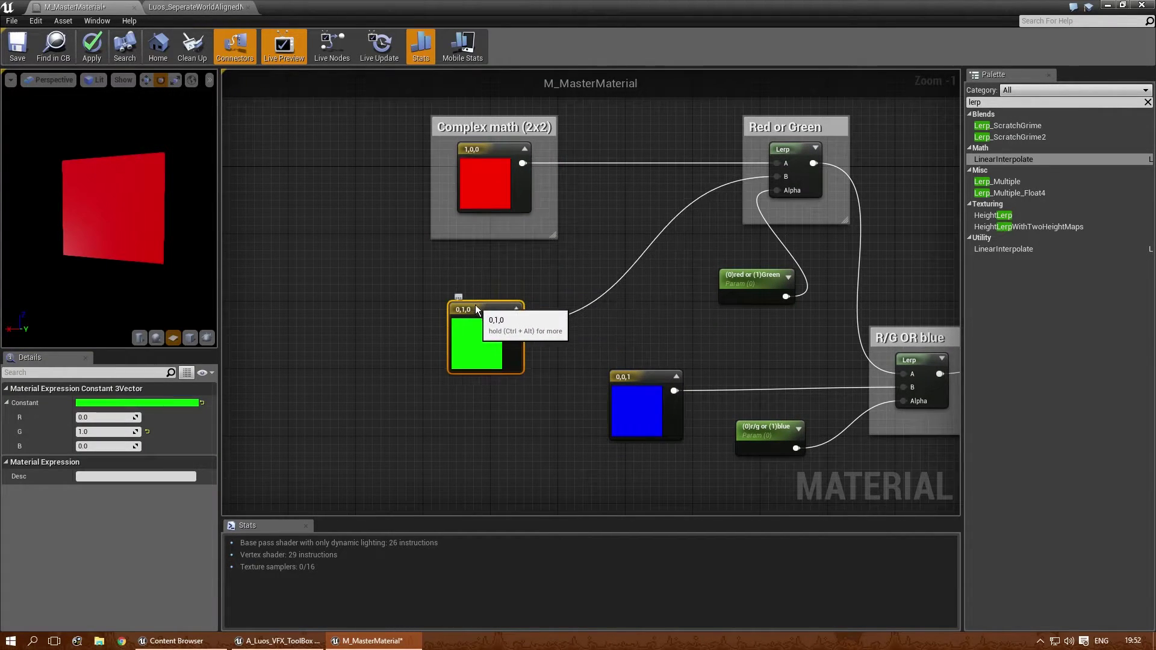
key(c)
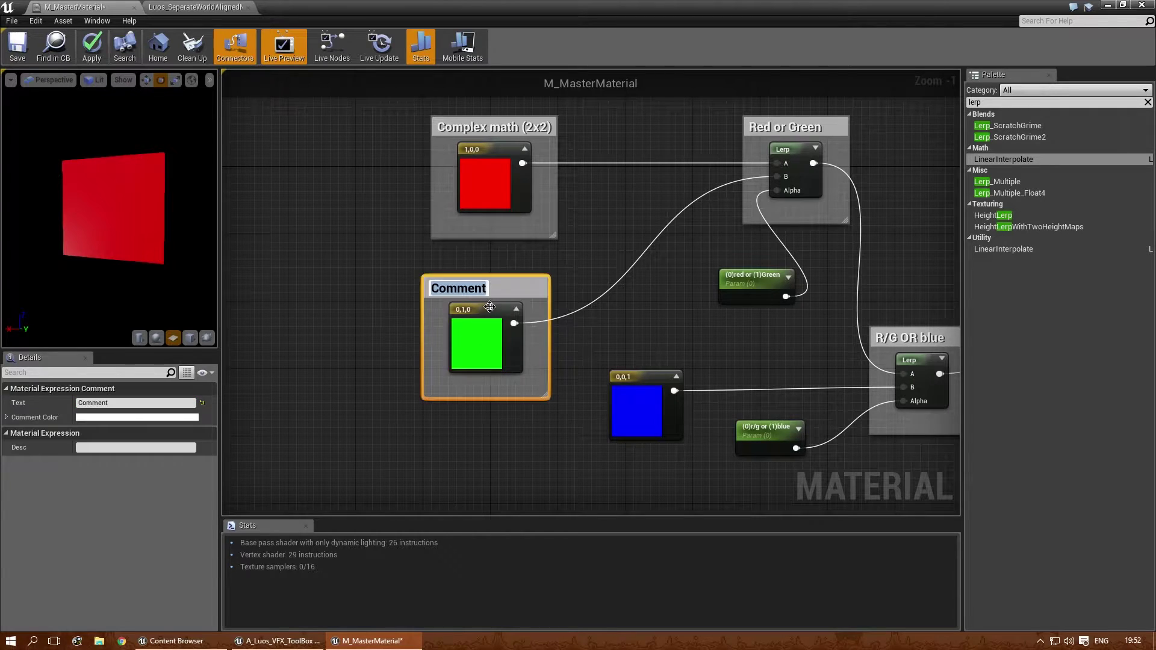
click(115, 403)
text(Complex math (2x3)
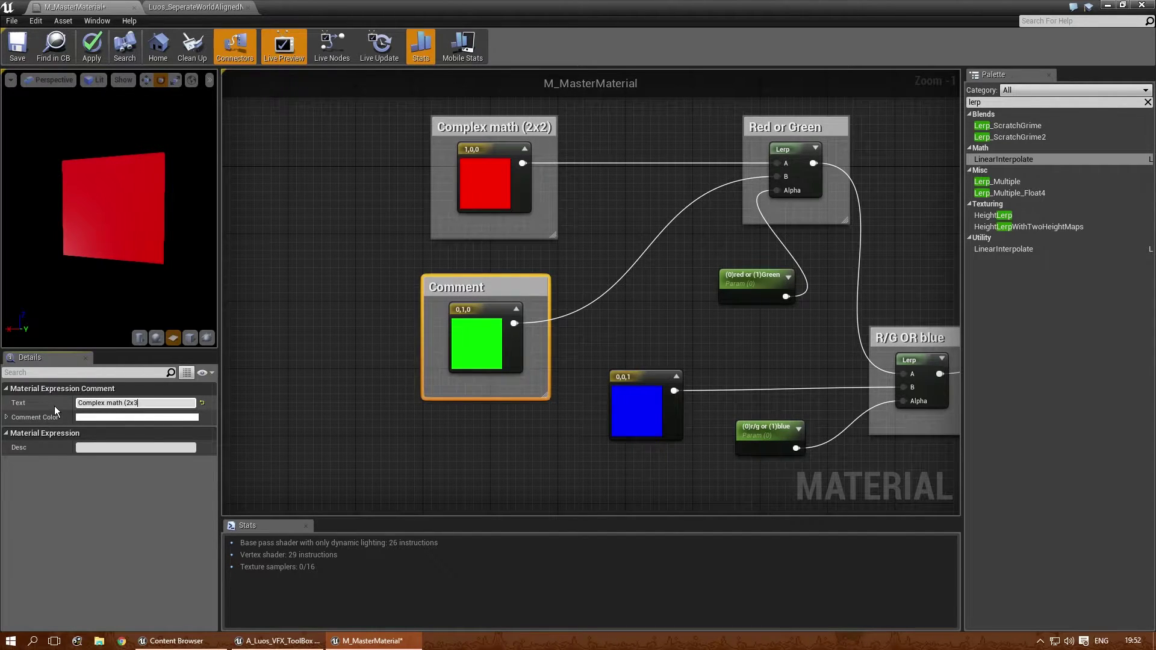
key(Return)
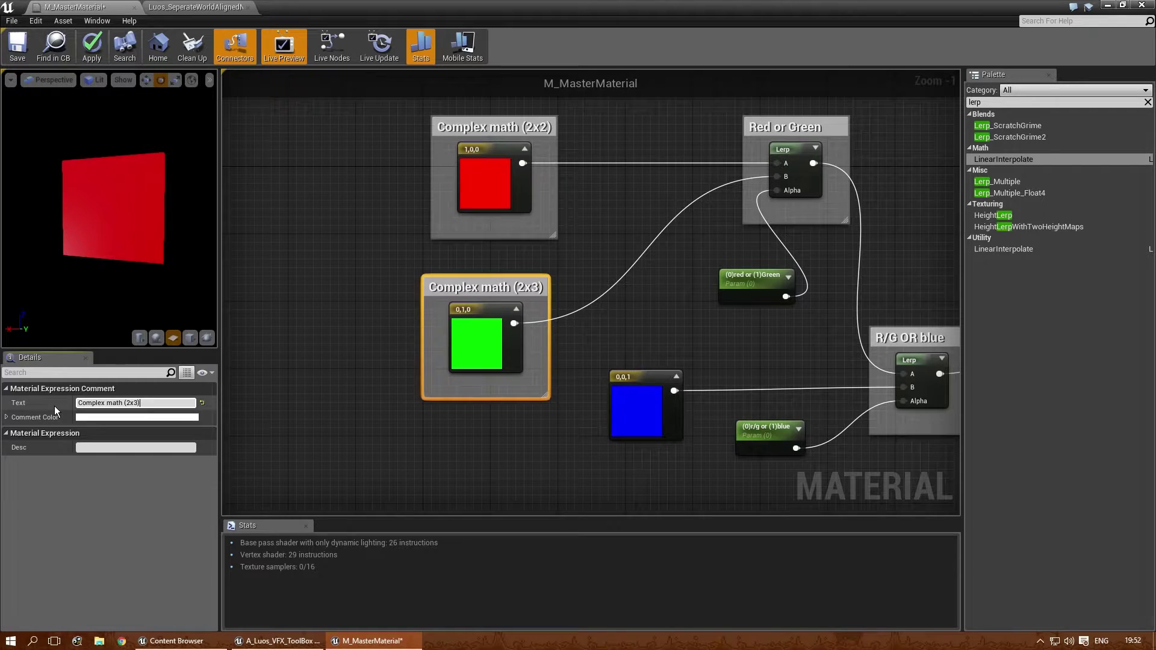
click(323, 370)
Step: Move the blue constant directly below the green one and wrap it in a comment box
right_drag(322, 370, 290, 273)
drag(607, 285, 474, 370)
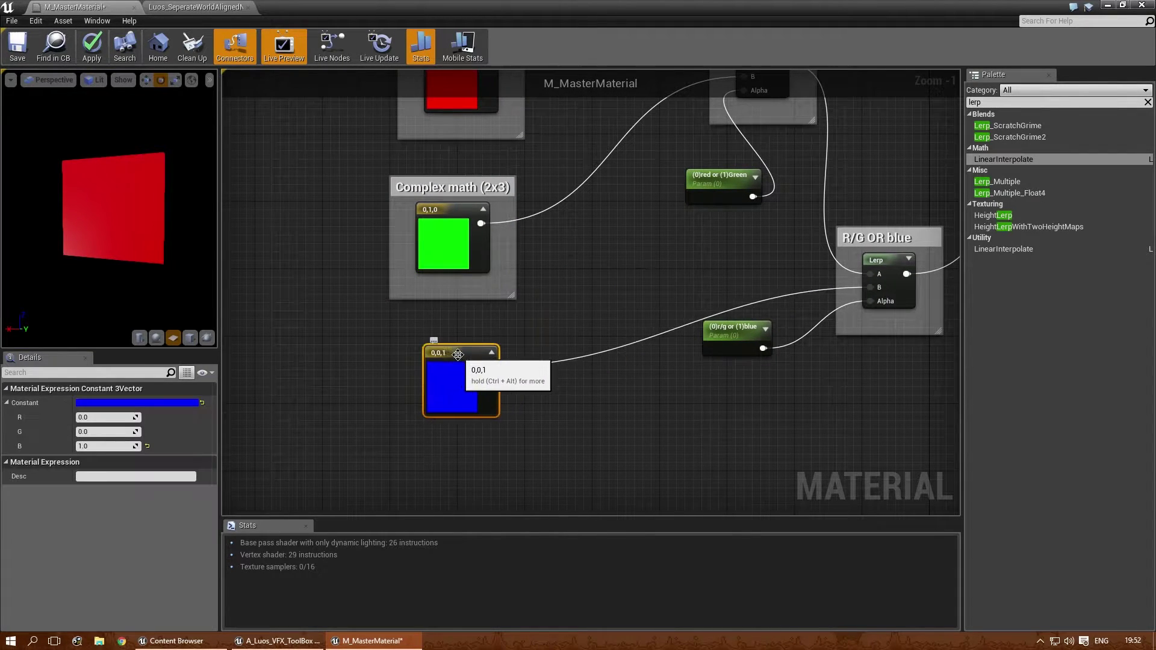
right_drag(474, 369, 515, 398)
key(c)
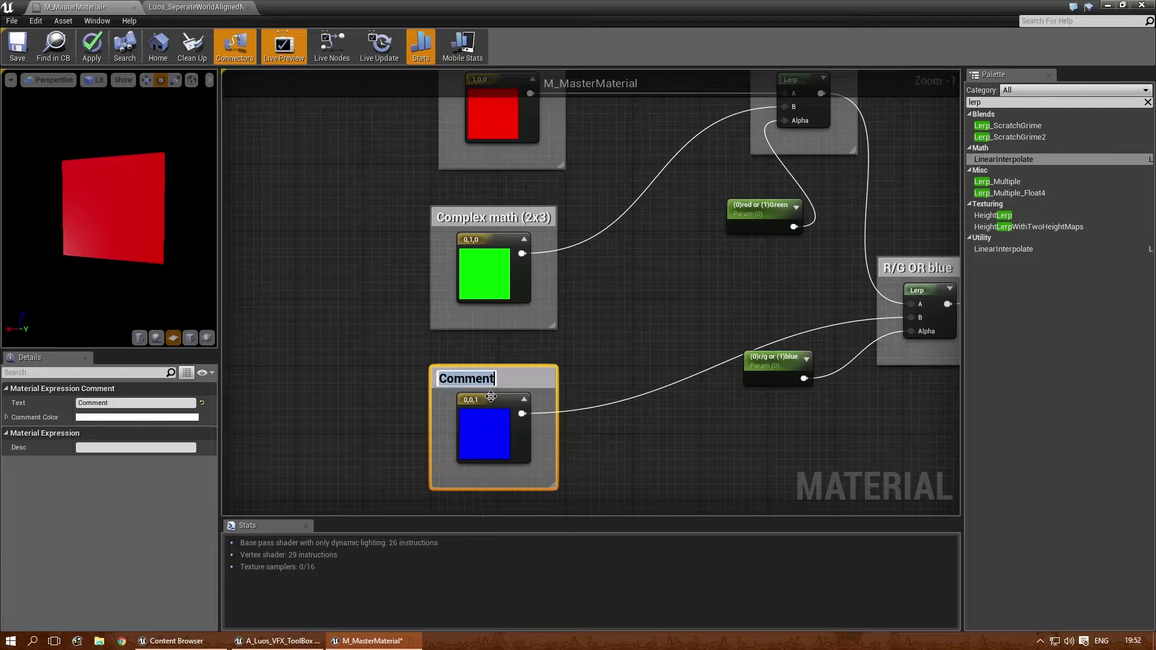
Step: Set the blue constant's comment text to "Even more complex math (5x5)" and widen the comment box to fit it
click(134, 402)
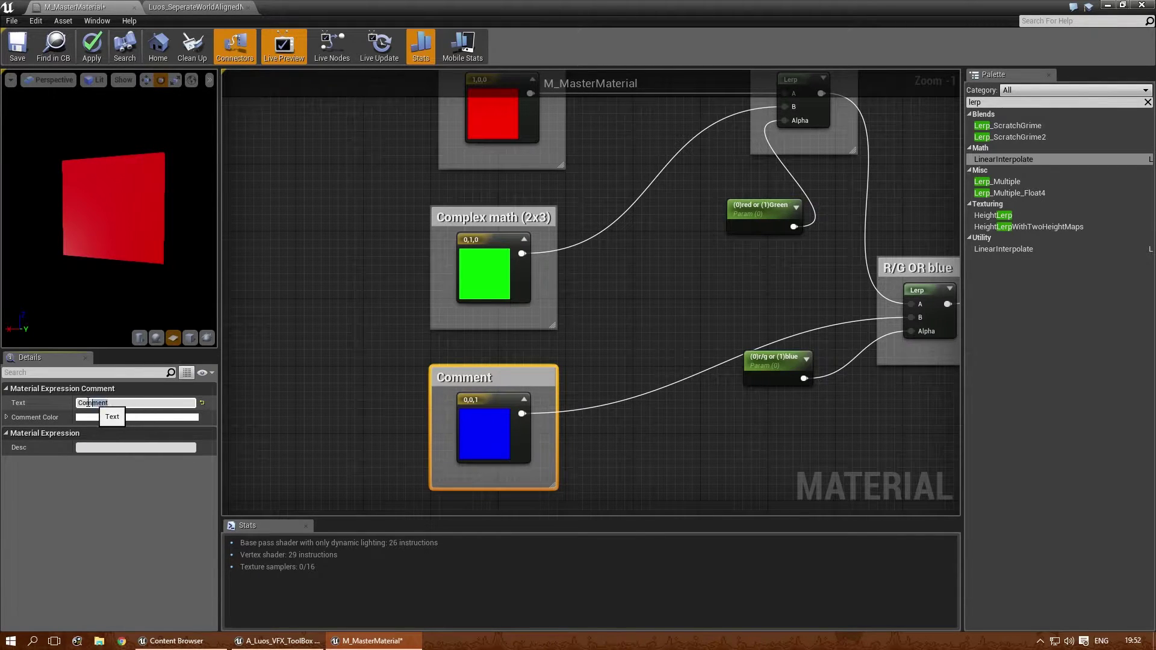
text(CoEven more)
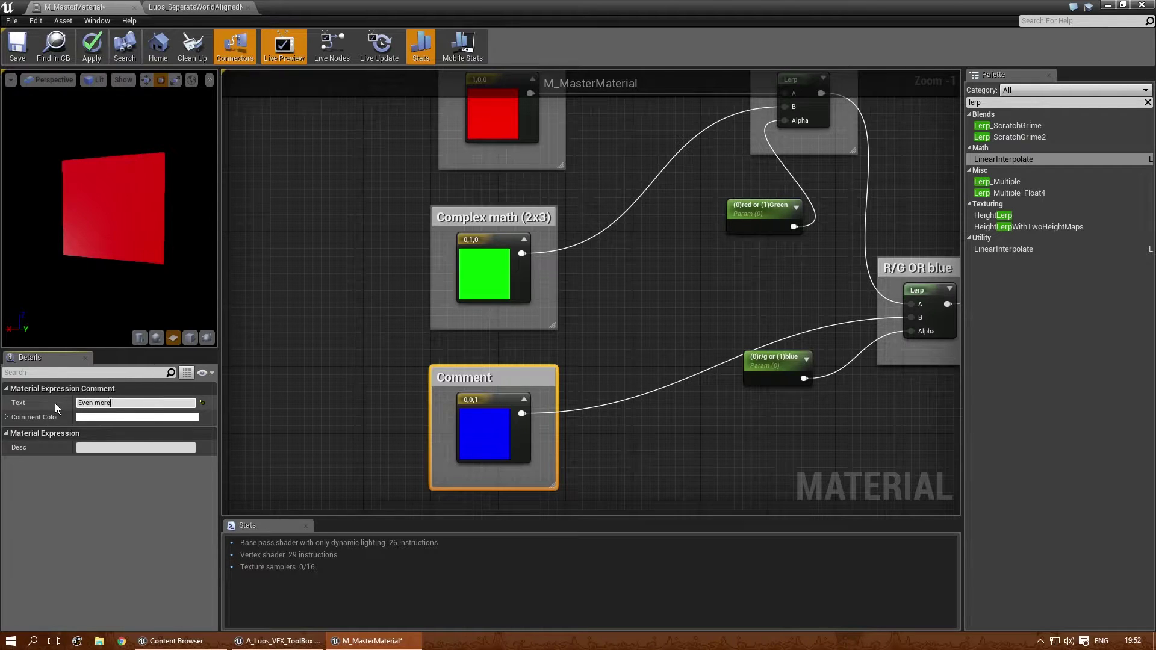
text( complex math (5x5)
key(Return)
drag(434, 420, 348, 415)
click(705, 353)
Step: Move the "(0)red or (1)Green" and "(0)r/g or (1)blue" parameter nodes farther away from their Lerps
right_drag(705, 352, 663, 259)
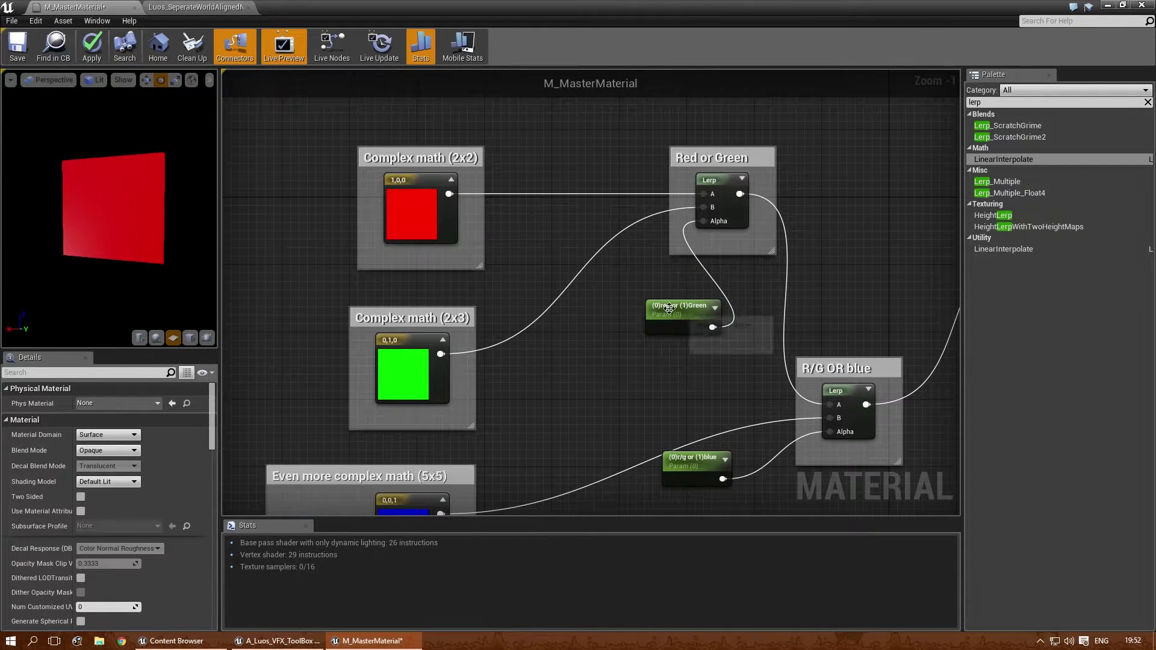
drag(668, 309, 593, 316)
right_drag(593, 316, 565, 239)
drag(661, 381, 583, 409)
Step: Save the master material and close the open Luos_SeperateWorldAligned asset
right_drag(824, 233, 617, 283)
click(615, 223)
right_drag(615, 224, 669, 204)
scroll(783, 229, down, 1)
click(18, 45)
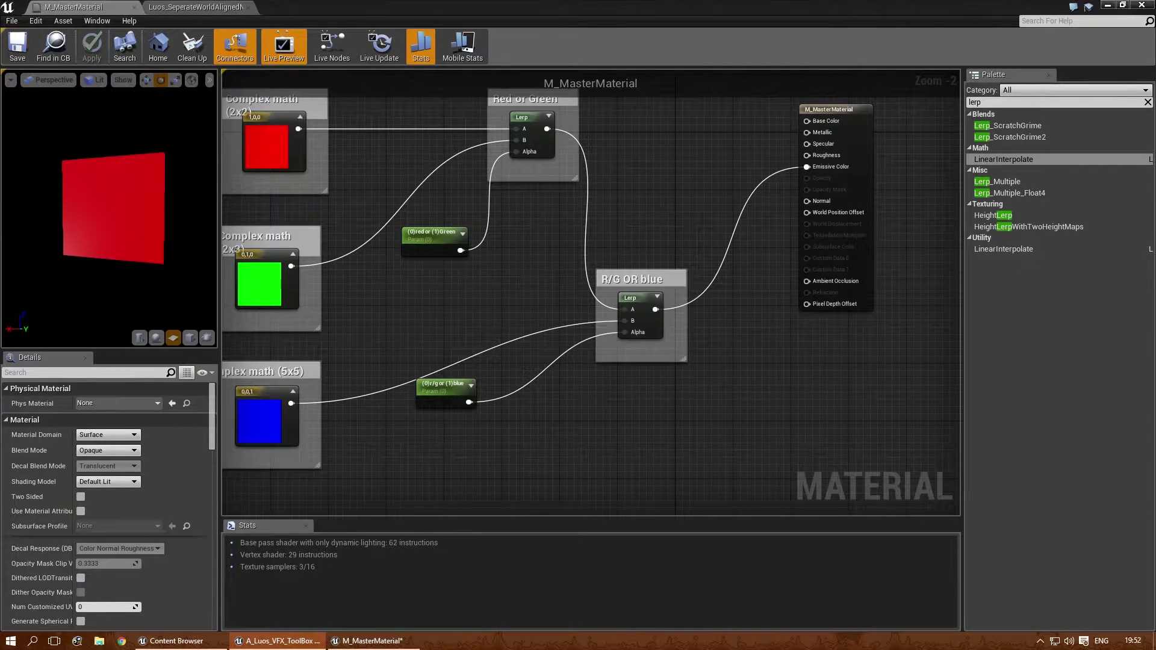
click(196, 7)
click(248, 8)
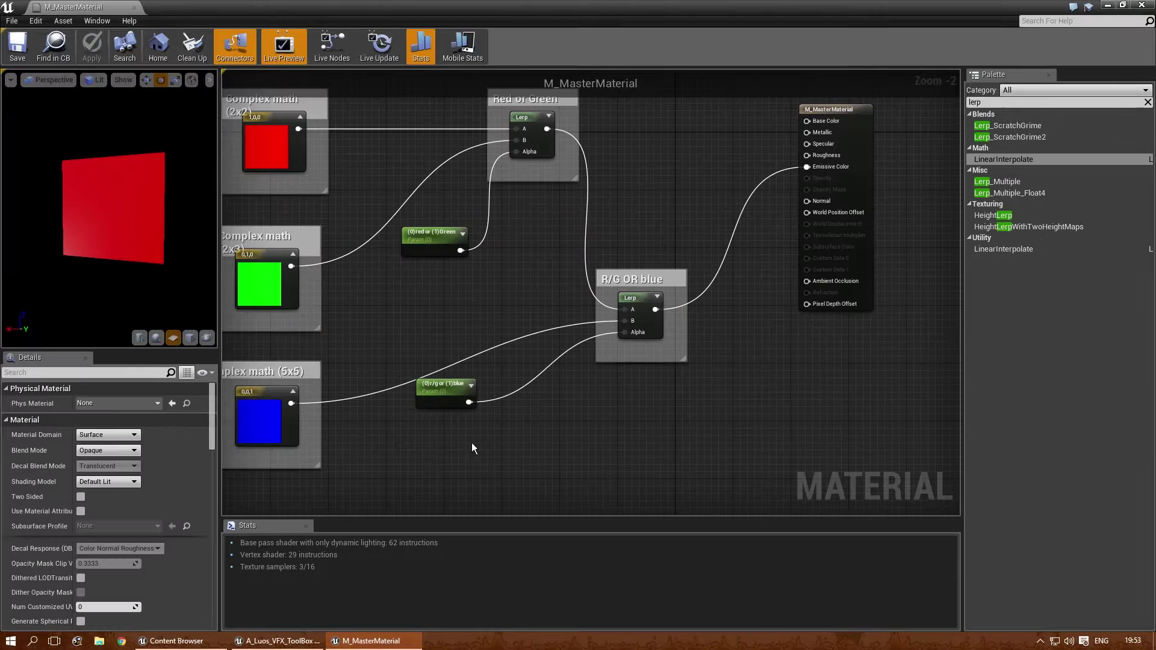
Step: Create a material instance from M_MasterMaterial in the MatMasMatInst folder
key(ctrl+b)
right_click(271, 196)
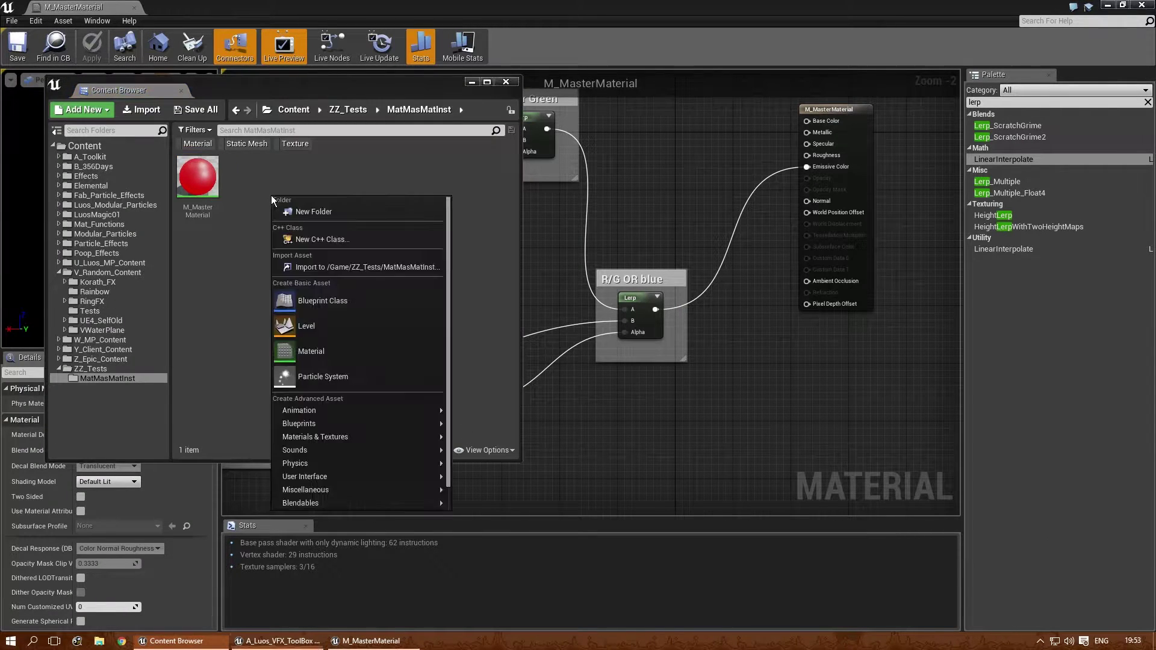
click(248, 262)
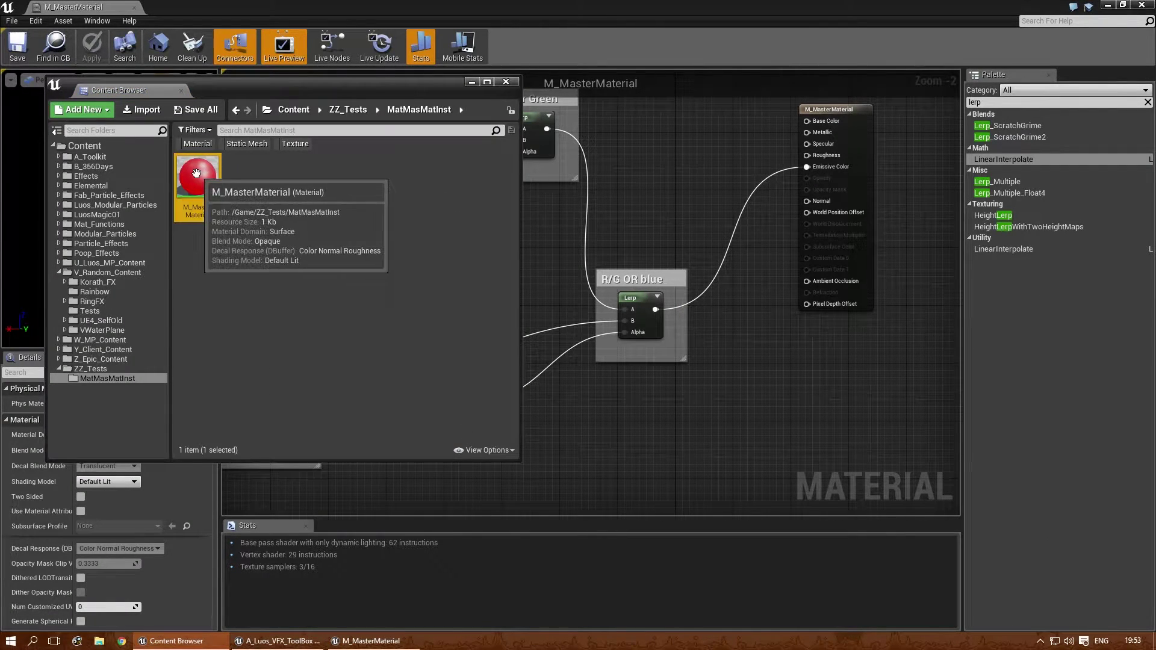
right_click(197, 175)
click(248, 191)
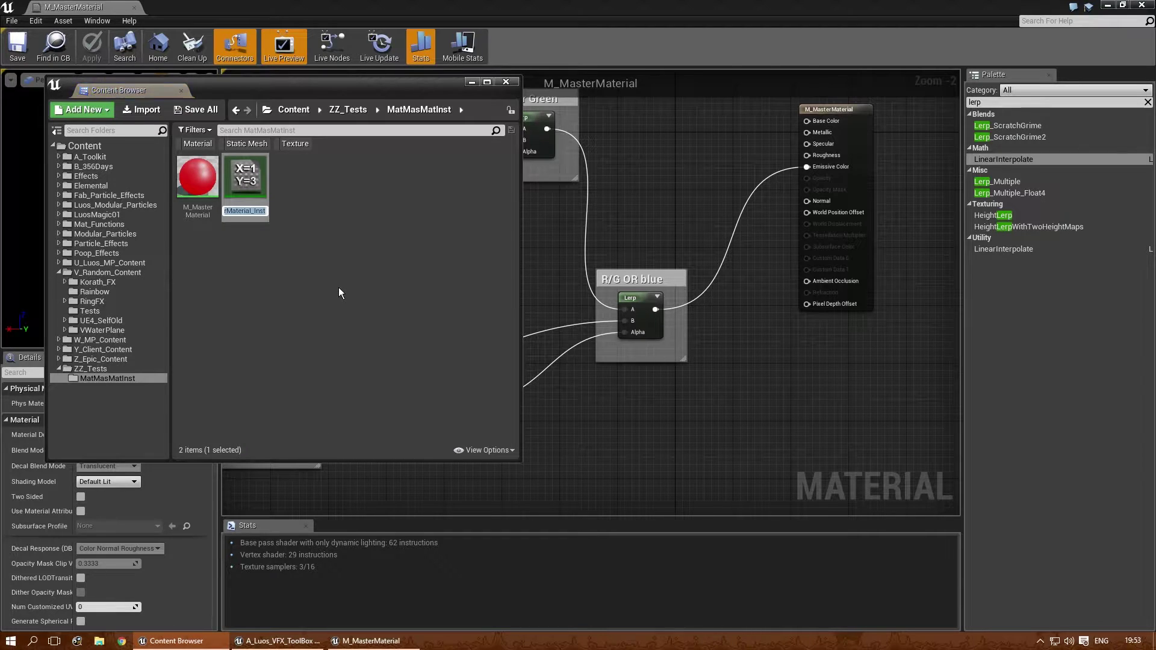
Step: Name the new material instance MI_MaterialInstance_01 and open it for editing
text(M)
text(I)
text(_)
text(Materia)
text(lInstanc)
text(e)
text(_01)
key(Return)
click(338, 294)
double_click(245, 179)
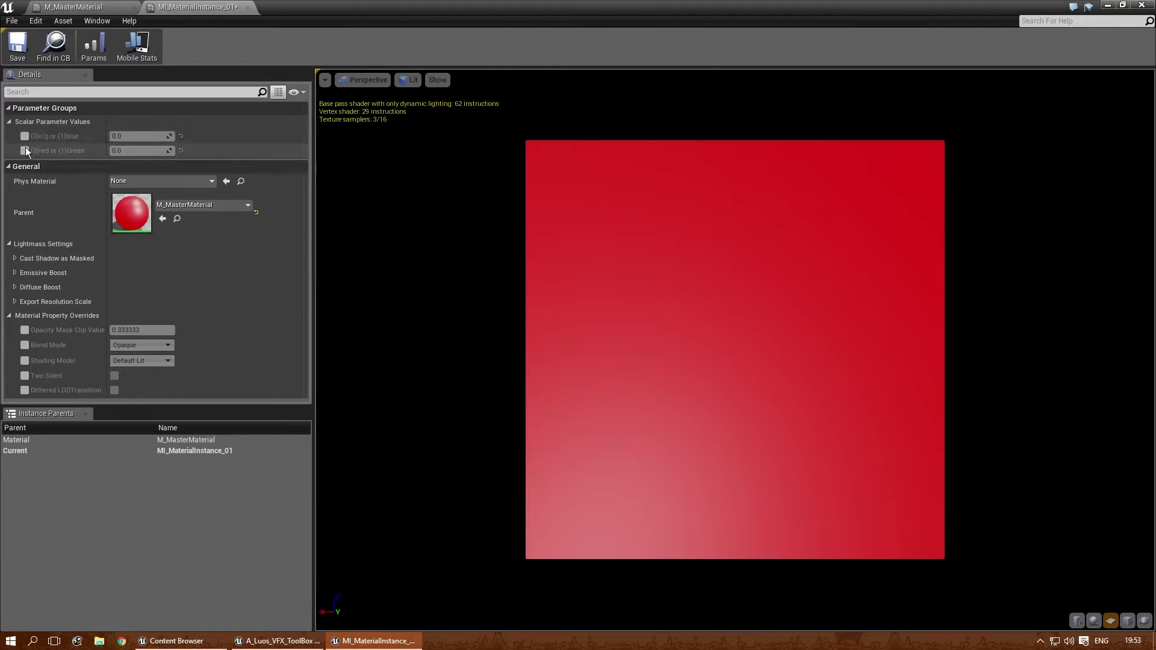
Step: Return to the M_MasterMaterial graph and examine the "(0)red or (1)Green" and "(0)r/g or (1)blue" parameter nodes
click(85, 6)
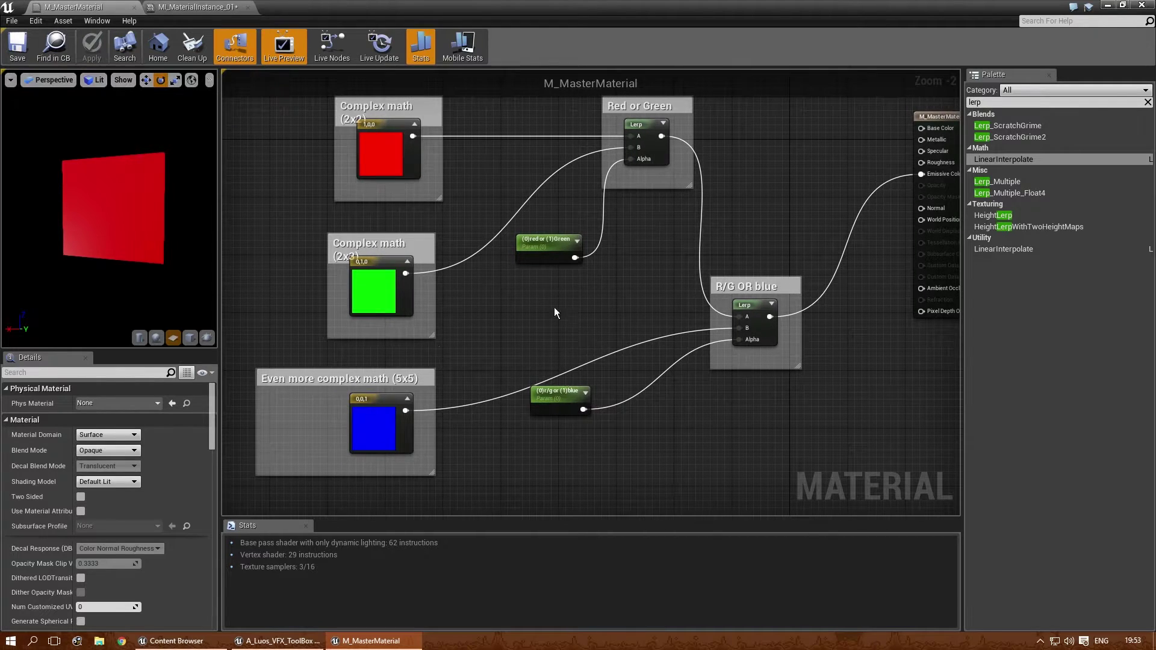
click(548, 252)
scroll(552, 304, up, 2)
right_drag(553, 304, 427, 209)
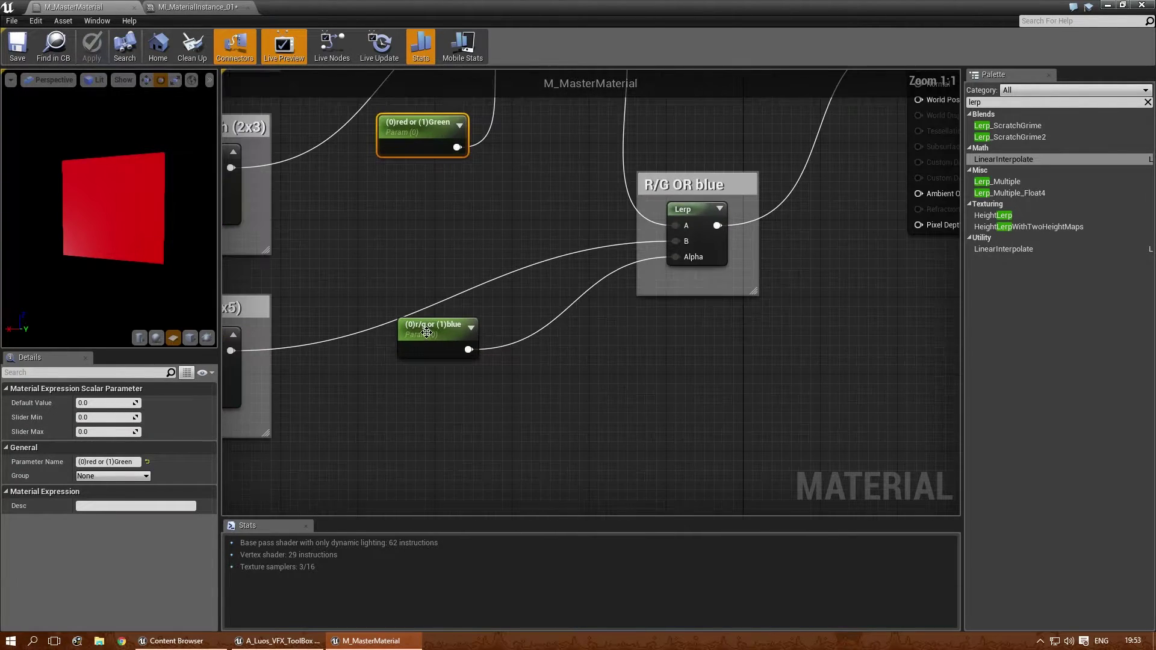
Step: Move the "(0)r/g or (1)blue" node slightly lower and enable both scalar parameter overrides in MI_MaterialInstance_01
drag(428, 329, 417, 347)
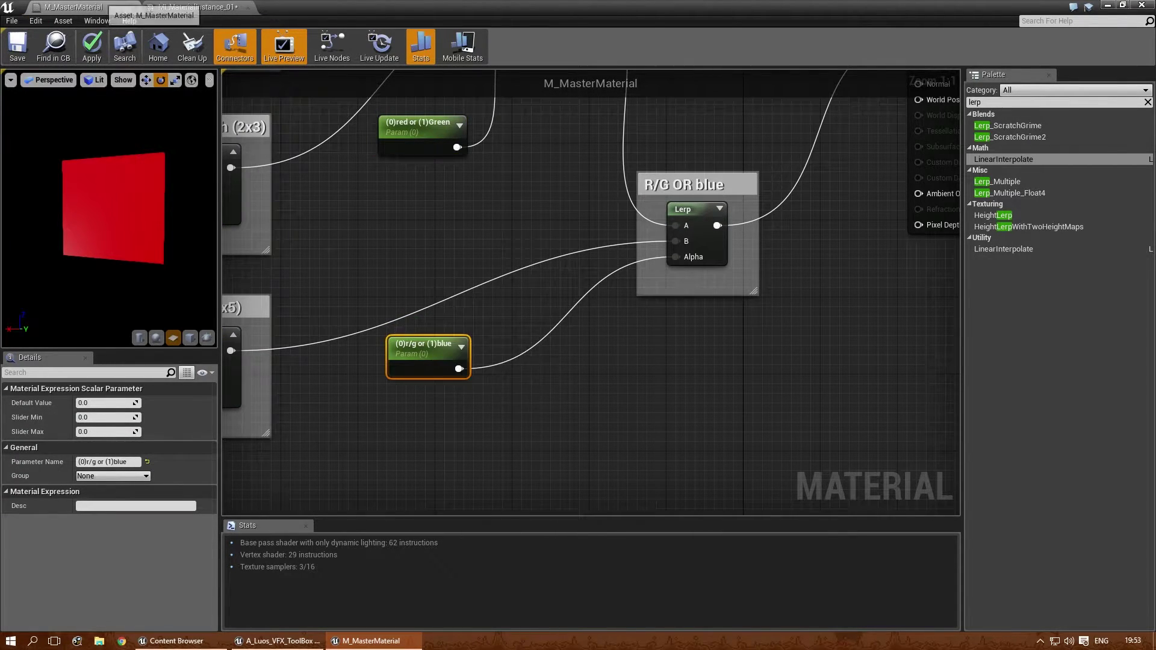
click(195, 7)
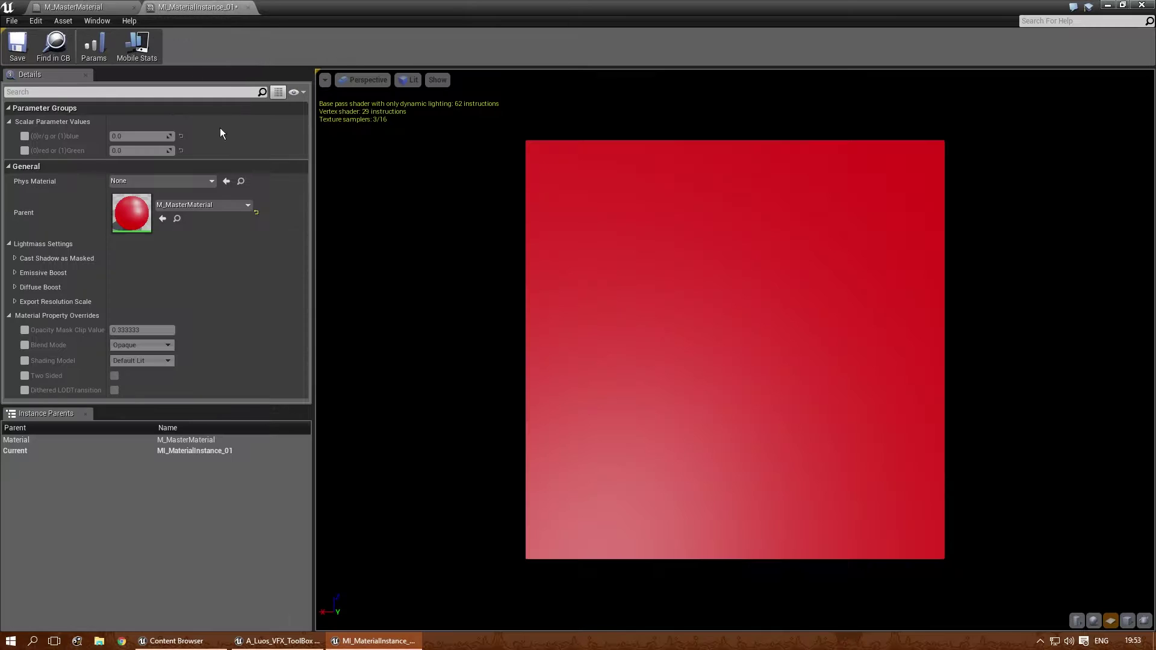
click(24, 136)
click(25, 150)
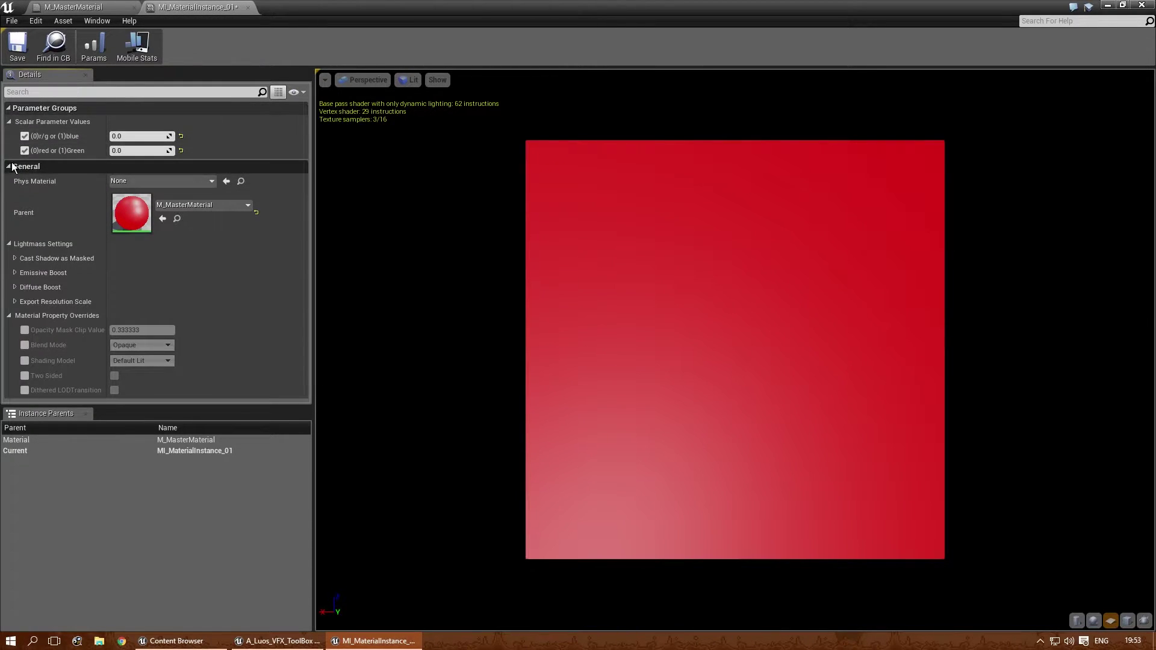
Step: Test the instance's "(0)red or (1)Green" parameter by setting it to 1 and back to 0
click(130, 151)
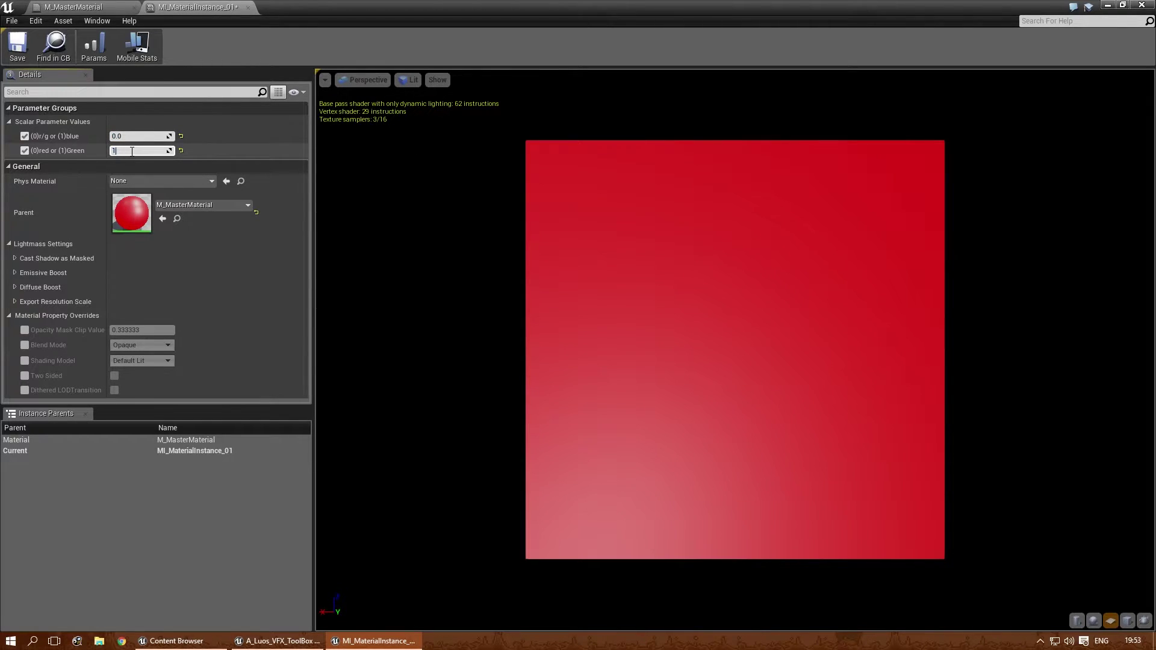
text(1)
key(Return)
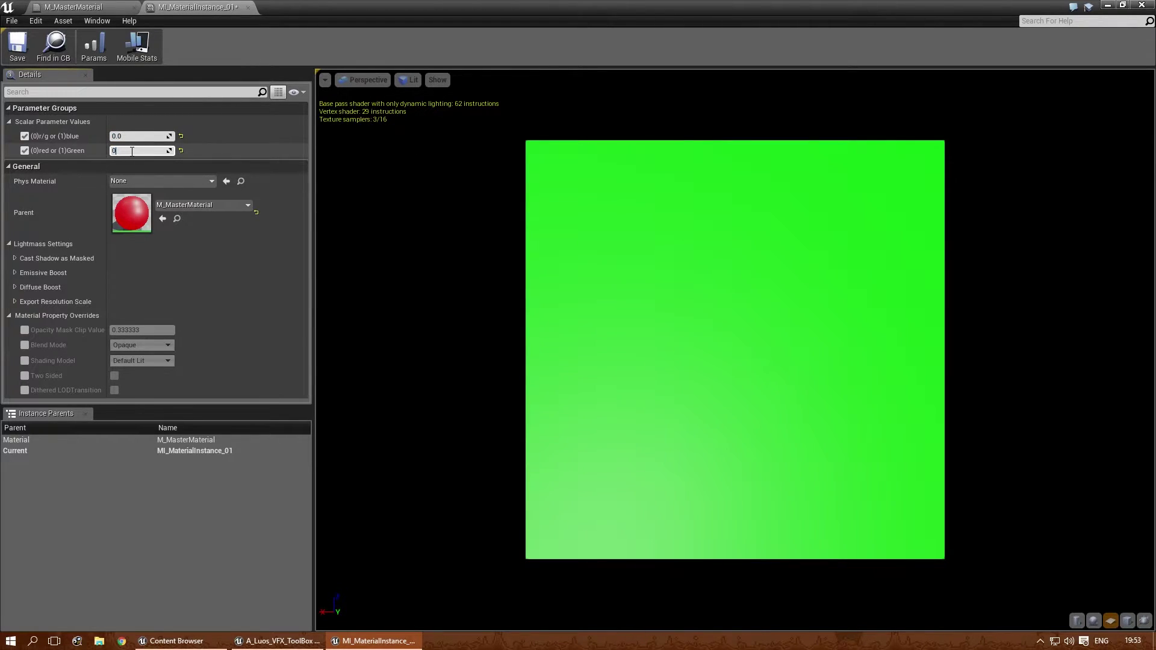
text(0)
key(Return)
Step: Test "(0)r/g or (1)blue" at 1, also with "(0)red or (1)Green" at 1, and return both to 0
click(138, 137)
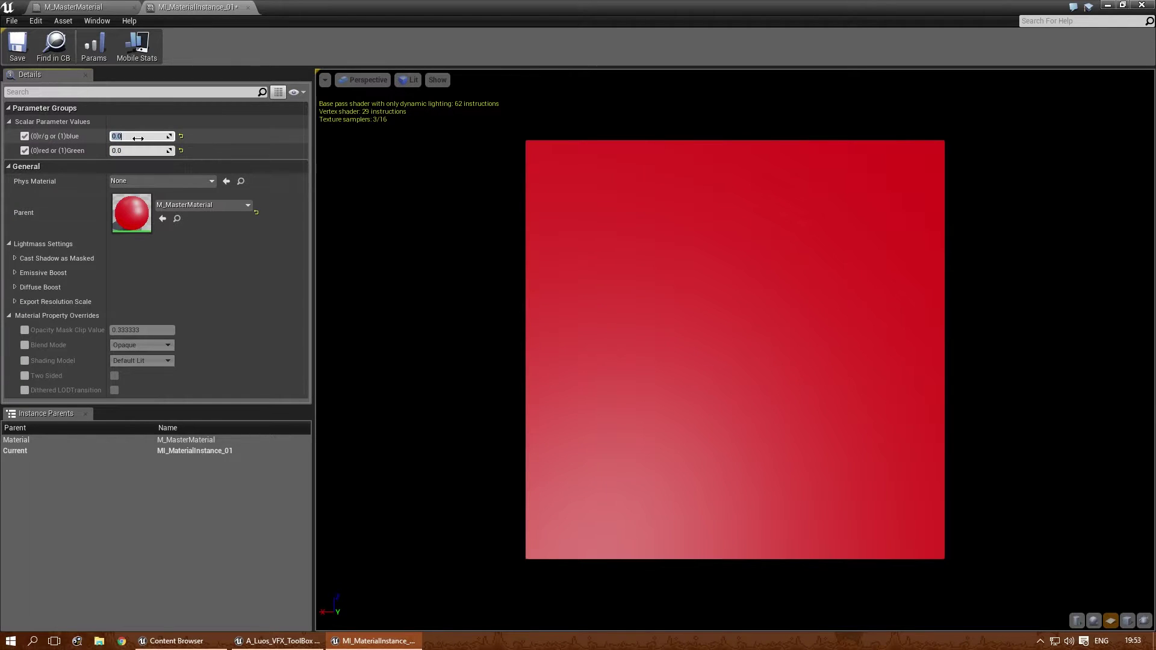
text(1)
key(Return)
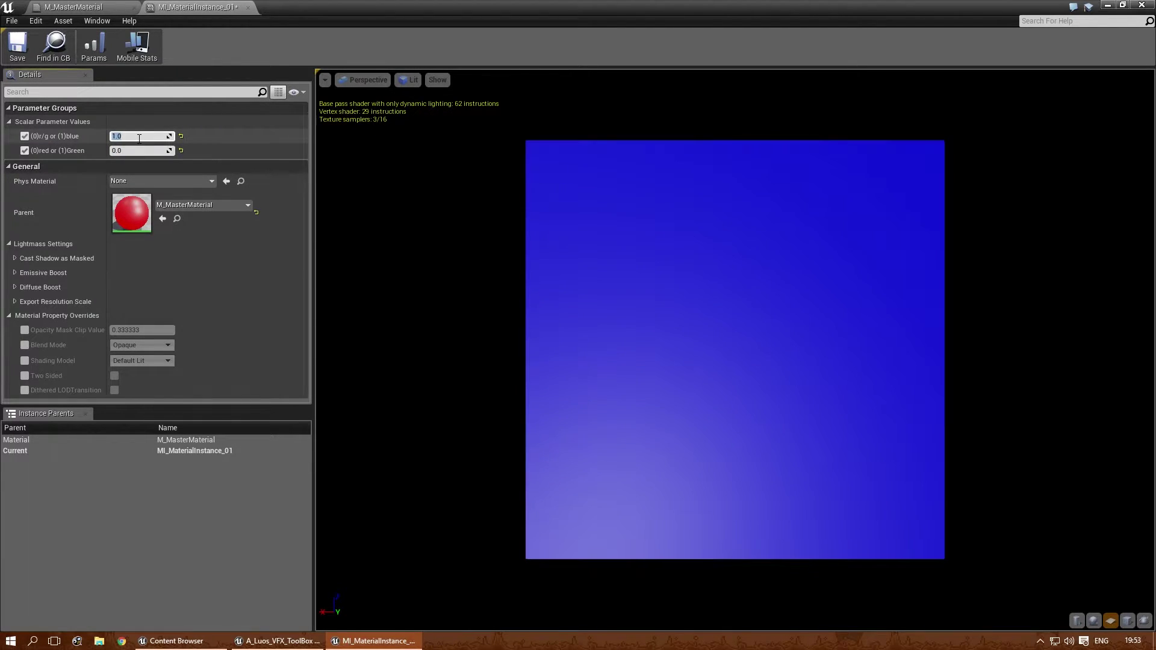
click(132, 152)
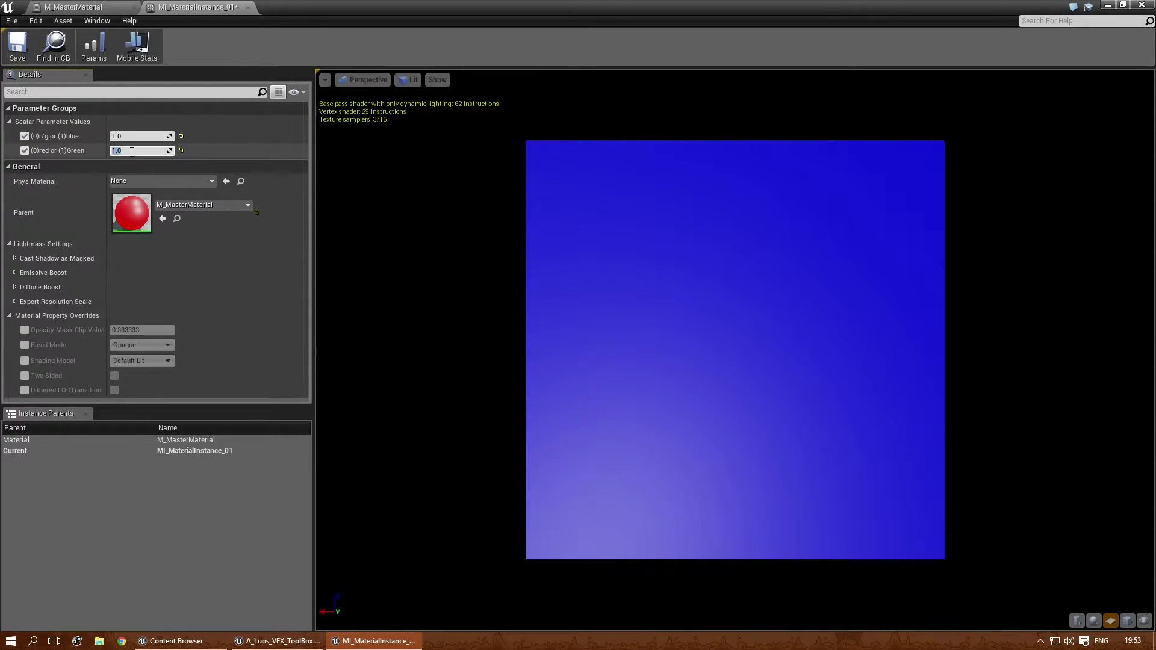
drag(137, 136, 128, 136)
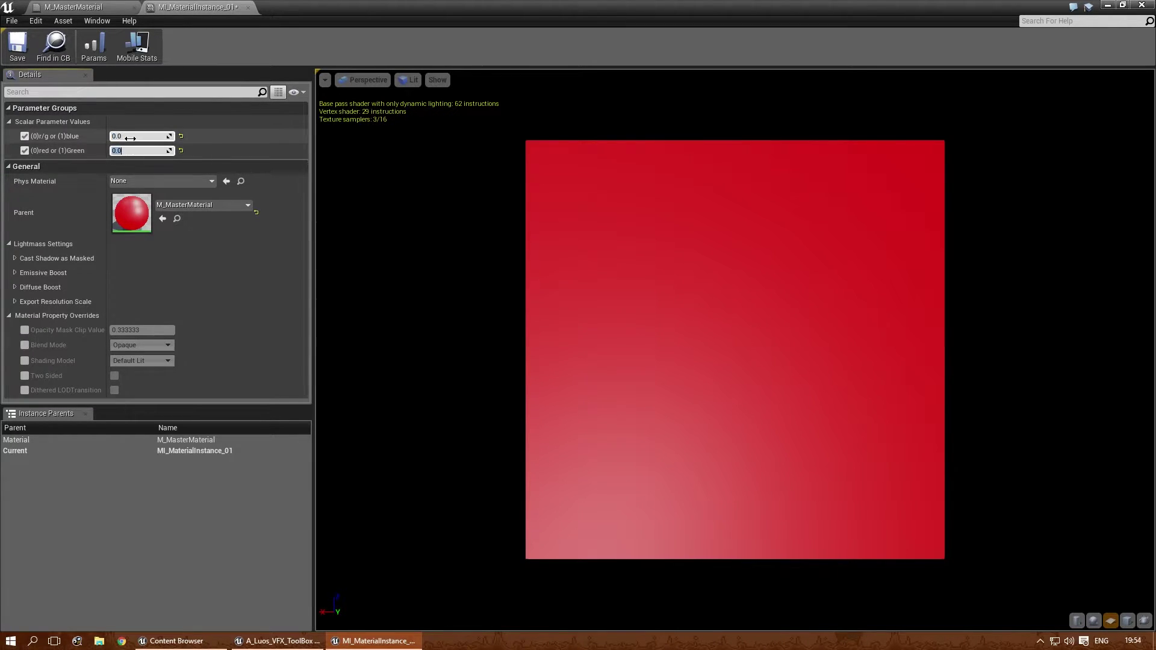
Step: Set the instance's "(0)red or (1)Green" parameter to 1 and inspect the preview plane
click(132, 148)
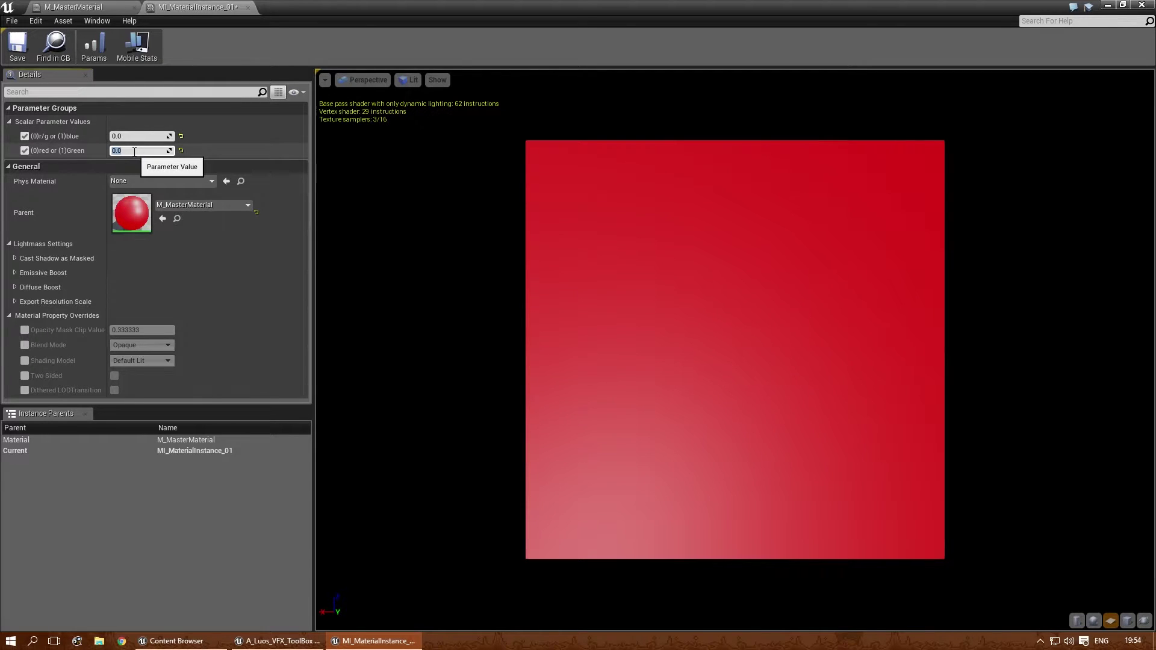
text(1)
key(Return)
drag(431, 220, 482, 272)
mouse_move(383, 309)
mouse_down()
mouse_move(433, 301)
mouse_move(377, 316)
mouse_move(384, 310)
mouse_up()
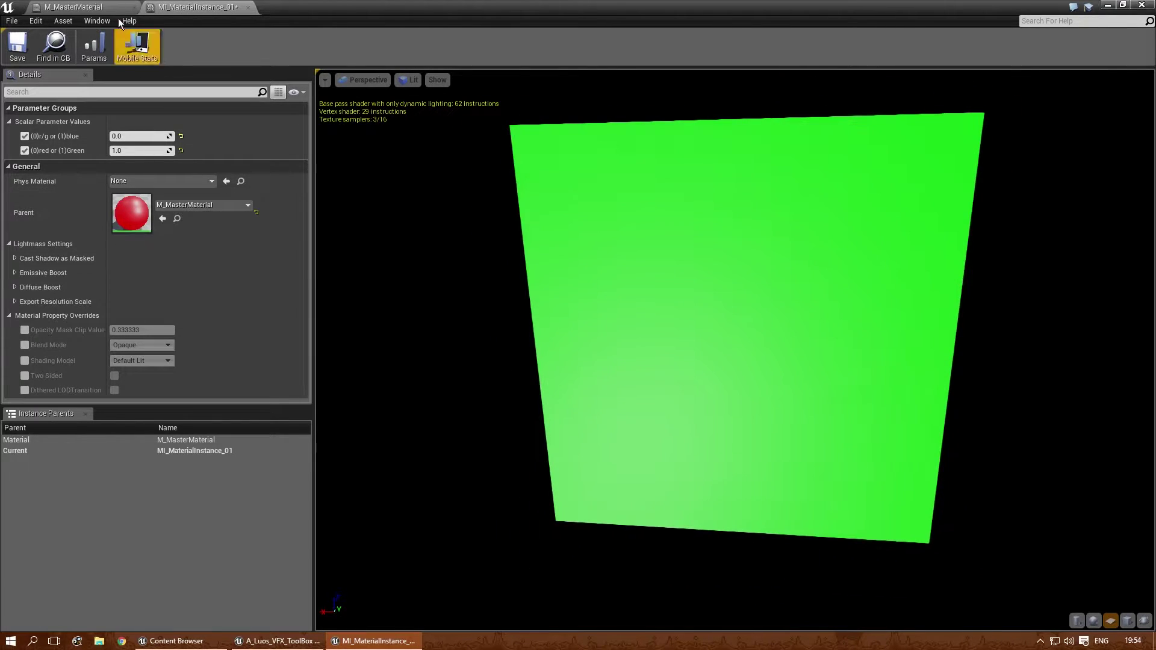
Step: Return to the M_MasterMaterial graph and examine how the Complex math comment blocks feed the two Lerps
click(81, 7)
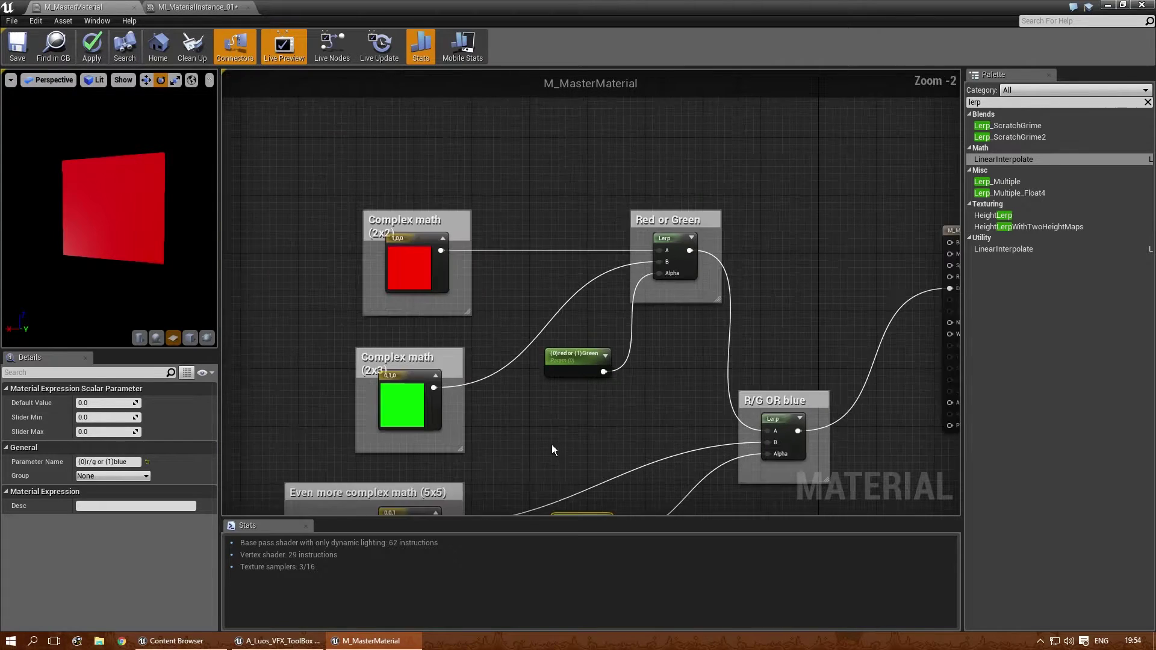
right_drag(555, 450, 600, 421)
click(449, 187)
right_drag(566, 381, 481, 387)
click(508, 284)
click(380, 172)
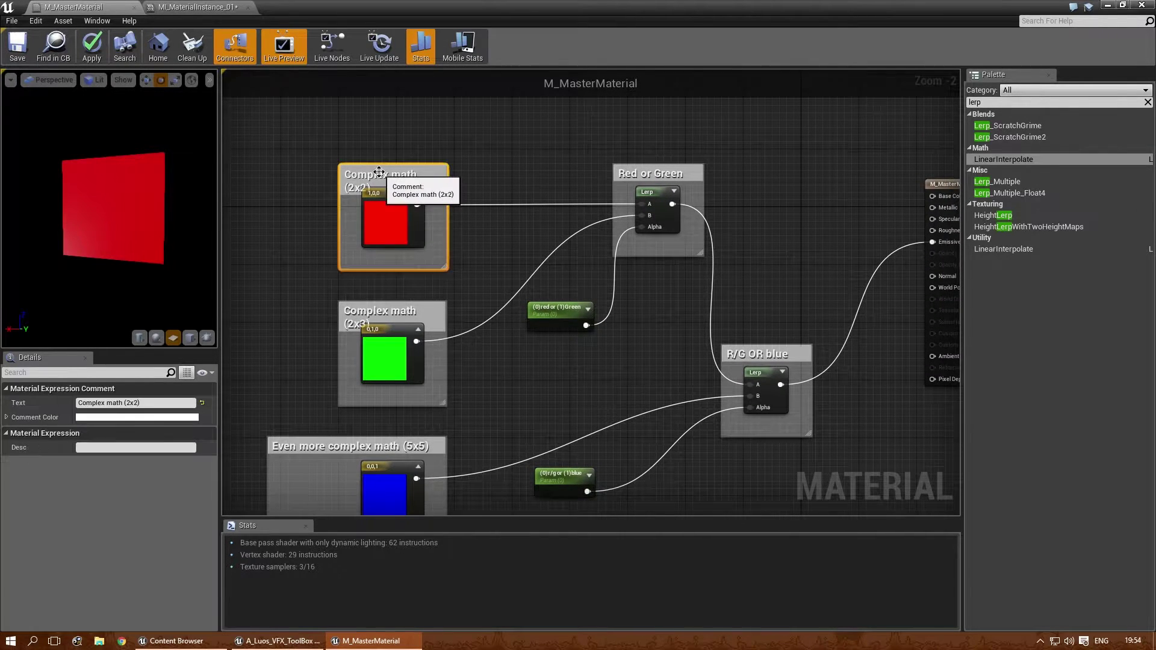
right_drag(389, 177, 353, 177)
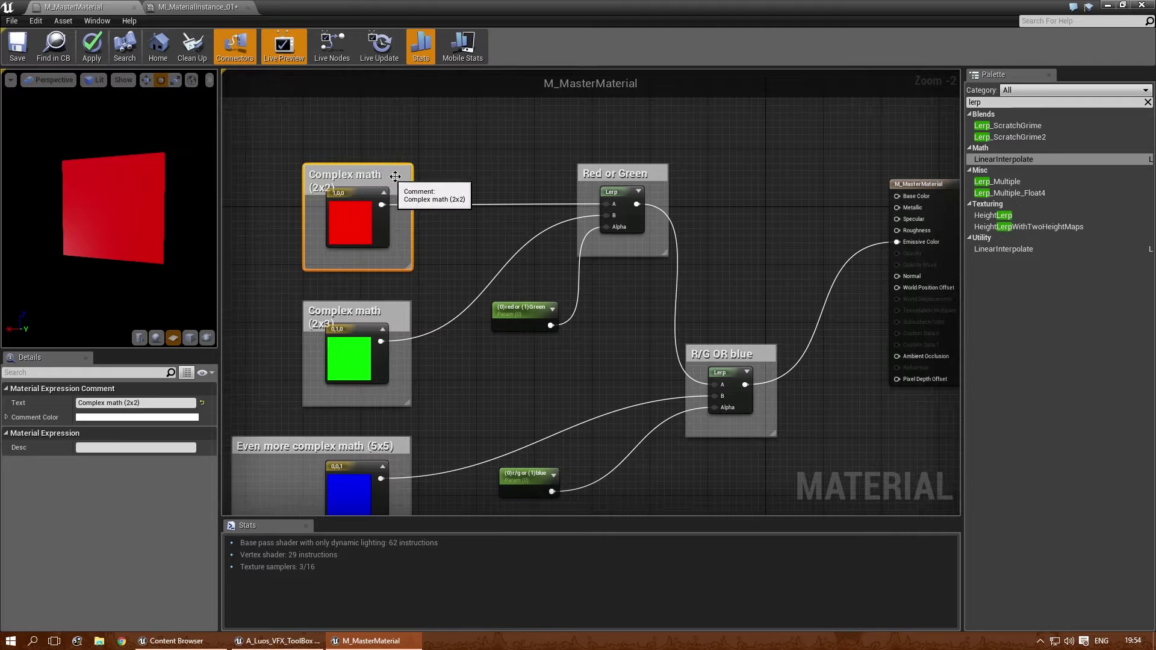
mouse_move(426, 207)
right_down()
mouse_move(523, 230)
mouse_move(439, 204)
right_up()
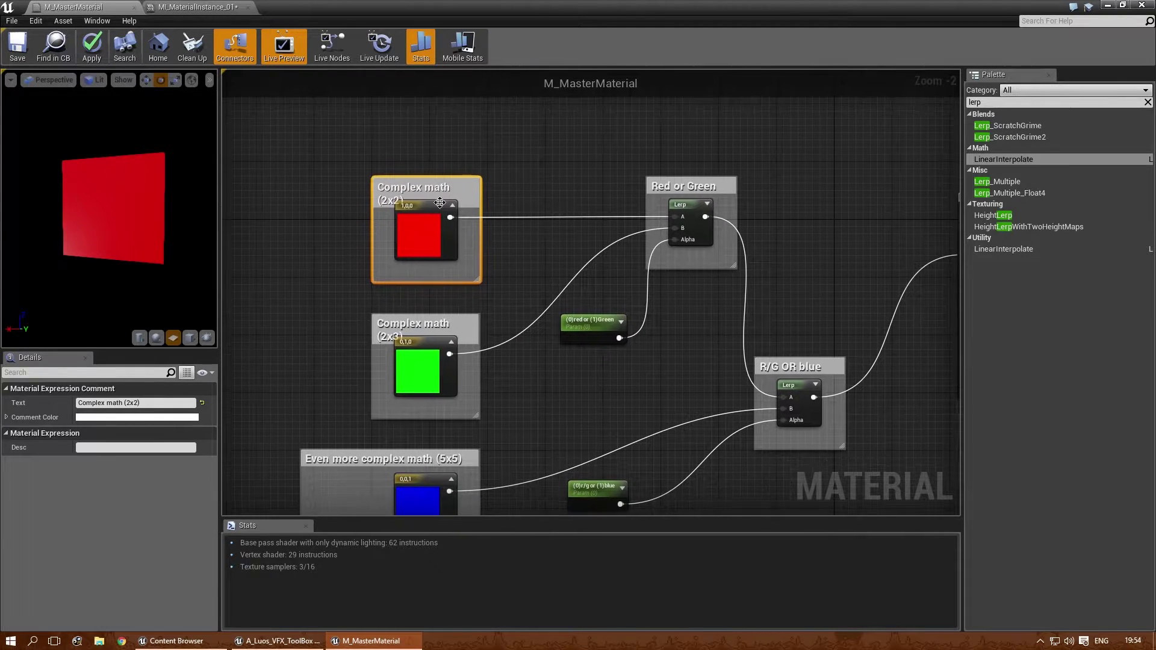
right_drag(428, 164, 361, 148)
right_drag(439, 160, 410, 128)
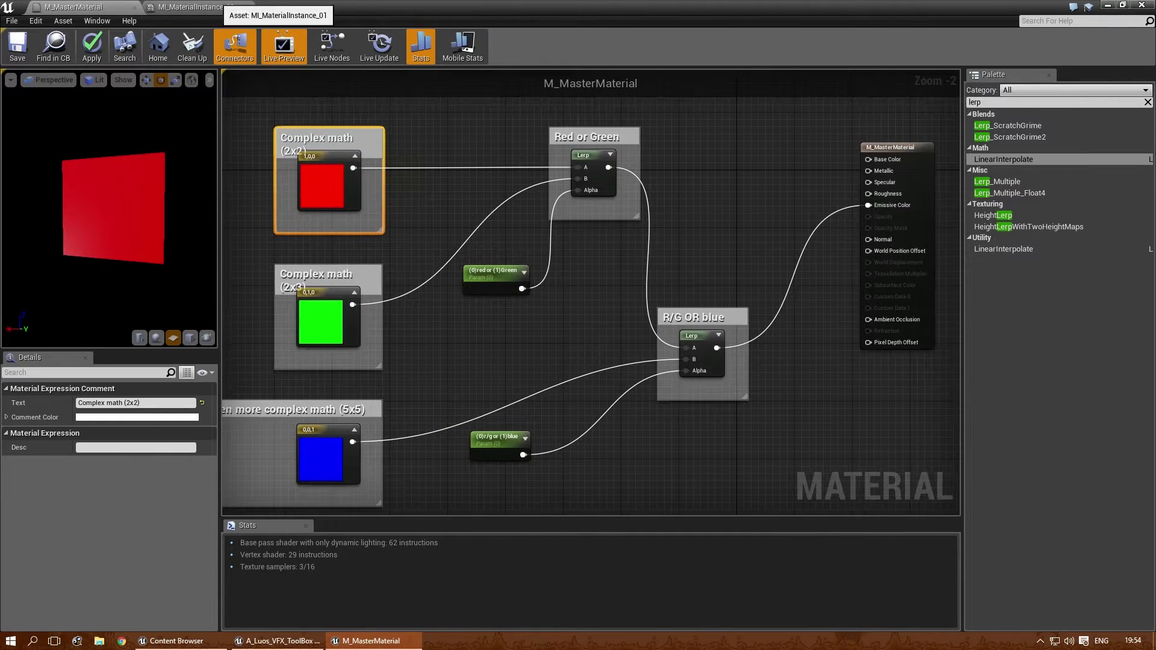
Step: Compare the MI_MaterialInstance_01 preview with the Complex math (2x2) branch of the master material graph
click(197, 7)
click(73, 7)
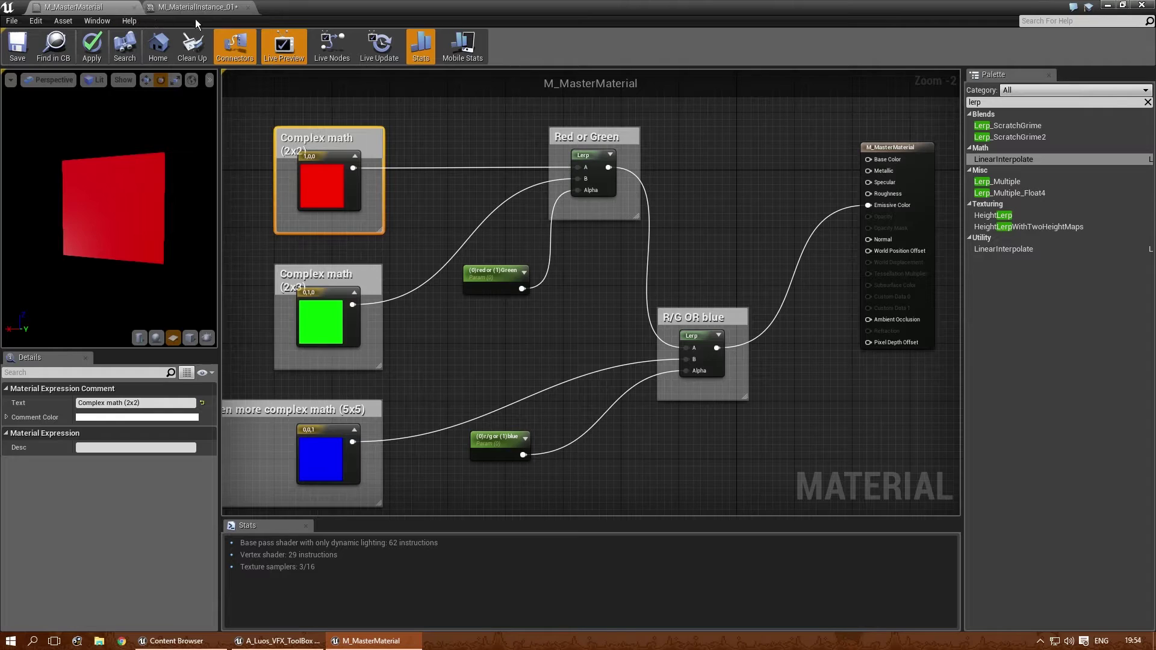
right_drag(461, 250, 564, 317)
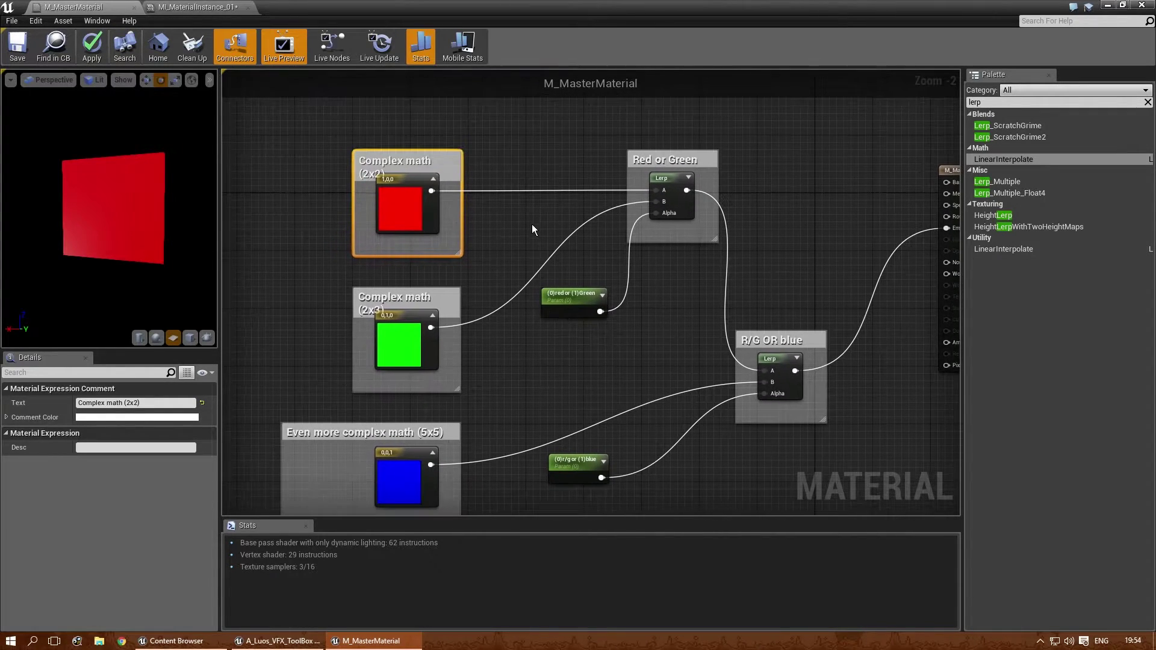
click(546, 236)
right_drag(448, 189, 510, 231)
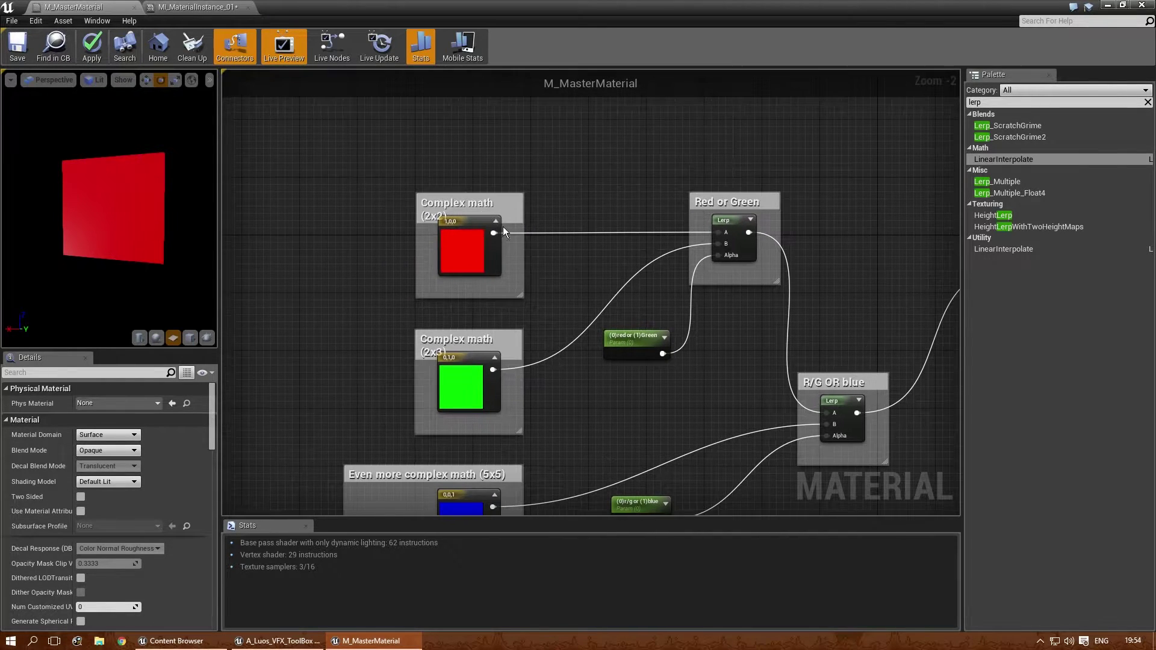
click(481, 207)
right_drag(585, 269, 466, 240)
right_drag(396, 187, 455, 219)
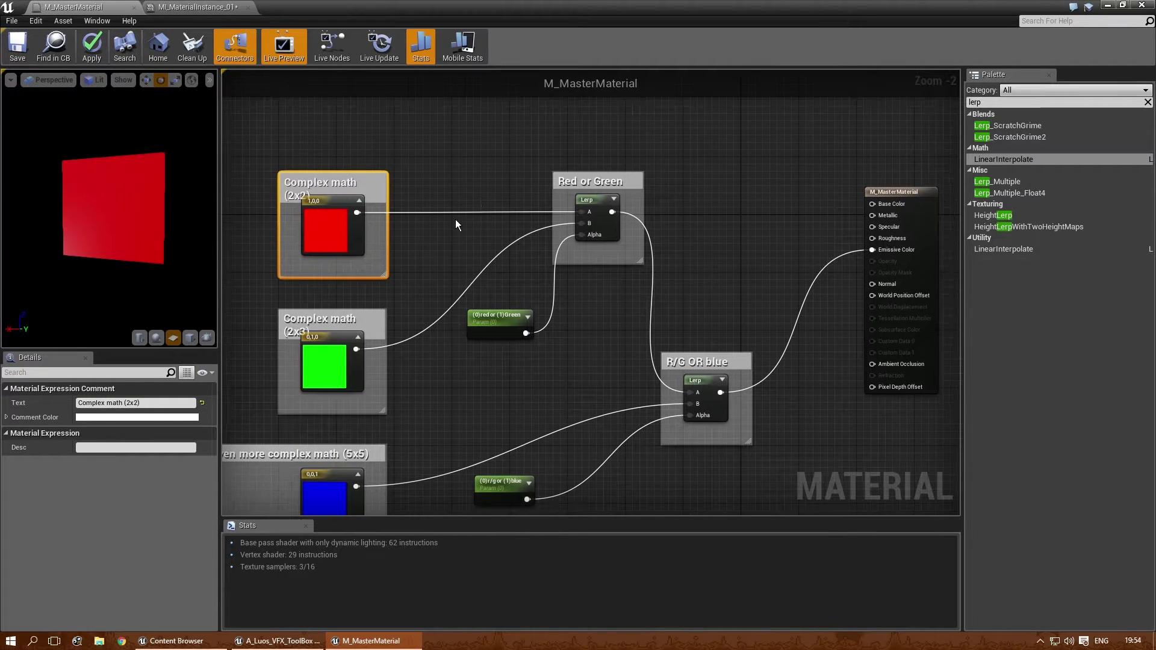
click(196, 7)
mouse_move(542, 283)
mouse_down()
mouse_move(590, 286)
mouse_move(542, 284)
mouse_up()
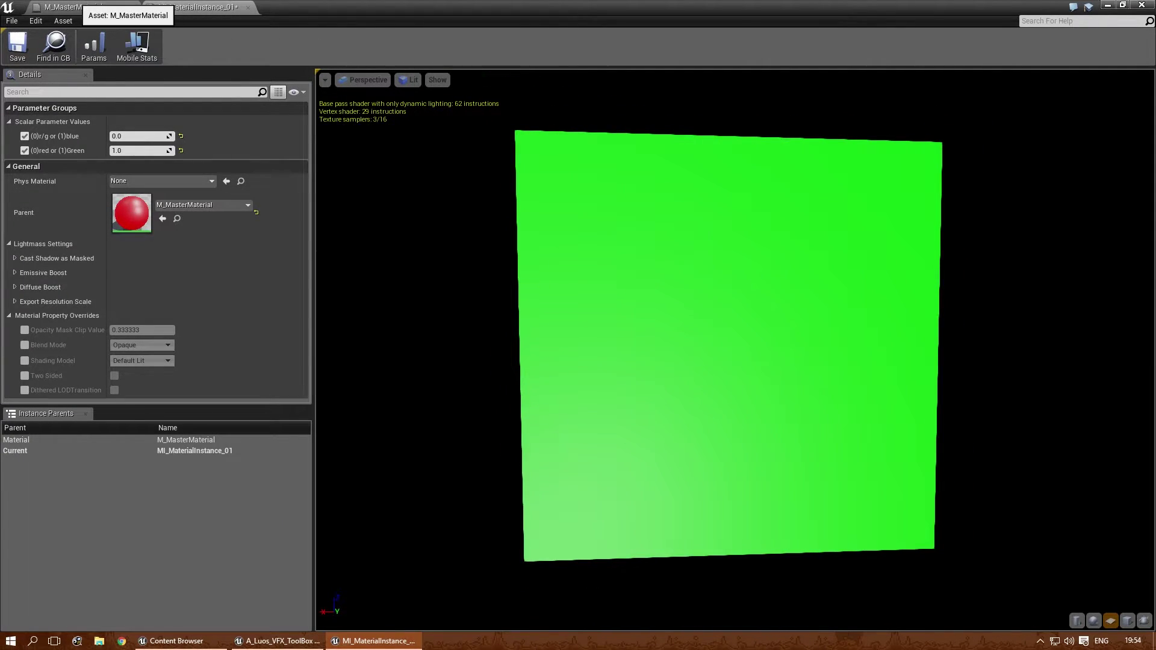
Step: In the M_MasterMaterial graph, widen and heighten the "Even more complex math (5x5)" comment box to make room for more nodes
click(73, 6)
click(326, 228)
right_drag(511, 303, 479, 242)
click(420, 286)
right_drag(677, 244, 568, 293)
right_drag(436, 302, 650, 284)
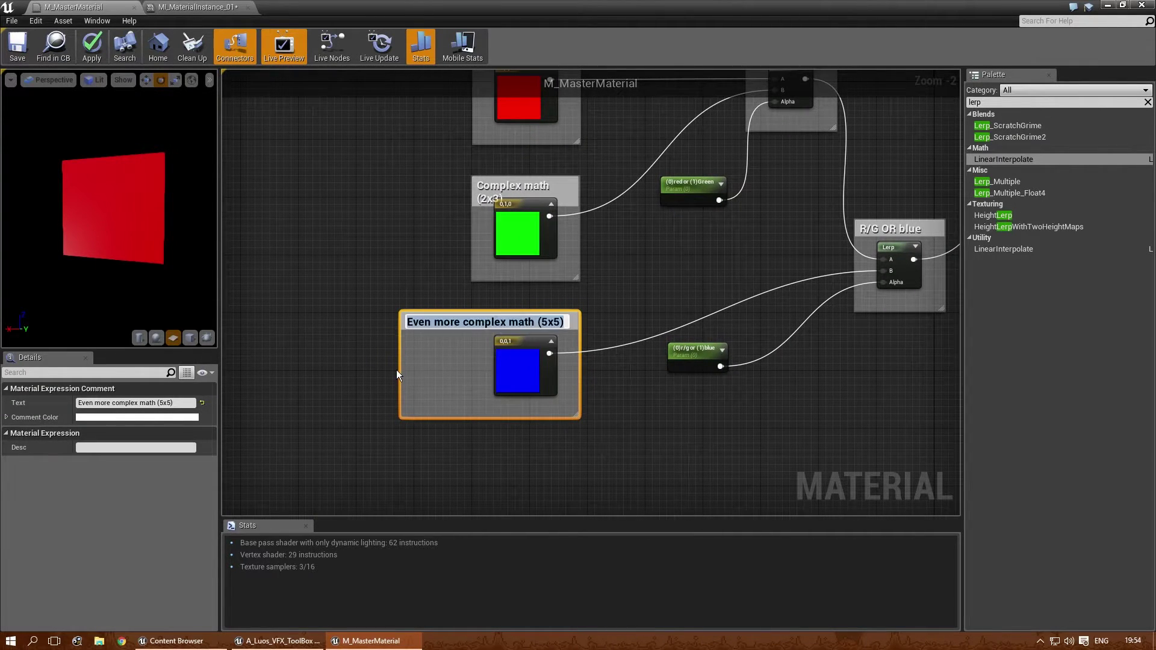
drag(400, 370, 75, 370)
right_drag(260, 402, 532, 263)
scroll(531, 264, down, 3)
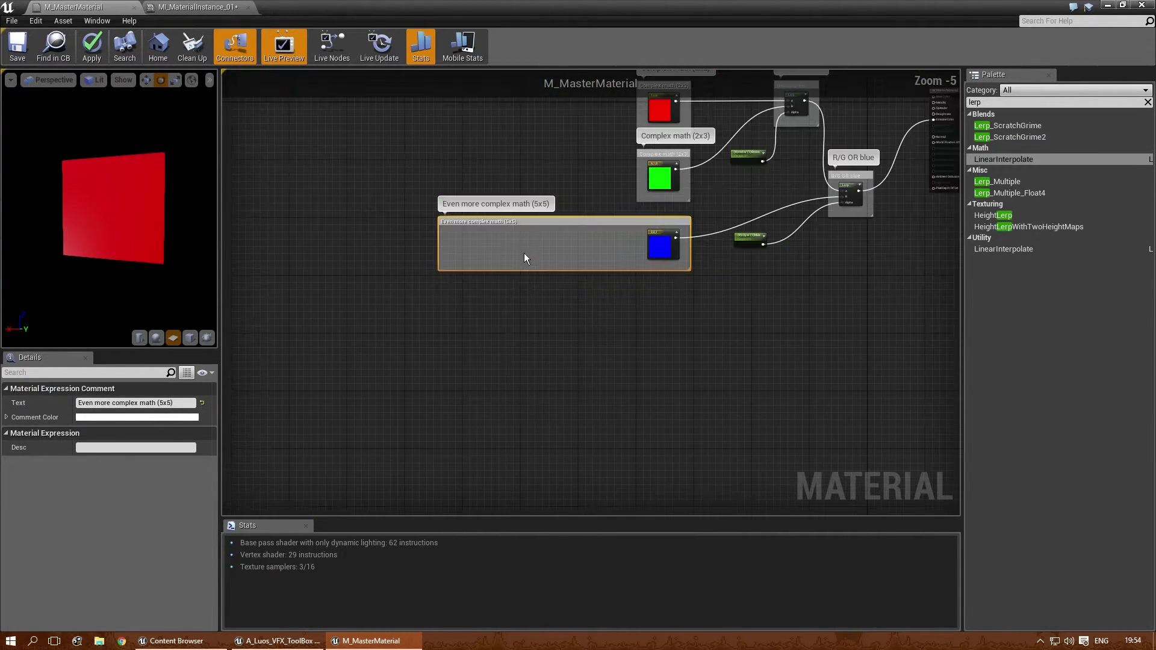
click(527, 281)
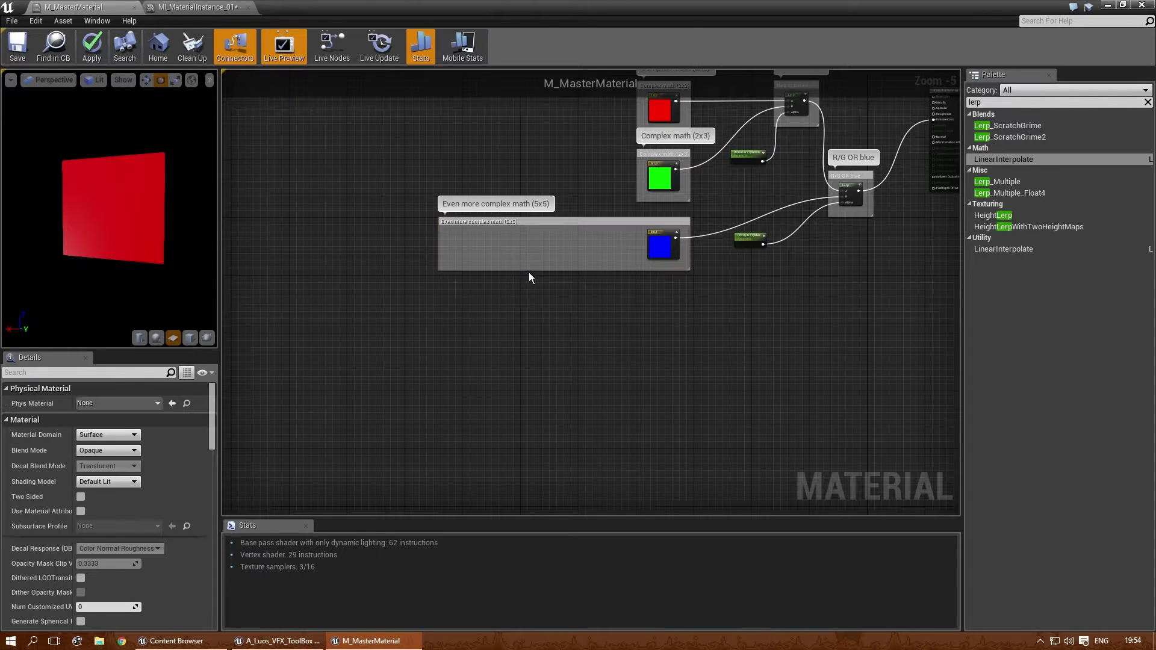
drag(529, 272, 533, 408)
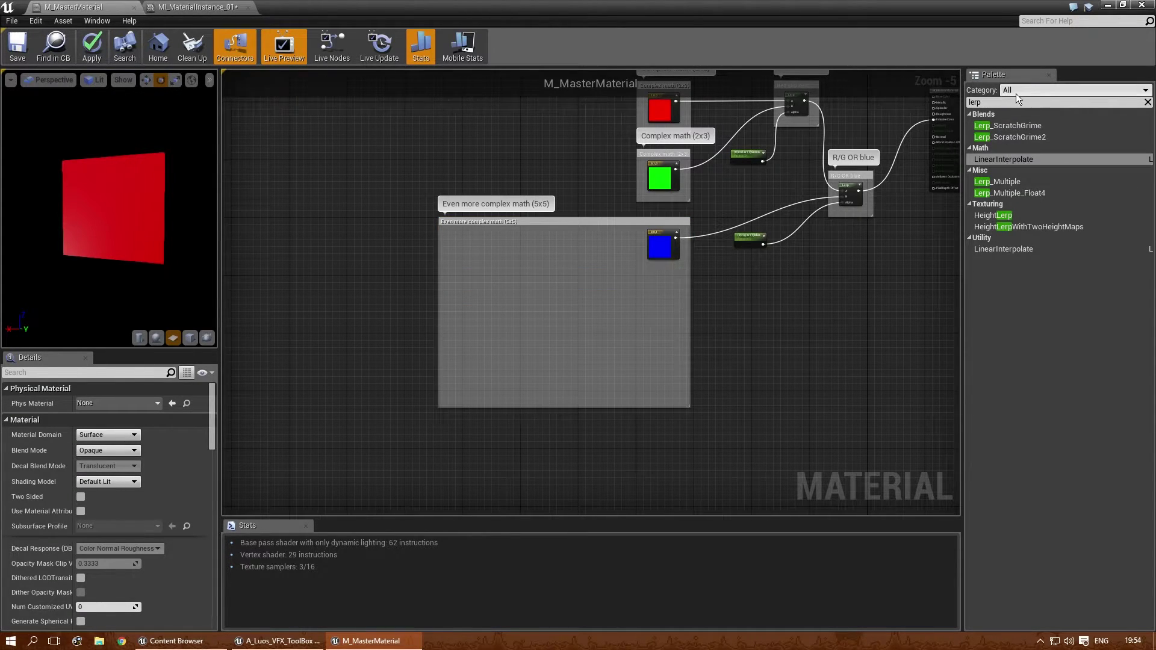
Step: Add Luos_SeperateWorldAlignedNormalAndRotation and Luos_SeperateWorldAlignedTextureAndRotation nodes inside the "Even more complex math (5x5)" comment
text(luos)
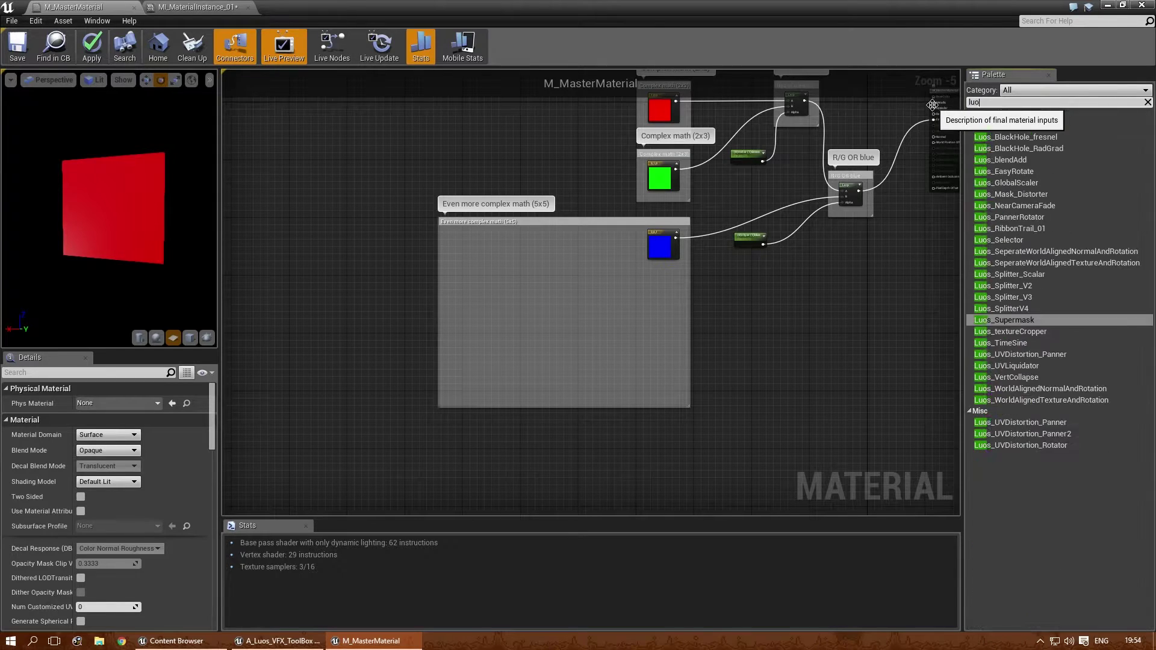
drag(1024, 252, 454, 223)
click(515, 241)
scroll(508, 261, up, 3)
drag(1040, 263, 620, 235)
Step: Add Luos_WorldAlignedNormalAndRotation, Luos_WorldAlignedTextureAndRotation and Luos_UVDistortion_Panner2 nodes below the first two function nodes in the 5x5 comment
right_drag(603, 424, 590, 309)
drag(1038, 388, 428, 285)
drag(1036, 400, 606, 313)
drag(1038, 436, 770, 338)
right_drag(757, 294, 740, 406)
right_drag(771, 330, 580, 341)
click(726, 309)
Step: Set "(0)r/g or (1)blue" to 1 in MI_MaterialInstance_01 and inspect the preview plane
click(181, 7)
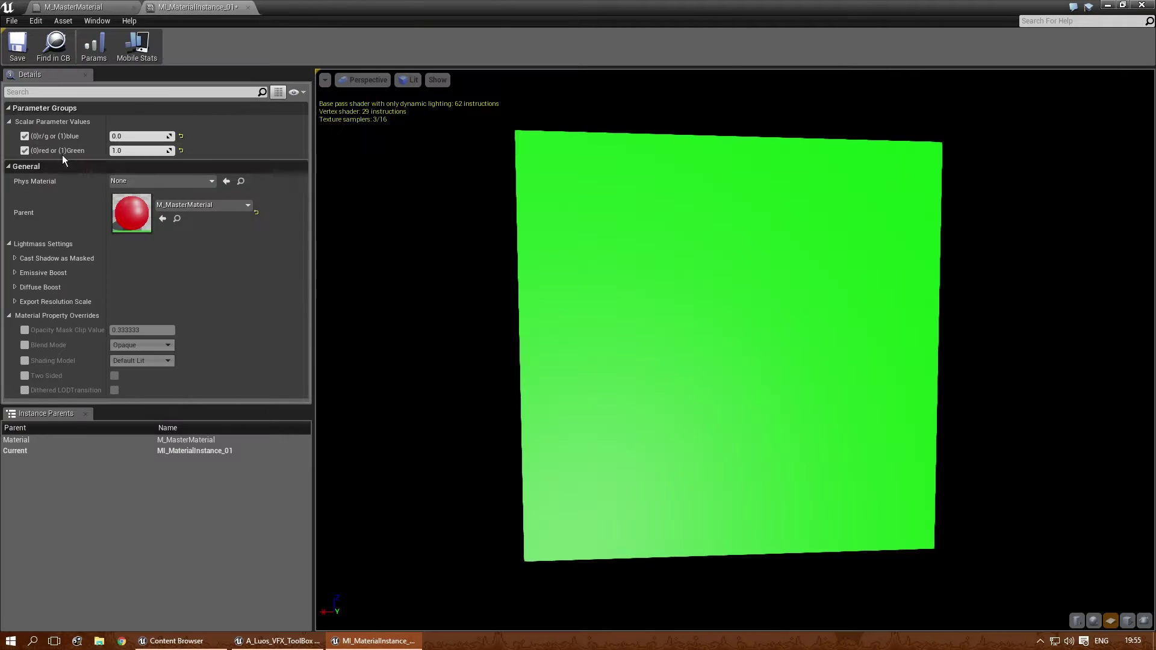
click(127, 135)
text(1)
key(Return)
drag(654, 339, 623, 356)
Step: Compare the "Even more complex math (5x5)" block in the master graph with the material instance preview
click(73, 8)
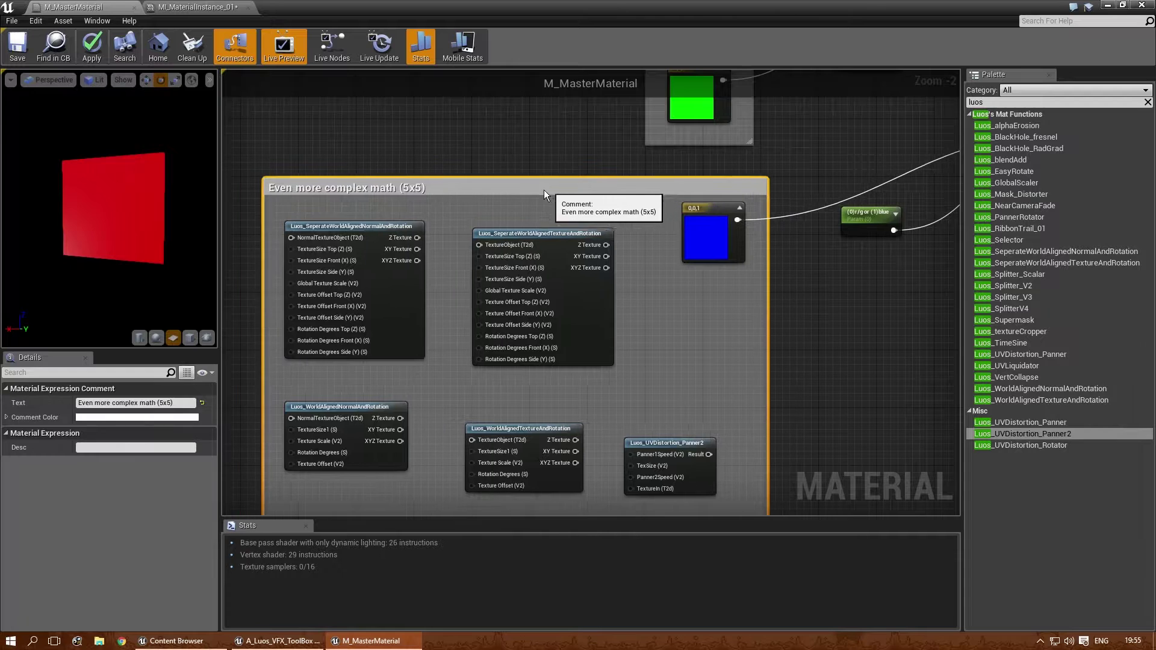
right_drag(565, 197, 425, 248)
click(196, 6)
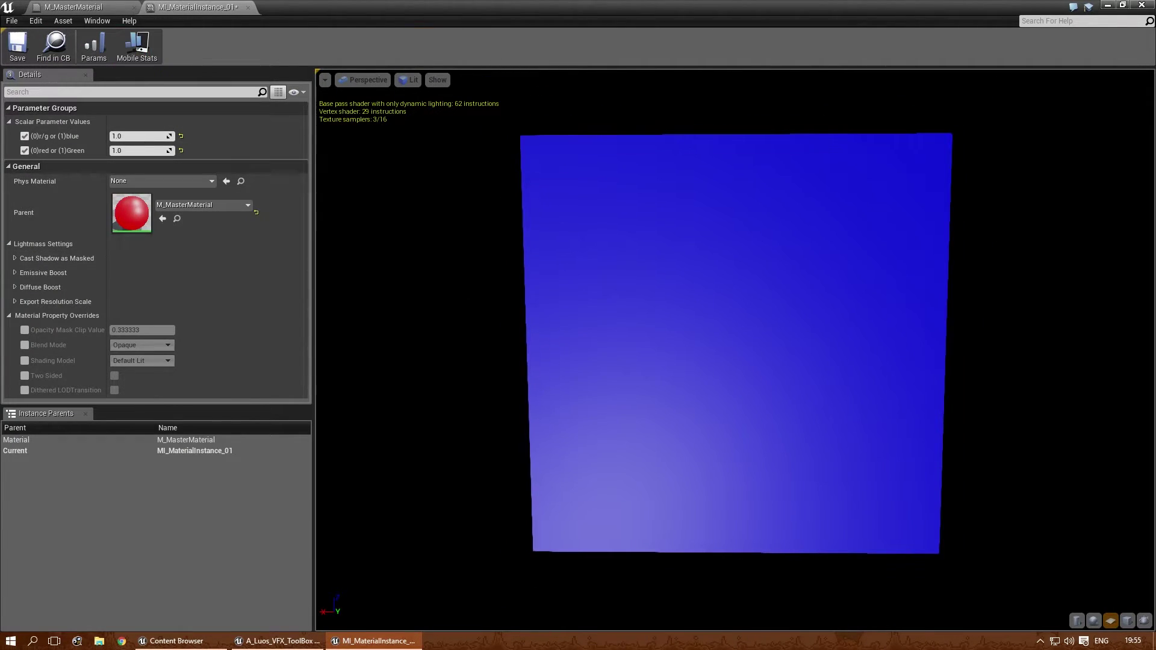
click(73, 6)
click(603, 287)
right_drag(603, 287, 557, 292)
right_drag(477, 281, 584, 365)
Step: Examine the Complex math (2x2) and (2x3) branches and follow the Lerp connections through to Emissive Color
click(627, 220)
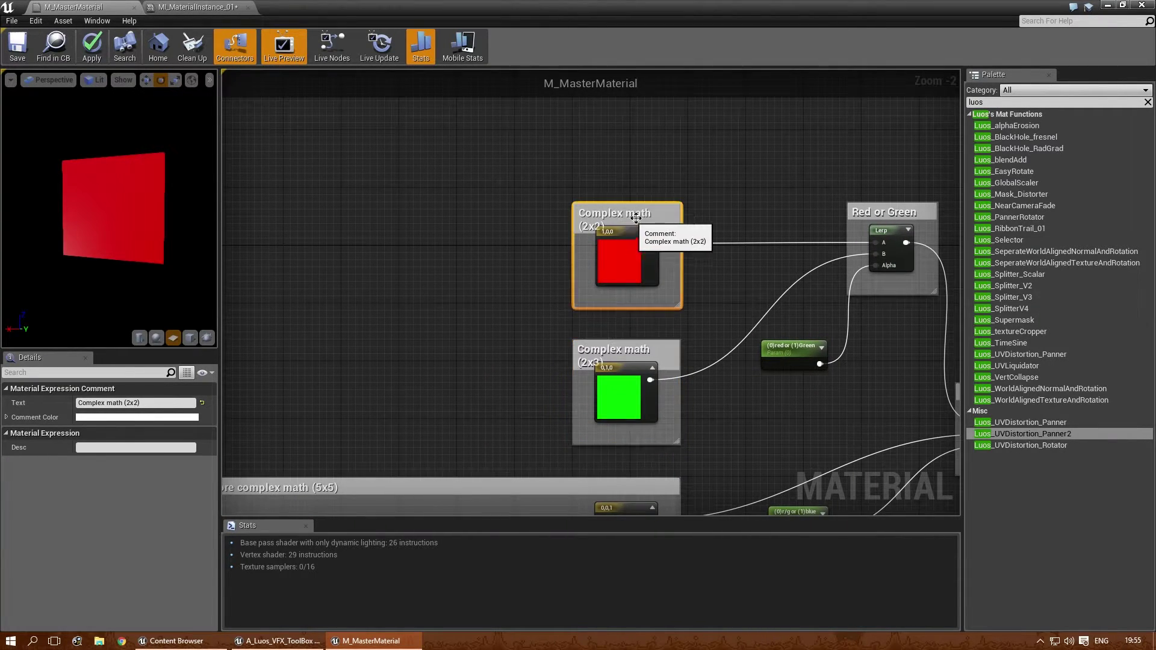
right_drag(627, 220, 453, 231)
right_drag(456, 374, 552, 323)
scroll(470, 346, down, 1)
scroll(543, 322, up, 1)
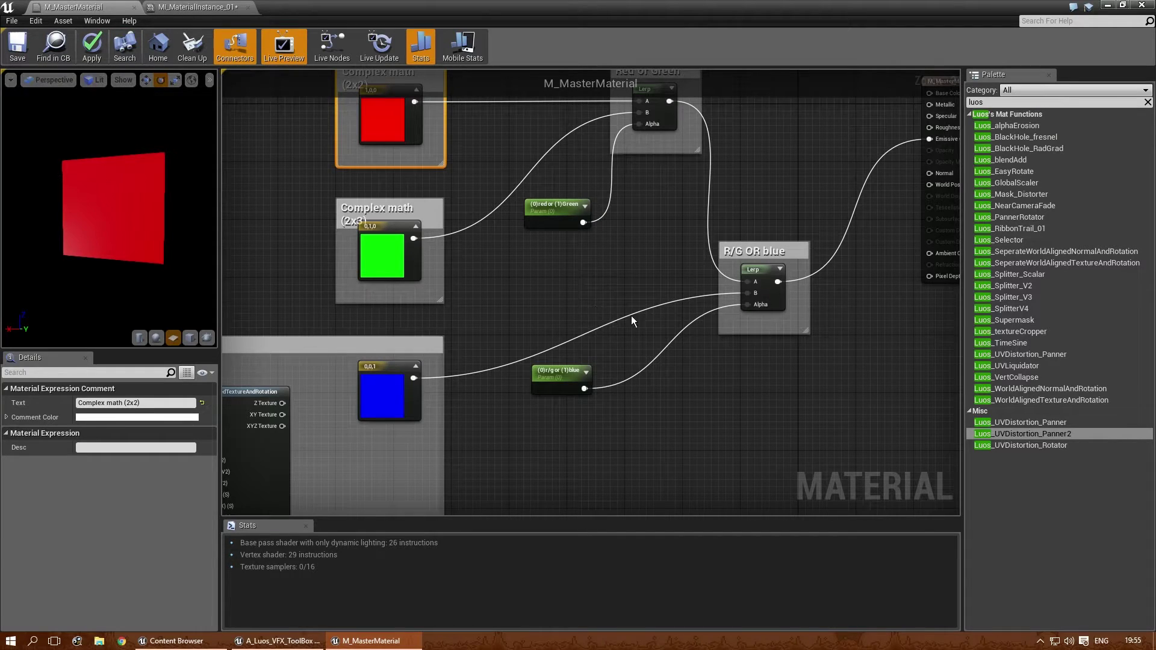
scroll(624, 316, down, 1)
right_drag(689, 371, 512, 327)
scroll(649, 272, down, 1)
scroll(540, 294, up, 1)
scroll(516, 327, up, 2)
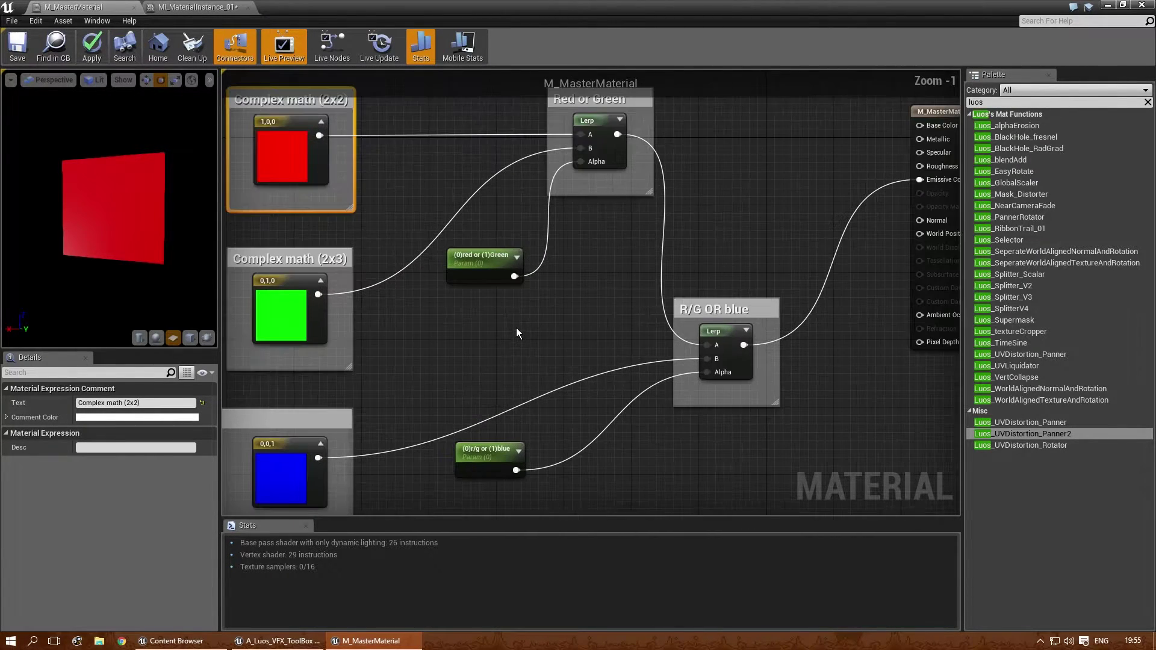
Step: Search the node palette for "static" and add a StaticSwitchParameter node below the "R/G OR blue" comment
double_click(995, 106)
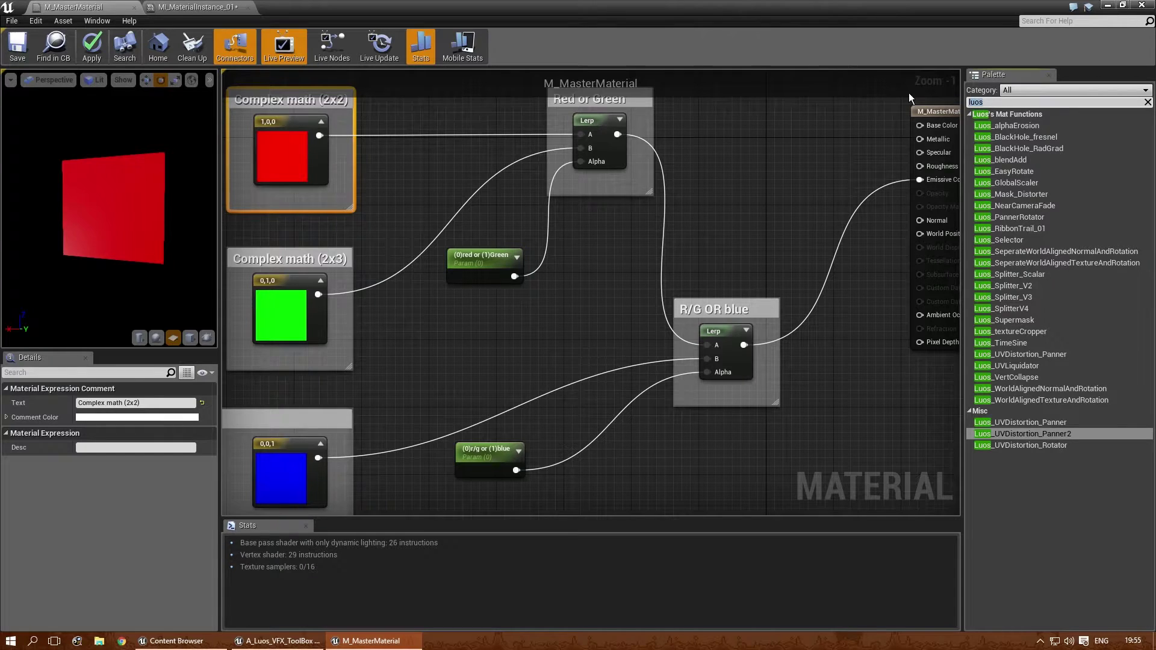
text(static)
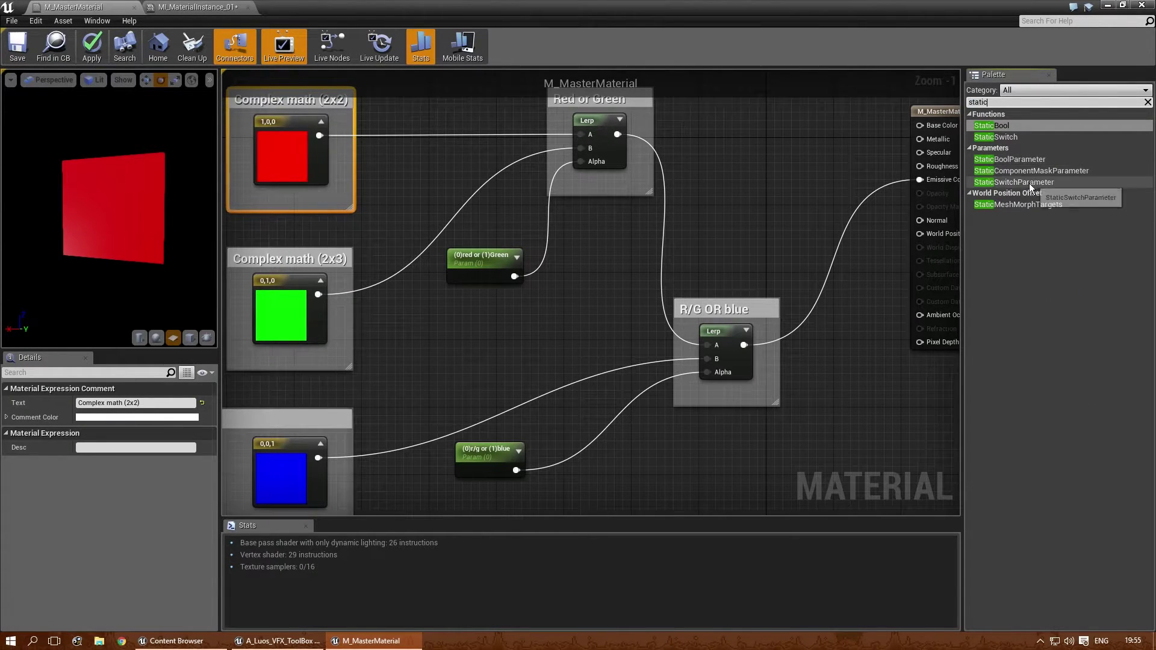
drag(1028, 183, 751, 438)
scroll(751, 438, up, 1)
right_drag(750, 437, 620, 296)
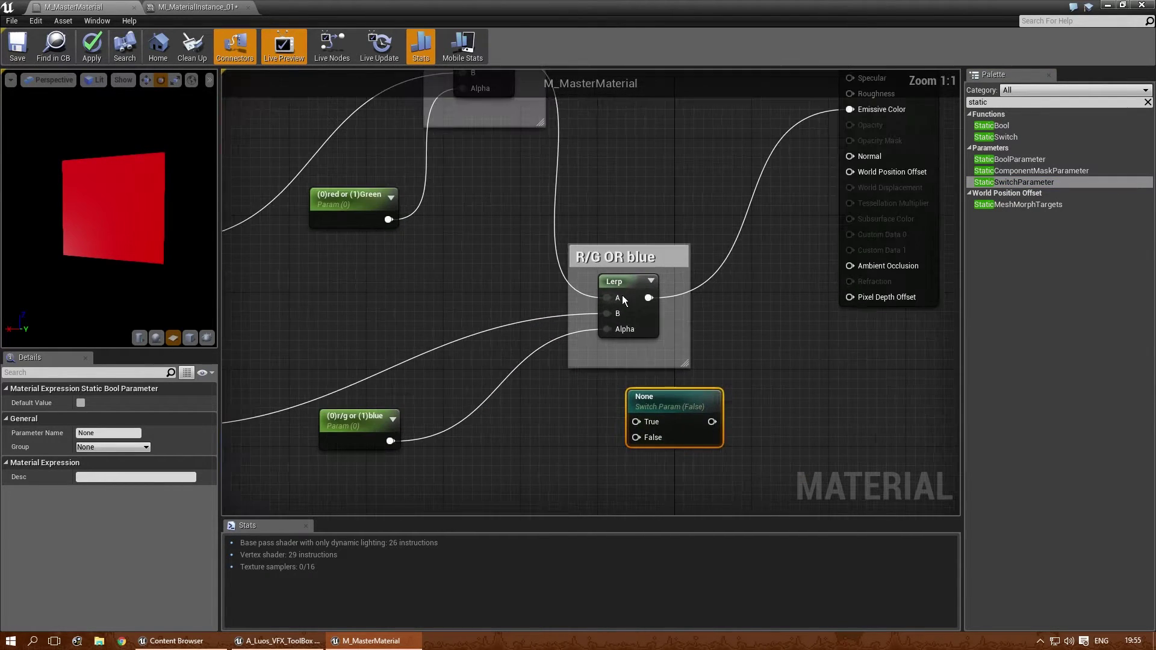
Step: Delete the Lerp in the "R/G OR blue" comment and place the static switch parameter node in it instead
click(619, 292)
right_drag(618, 221, 678, 318)
key(Delete)
click(533, 154)
right_drag(682, 230, 692, 209)
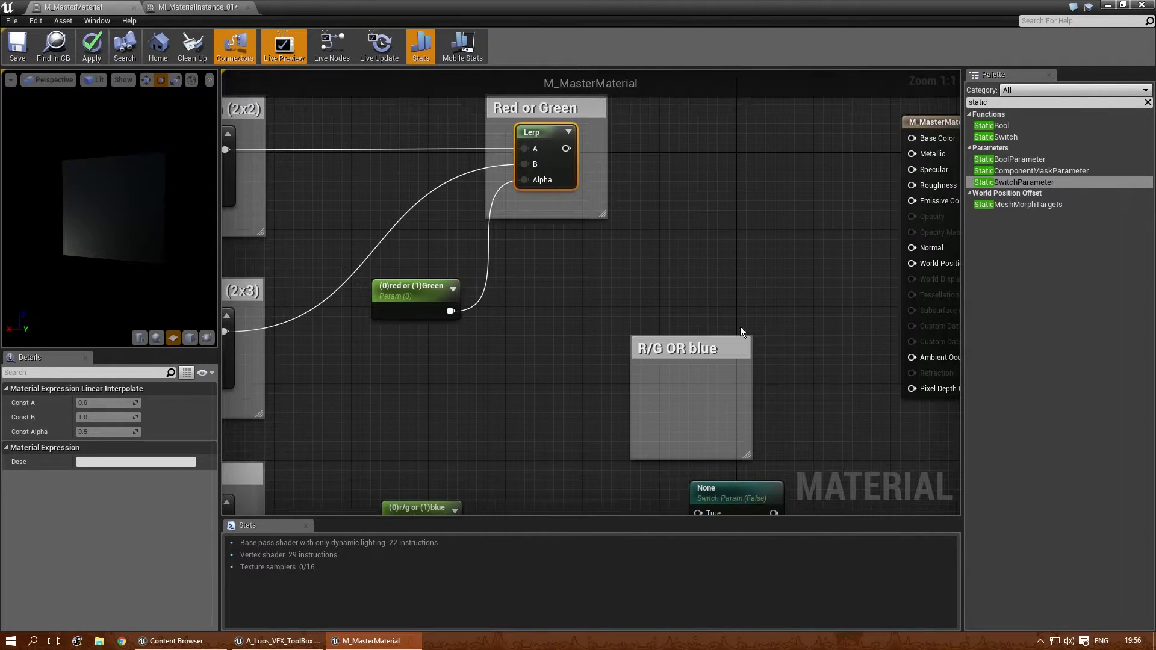
drag(737, 495, 693, 387)
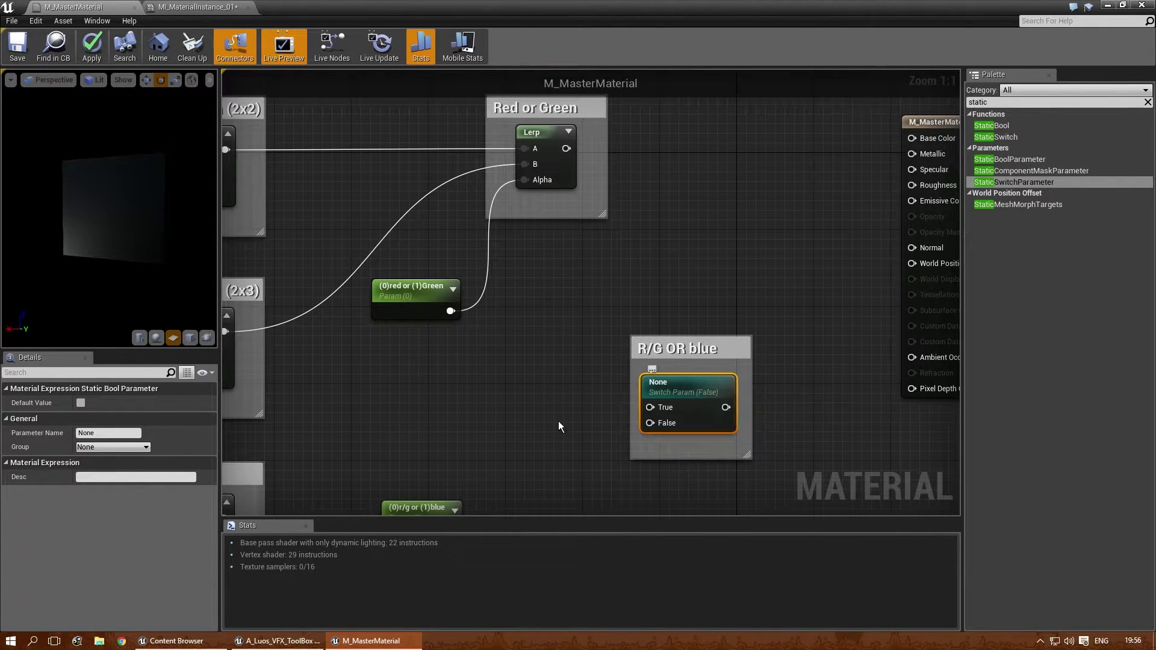
Step: Name the static switch parameter "R/G OR Blue"
click(103, 431)
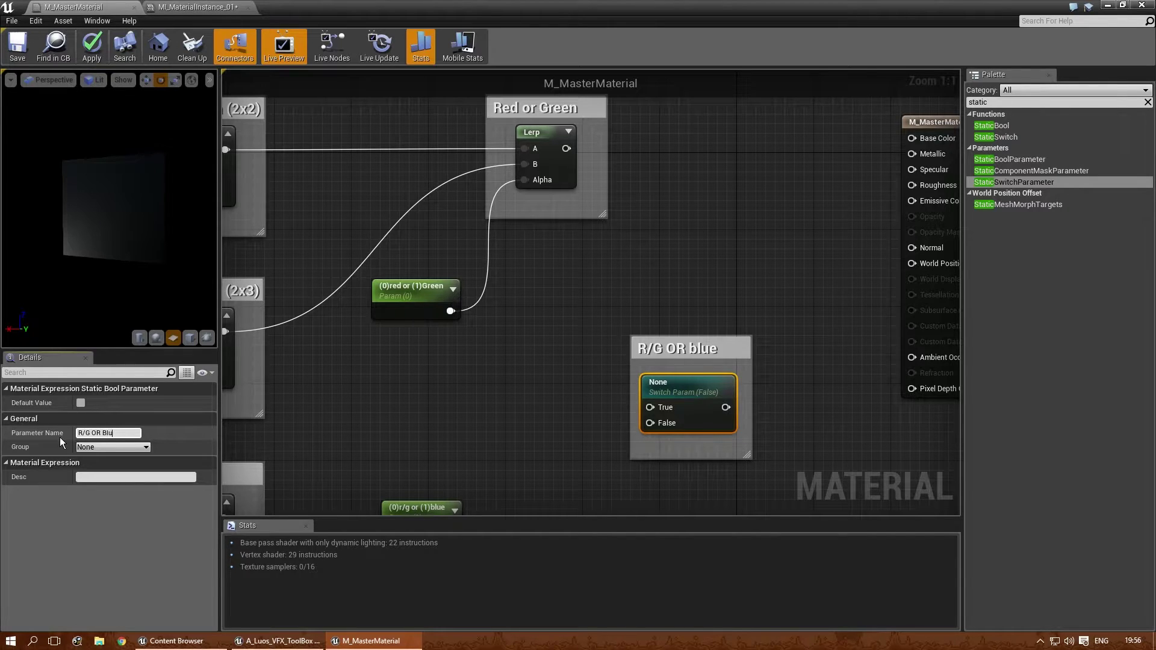
text(ue)
key(Return)
mouse_move(464, 367)
right_down()
mouse_move(368, 333)
mouse_move(458, 383)
right_up()
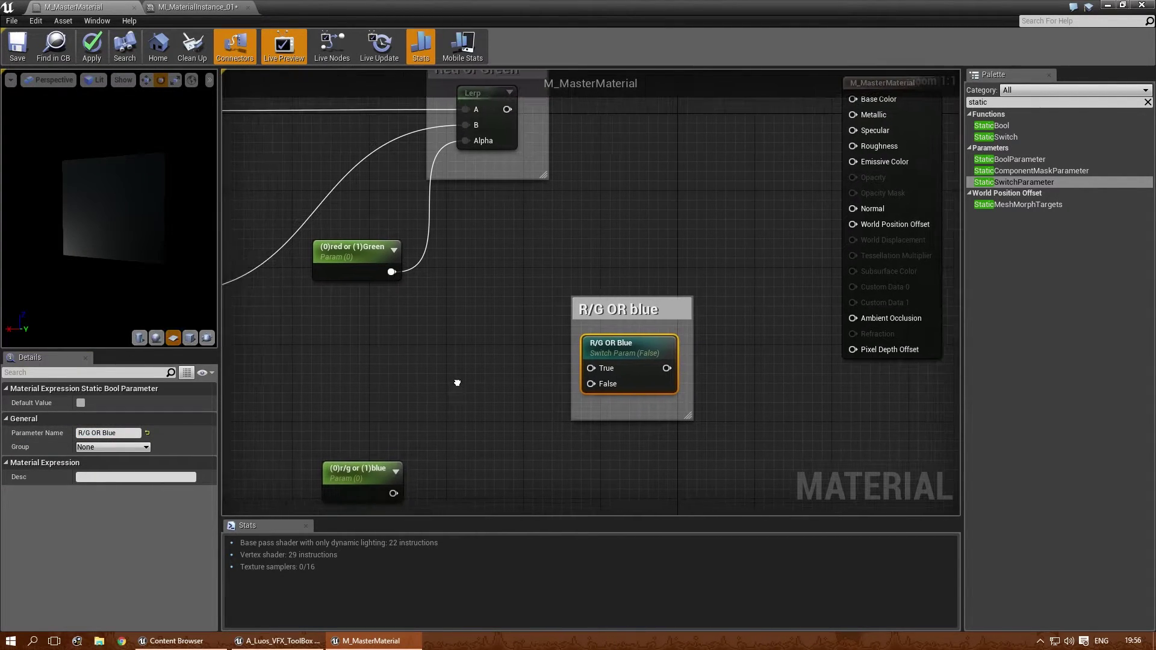
Step: Connect the "(0)r/g or (1)blue" scalar parameter to the False input of the R/G OR Blue switch
drag(370, 465, 388, 455)
right_drag(457, 464, 516, 439)
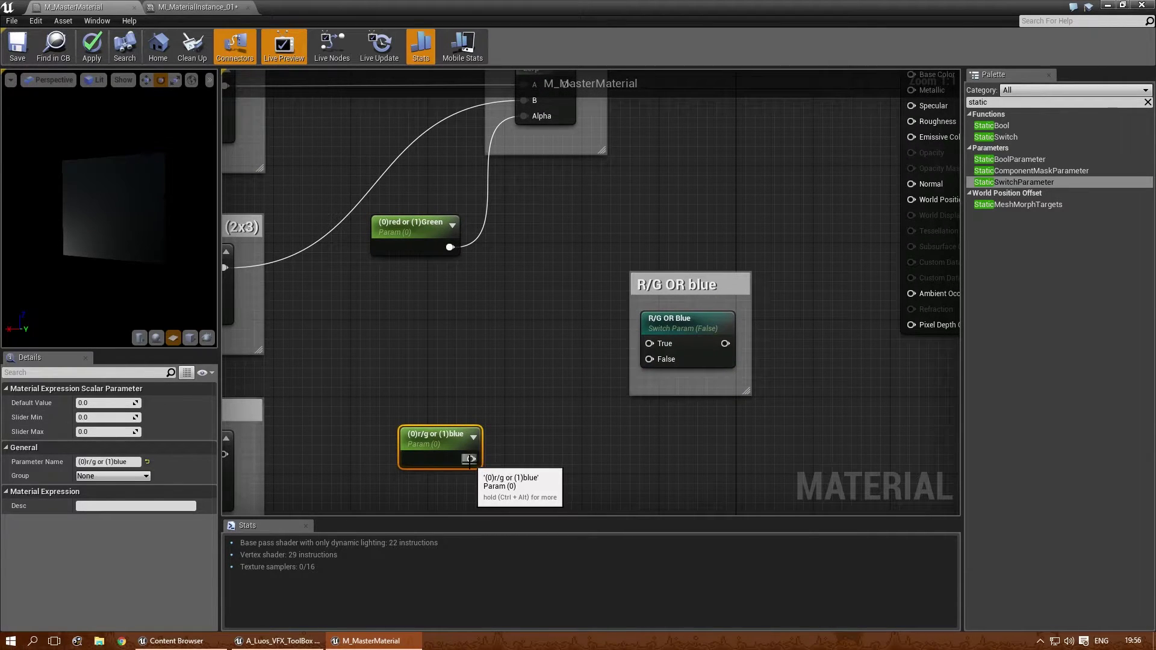
drag(471, 460, 650, 360)
right_drag(485, 407, 505, 407)
Step: Rename the switch parameter in the "R/G OR blue" comment to "(True)R/G OR (False)Blue"
click(100, 462)
click(689, 311)
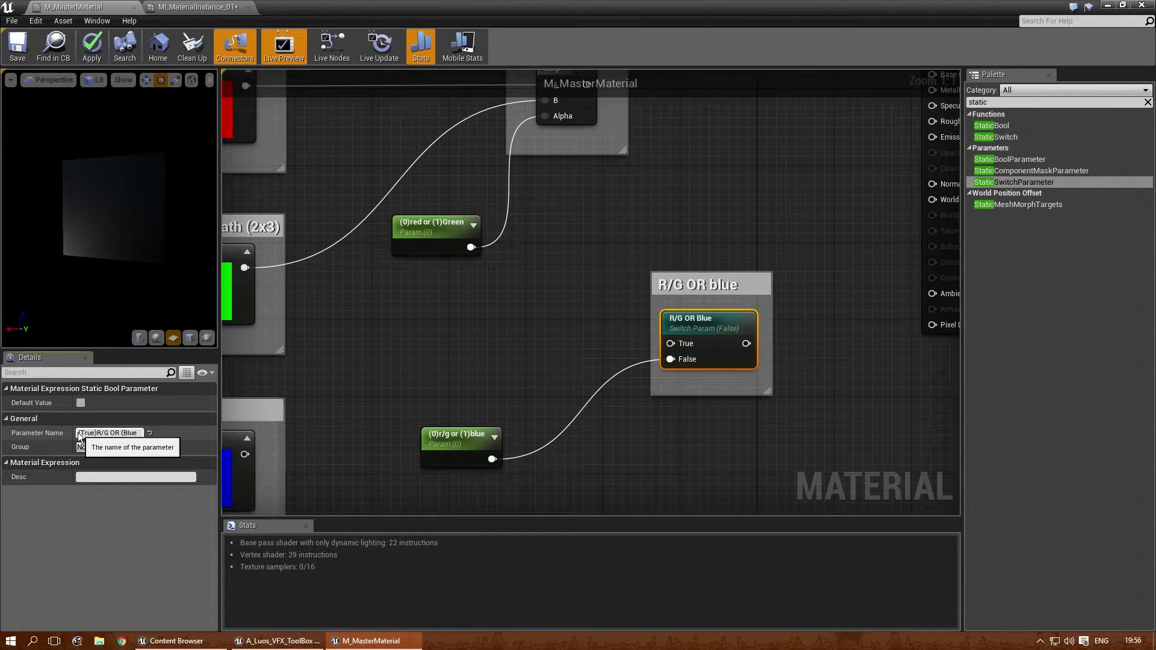
click(556, 306)
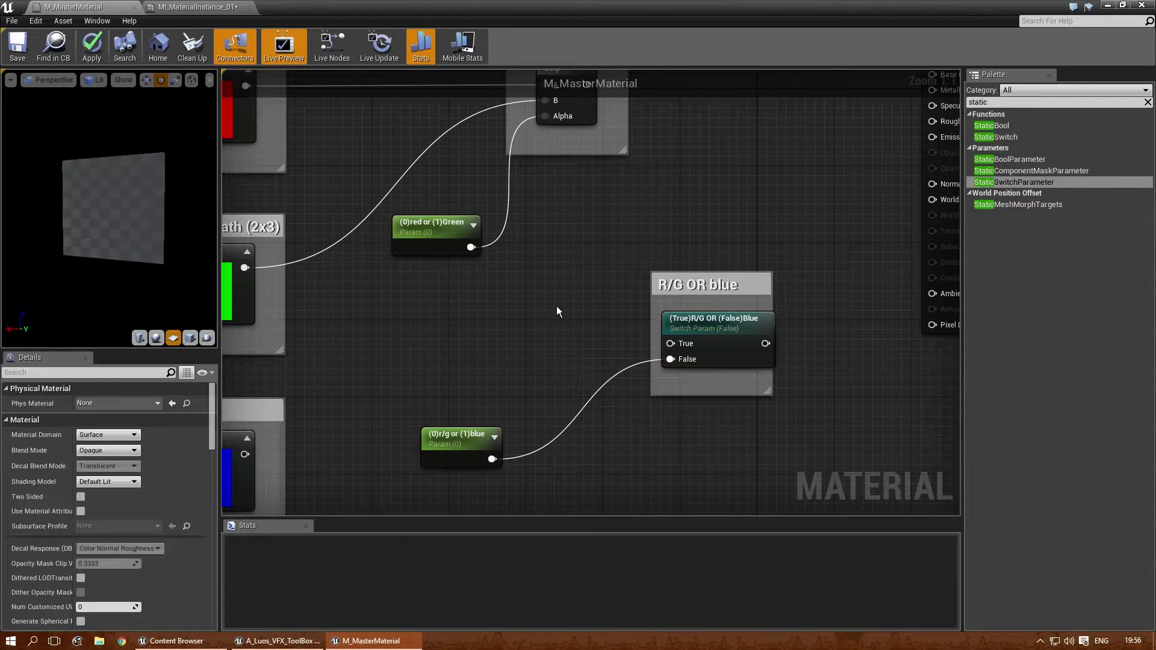
right_drag(769, 310, 709, 307)
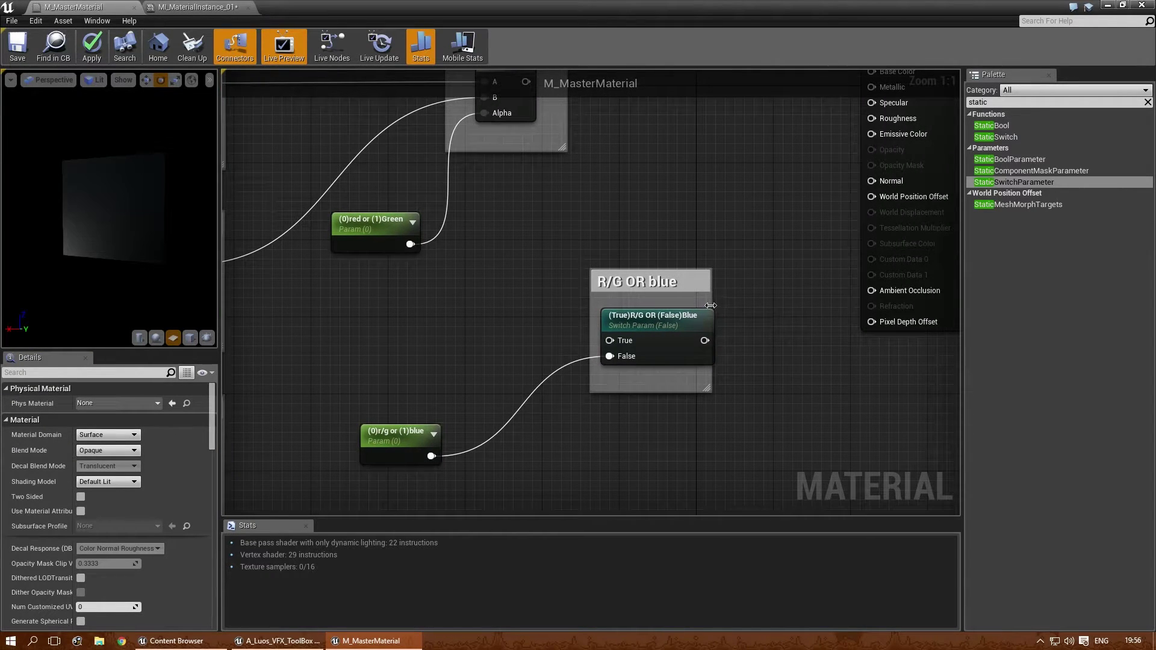
Step: Delete the "(0)r/g or (1)blue" parameter and connect the blue 0,0,1 colour to the switch's False input
right_drag(388, 404, 553, 368)
drag(548, 404, 521, 405)
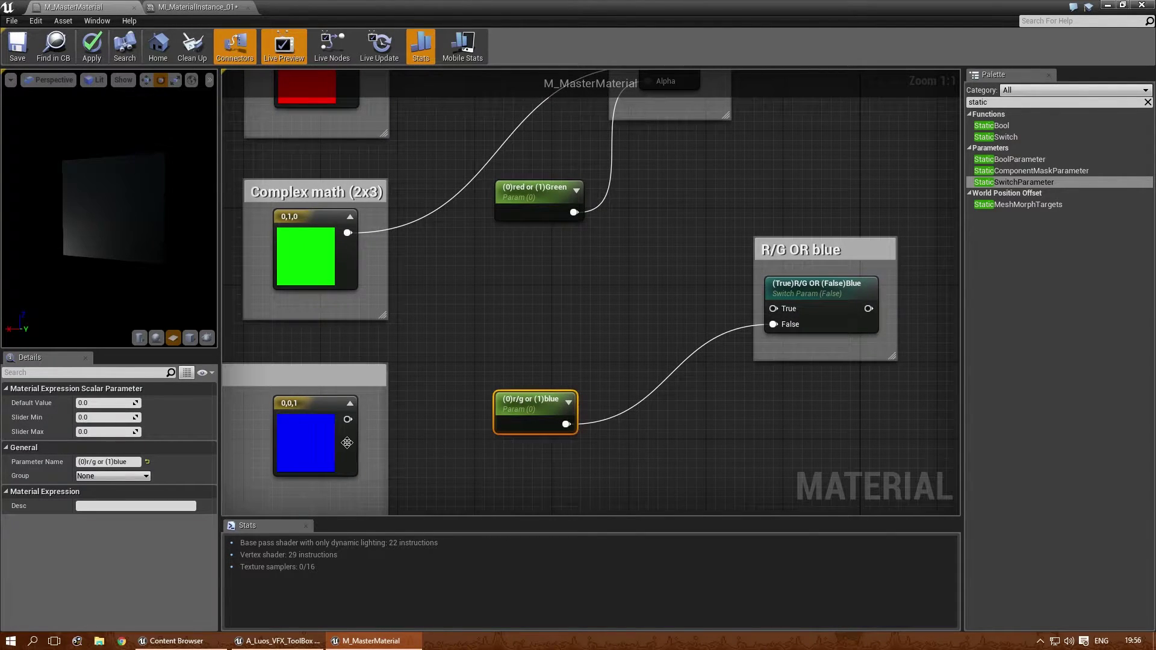
key(Delete)
drag(347, 419, 773, 324)
right_drag(772, 324, 722, 332)
click(796, 293)
Step: Delete the "(0)red or (1)Green" parameter and the Lerp inside the "Red or Green" comment
right_drag(573, 255, 582, 379)
click(499, 325)
key(Delete)
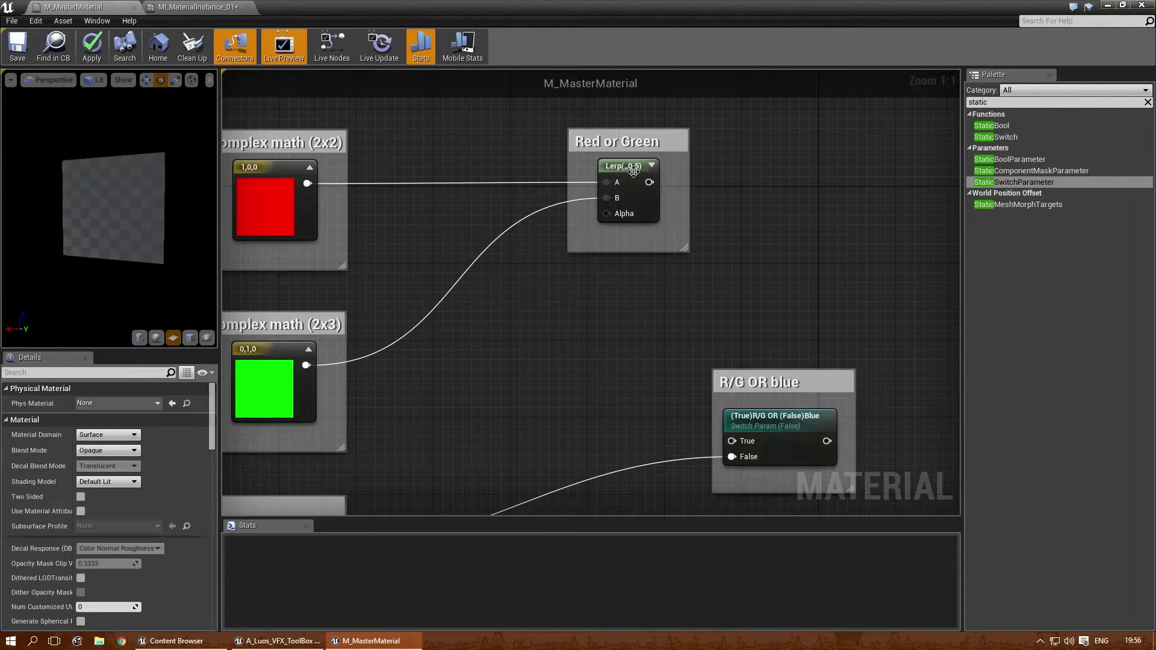
click(634, 172)
key(Delete)
Step: Duplicate the "(True)R/G OR (False)Blue" switch and place the copy inside the "Red or Green" comment
click(769, 424)
key(ctrl+c)
key(ctrl+v)
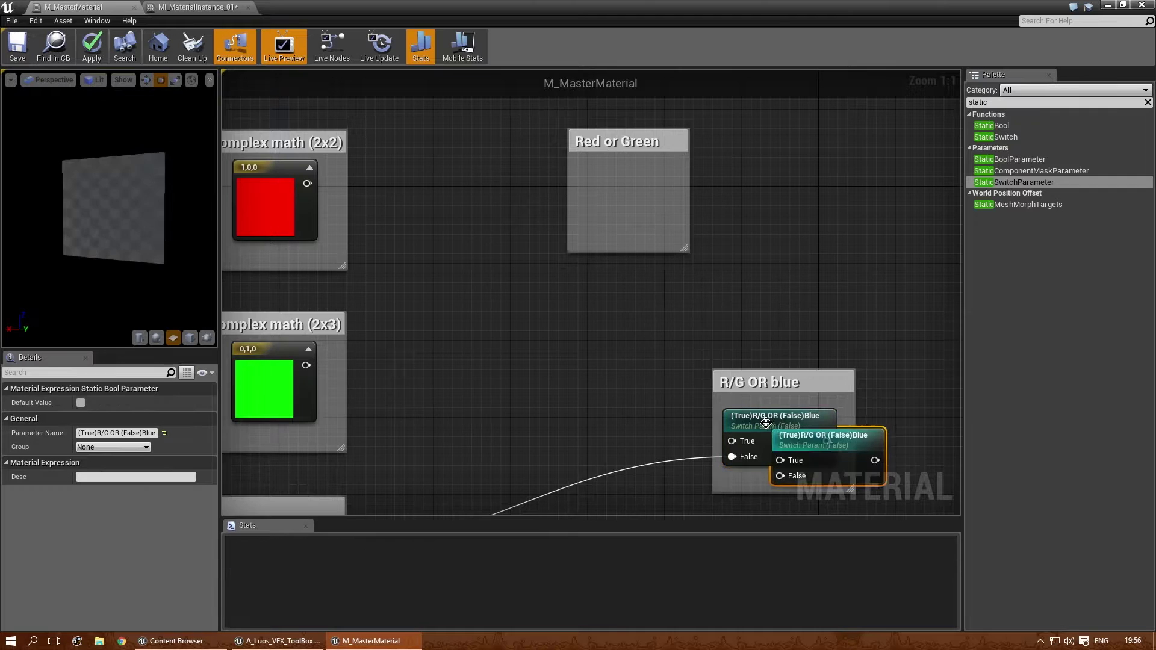
drag(832, 435, 634, 175)
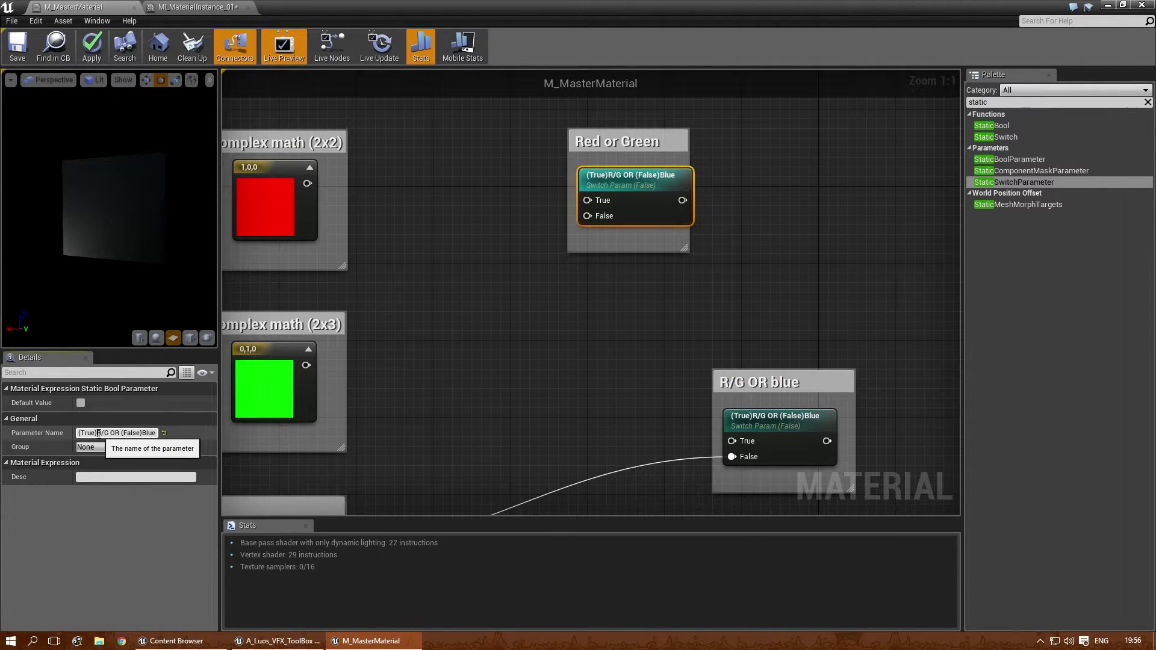
Step: Rename the copied switch to "(True)RED OR (False)Green" and widen the "Red or Green" comment to enclose it
drag(97, 433, 109, 433)
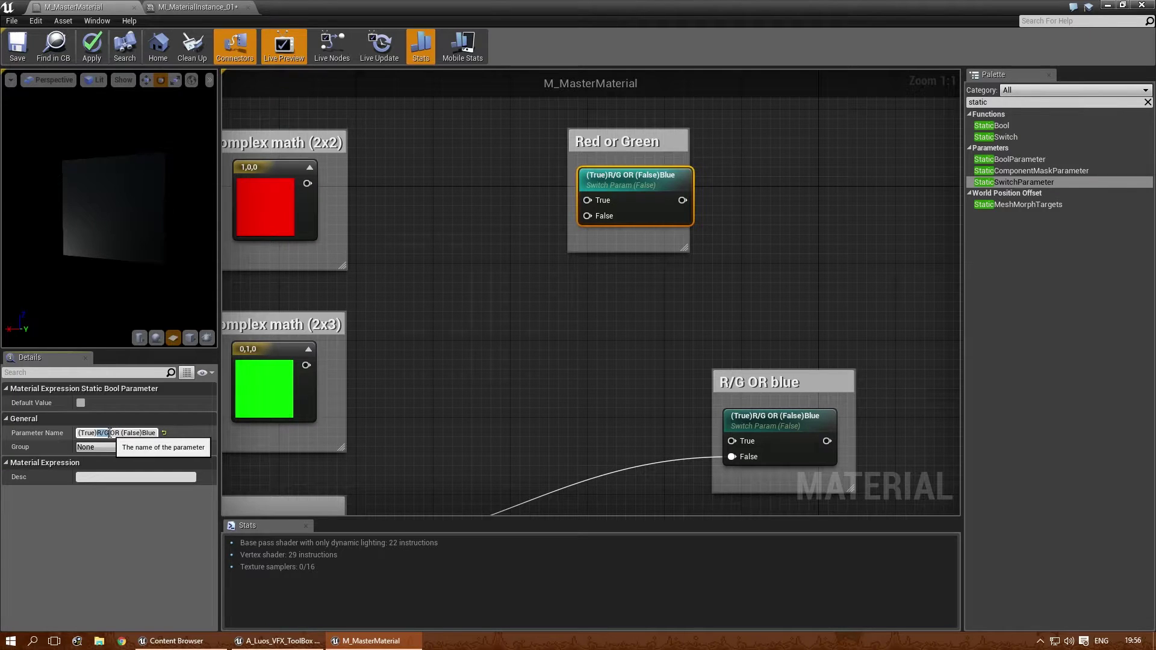
text(RED)
key(Return)
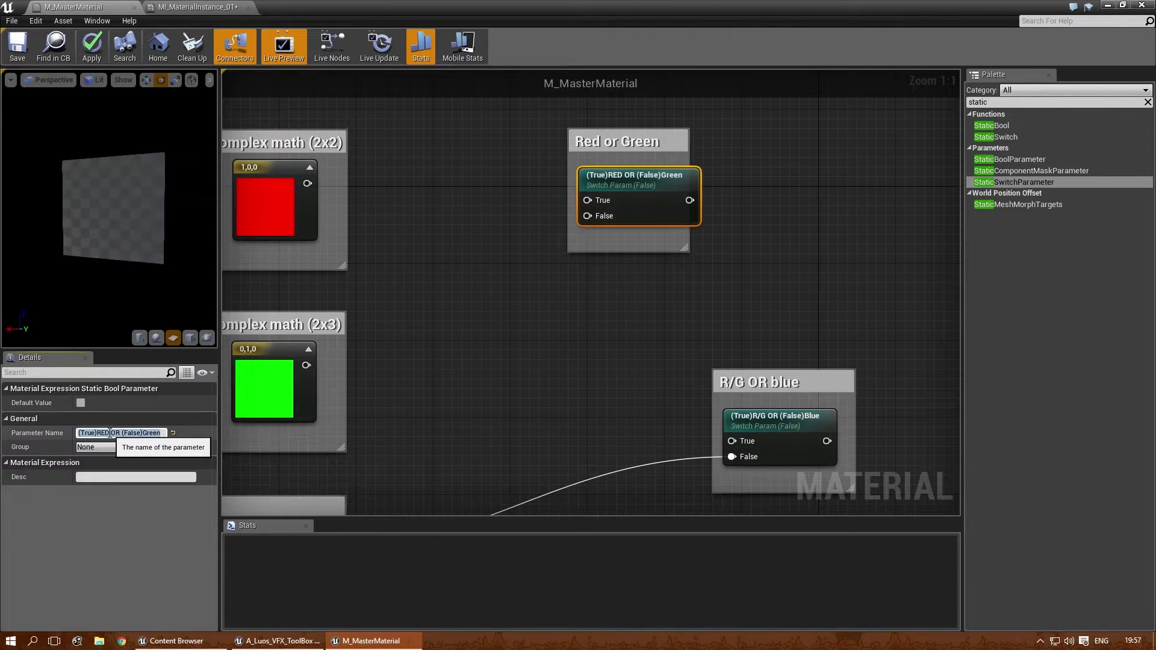
drag(685, 247, 734, 241)
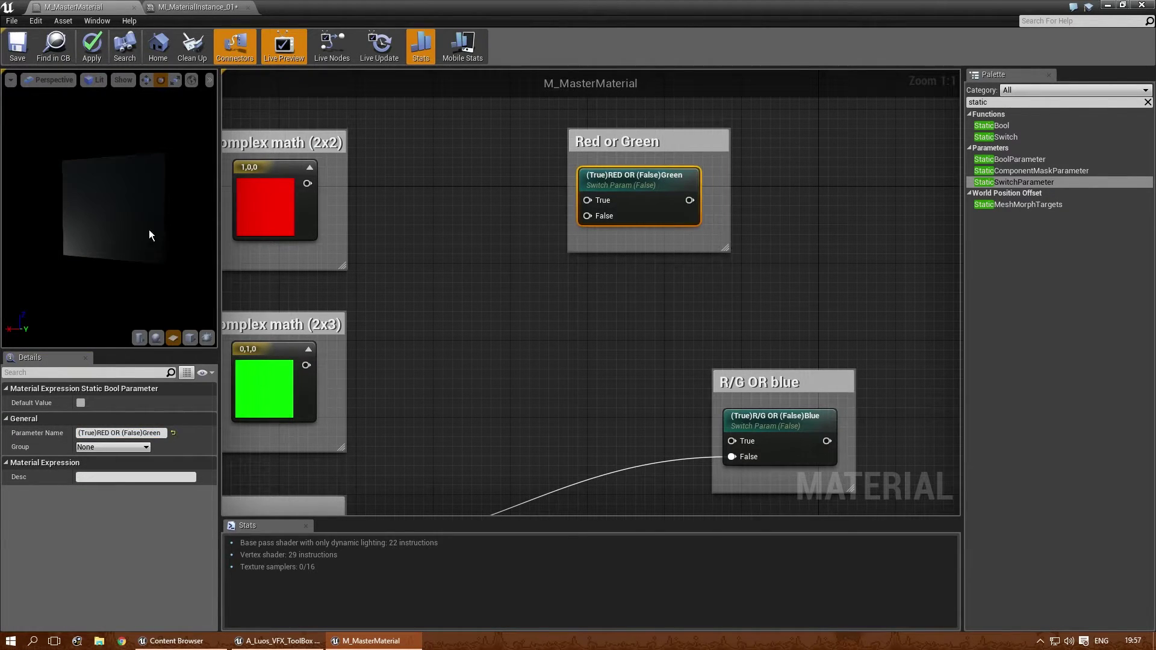
Step: Connect the red 1,0,0 colour to the red/green switch's True input and the green 0,1,0 colour to False
drag(307, 183, 588, 200)
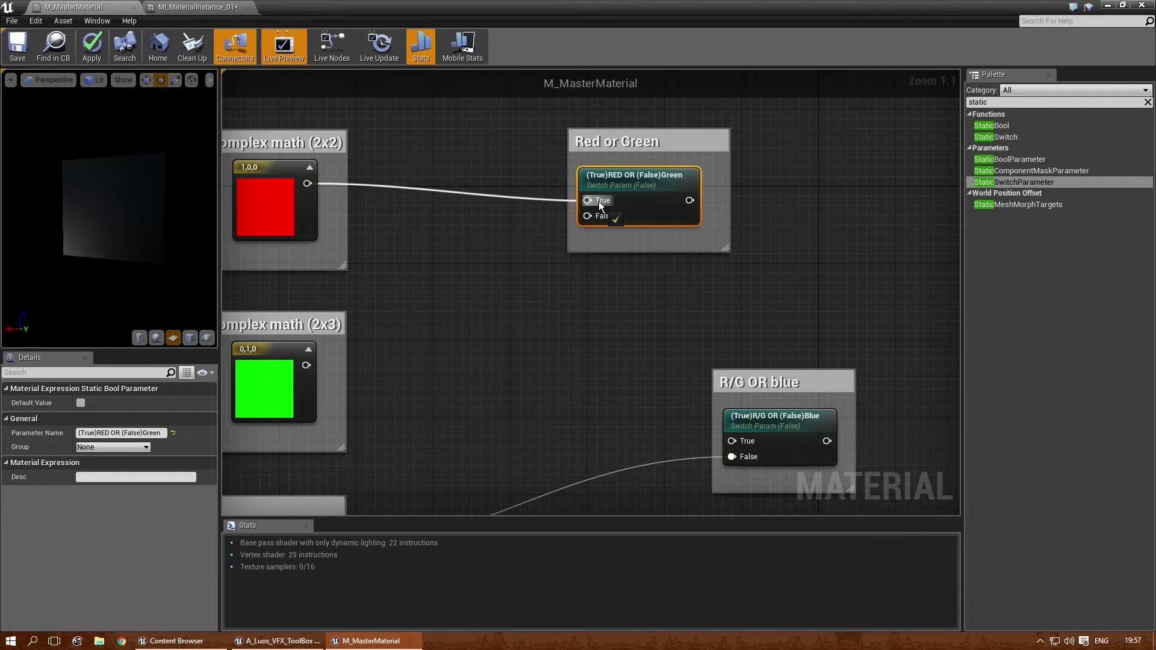
drag(307, 365, 587, 216)
right_drag(587, 219, 561, 110)
Step: Connect the red/green switch to the True input of the R/G or Blue switch, and that switch's output to Emissive Color
drag(535, 121, 578, 364)
click(596, 340)
right_drag(597, 340, 557, 350)
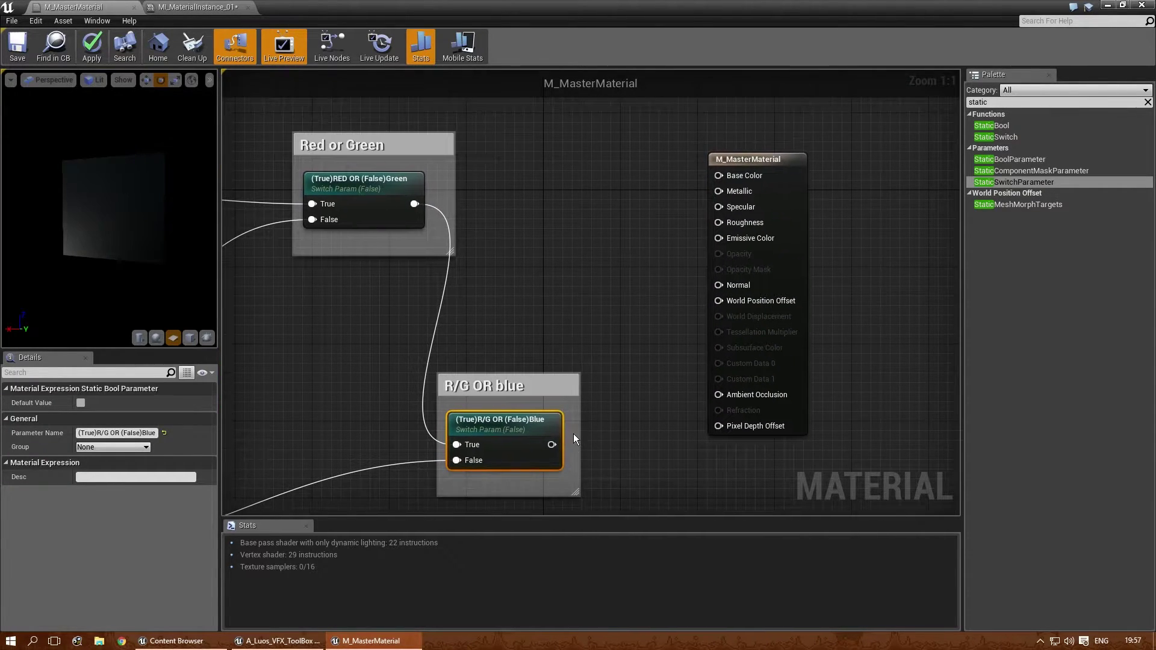
drag(552, 445, 724, 237)
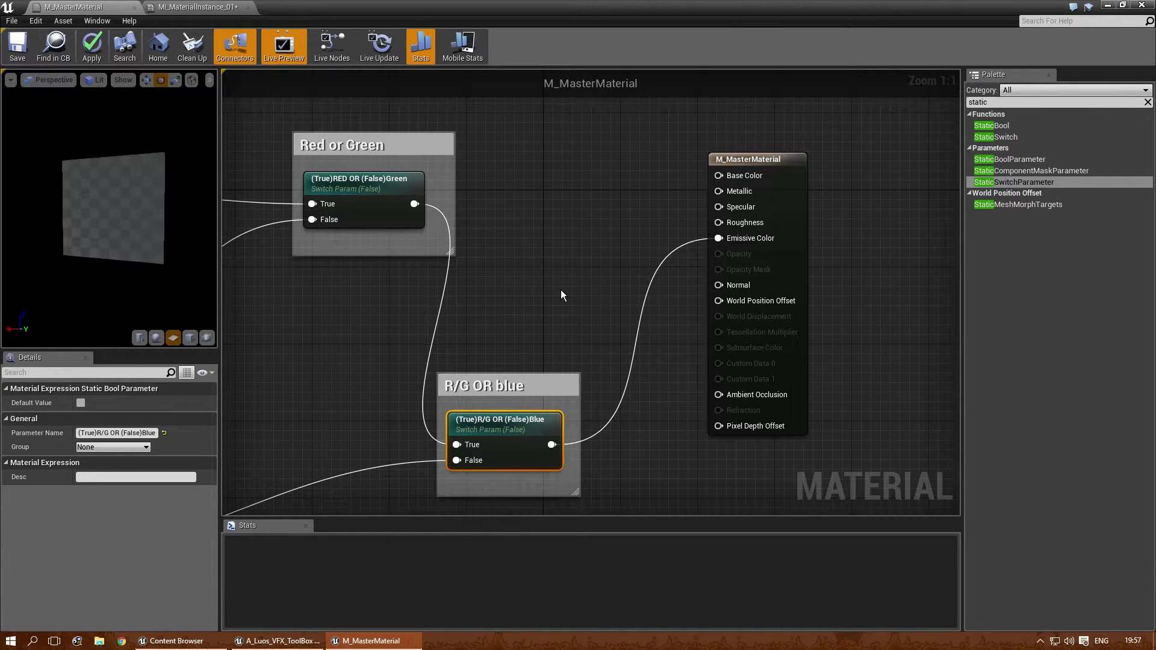
click(562, 290)
Step: Examine the complex math blocks and follow their connections through both static switches to the material output
scroll(562, 290, down, 2)
right_drag(585, 288, 647, 234)
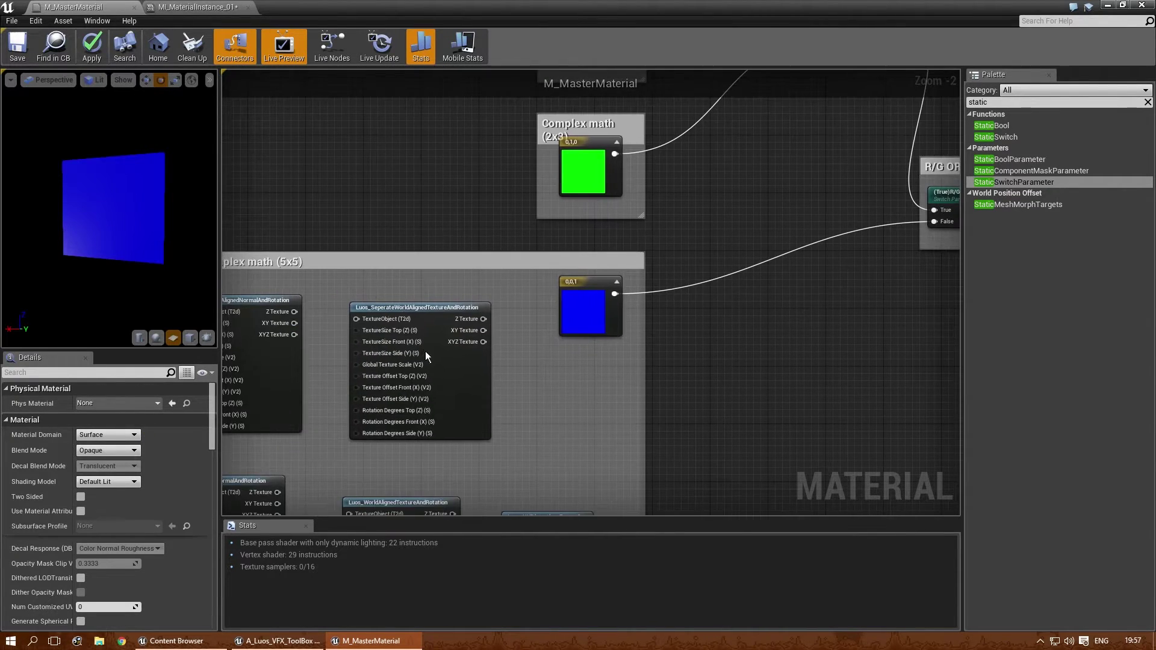
right_drag(421, 349, 495, 410)
scroll(608, 308, down, 2)
right_drag(608, 308, 547, 339)
scroll(582, 170, up, 1)
right_drag(583, 169, 705, 146)
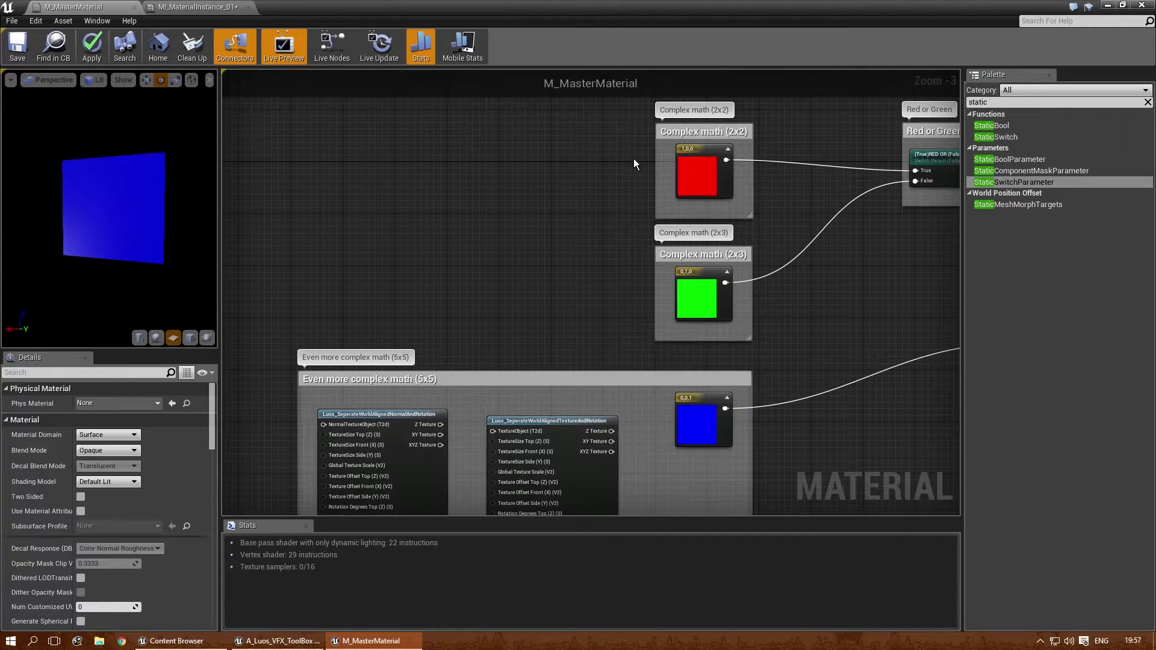
right_drag(510, 231, 480, 118)
right_drag(642, 444, 485, 410)
right_drag(696, 199, 534, 366)
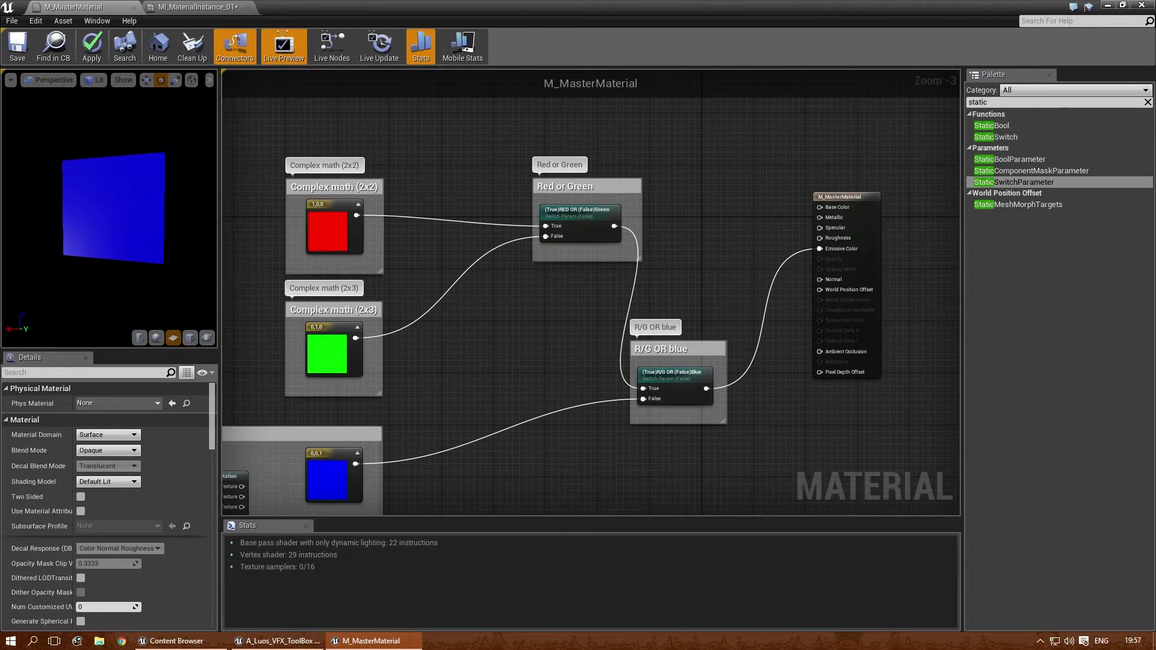
Step: Save M_MasterMaterial and open MI_MaterialInstance_01 to inspect its static switch parameters and preview
click(17, 48)
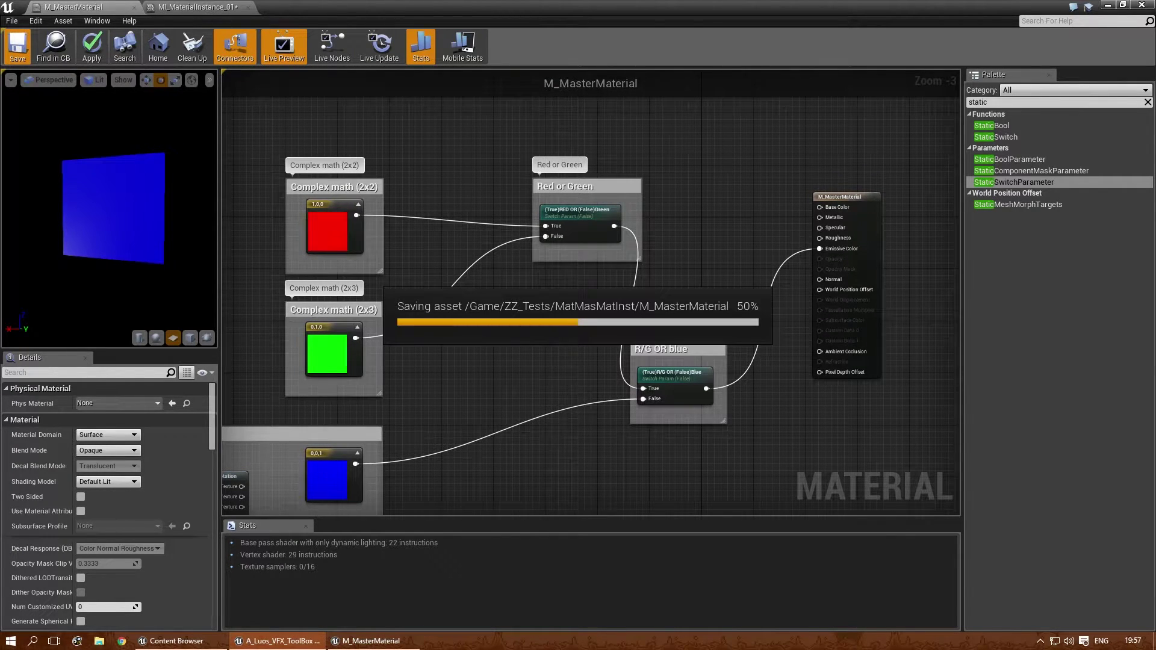
click(195, 7)
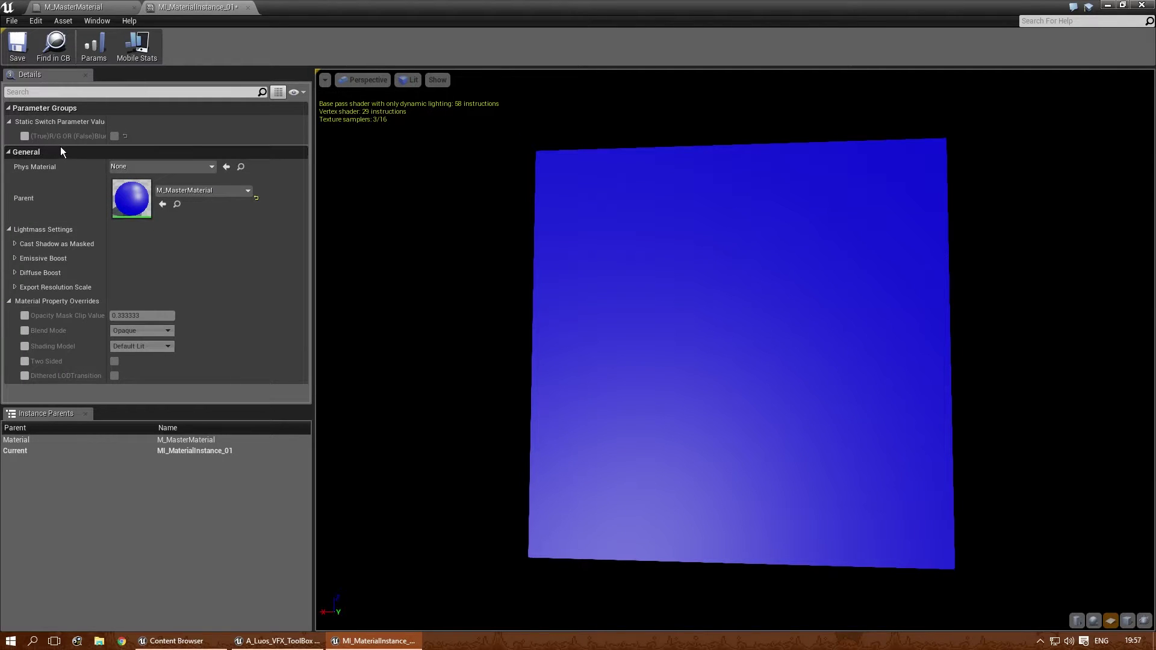
drag(681, 275, 506, 155)
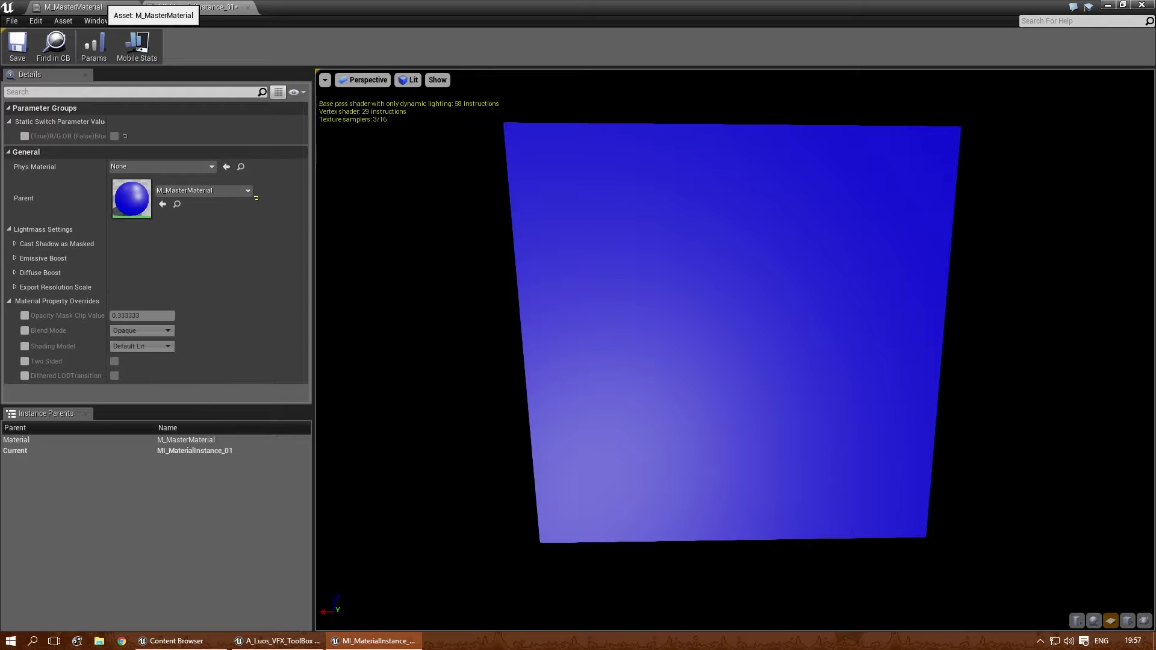
Step: Compare the red, green and blue branches in the master graph with the material instance's preview plane
click(90, 6)
scroll(504, 297, up, 3)
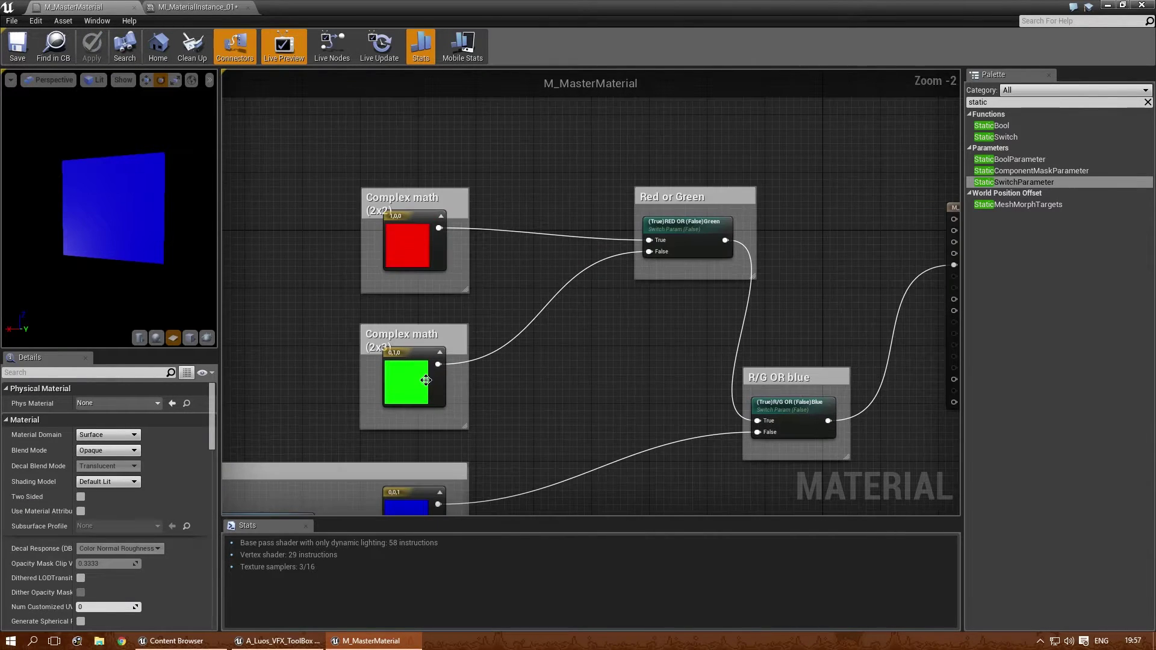
scroll(643, 364, down, 4)
click(196, 7)
mouse_move(593, 297)
mouse_down()
mouse_move(663, 289)
mouse_move(632, 313)
mouse_move(593, 297)
mouse_up()
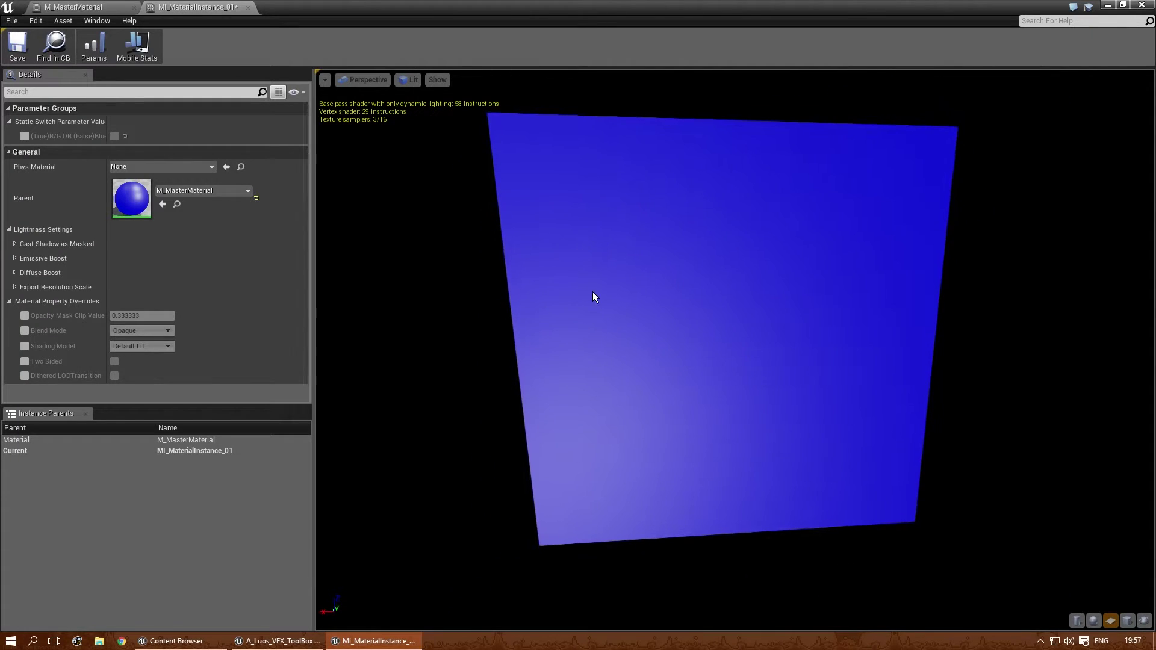
mouse_move(711, 341)
mouse_down()
mouse_move(735, 340)
mouse_move(711, 341)
mouse_up()
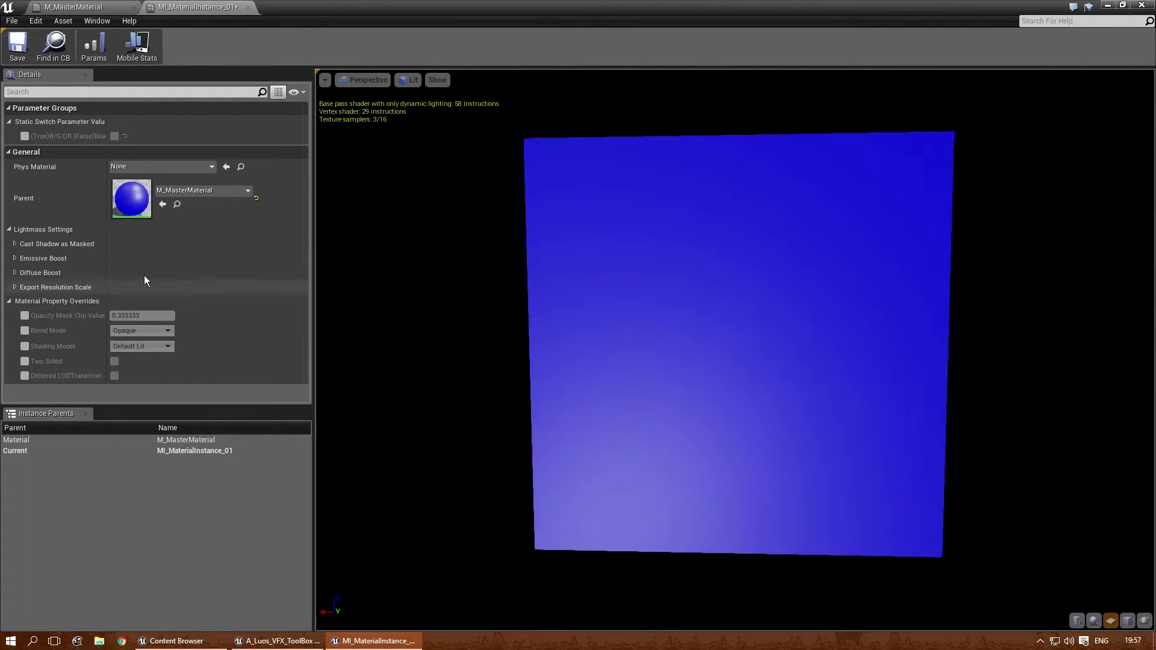
Step: Override "(True)R/G OR (False)Blue" in MI_MaterialInstance_01 and set it to true
click(25, 137)
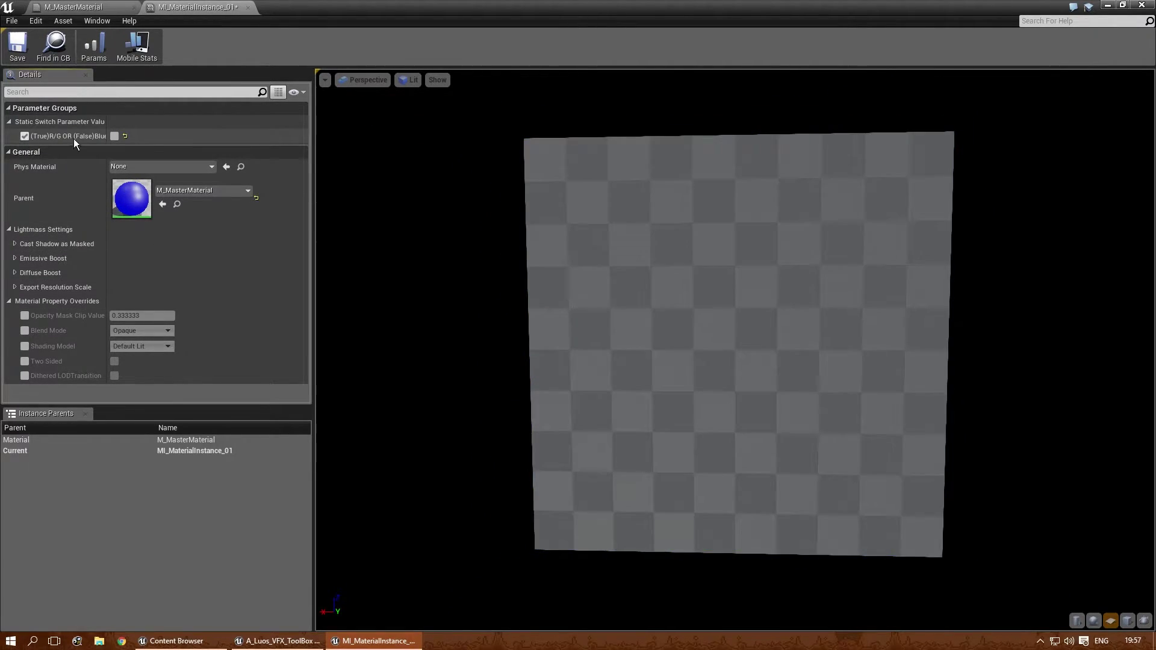
click(114, 137)
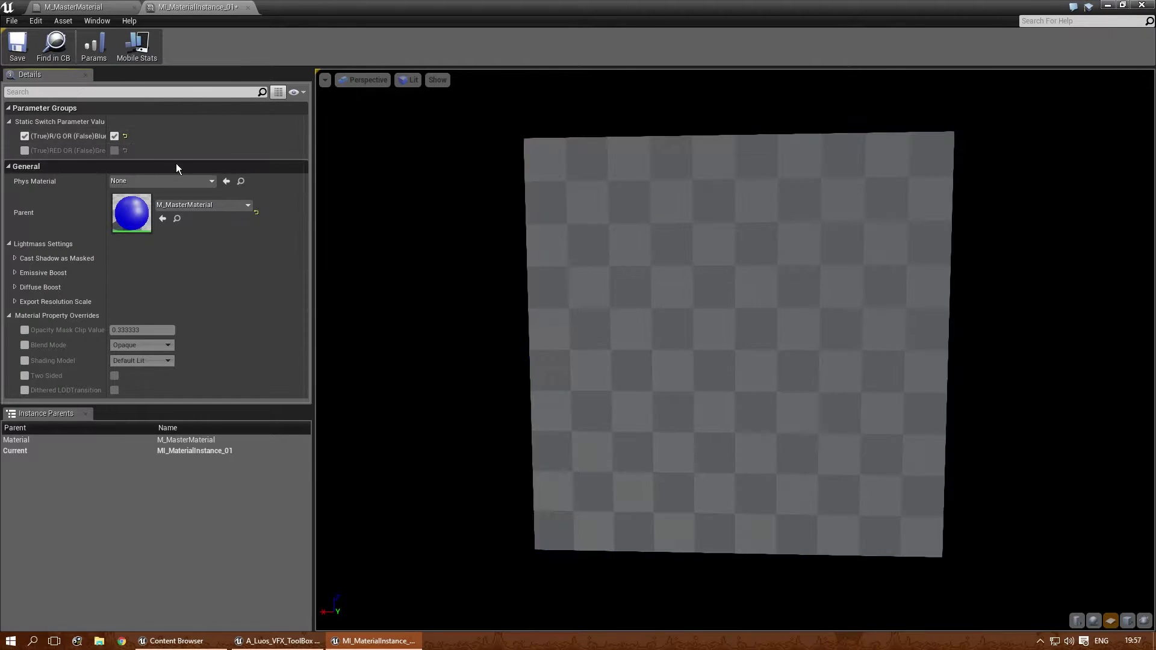
mouse_move(472, 271)
mouse_down()
mouse_move(455, 271)
mouse_move(472, 271)
mouse_up()
Step: Check the green branch in the master graph against the preview plane of MI_MaterialInstance_01
click(73, 7)
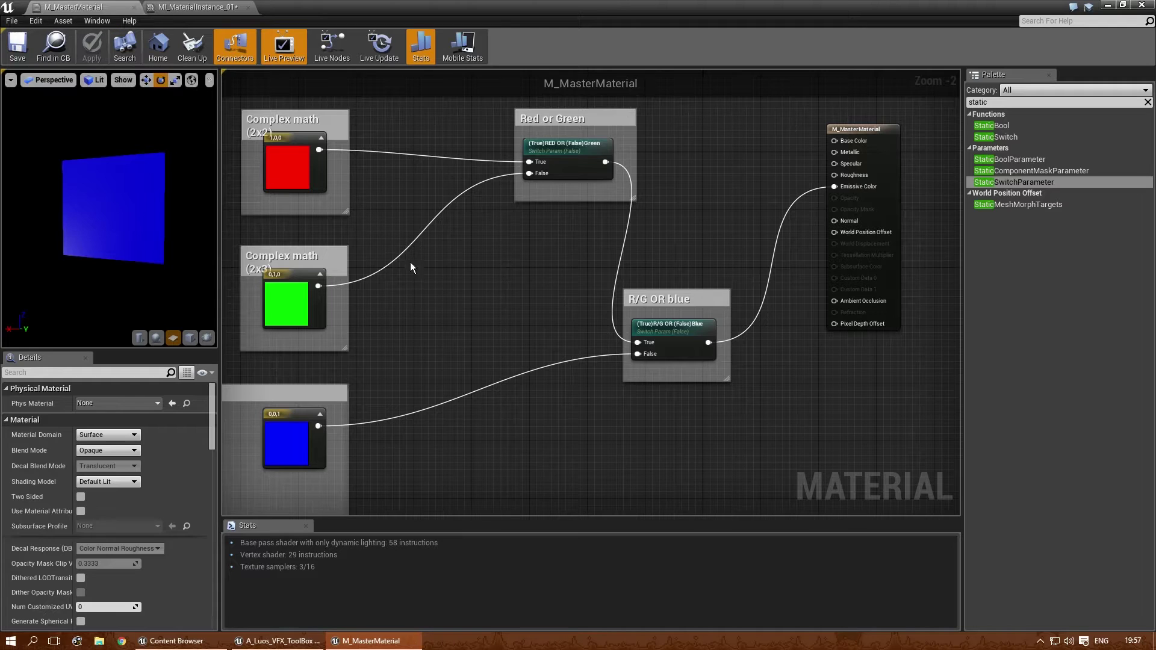
click(328, 319)
right_drag(592, 296, 518, 295)
click(196, 8)
drag(446, 259, 392, 259)
mouse_move(554, 339)
mouse_down()
mouse_move(536, 339)
mouse_move(555, 339)
mouse_up()
mouse_move(666, 439)
mouse_down()
mouse_move(635, 439)
mouse_move(668, 441)
mouse_up()
Step: Override "(True)RED OR (False)Green" in the material instance, set it to true, and inspect the preview
click(24, 151)
click(115, 151)
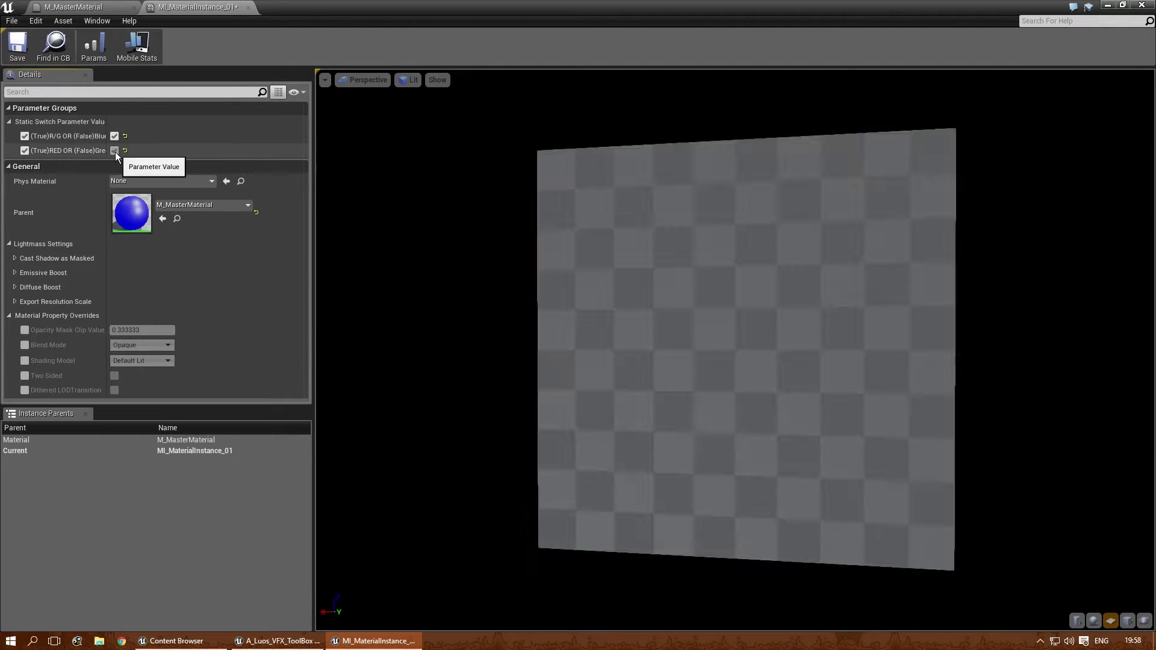
drag(598, 302, 616, 343)
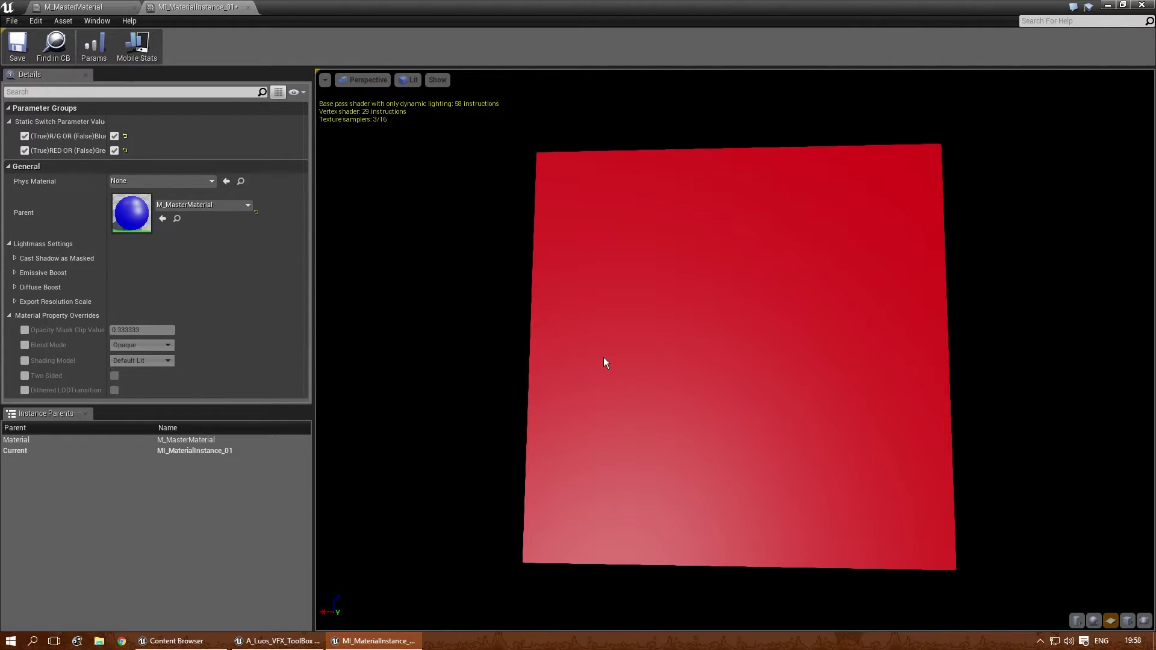
drag(504, 321, 467, 322)
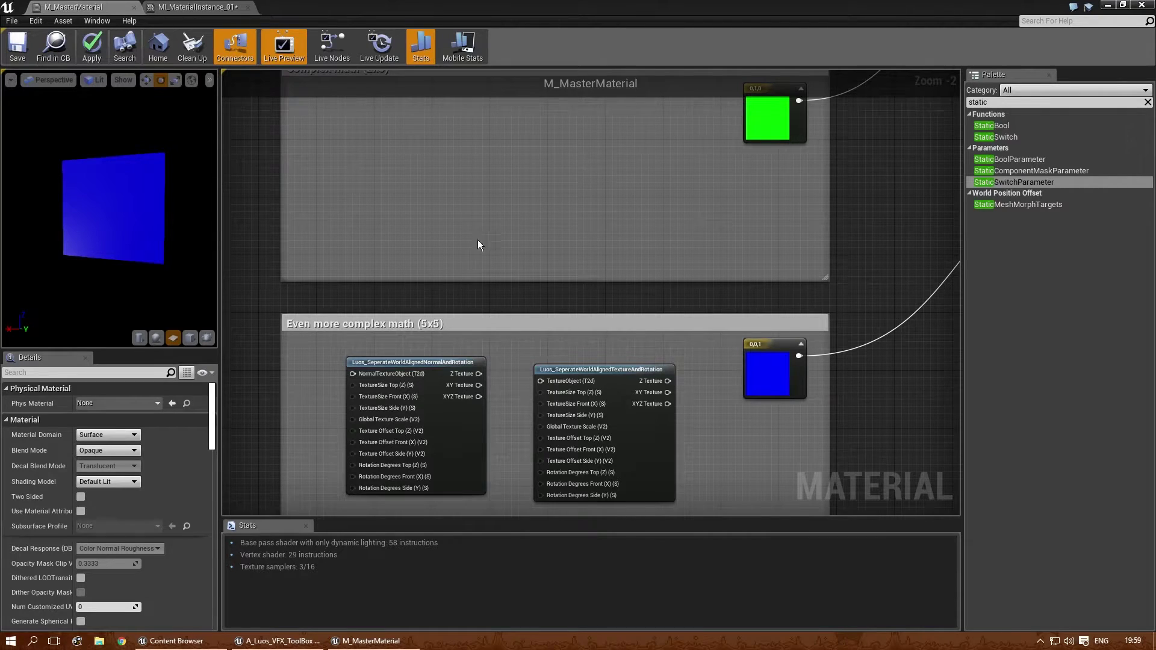
Step: Delete the world-aligned function nodes from the "Even more complex math (5x5)" block in M_MasterMaterial
right_drag(479, 301, 488, 178)
scroll(488, 178, down, 2)
drag(360, 244, 295, 320)
drag(353, 271, 638, 403)
right_drag(638, 403, 656, 490)
scroll(633, 320, up, 2)
key(Delete)
Step: Add a Multiply node in the "Complex math (2x2)" block and connect the red 1,0,0 colour to its A input
right_drag(696, 193, 696, 367)
right_drag(696, 193, 693, 286)
key(m)
click(617, 243)
right_drag(596, 330, 540, 164)
right_drag(573, 288, 562, 319)
scroll(562, 320, up, 2)
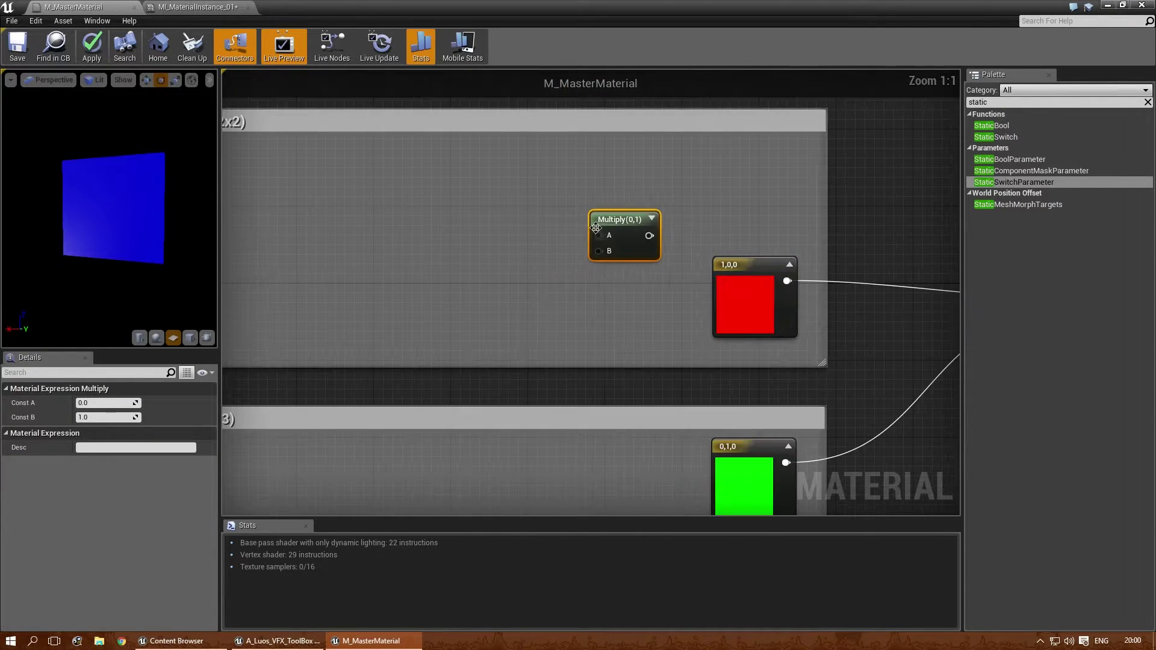
drag(731, 269, 599, 239)
click(627, 244)
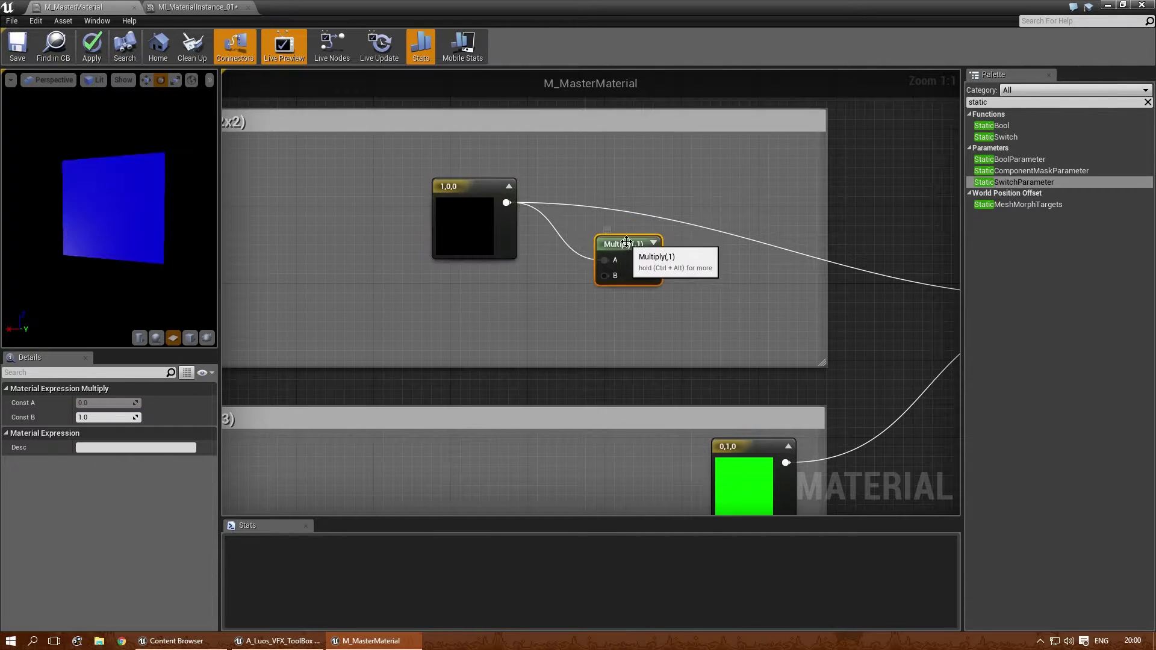
Step: Route the red Multiply node's output into the True input of the Red or Green switch and line it up with the red colour
right_drag(693, 299, 516, 266)
drag(478, 227, 693, 265)
right_drag(387, 302, 649, 356)
drag(509, 295, 554, 239)
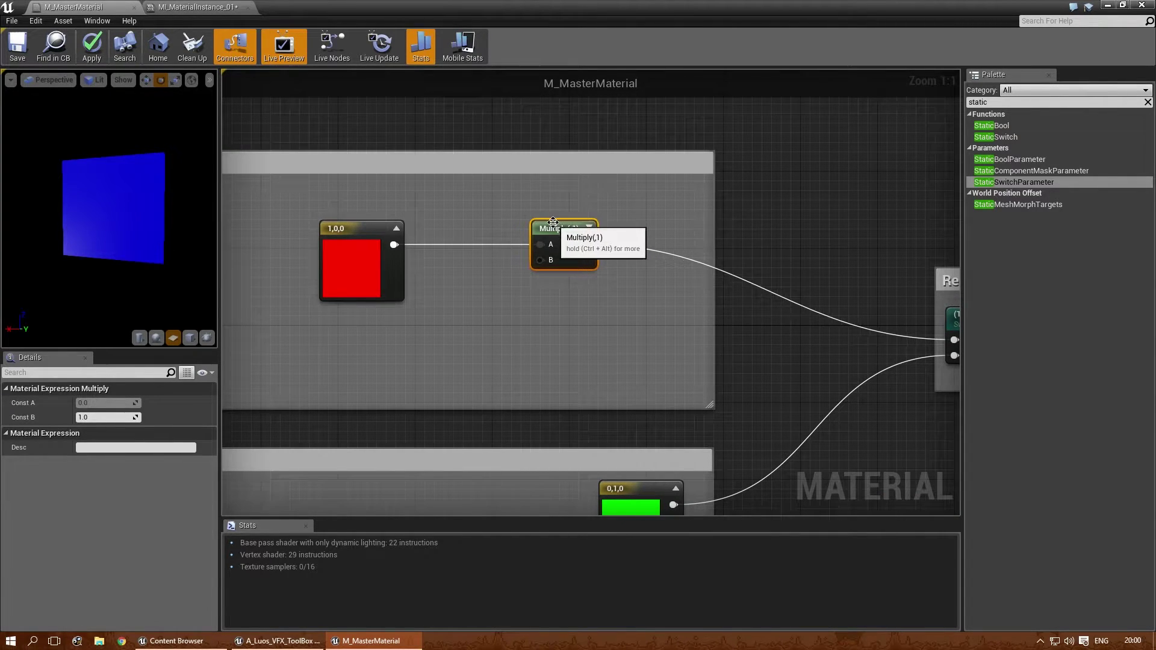
Step: Add a scalar parameter named "Red Power" below the red colour and connect it to the Multiply node's B input
click(371, 345)
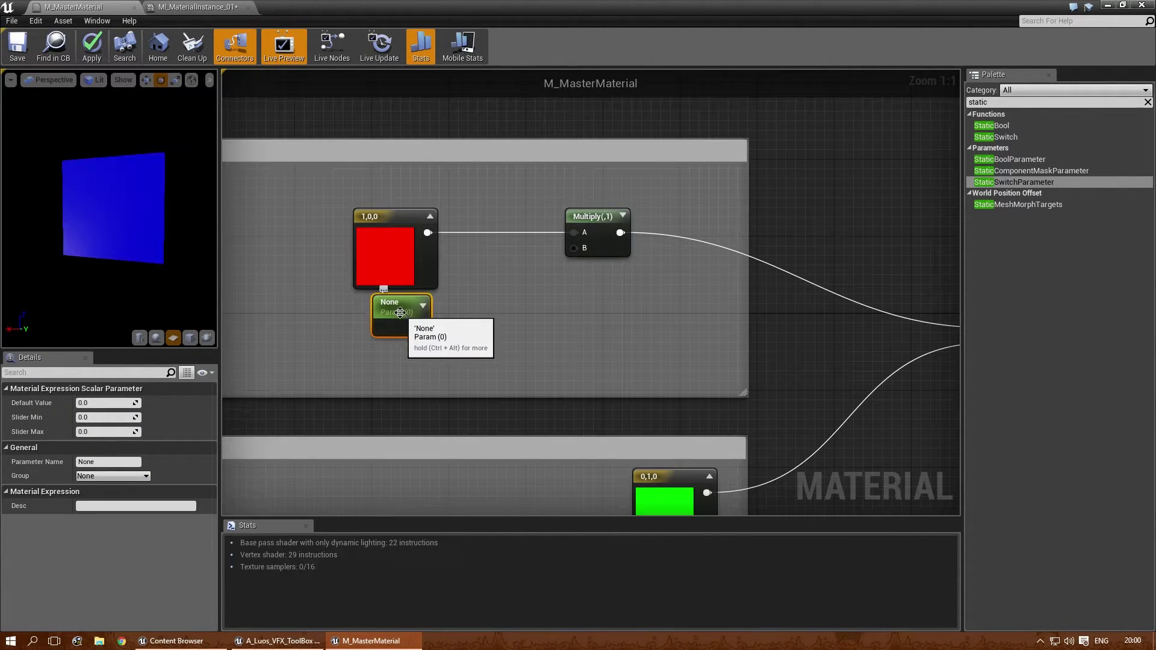
drag(400, 312, 400, 332)
click(105, 462)
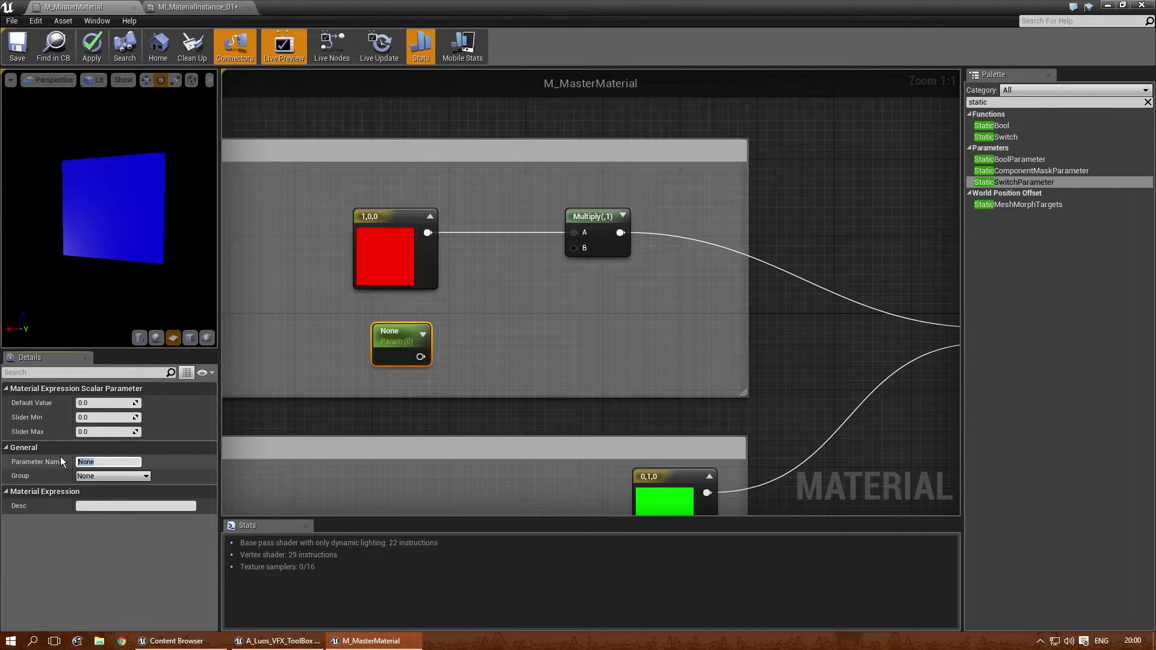
text(Red Power)
key(Return)
drag(425, 356, 567, 249)
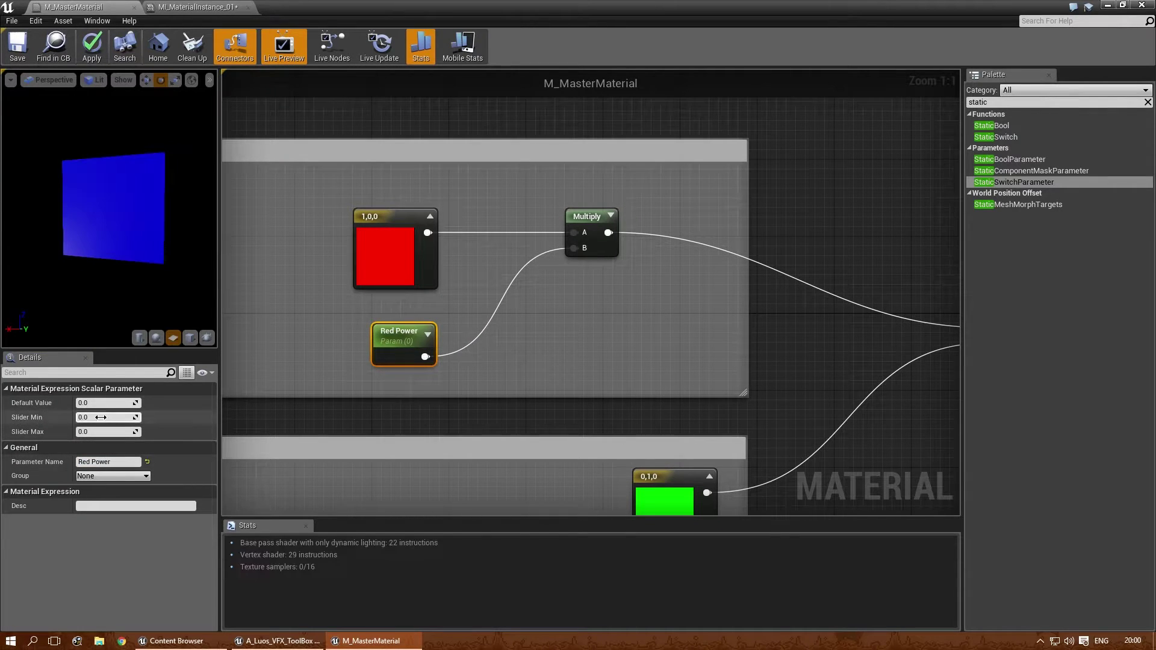
Step: Preview the red Multiply node and set the Red Power parameter's default value to 10
right_drag(427, 346, 217, 348)
right_click(382, 216)
click(421, 222)
right_drag(385, 225, 557, 243)
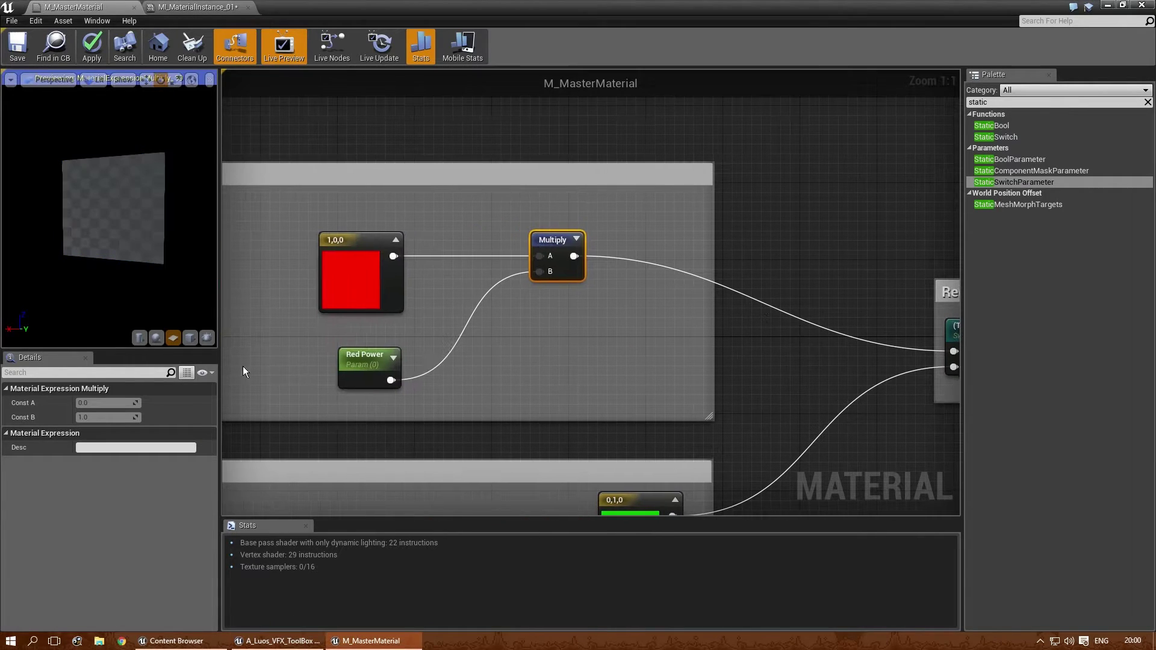
click(365, 360)
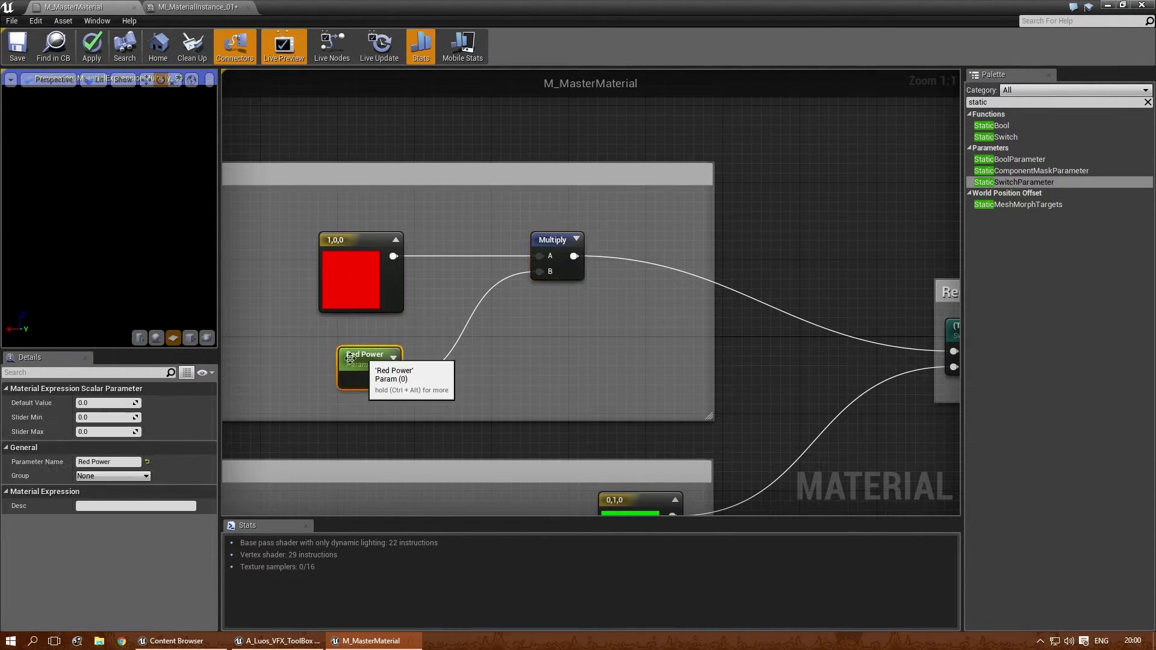
click(99, 402)
text(10)
key(Return)
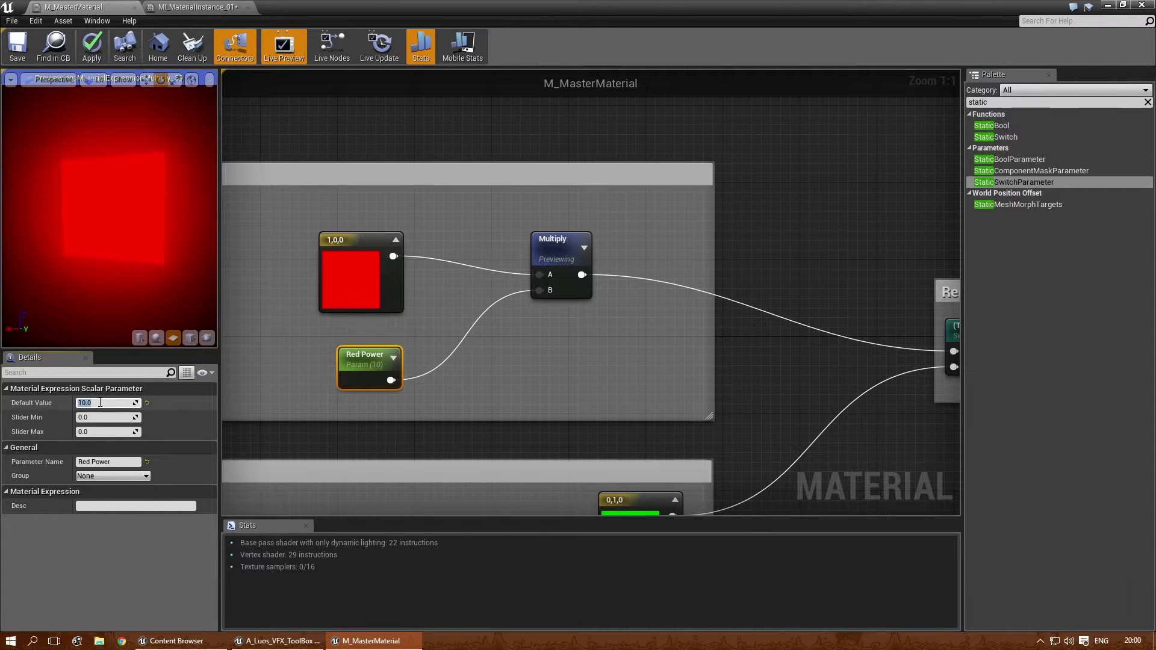
Step: Set Red Power's default value to 1 and stop previewing the Multiply node
text(1)
key(Return)
scroll(595, 273, down, 2)
right_drag(595, 273, 539, 227)
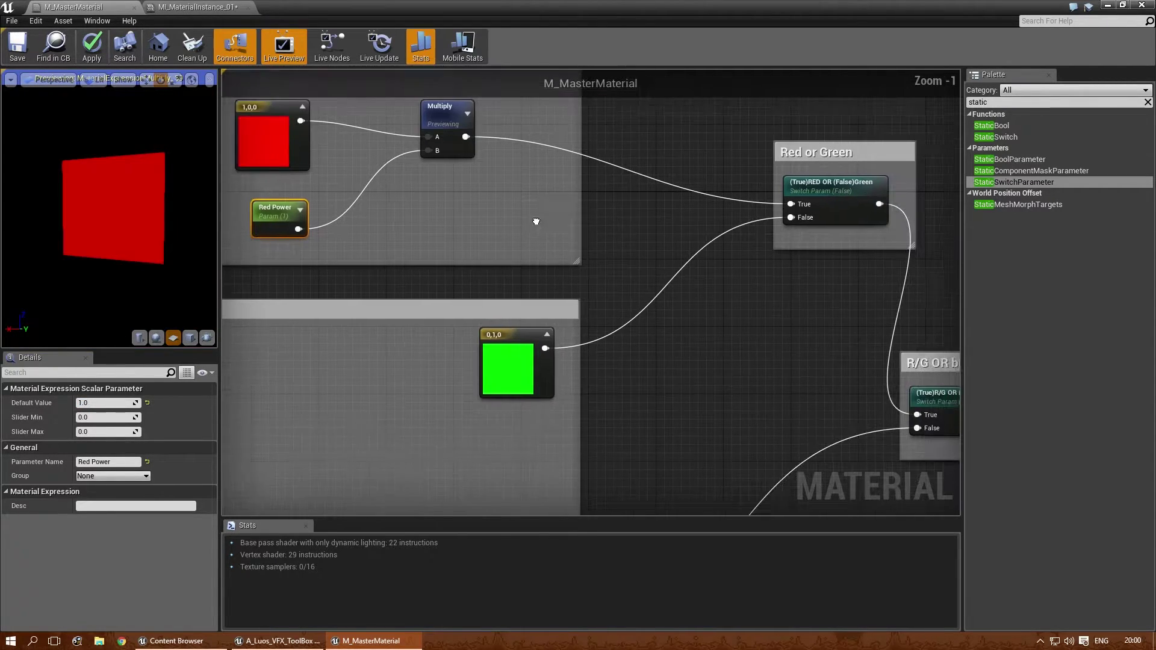
right_drag(455, 109, 471, 150)
right_click(471, 150)
click(480, 157)
Step: Copy the Multiply and Red Power nodes and paste them into the green (2x3) block
right_drag(430, 330, 482, 273)
drag(325, 127, 500, 275)
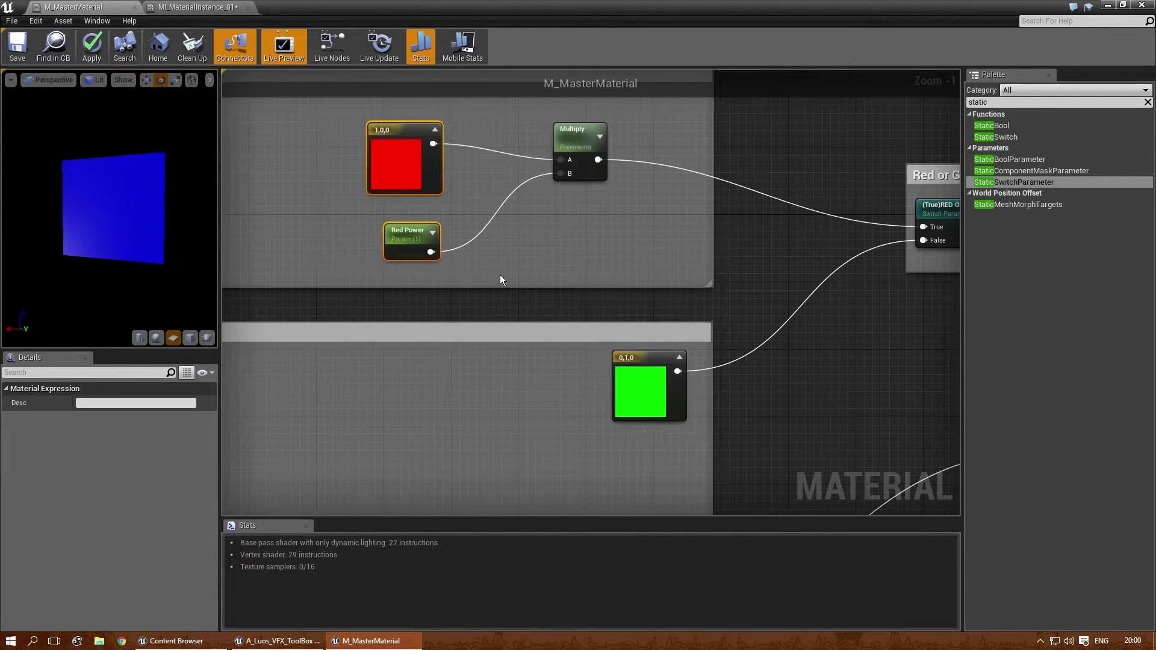
click(503, 268)
click(593, 128)
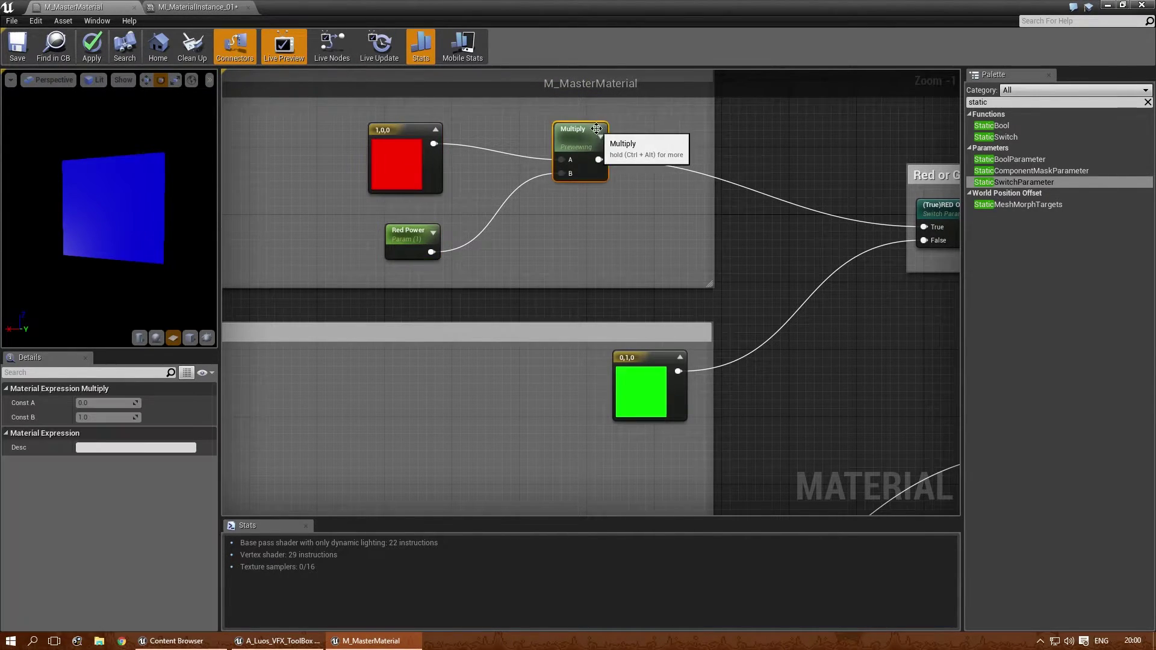
ctrl+click(433, 228)
key(ctrl+c)
right_drag(493, 430, 472, 270)
key(ctrl+v)
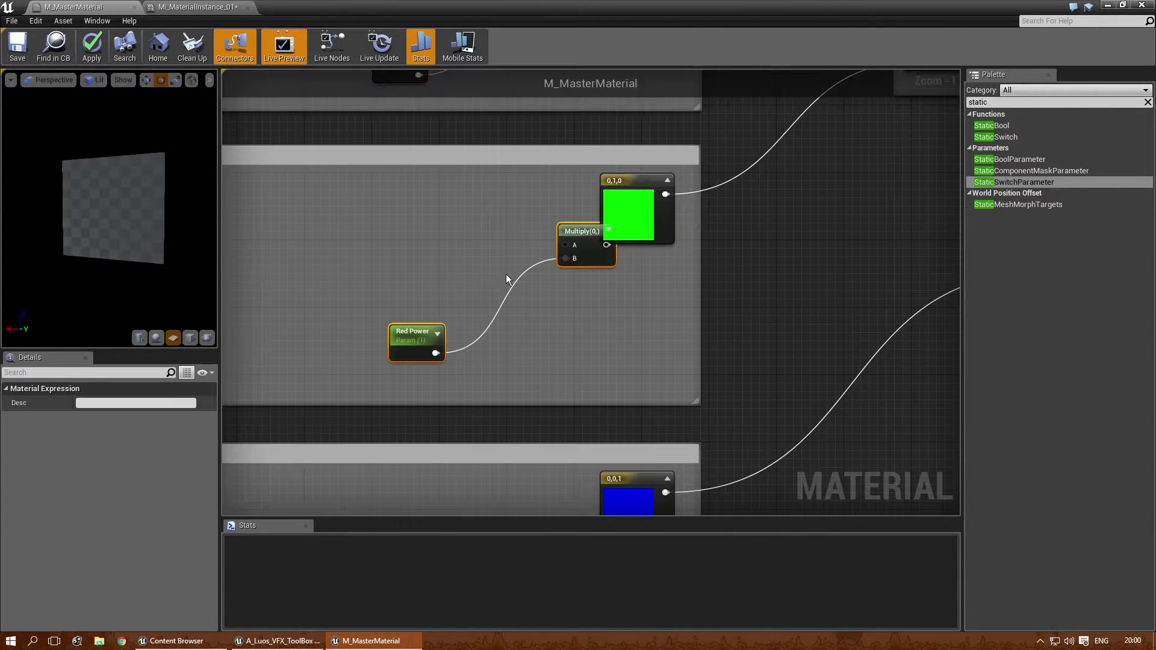
Step: Connect the green 0,1,0 colour to the pasted Multiply node's A input and its output to the Red or Green switch's False input
drag(569, 232, 586, 273)
drag(638, 179, 582, 290)
right_drag(716, 225, 601, 385)
drag(498, 446, 797, 224)
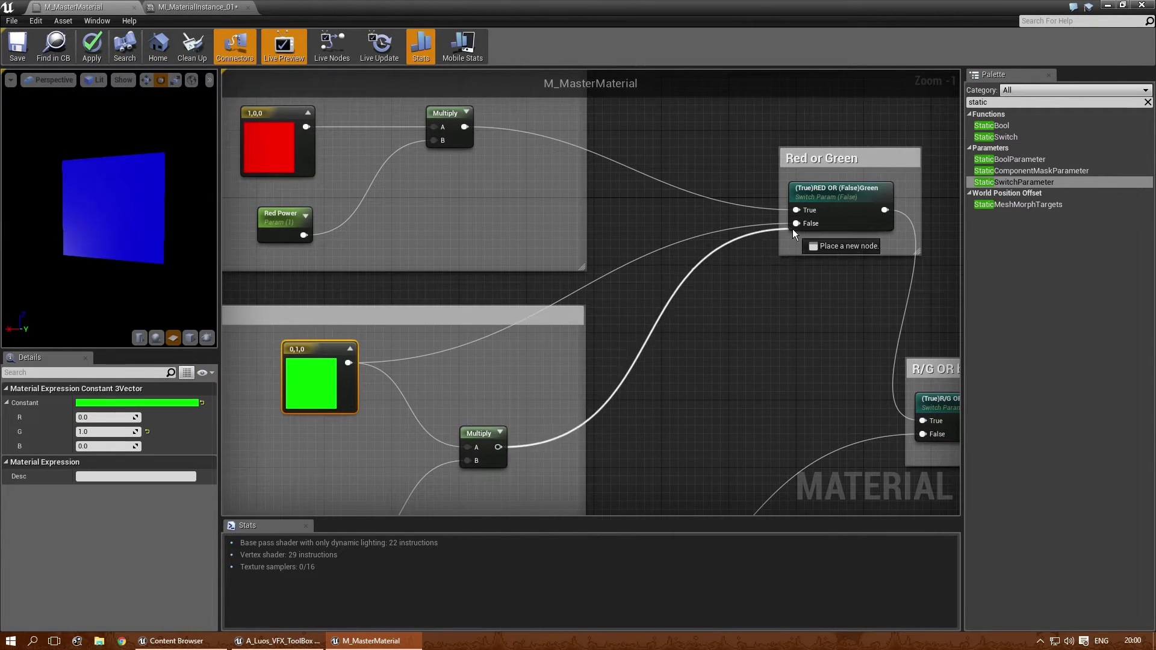
Step: Rename the Red Power copy in the green block to "Green Power"
right_drag(337, 506, 516, 275)
drag(487, 306, 490, 273)
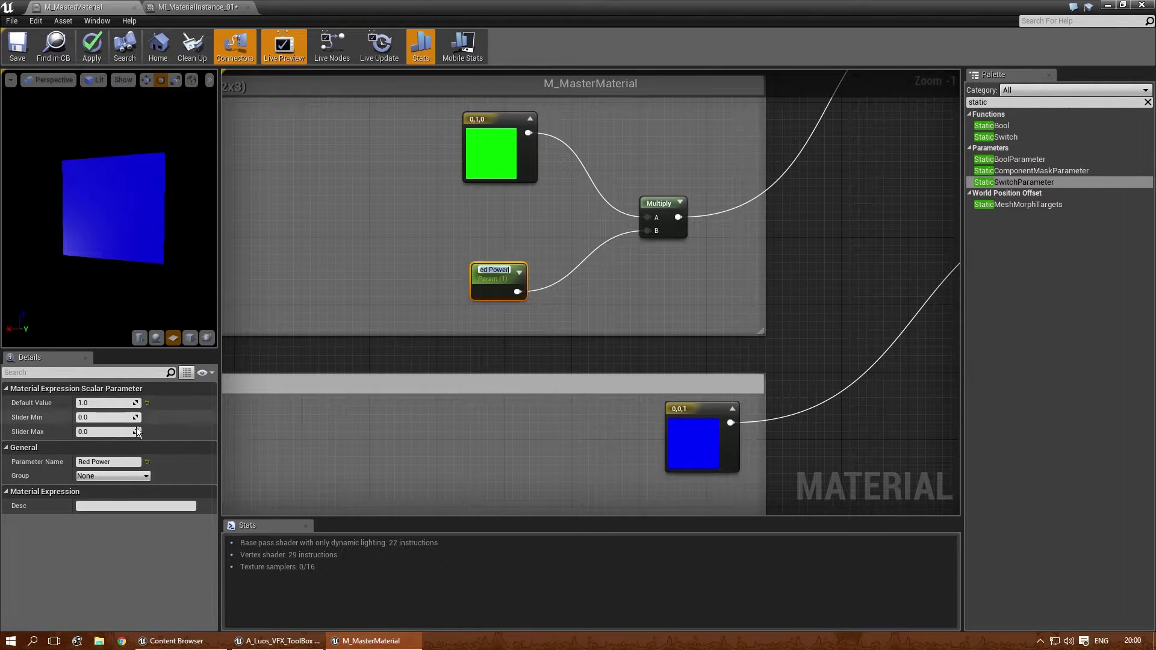
double_click(84, 462)
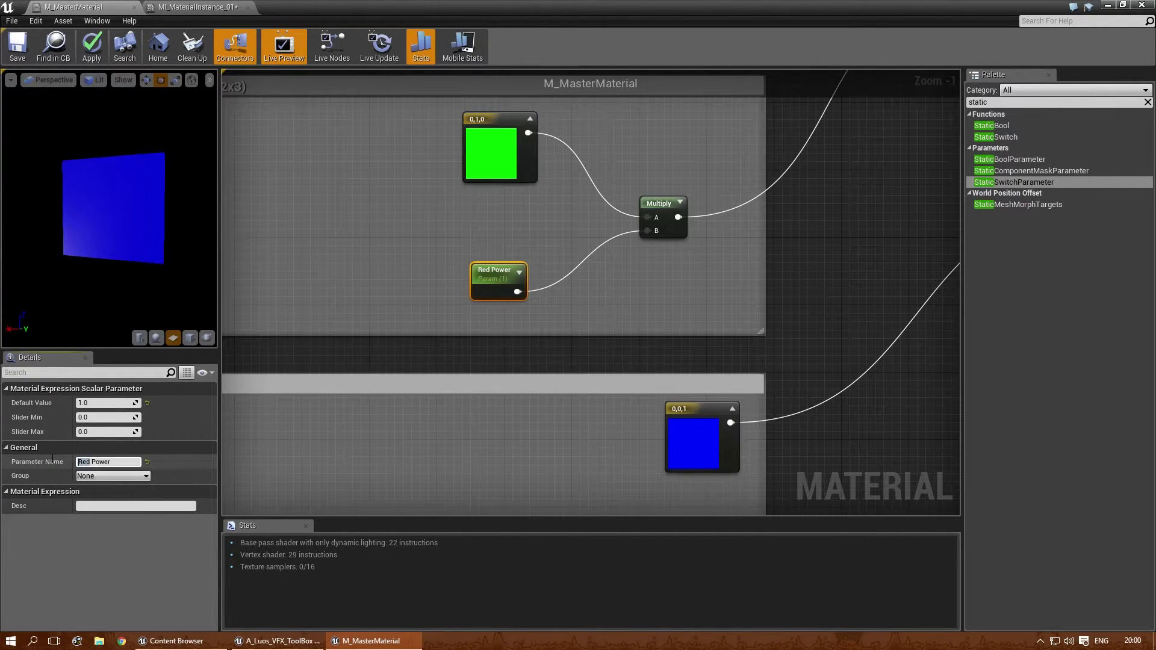
text(Green)
key(Return)
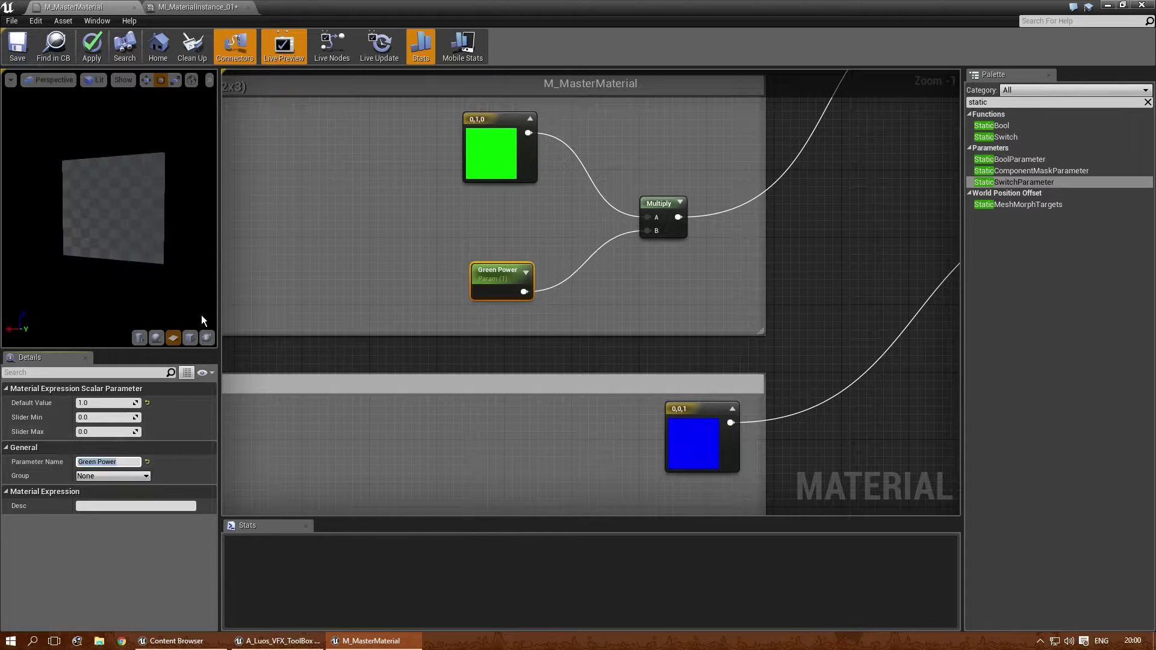
Step: Make room beside the blue 0,0,1 colour and duplicate the green block's Multiply and Green Power nodes into the blue block
right_drag(476, 436, 457, 305)
drag(674, 279, 453, 301)
right_drag(653, 166, 598, 237)
click(439, 178)
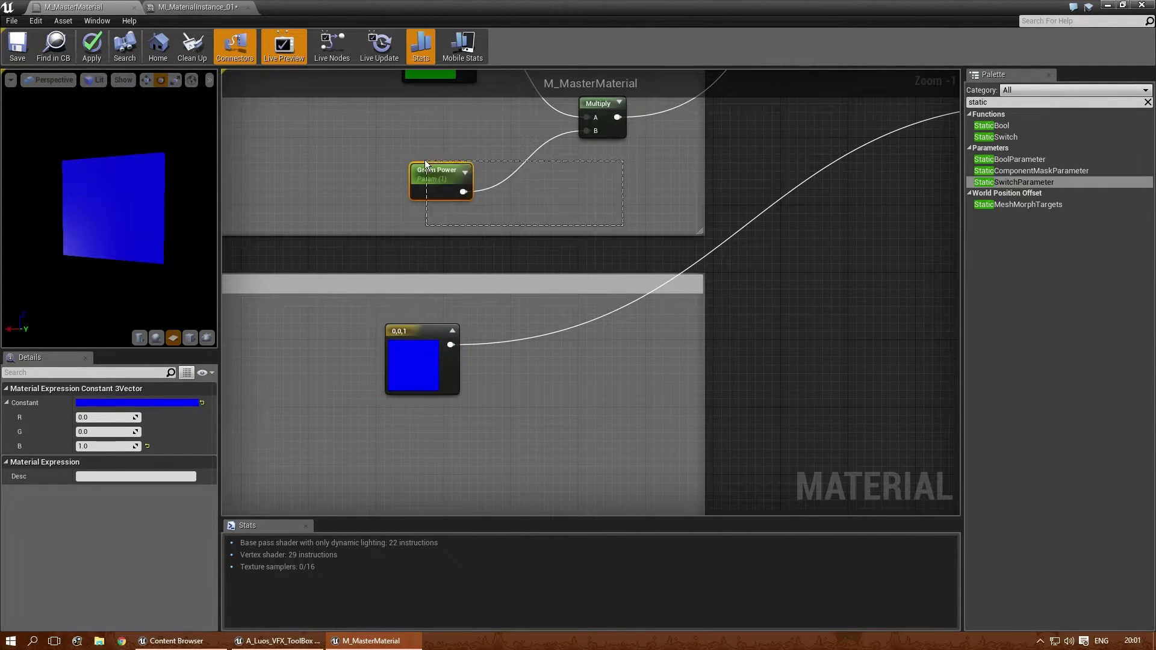
right_drag(532, 453, 530, 326)
key(ctrl+x)
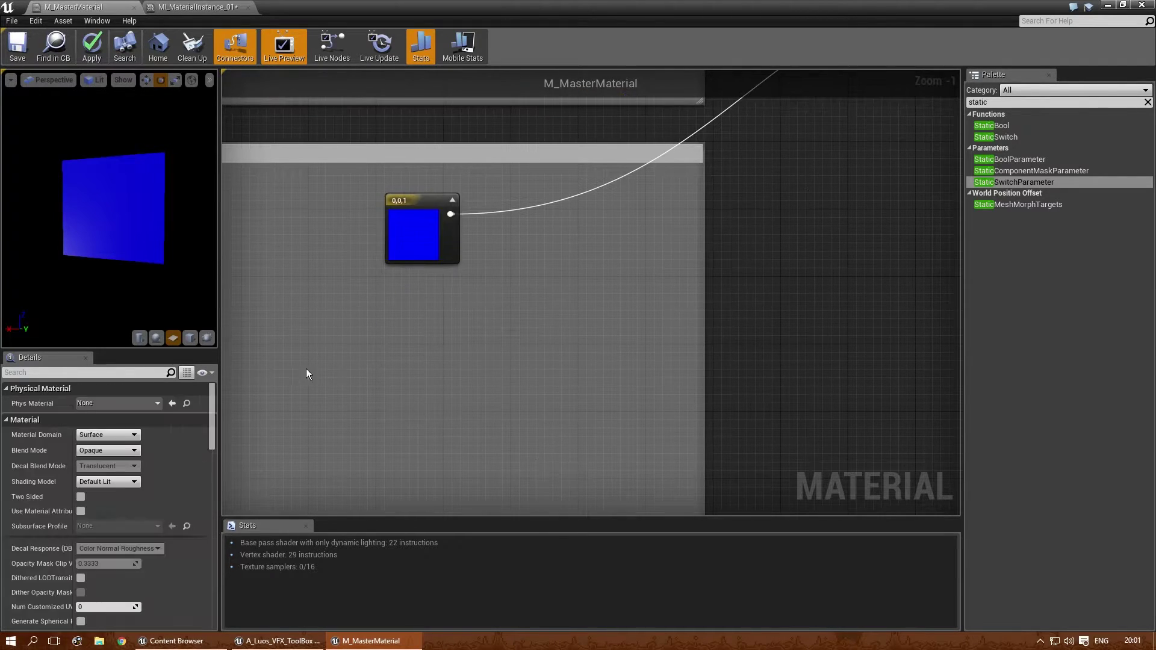
key(ctrl+v)
Step: Connect the blue colour to the pasted Multiply node's A input and its output to the False input of the R/G OR blue switch
drag(380, 392, 430, 357)
drag(450, 214, 579, 307)
right_drag(632, 255, 479, 456)
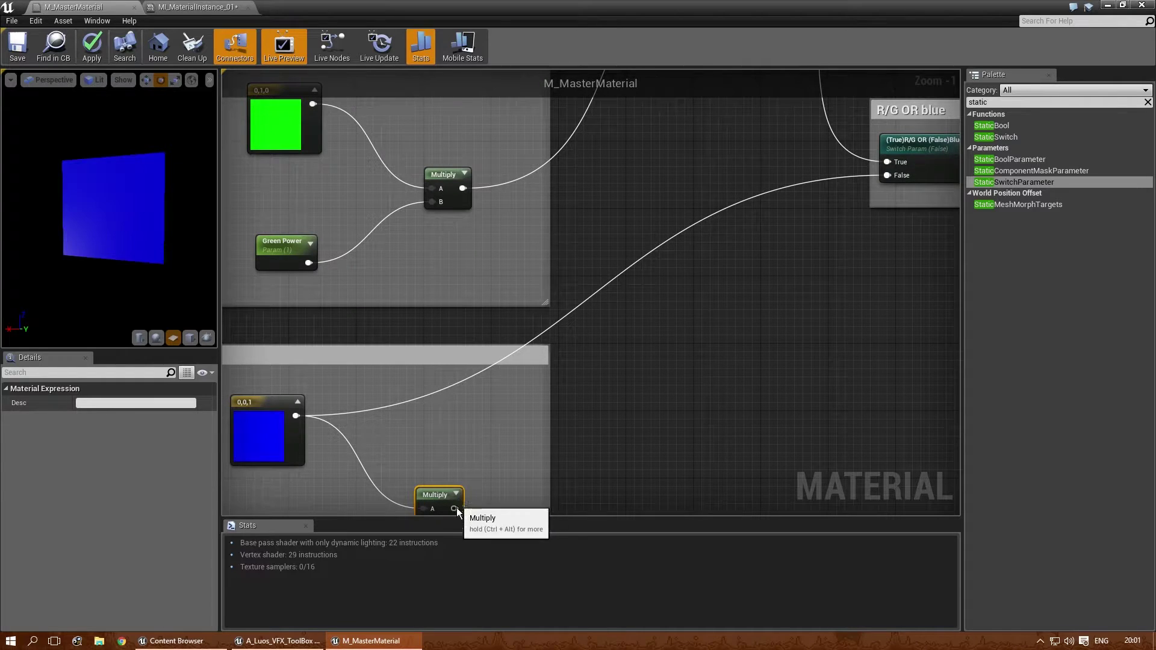
drag(455, 509, 887, 113)
right_drag(456, 427, 672, 324)
Step: Rename the Green Power copy in the blue block to "Blue Power" and save the master material
click(497, 392)
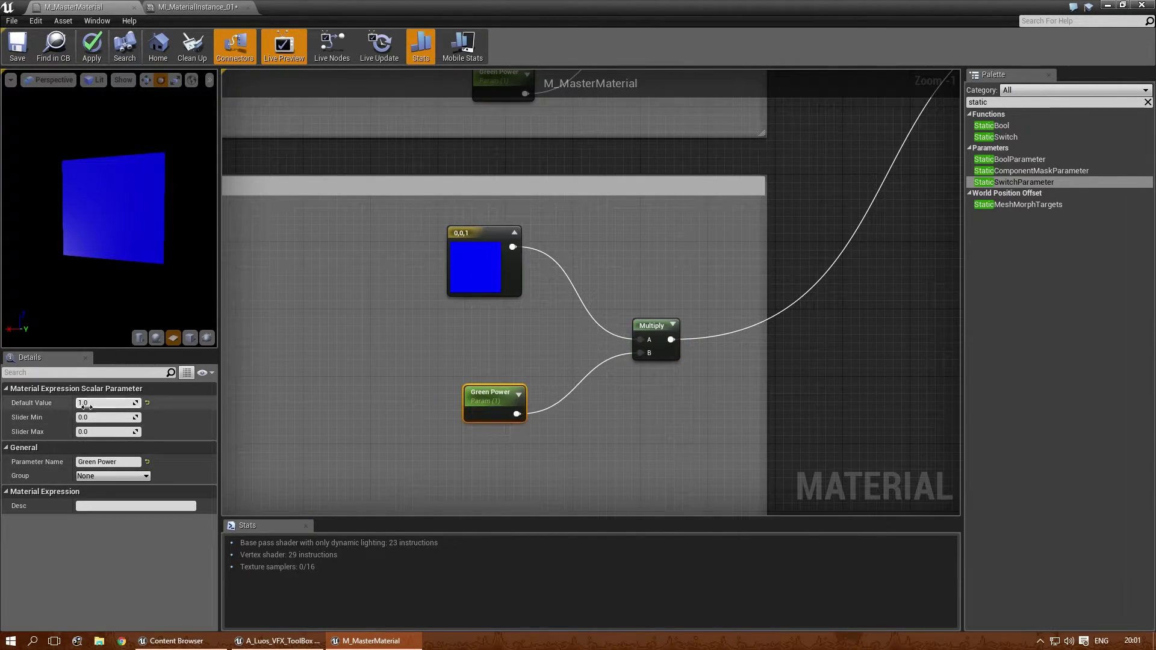
double_click(87, 462)
text(Blue)
key(Return)
right_drag(757, 251, 418, 412)
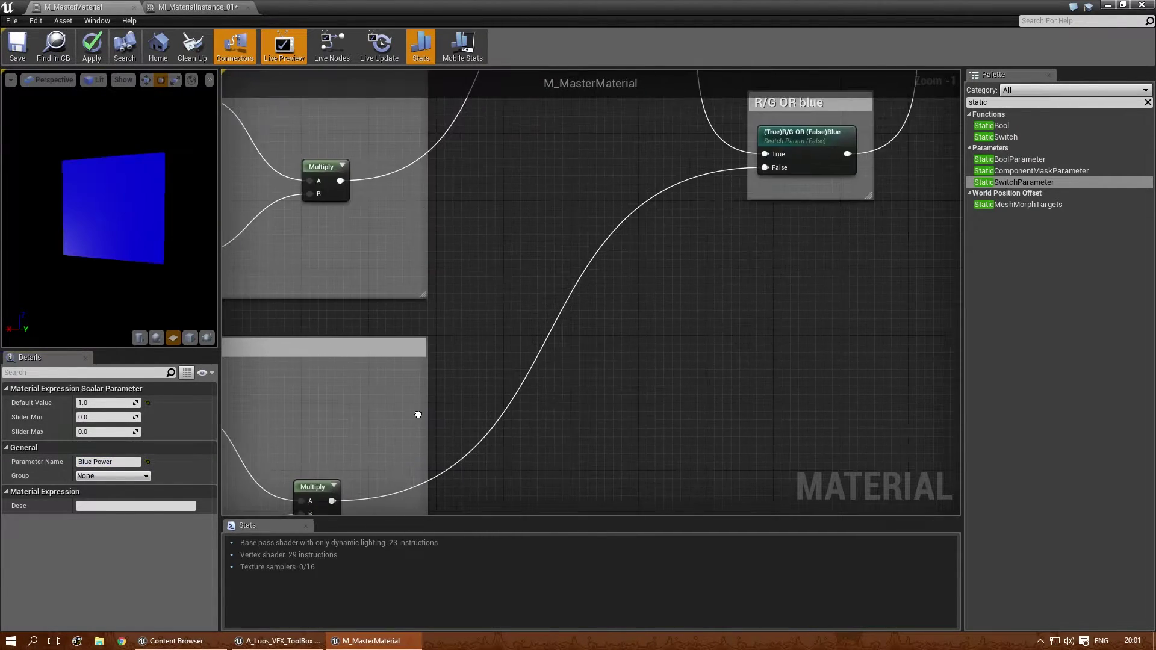
right_drag(534, 263, 521, 356)
click(9, 43)
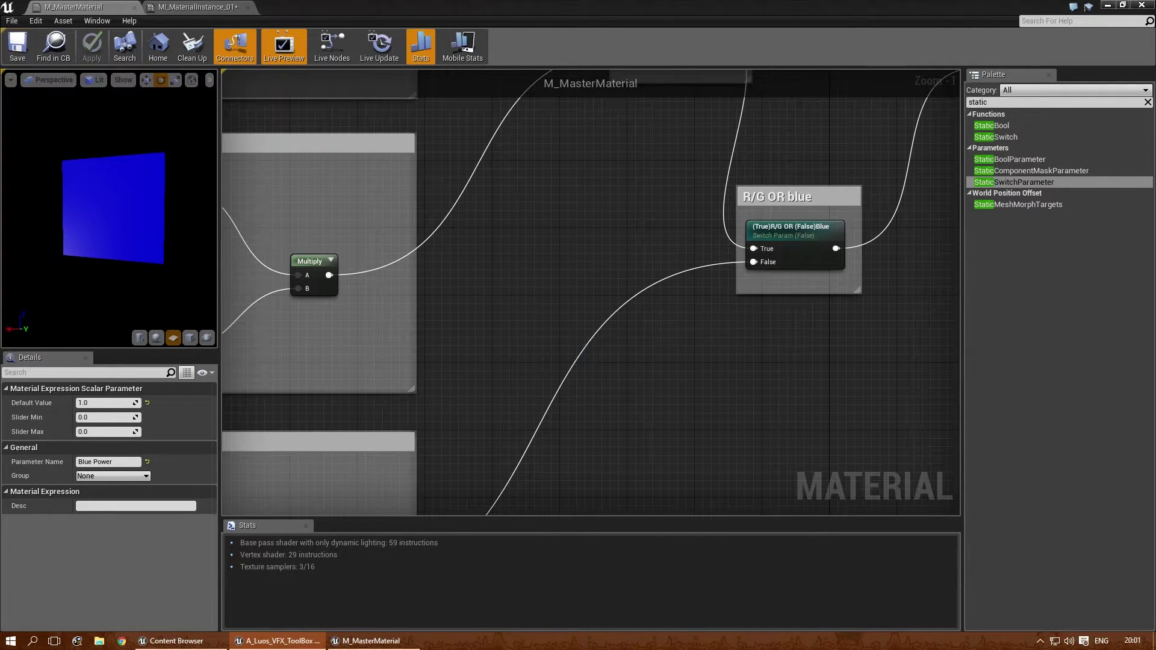
Step: Override Red Power in MI_MaterialInstance_01 and set it to 10
click(201, 8)
mouse_move(662, 337)
mouse_down()
mouse_move(711, 337)
mouse_move(650, 337)
mouse_up()
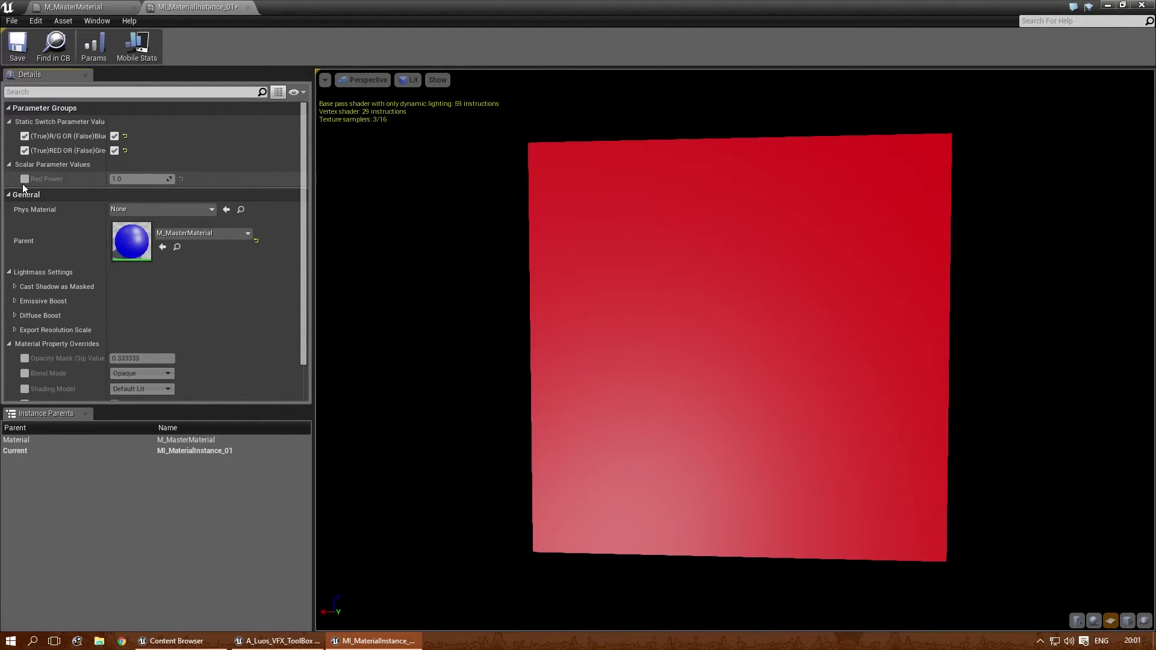
drag(477, 251, 502, 252)
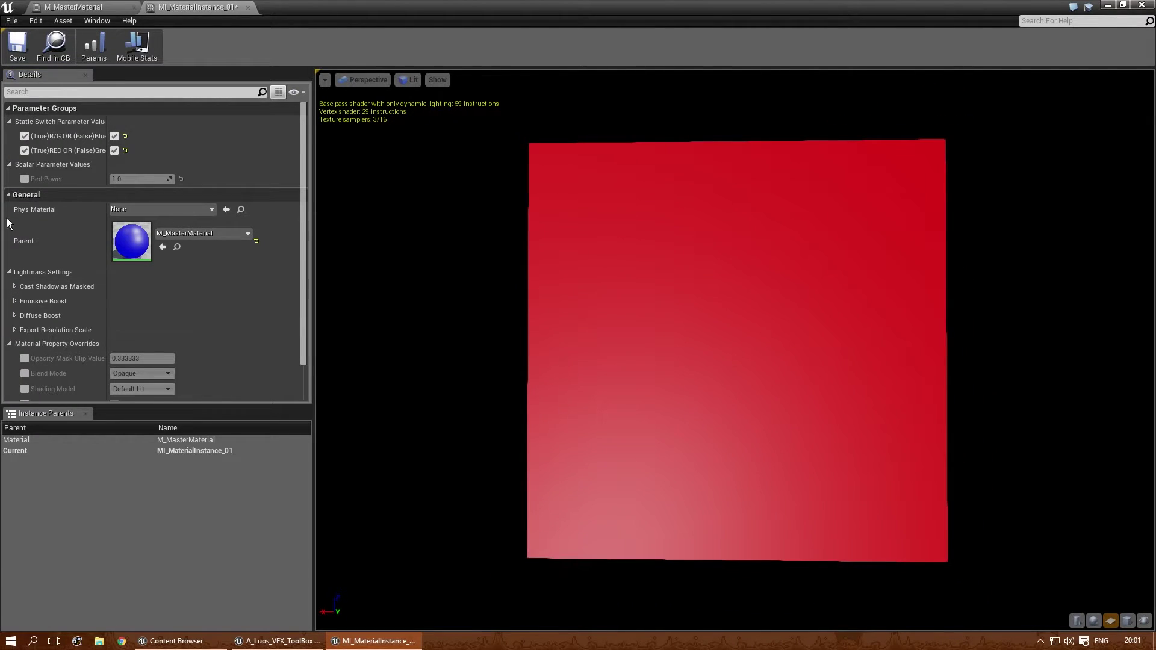
click(25, 179)
click(141, 179)
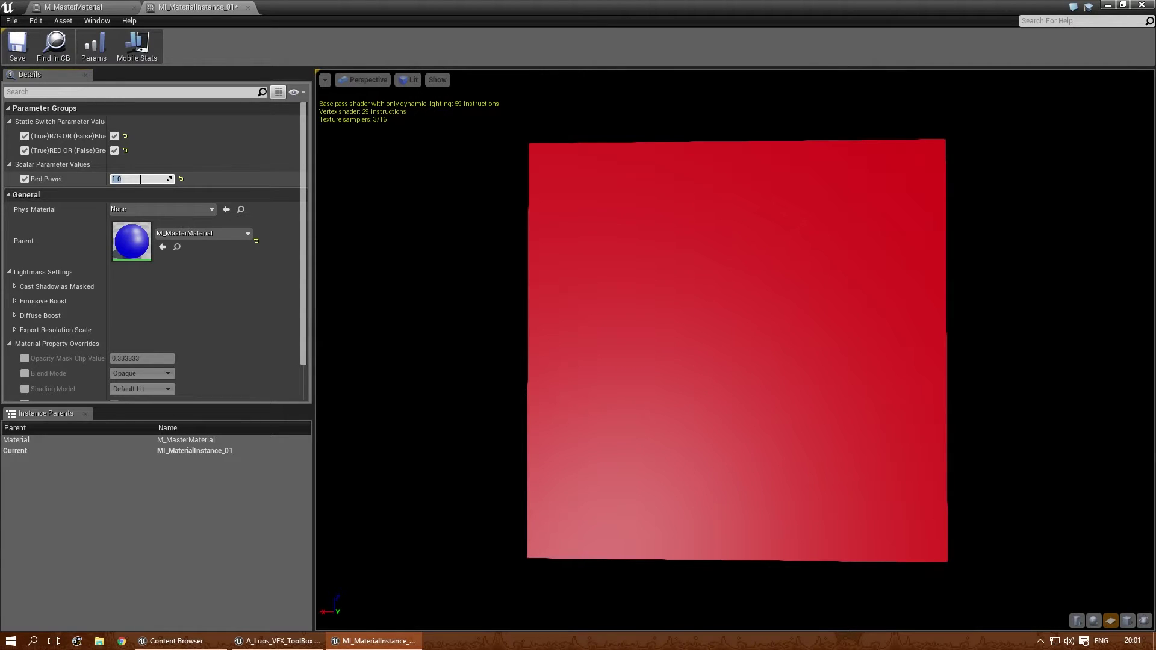
key(Return)
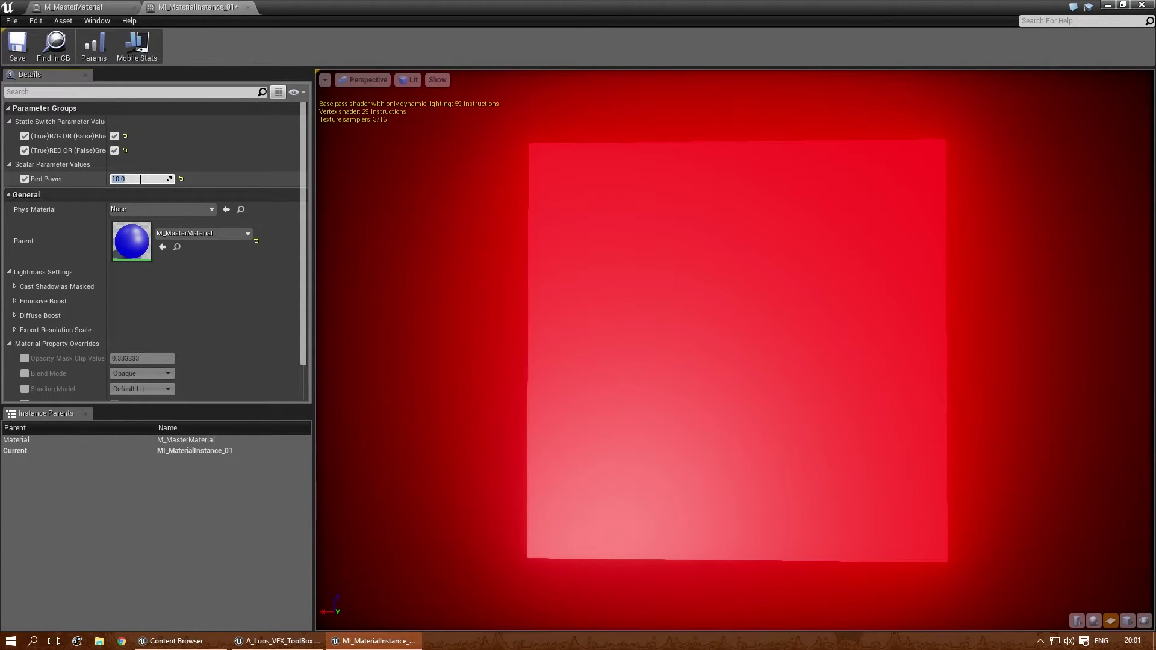
Step: Set "(True)RED OR (False)Green" to false to preview the green branch, and return it to true
click(115, 152)
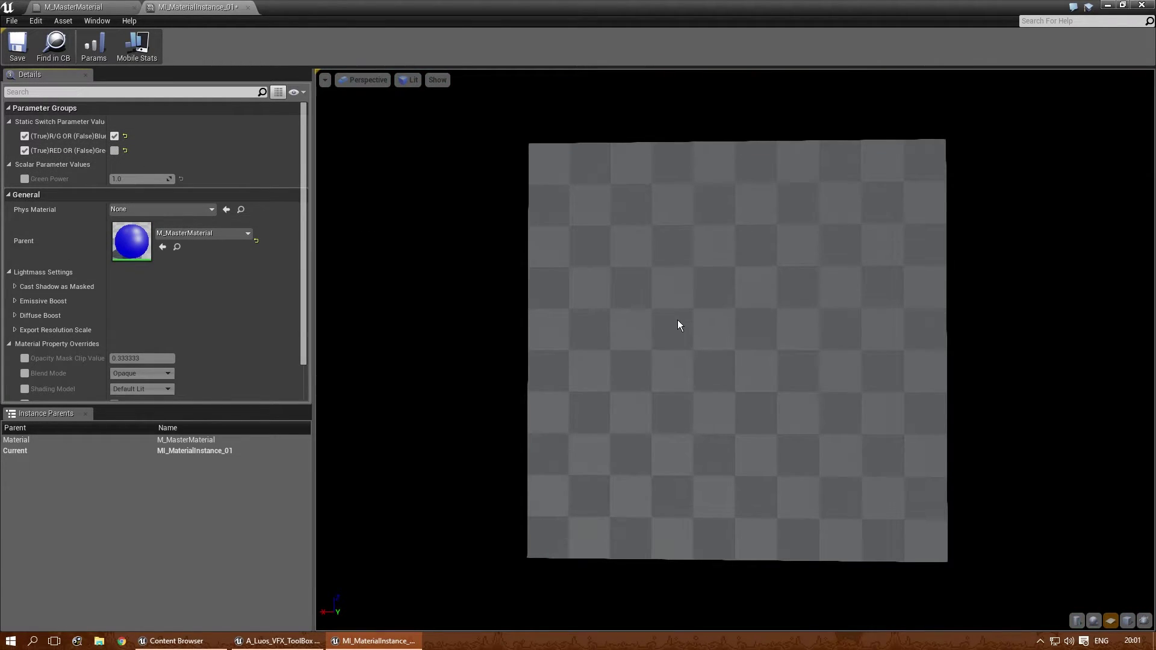
mouse_move(678, 325)
mouse_down()
mouse_move(702, 325)
mouse_move(660, 325)
mouse_move(705, 325)
mouse_move(691, 331)
mouse_up()
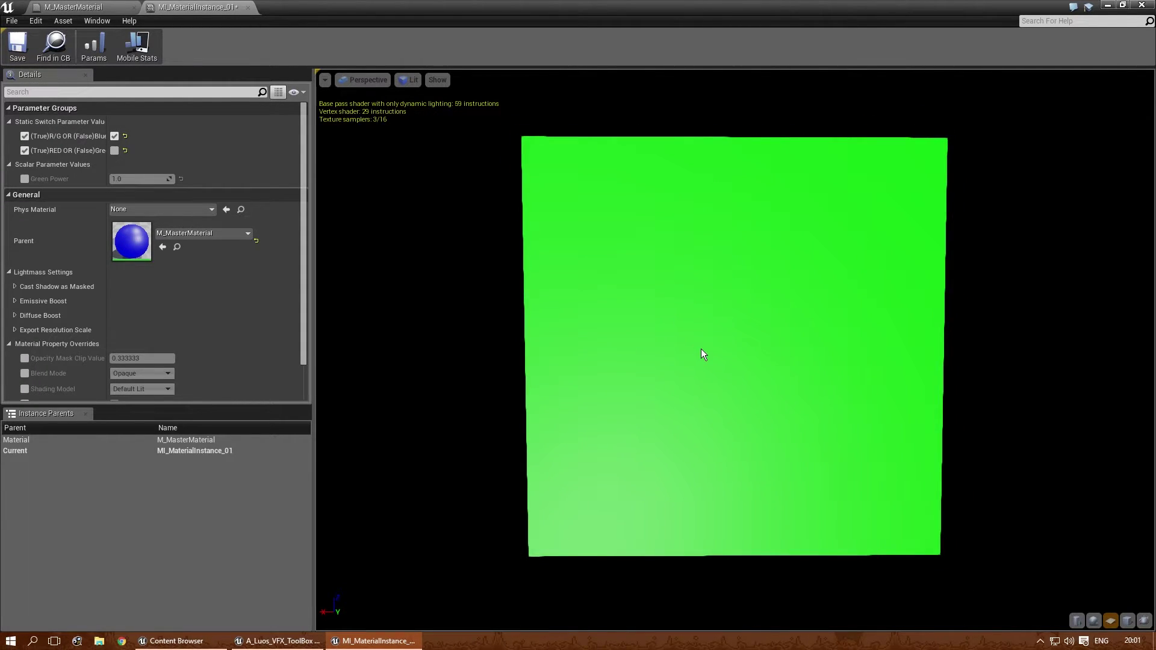
click(115, 151)
mouse_move(663, 344)
mouse_down()
mouse_move(687, 343)
mouse_move(668, 343)
mouse_up()
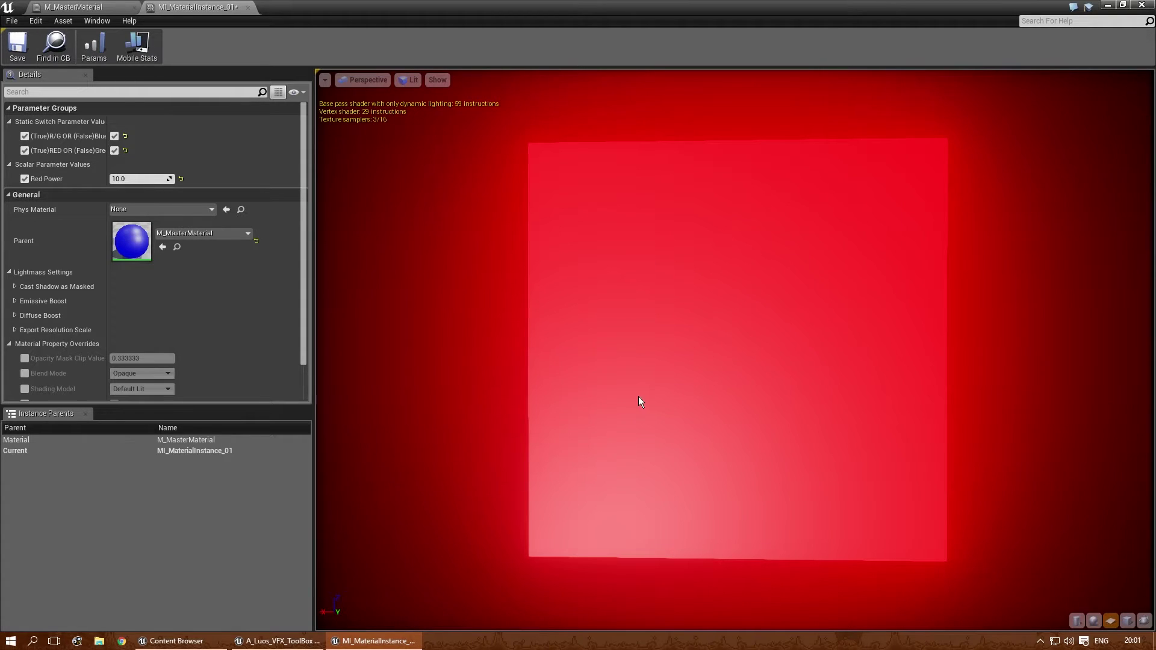
Step: Close the MI_MaterialInstance_01 editor and locate M_MasterMaterial in a maximized Content Browser
click(248, 8)
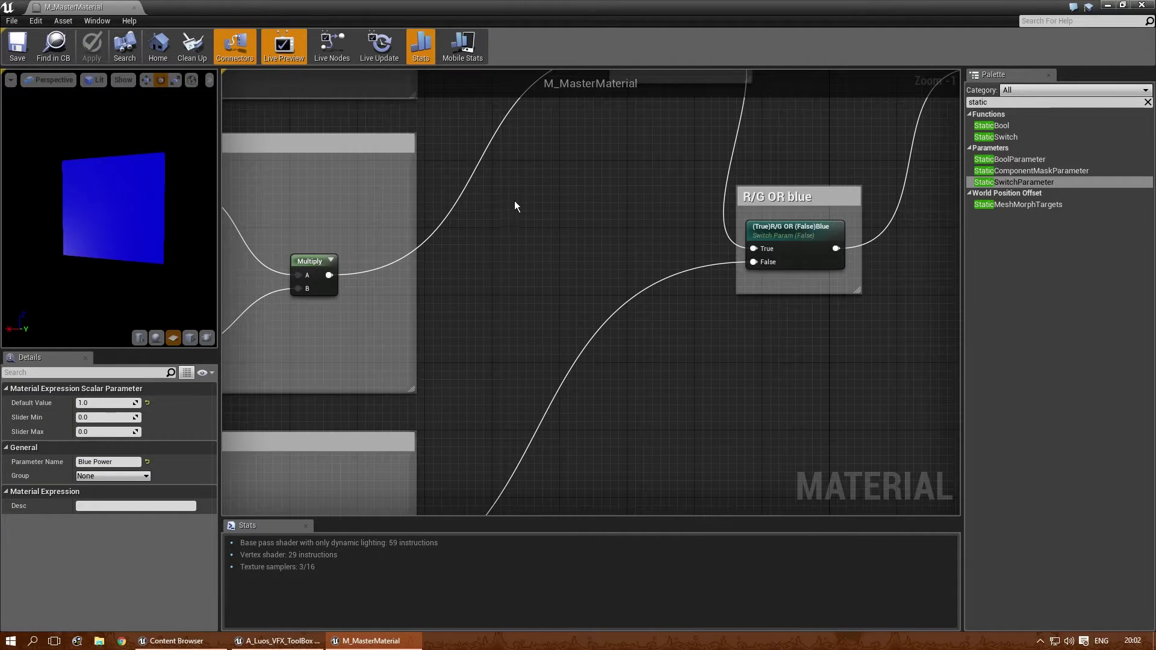
click(535, 234)
key(ctrl+b)
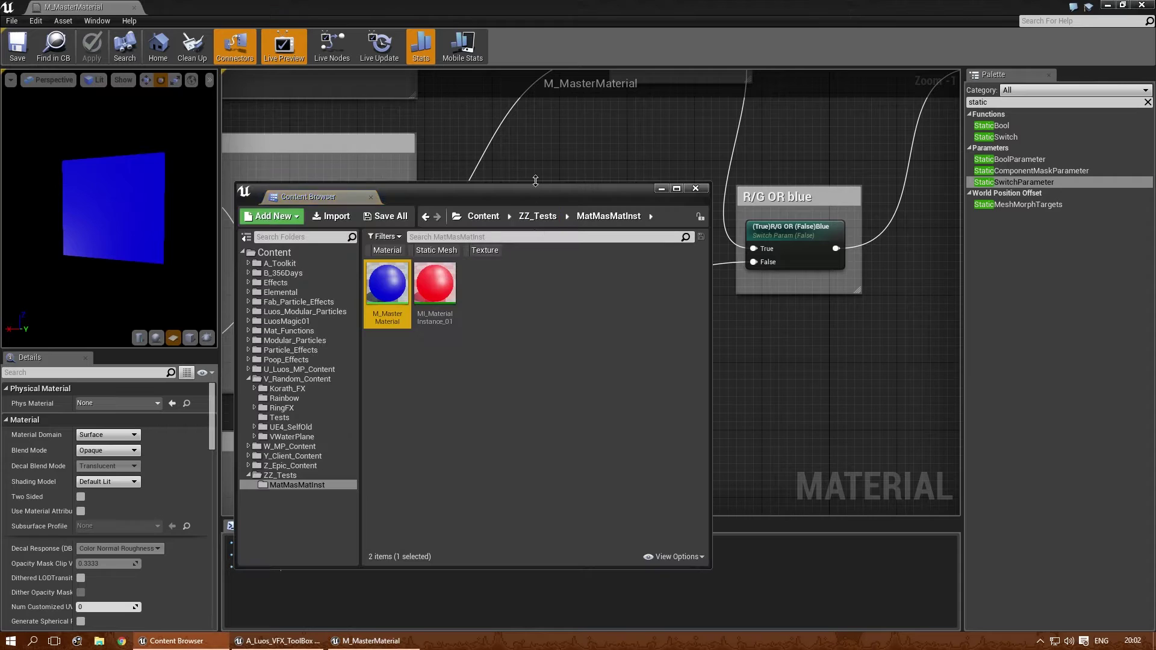
double_click(534, 190)
click(488, 219)
click(369, 91)
click(456, 151)
right_click(432, 172)
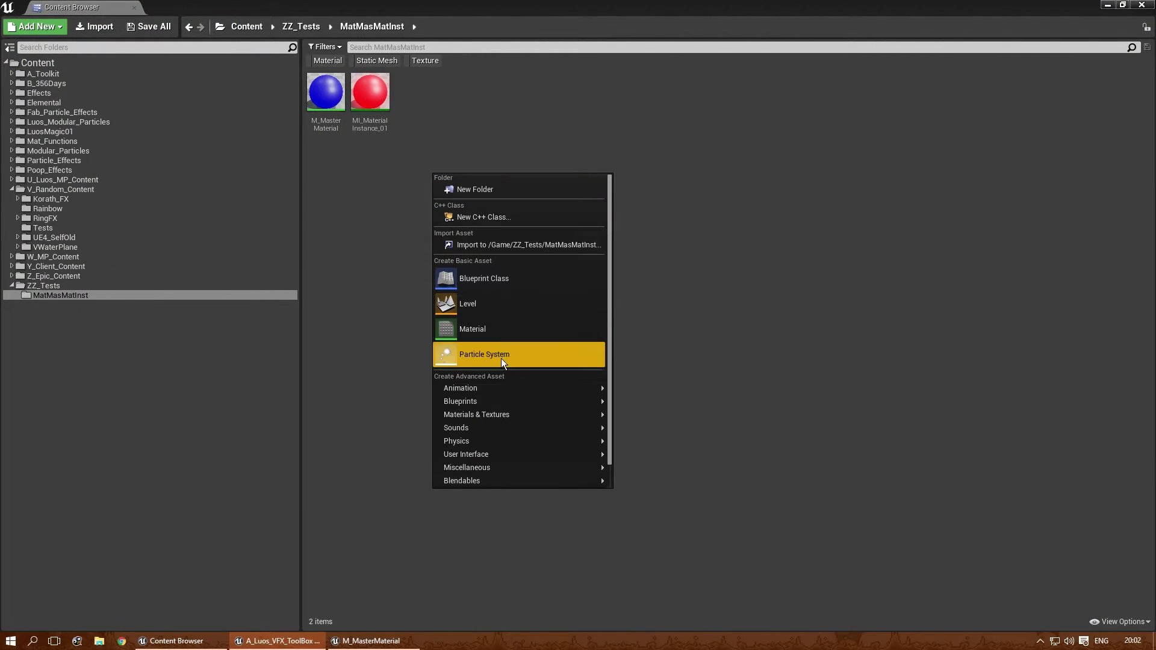
Step: Create a material instance from M_MasterMaterial named "MMI_MasterMaterialInstance"
click(320, 99)
right_click(320, 99)
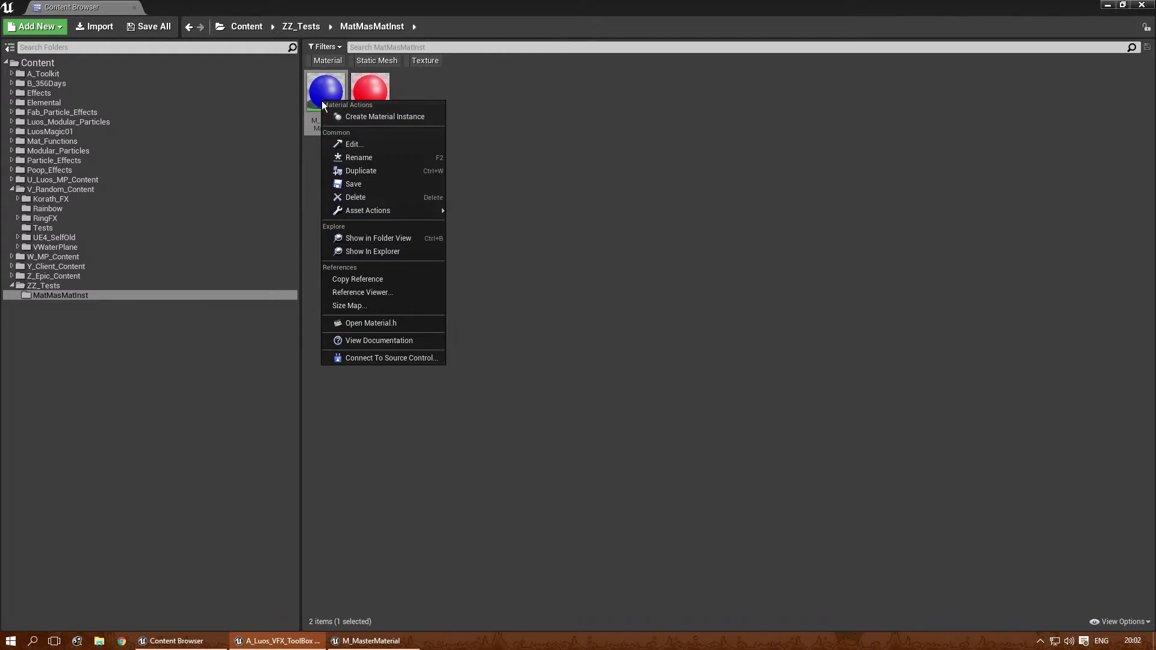
click(348, 121)
text(MI)
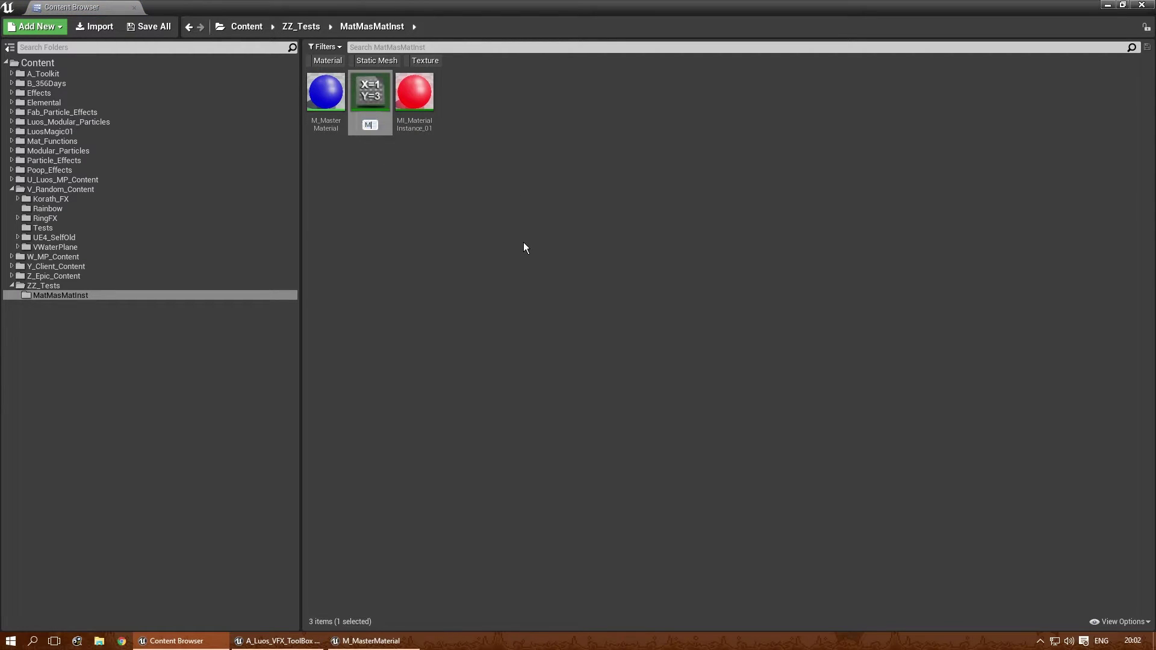
text(_Mast)
key(BackSpace)
key(BackSpace)
key(BackSpace)
key(BackSpace)
key(BackSpace)
key(BackSpace)
key(BackSpace)
text(MMI)
text(_MasterMaterialInstance)
key(Return)
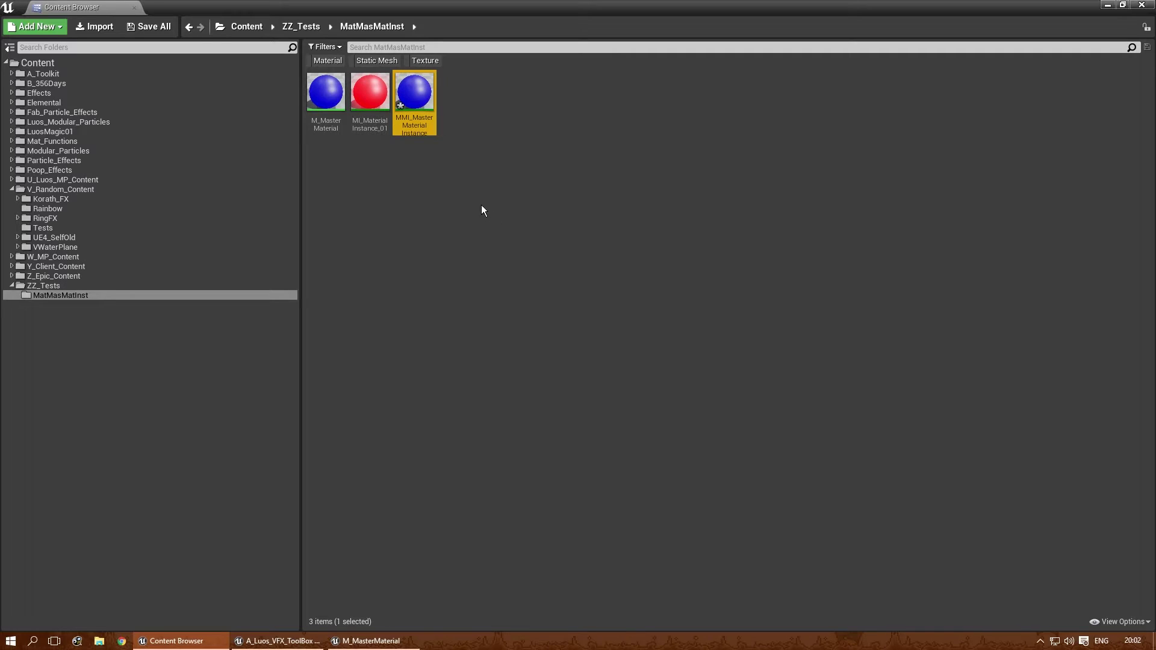
Step: Rename the new instance of M_MasterMaterial to "MMI_MasterMaterialInstance_Red"
key(F2)
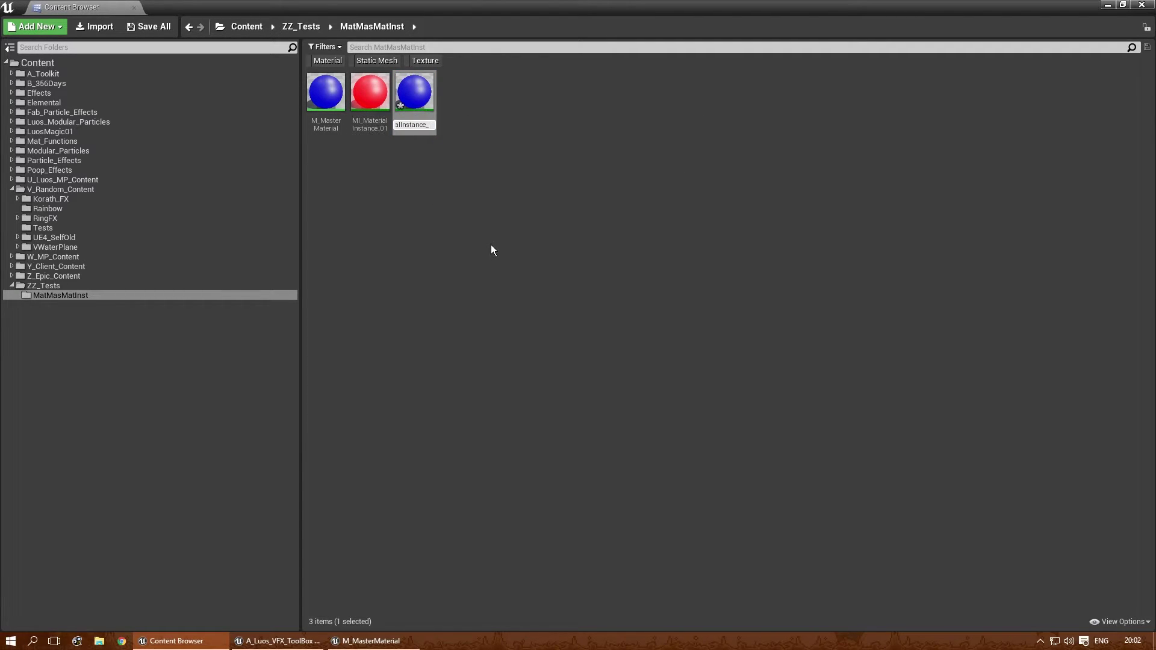
text(Red)
key(Return)
Step: In MMI_MasterMaterialInstance_Red, override "(True)R/G OR (False)Blue" and "(True)RED OR (False)Green" and set both switches to true
double_click(413, 96)
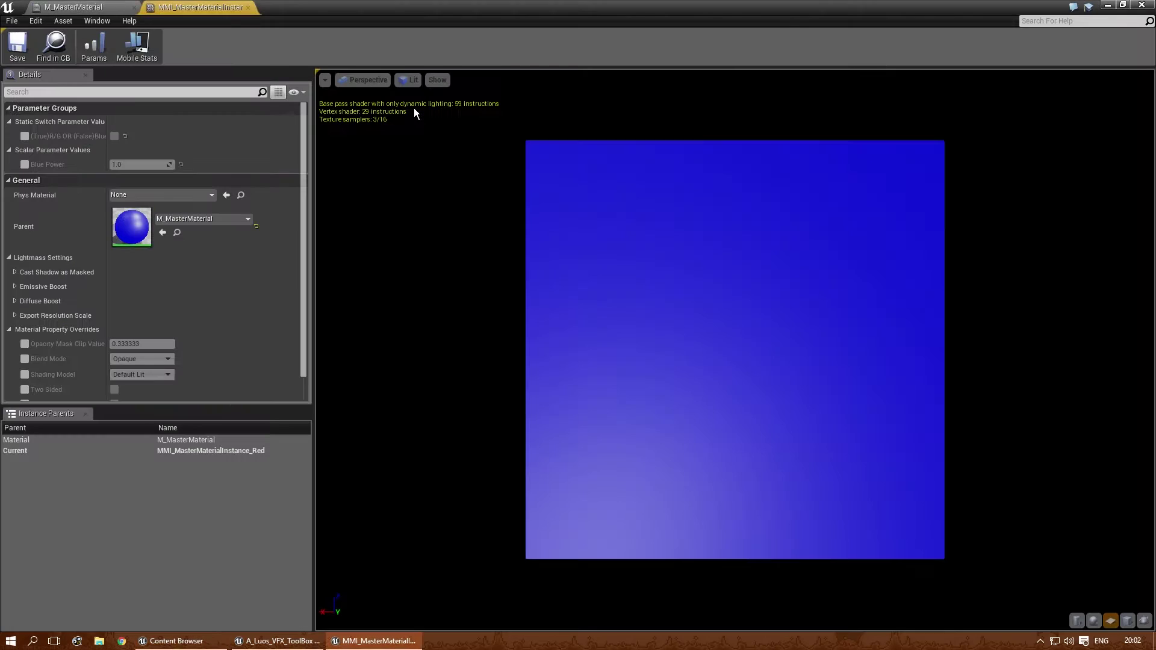
click(25, 136)
click(117, 138)
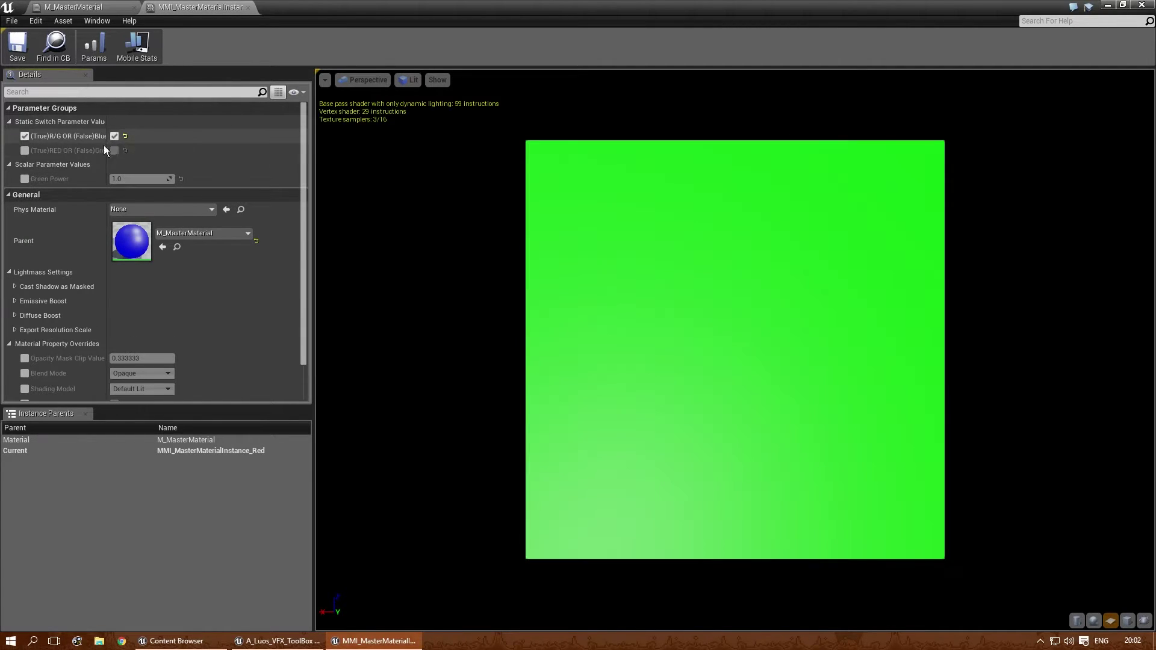
click(25, 151)
click(115, 151)
mouse_move(660, 295)
mouse_down()
mouse_move(627, 297)
mouse_move(657, 298)
mouse_up()
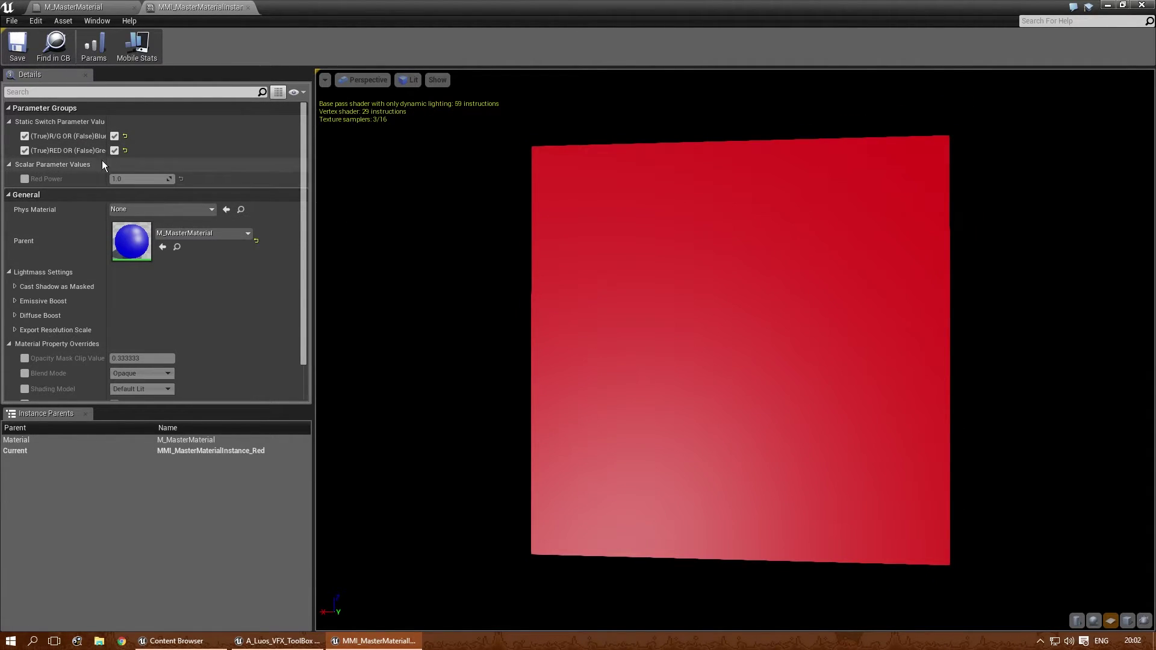
mouse_move(554, 308)
mouse_down()
mouse_move(530, 308)
mouse_move(545, 309)
mouse_up()
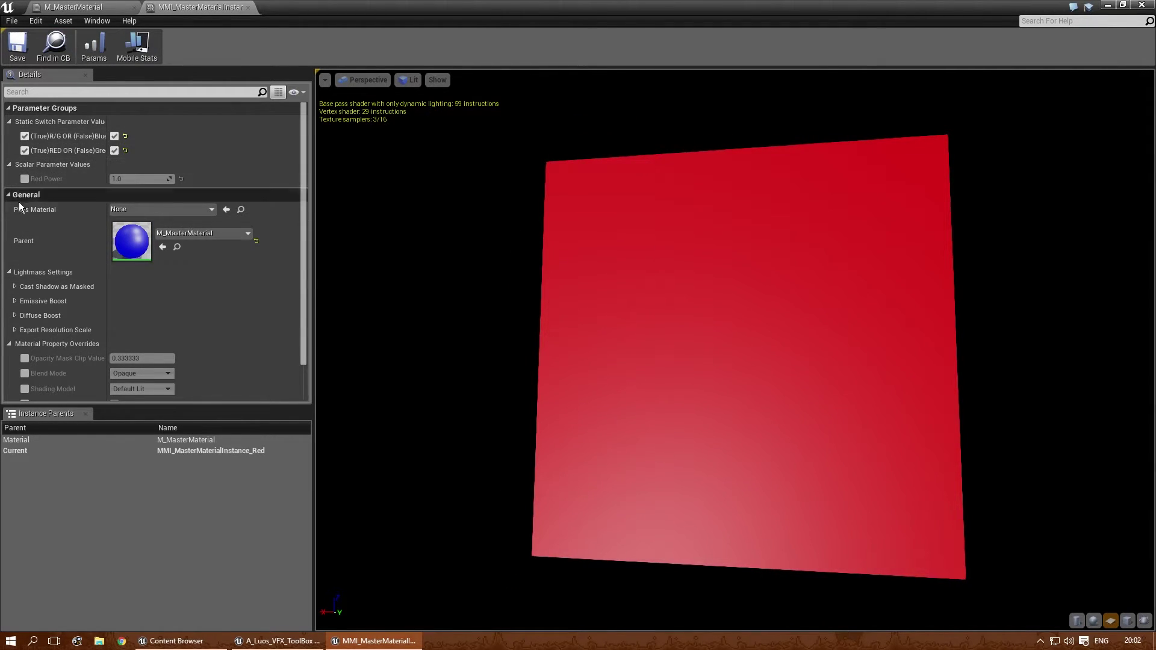
Step: Create a material instance from MMI_MasterMaterialInstance_Red and name it "MI_MasterMaterialInstance_Red_Instance"
click(73, 7)
key(ctrl+b)
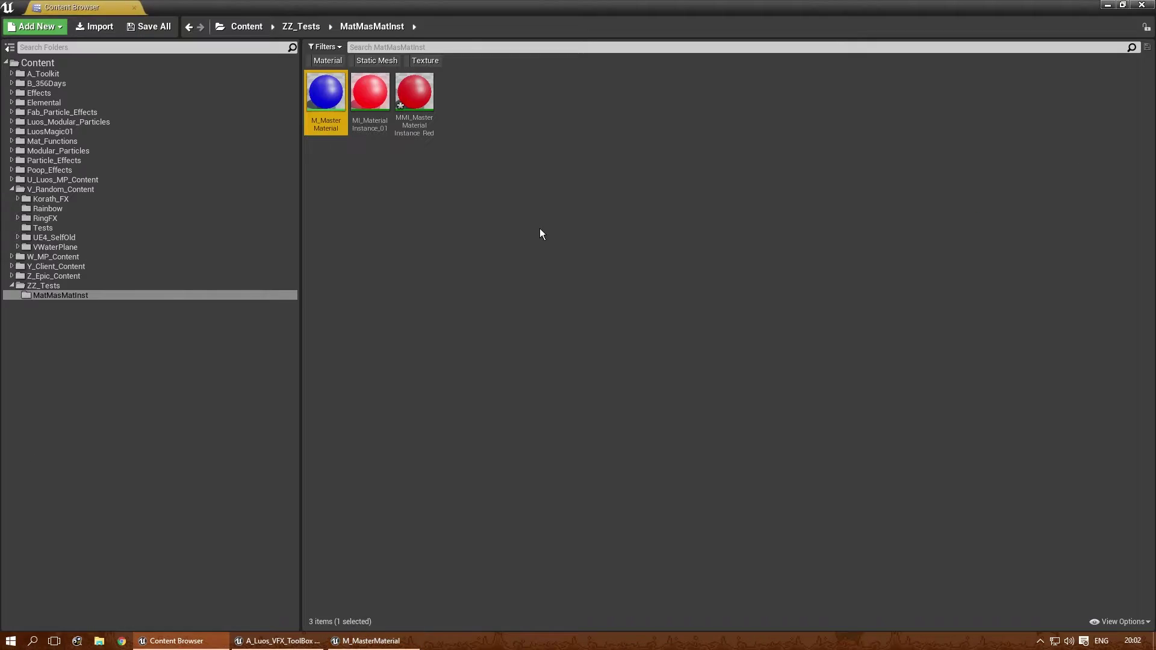
click(414, 94)
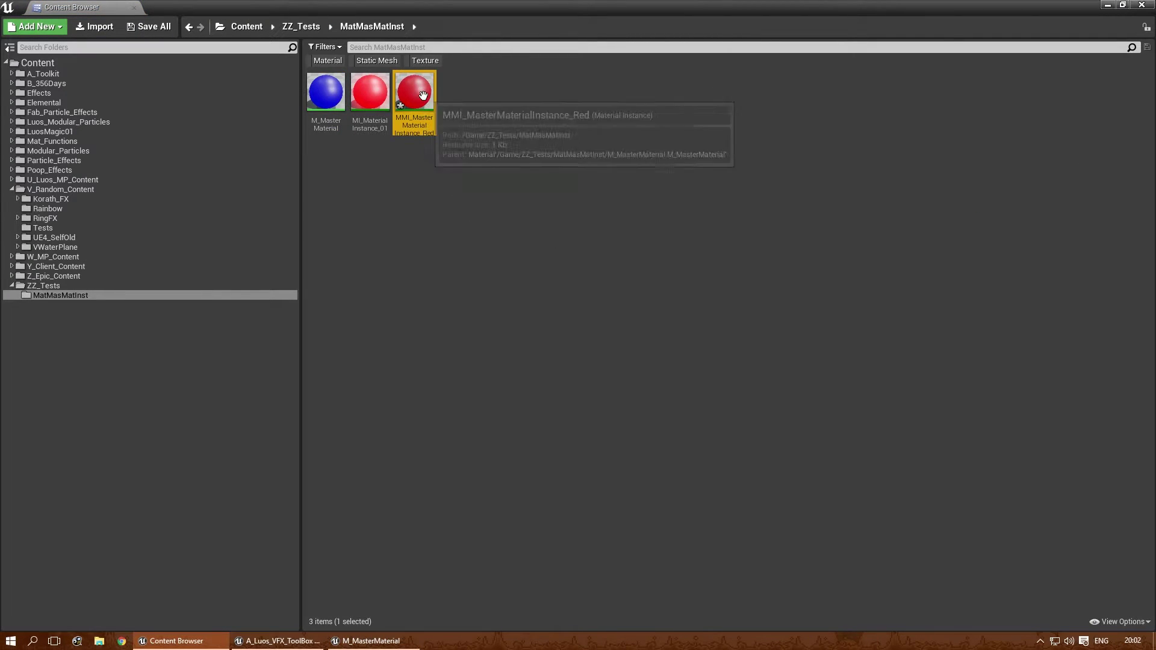
right_click(421, 93)
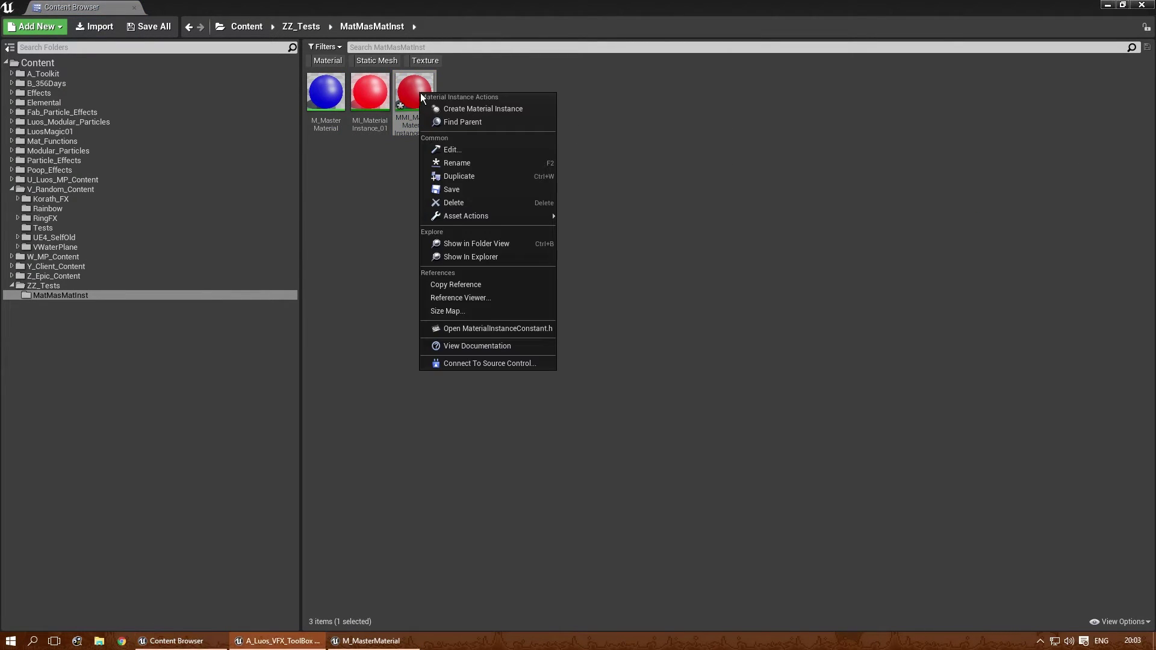
click(458, 109)
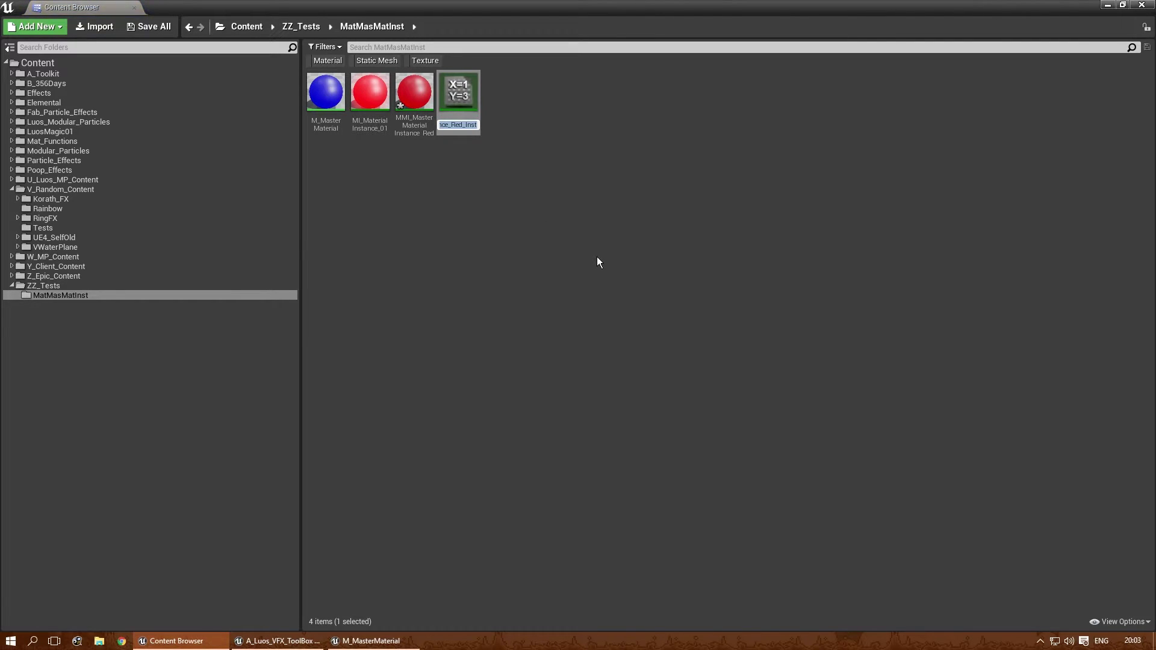
key(Delete)
key(Right)
key(Right)
key(Right)
key(Right)
key(Right)
key(Right)
key(Right)
key(Right)
key(Right)
key(Right)
key(Right)
key(Right)
key(Right)
key(Right)
key(Right)
key(Right)
key(Right)
key(Right)
key(Right)
key(Right)
key(BackSpace)
text(_Instanc)
key(Return)
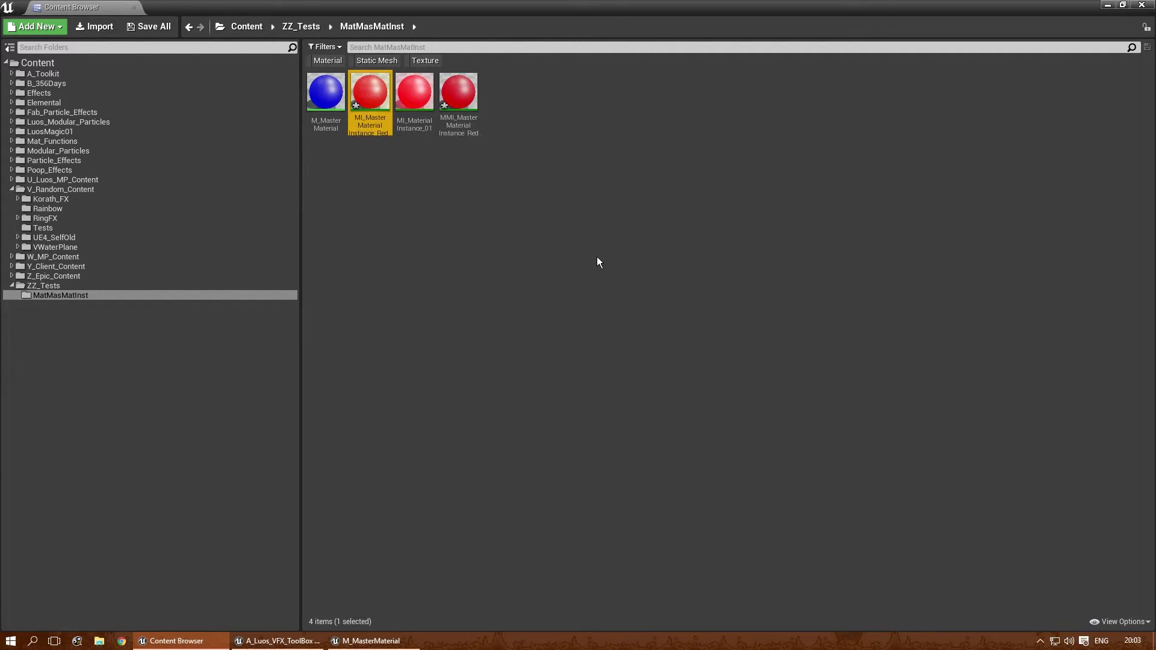
click(567, 243)
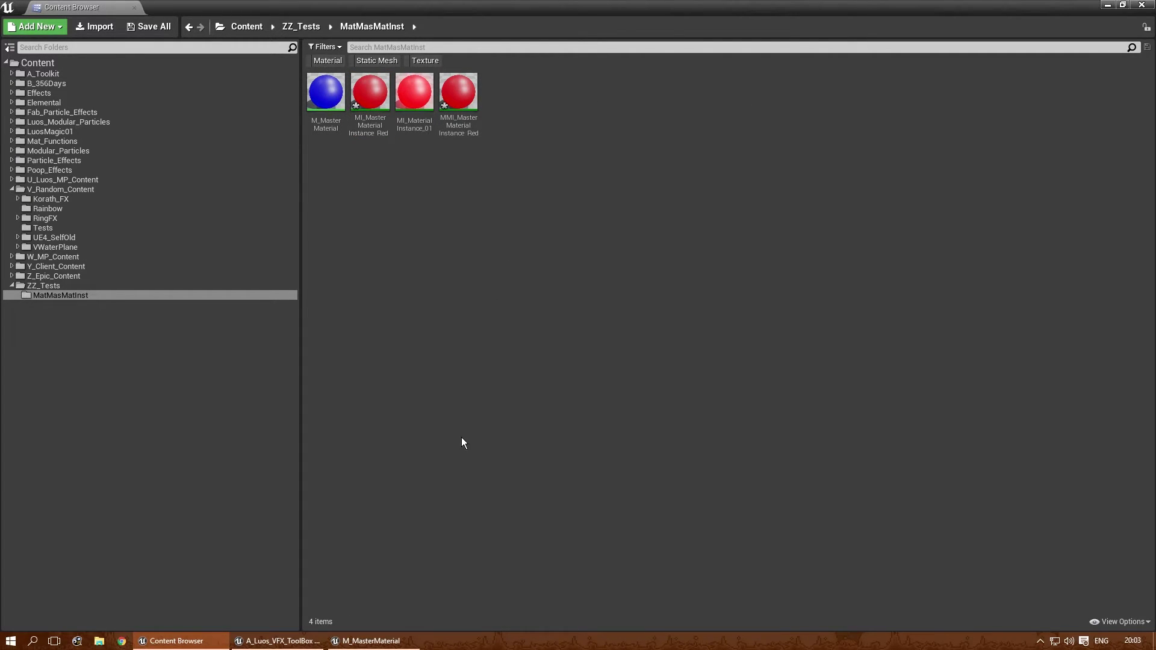
Step: Examine the red and green branches and their switch parameters in the M_MasterMaterial graph
click(371, 641)
right_drag(563, 324, 735, 459)
scroll(736, 459, down, 4)
scroll(703, 402, up, 2)
right_drag(703, 402, 511, 309)
right_drag(351, 268, 436, 284)
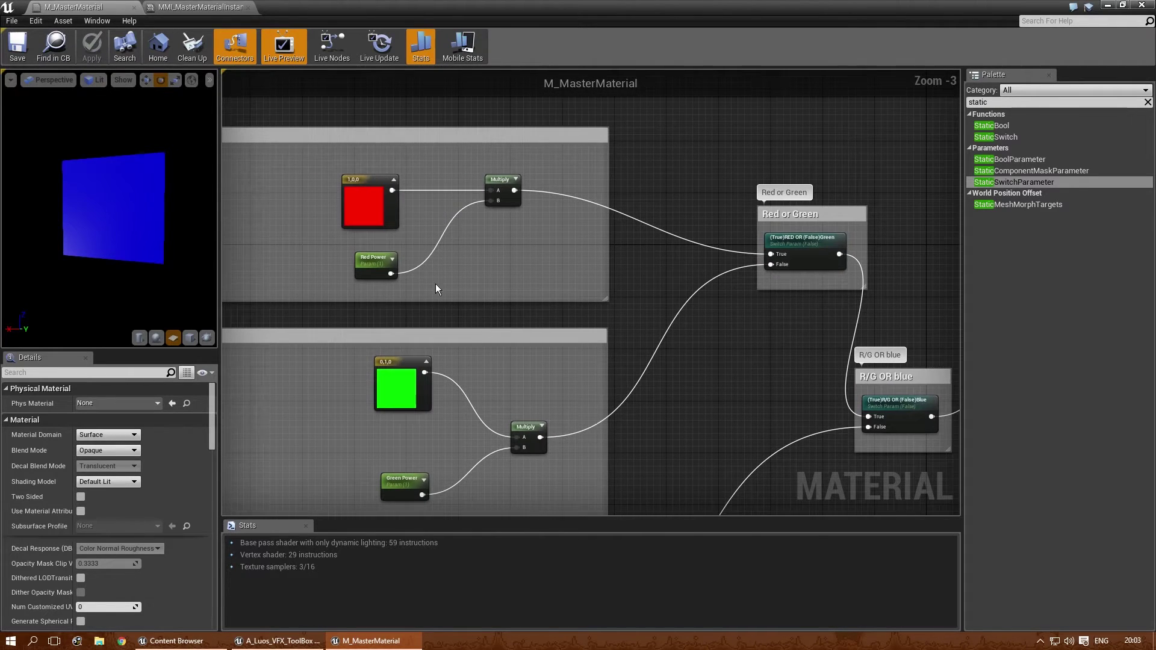
Step: Override Red Power in MMI_MasterMaterialInstance_Red and set it to 4
click(201, 8)
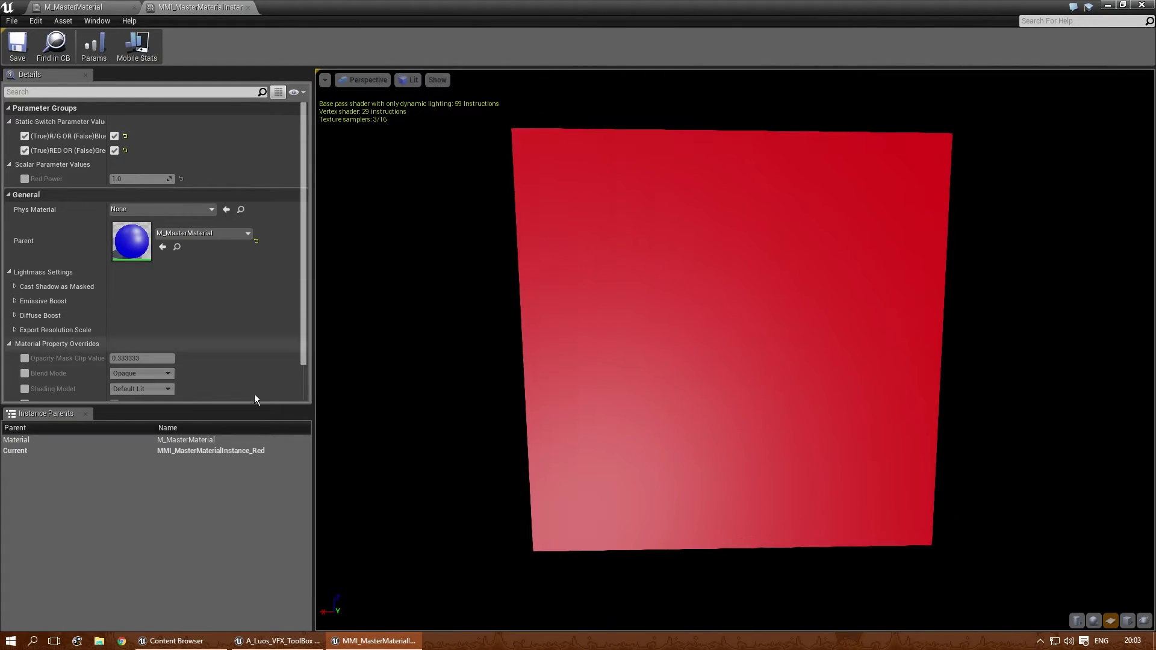
click(24, 179)
click(137, 179)
text(4)
key(Return)
click(348, 480)
Step: Locate MI_MasterMaterialInstance_Red_Instance in the Content Browser and open it alongside its parent instance
key(ctrl+b)
double_click(459, 107)
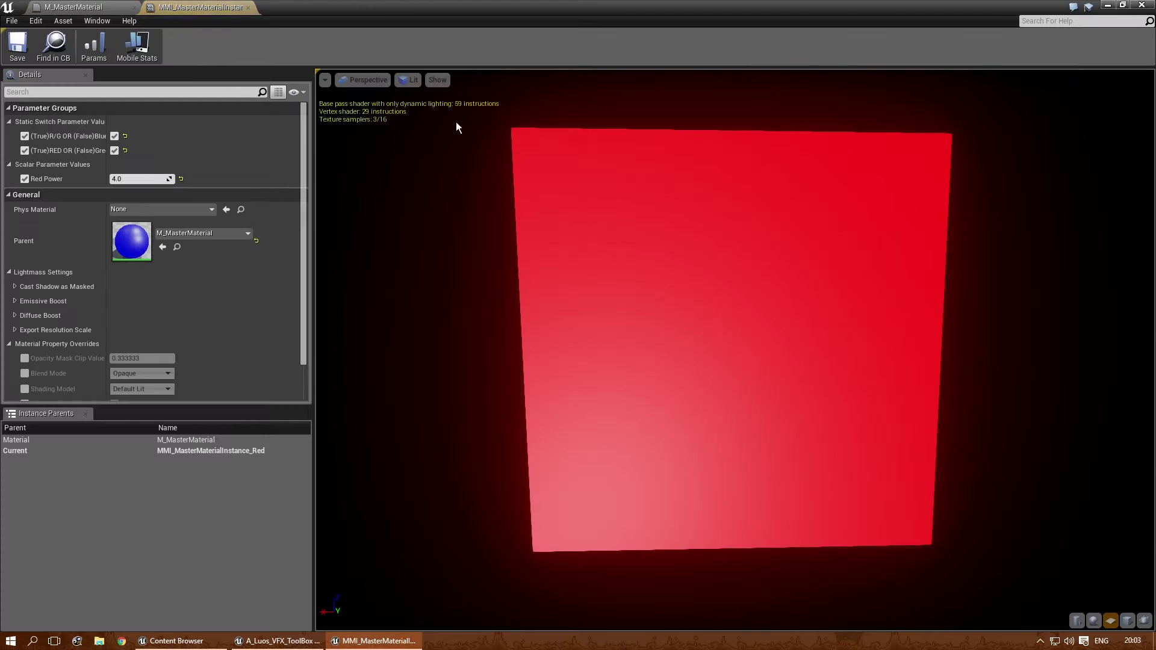
click(90, 7)
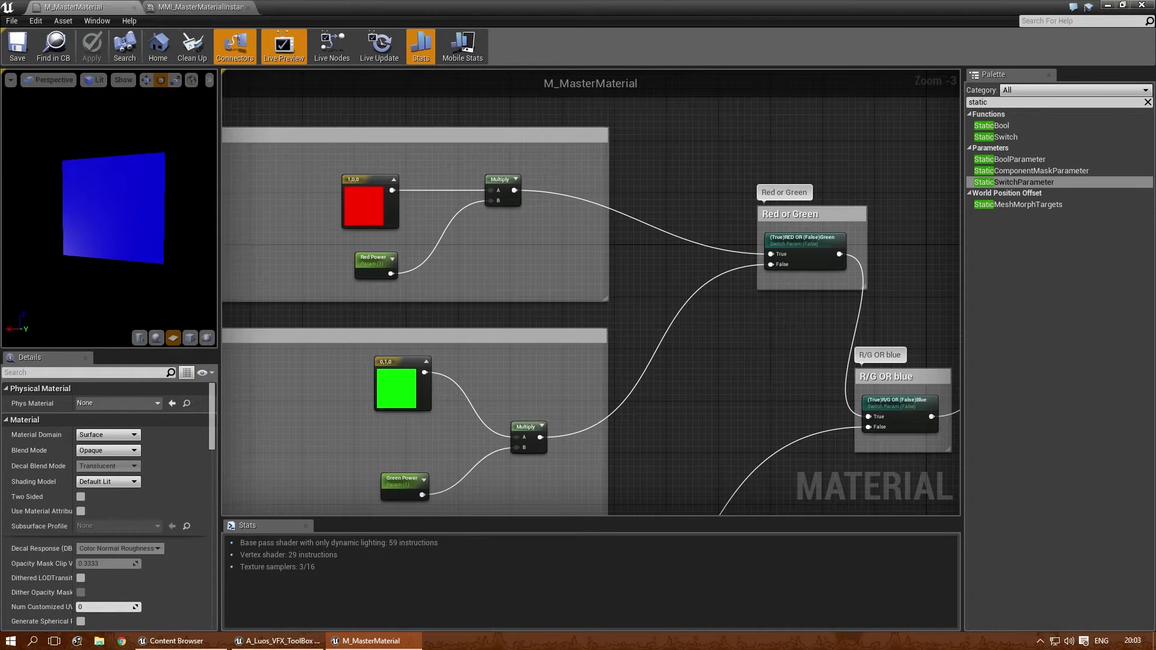
click(201, 6)
key(ctrl+b)
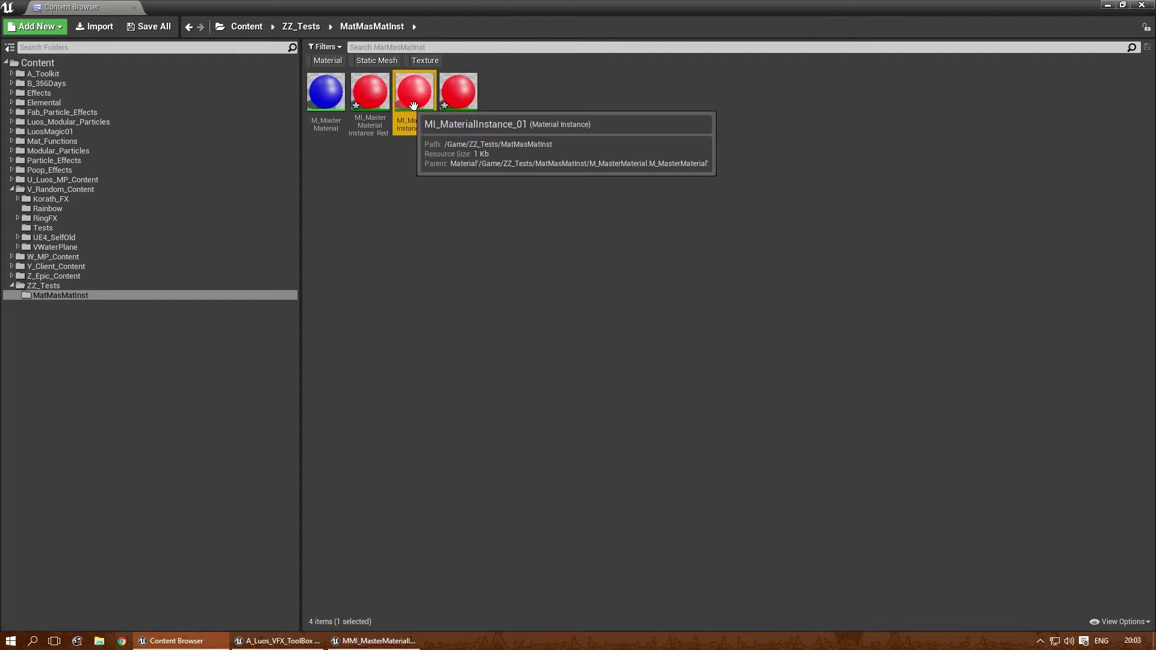
click(374, 129)
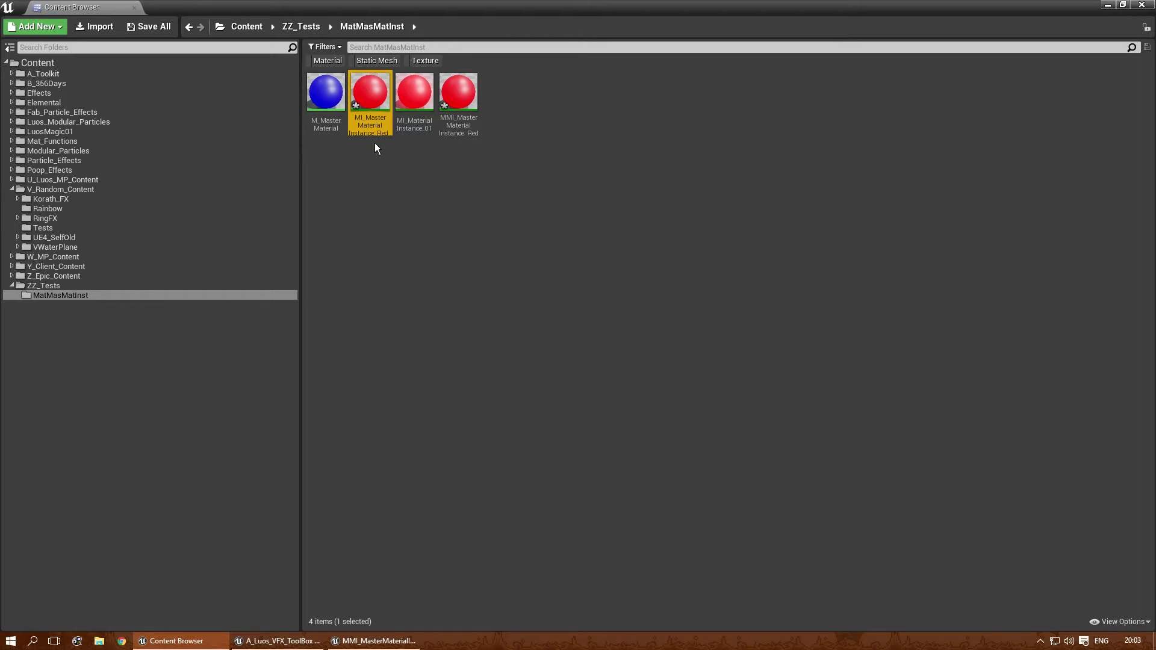
double_click(371, 94)
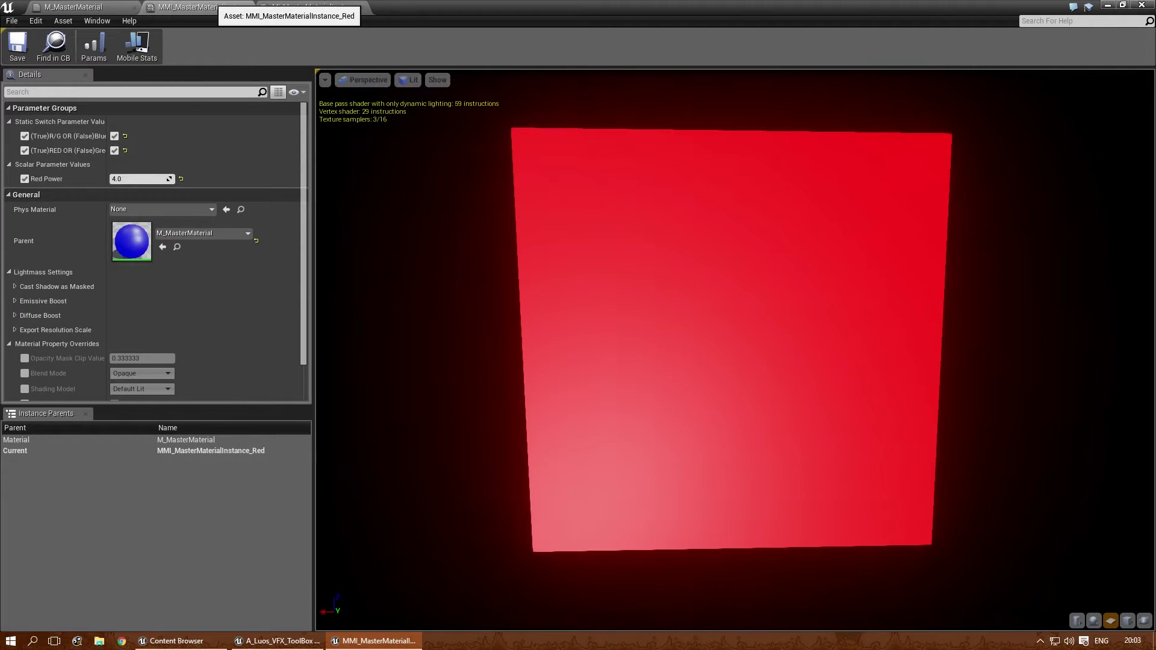
Step: Set Red Power to 8 in MMI_MasterMaterialInstance_Red
click(225, 6)
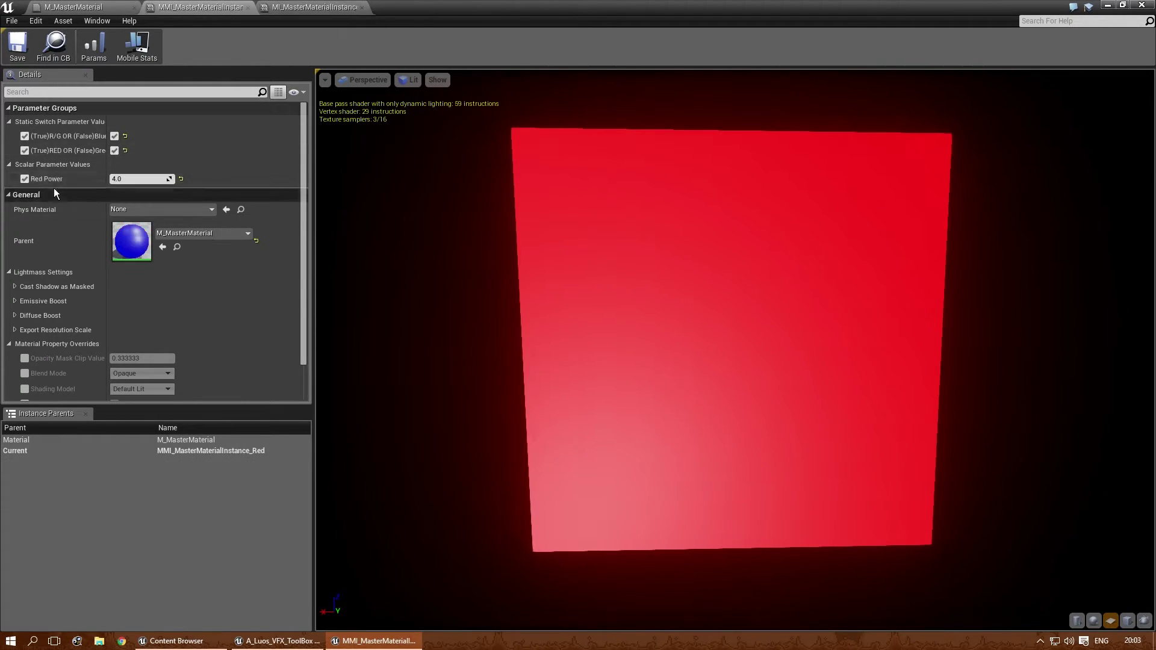
click(121, 179)
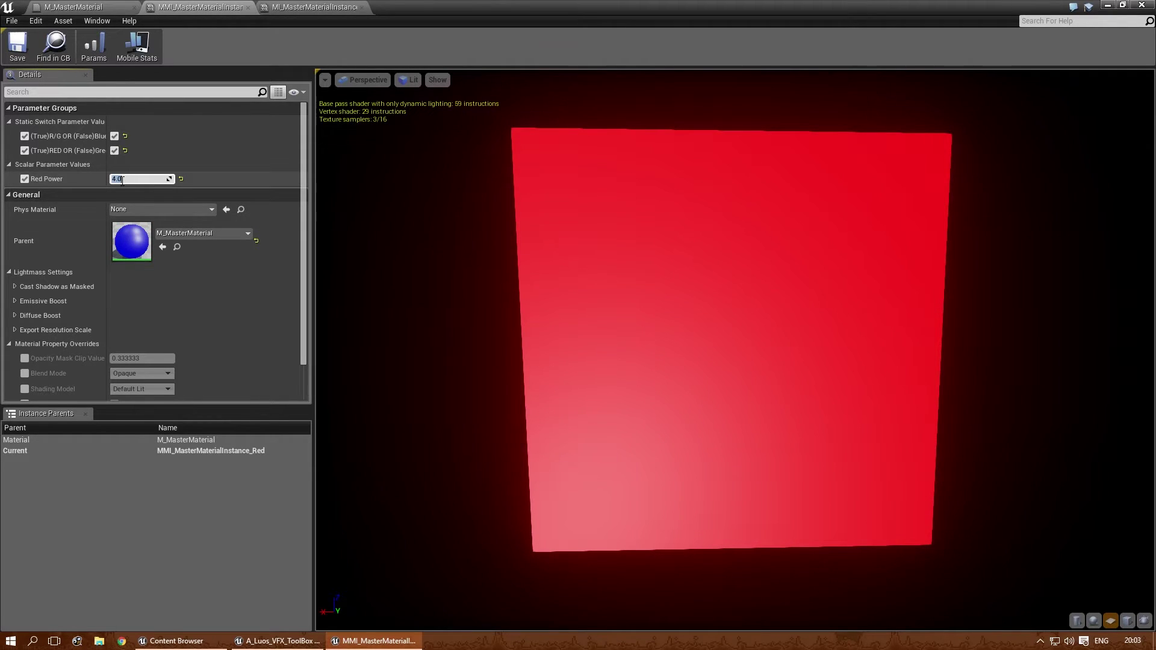
text(8)
key(Return)
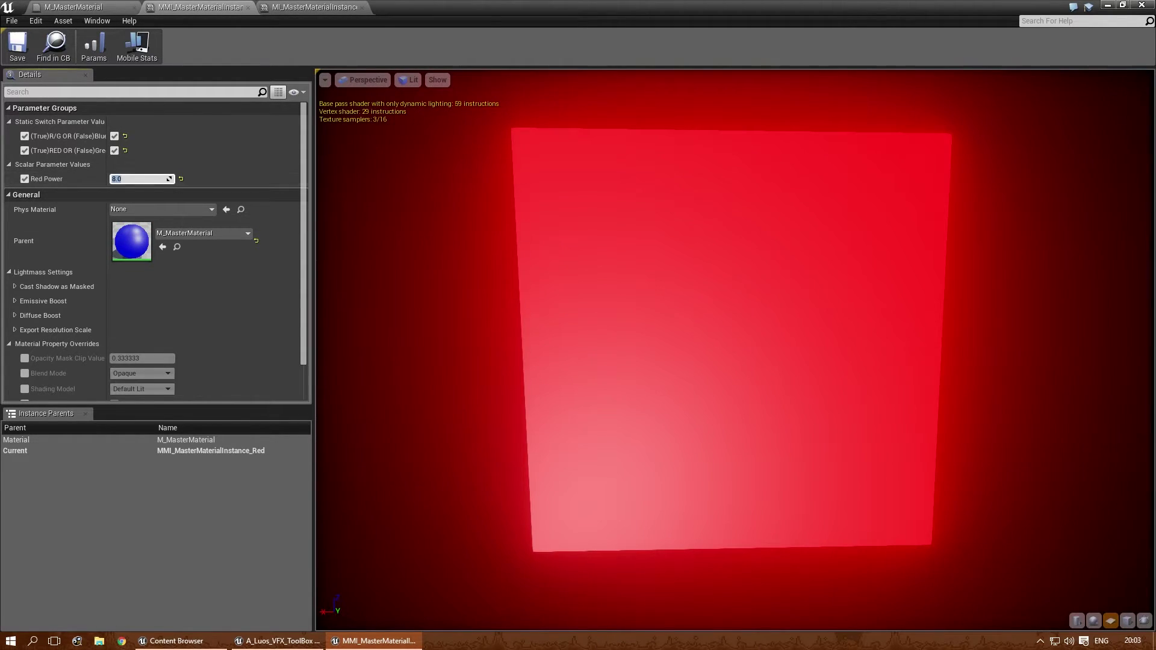
Step: Close and reopen MI_MasterMaterialInstance_Red_Instance to check its inherited Red Power, and close it again
click(299, 6)
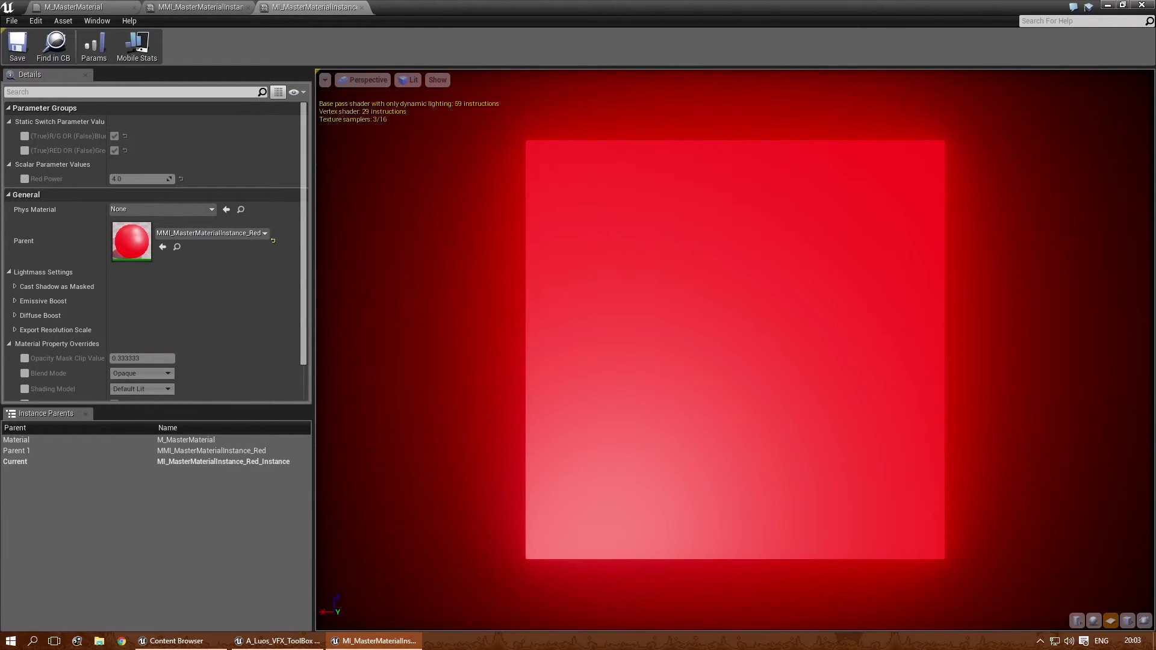
click(362, 7)
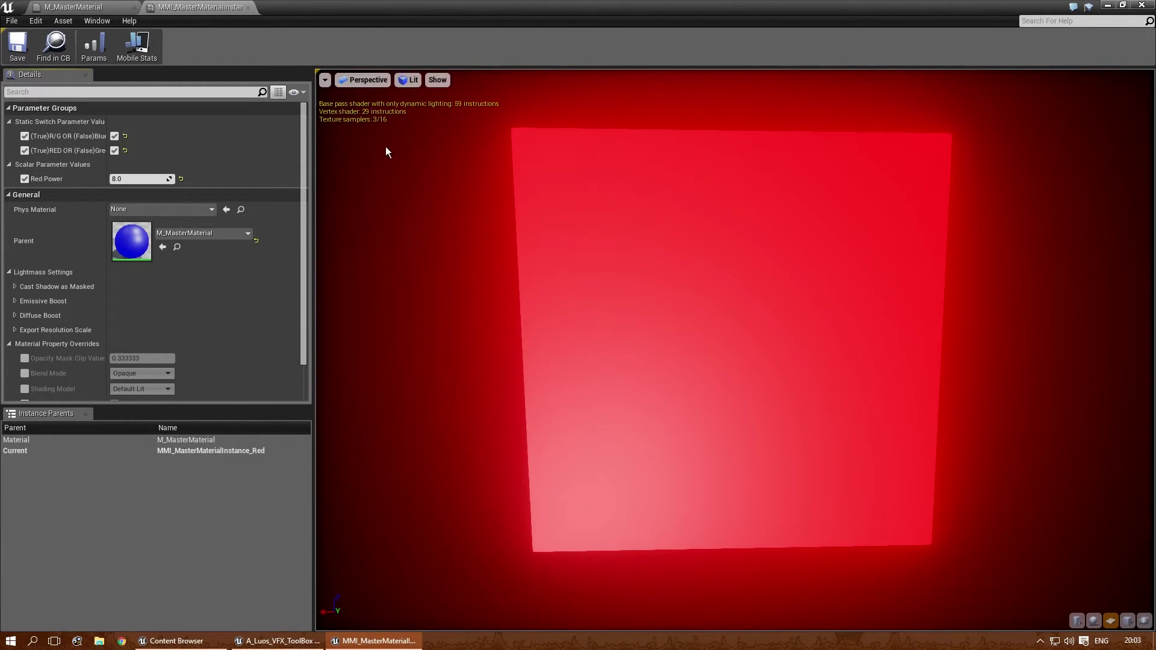
key(ctrl+b)
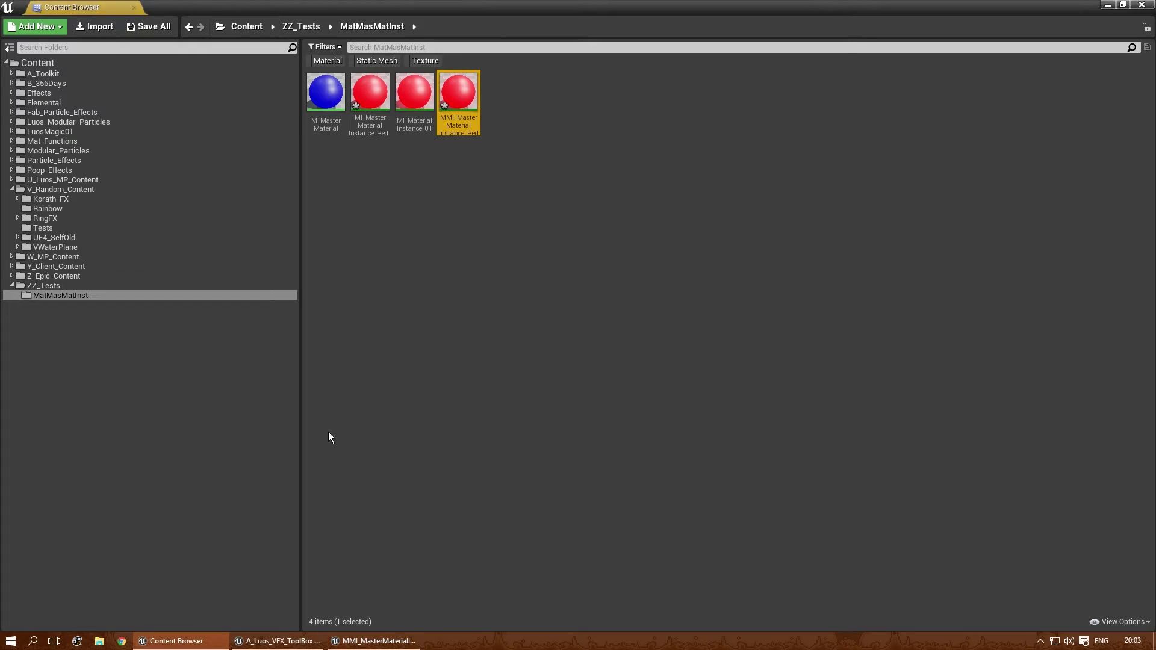
double_click(464, 103)
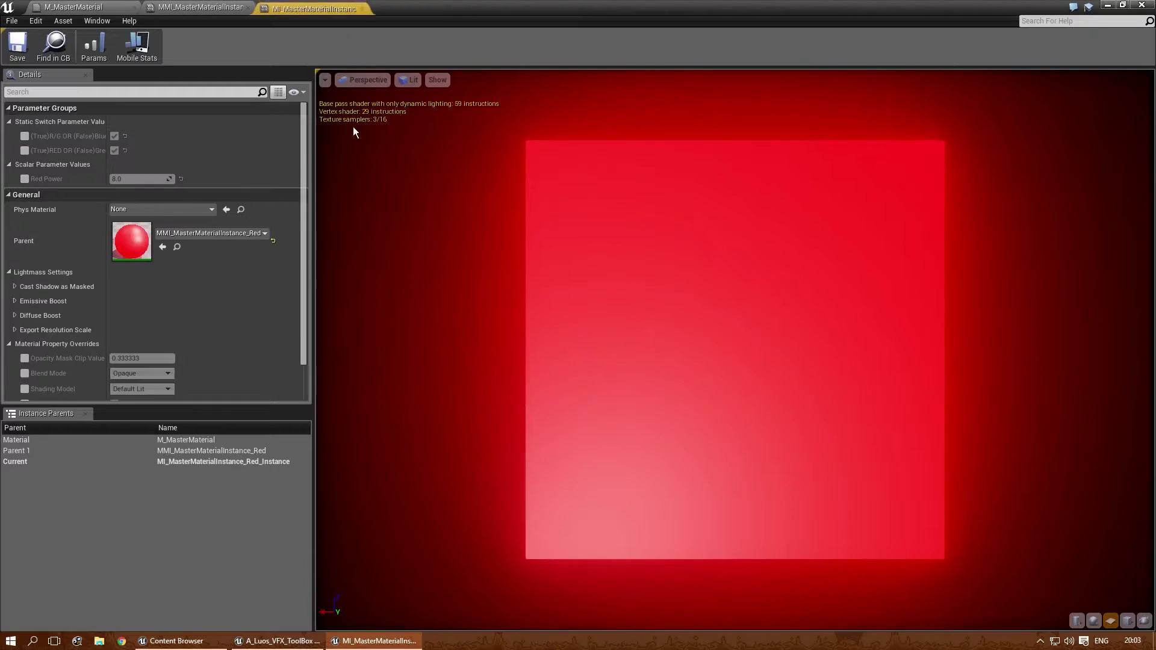
click(362, 7)
Step: Set Red Power to 12 in MMI_MasterMaterialInstance_Red
click(120, 180)
text(12)
key(Return)
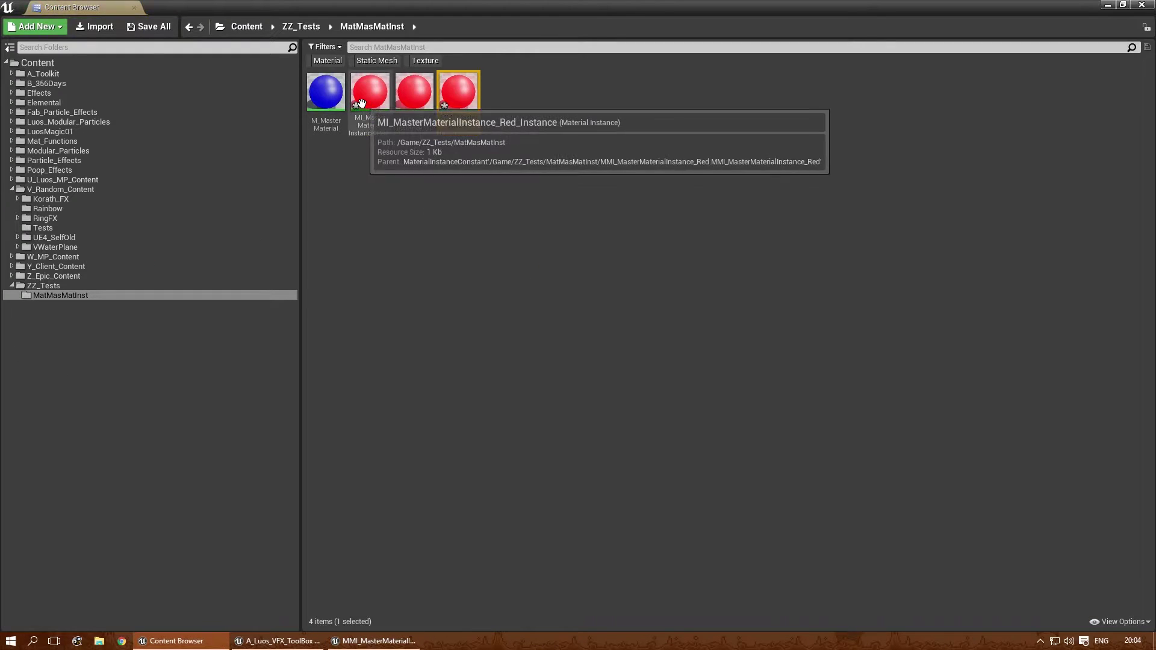
Step: Reopen MI_MasterMaterialInstance_Red_Instance and compare its Red Power and preview with those of MMI_MasterMaterialInstance_Red
double_click(459, 99)
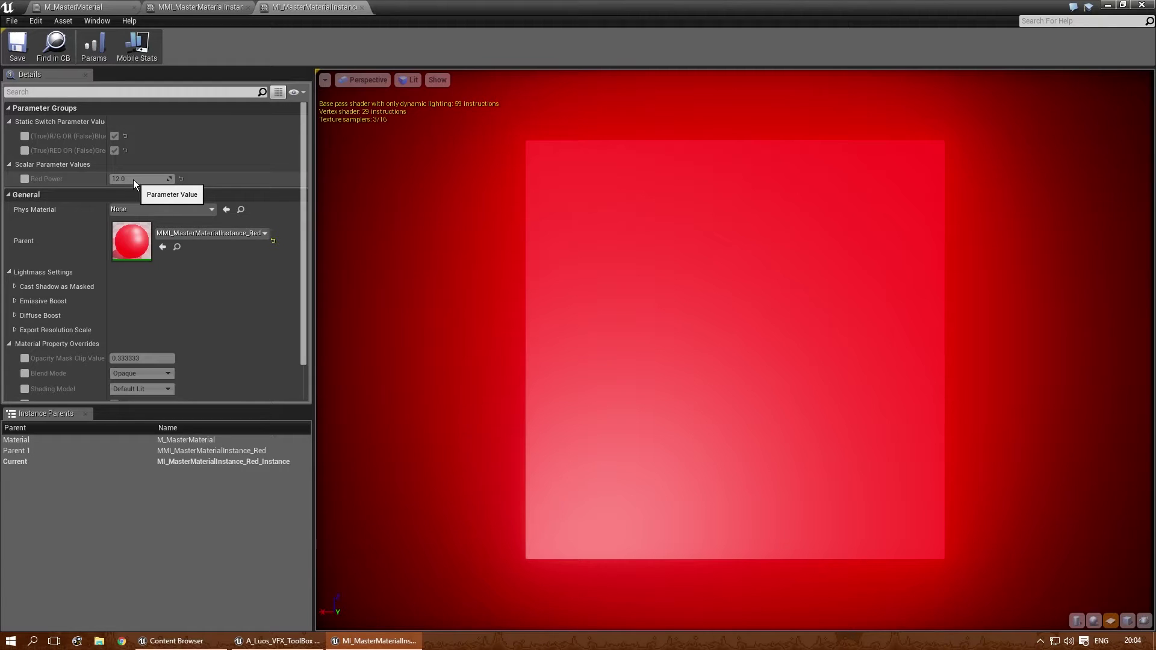
click(196, 7)
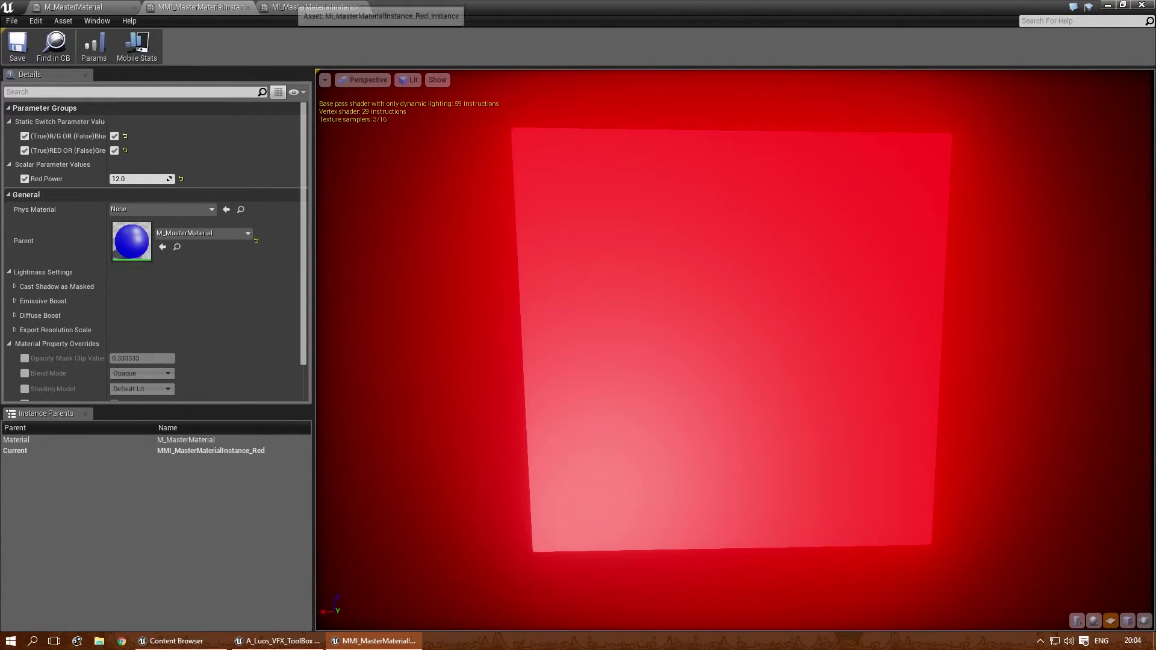
click(314, 7)
drag(423, 179, 478, 203)
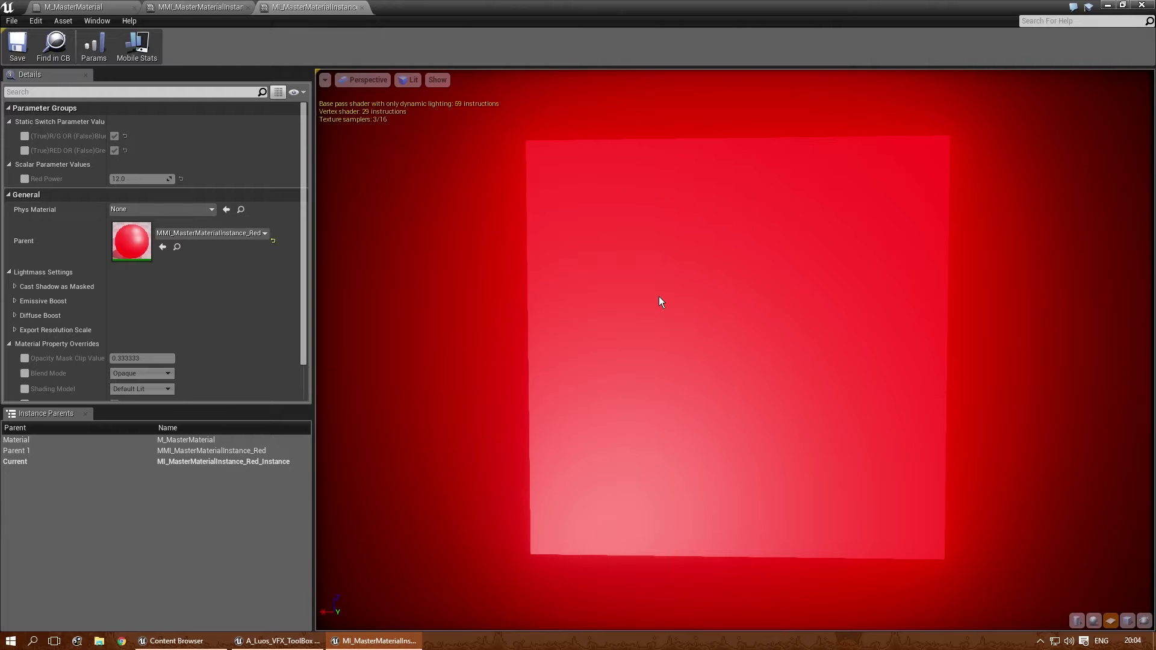
click(199, 7)
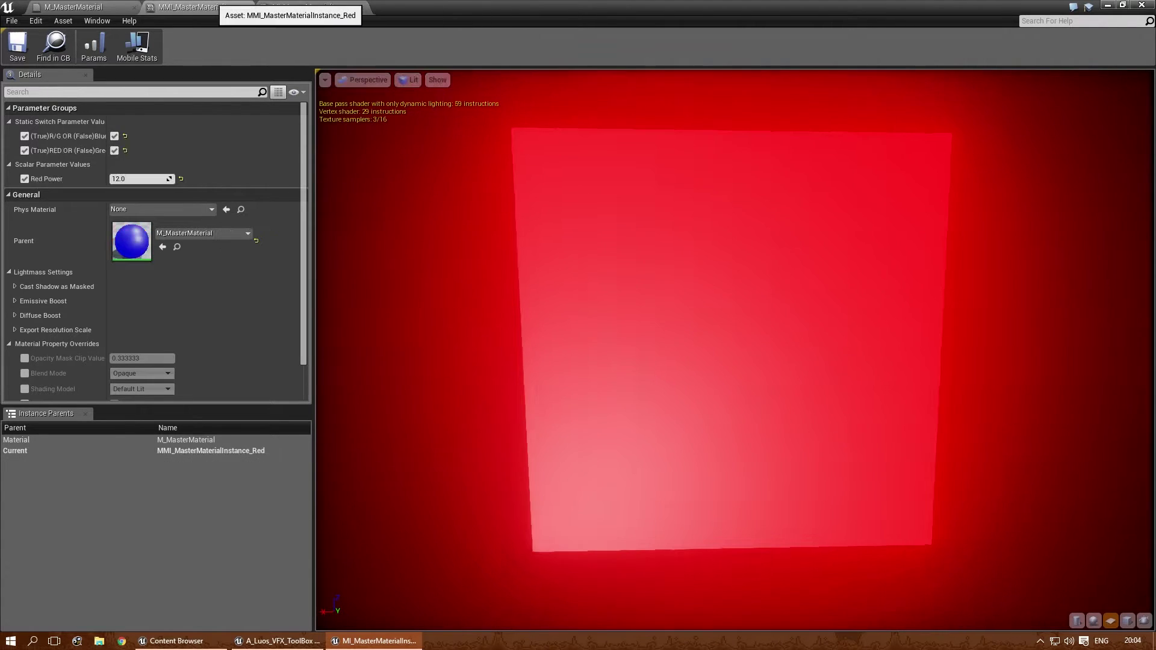
click(312, 7)
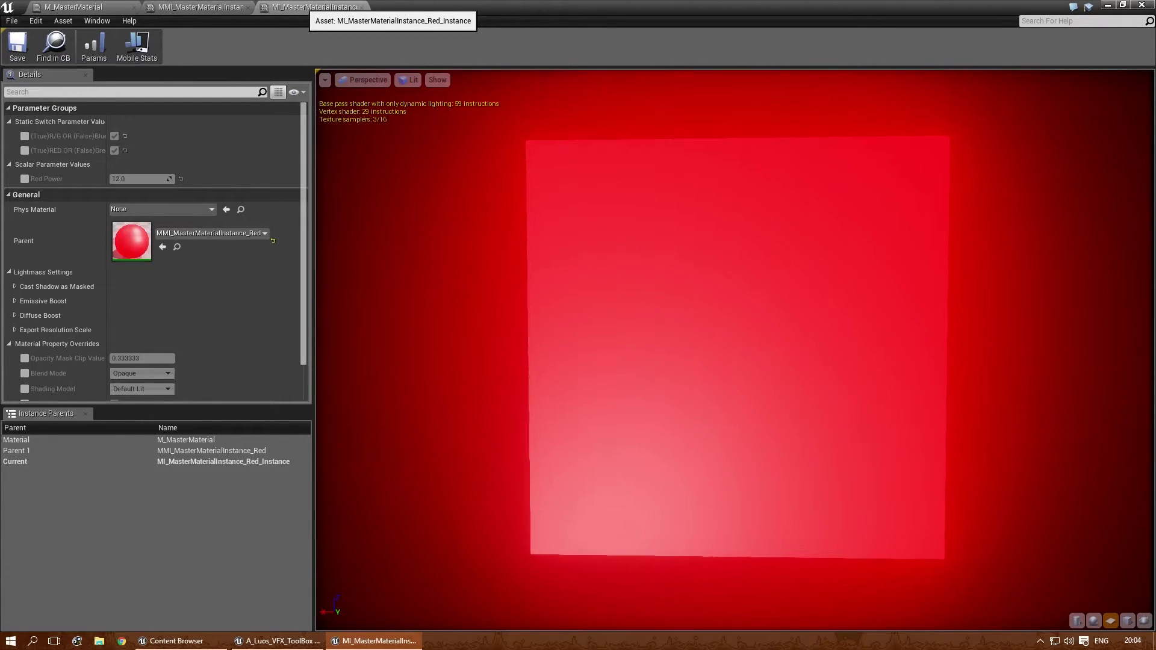
mouse_move(576, 341)
mouse_down()
mouse_move(602, 344)
mouse_move(578, 341)
mouse_up()
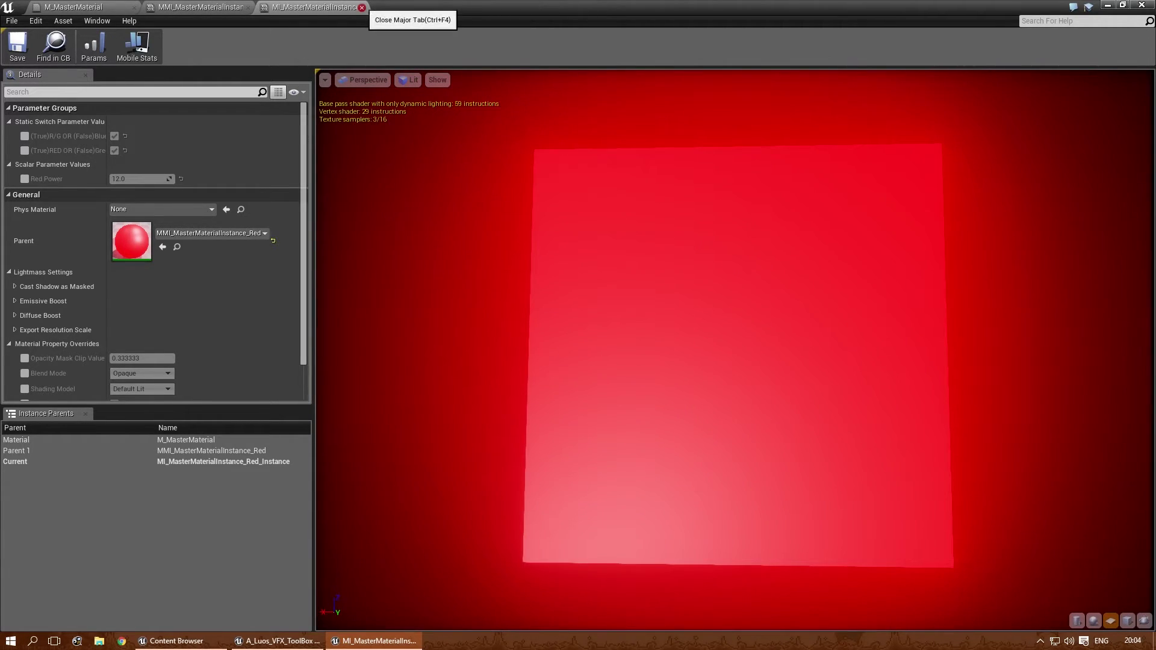
Step: Close the editors of both red instances and of M_MasterMaterial to return to the Content Browser
click(362, 7)
click(248, 8)
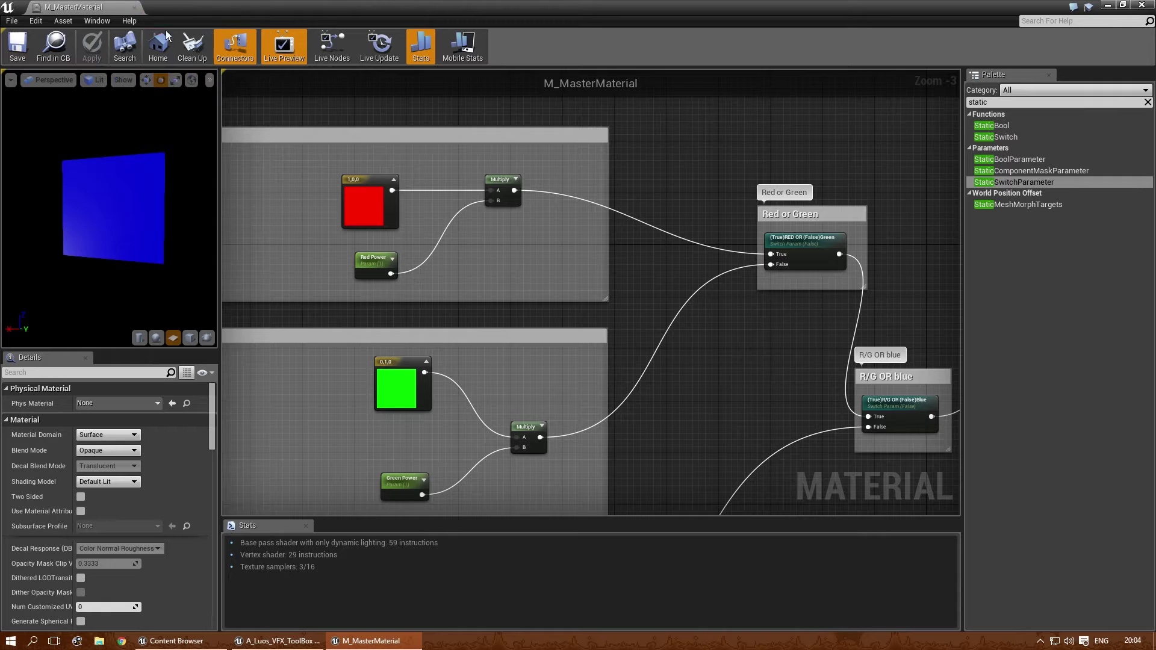
click(133, 9)
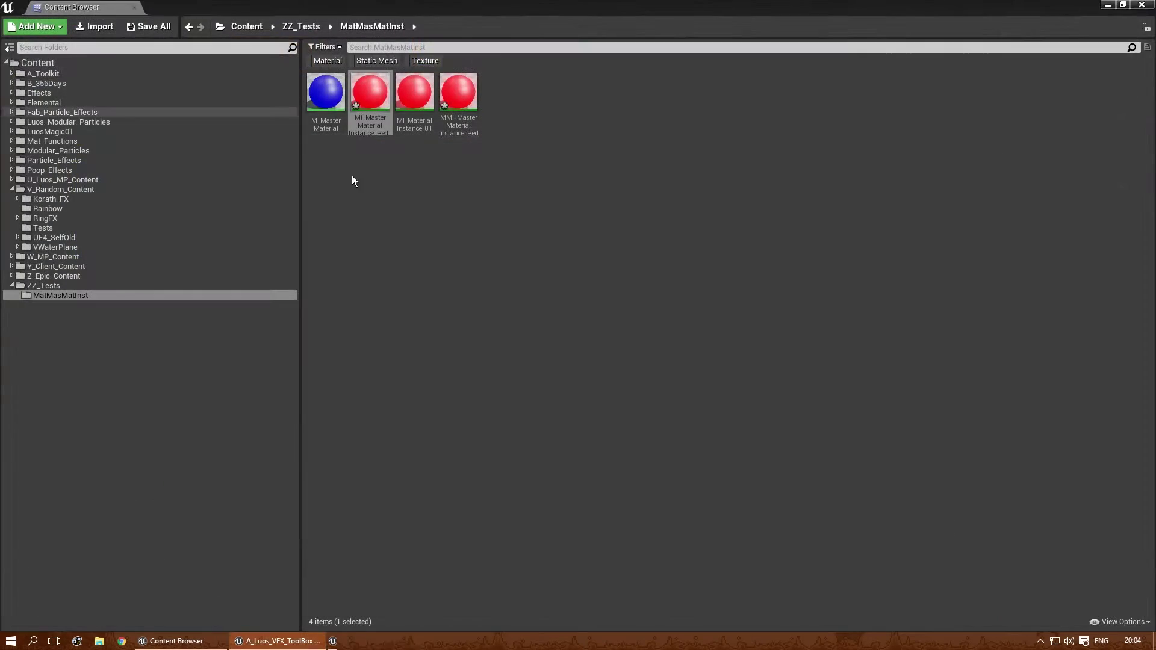
Step: Create a new folder named MasterInstances inside the MatMasMatInst folder
right_click(432, 203)
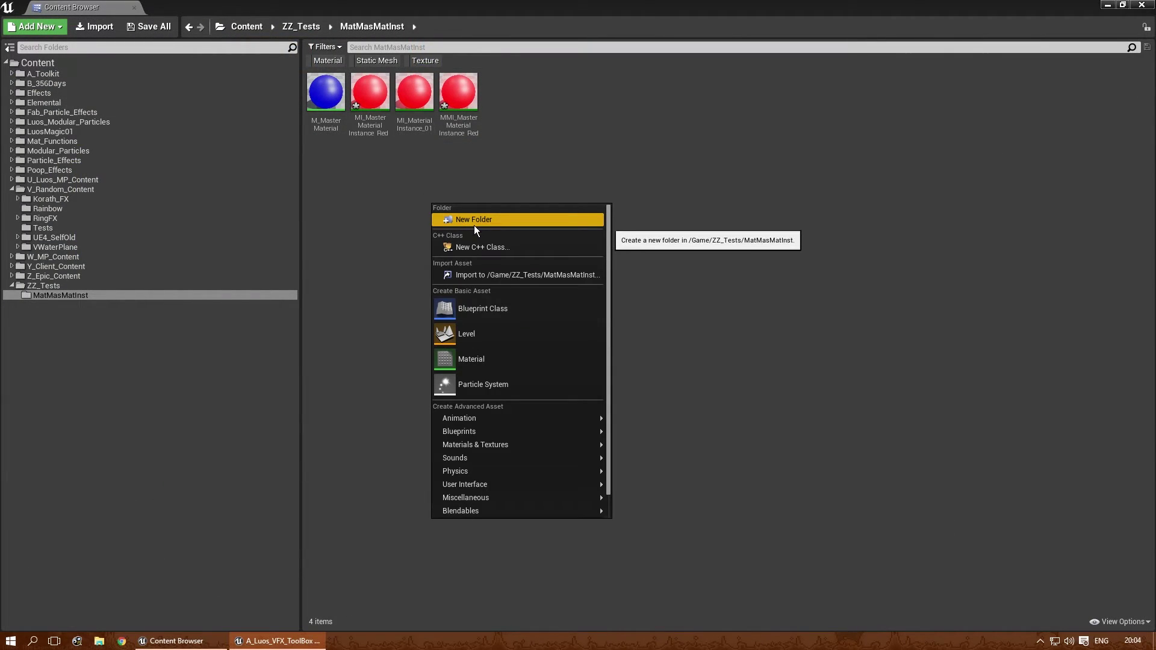
click(497, 217)
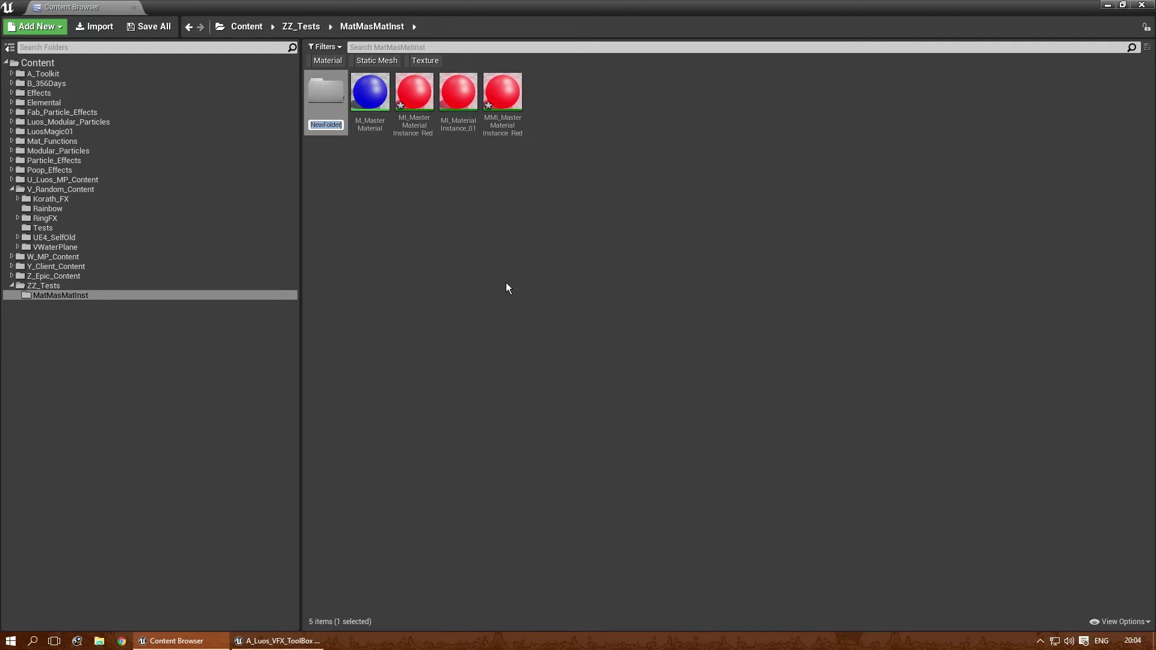
text(Master)
text( Instances)
key(Return)
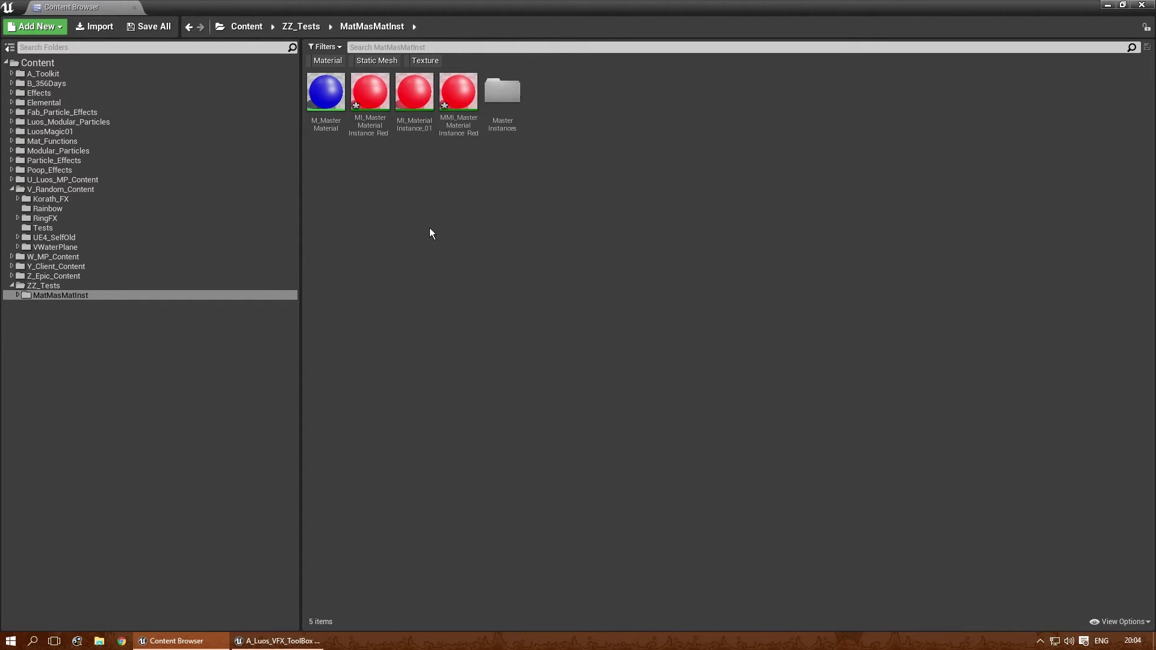
Step: Move MI_MasterMaterialInstance_Red_Instance into the MasterInstances folder and open that folder
click(378, 95)
drag(378, 95, 504, 96)
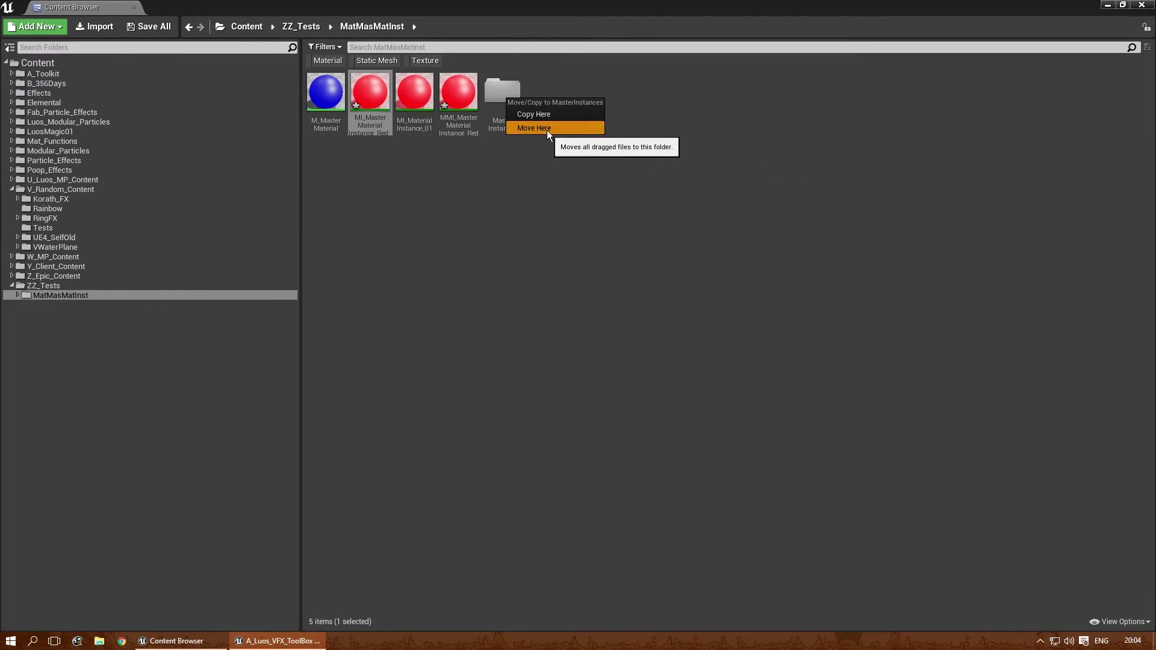
click(547, 129)
double_click(474, 103)
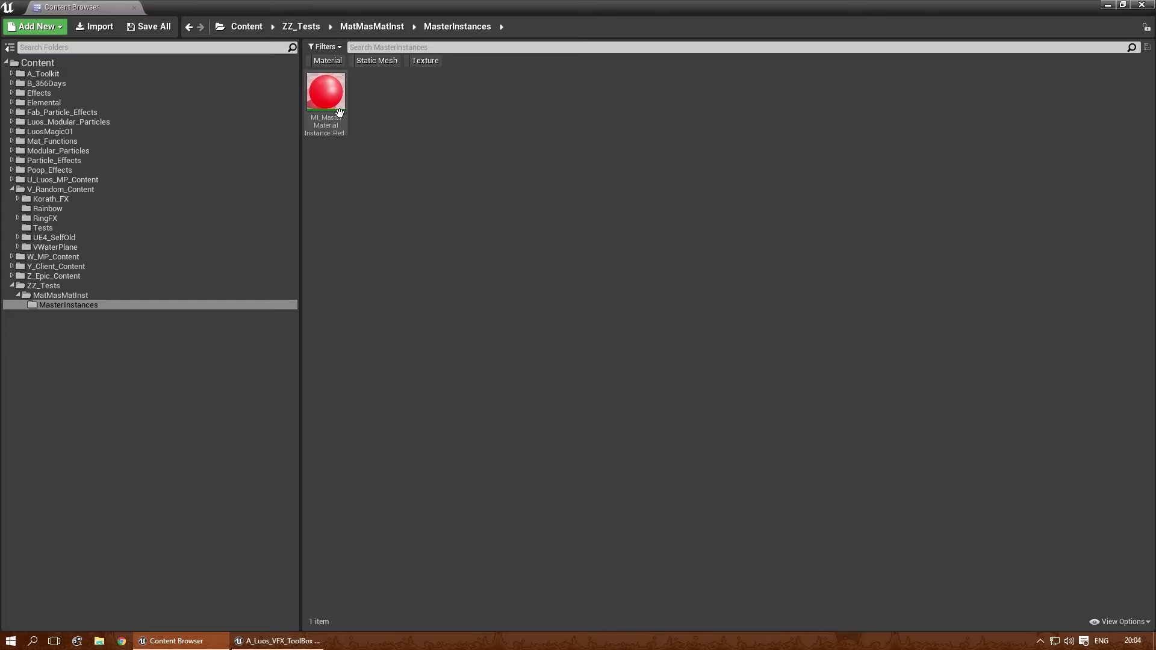
Step: Duplicate MI_MasterMaterialInstance_Red_Instance in the MasterInstances folder and name the copy MI_MasterMaterialInstance_Red_Blue
right_click(326, 90)
click(389, 172)
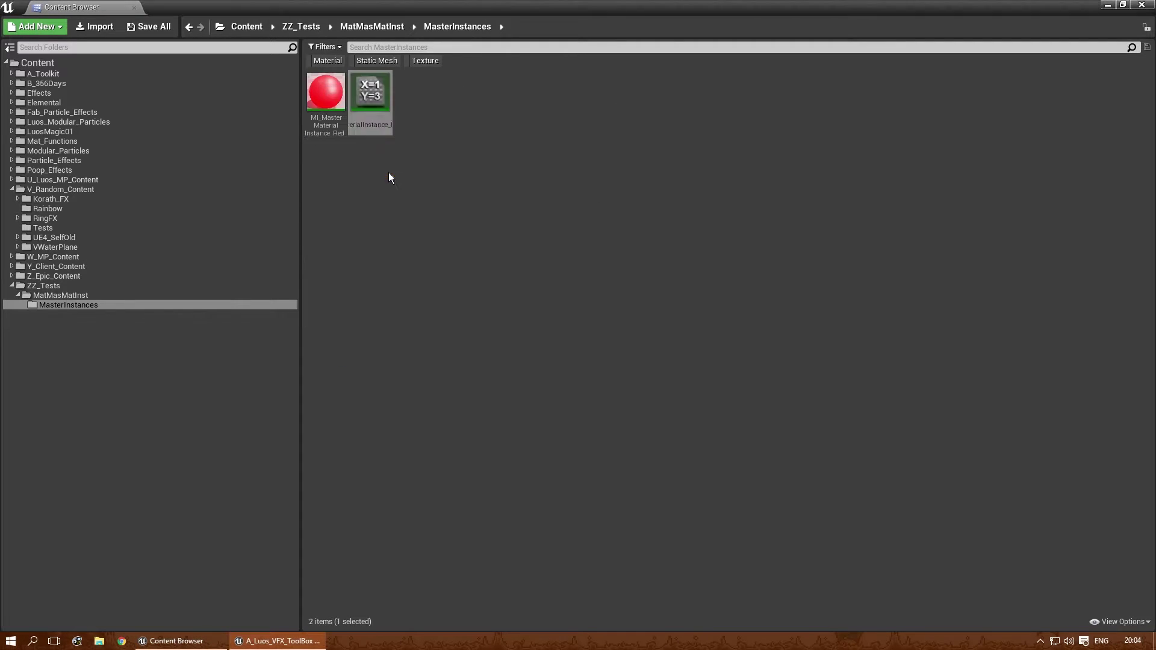
key(BackSpace)
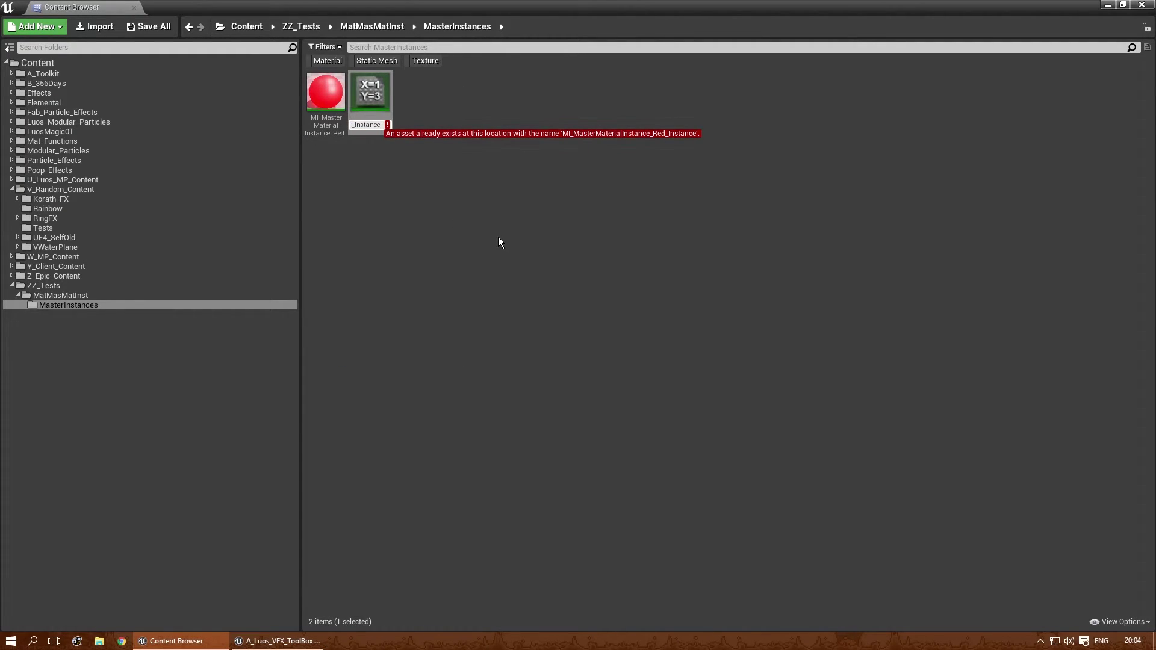
key(BackSpace)
key(BackSpace)
key(BackSpace)
key(BackSpace)
key(BackSpace)
key(BackSpace)
key(BackSpace)
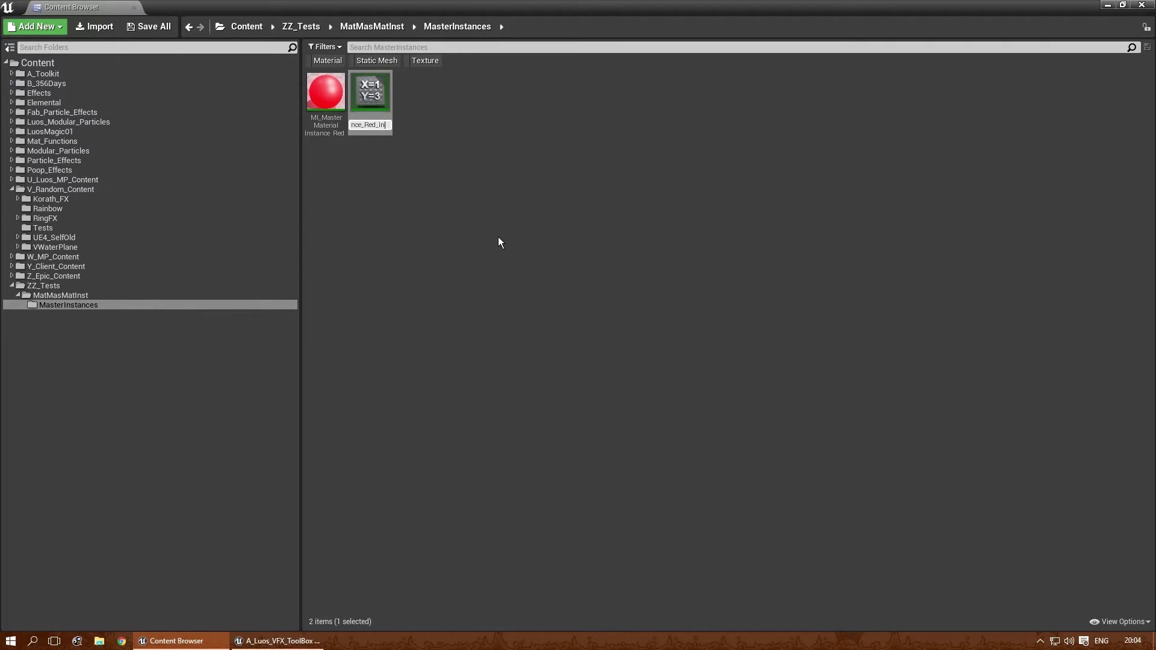
key(BackSpace)
text(Base)
key(Return)
Step: Rename the duplicated instance MI_MasterMaterialInstance_Blue and open it for editing
click(394, 154)
click(323, 110)
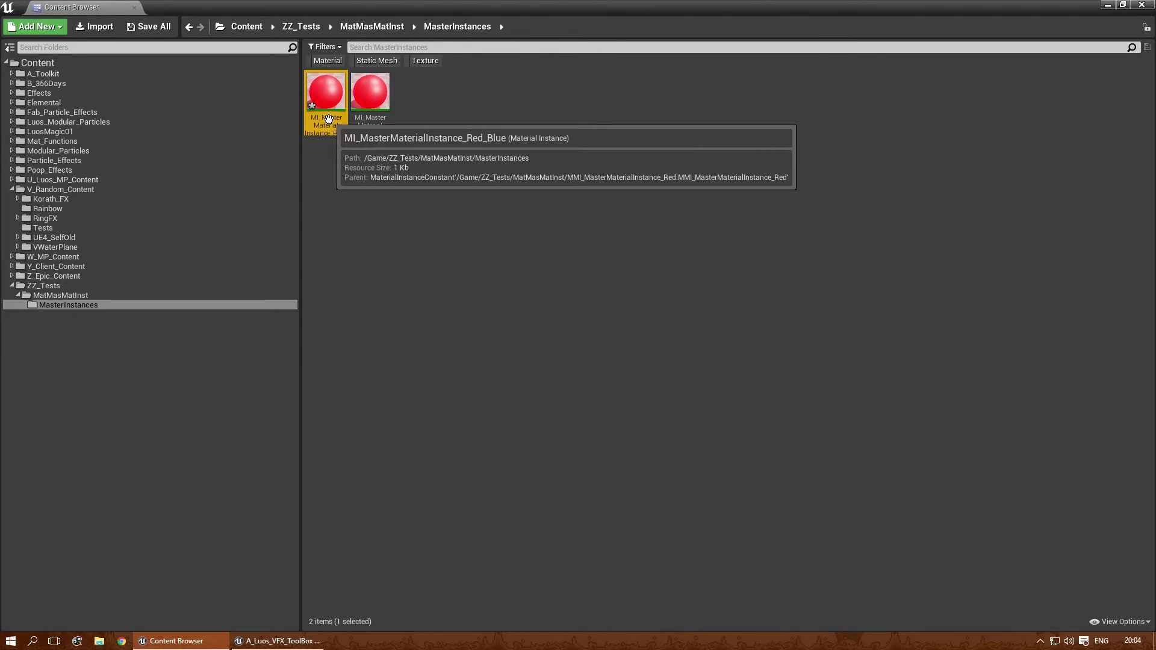
key(F2)
key(End)
key(BackSpace)
key(BackSpace)
key(BackSpace)
key(BackSpace)
key(BackSpace)
key(BackSpace)
key(BackSpace)
key(BackSpace)
text(Blue)
key(Return)
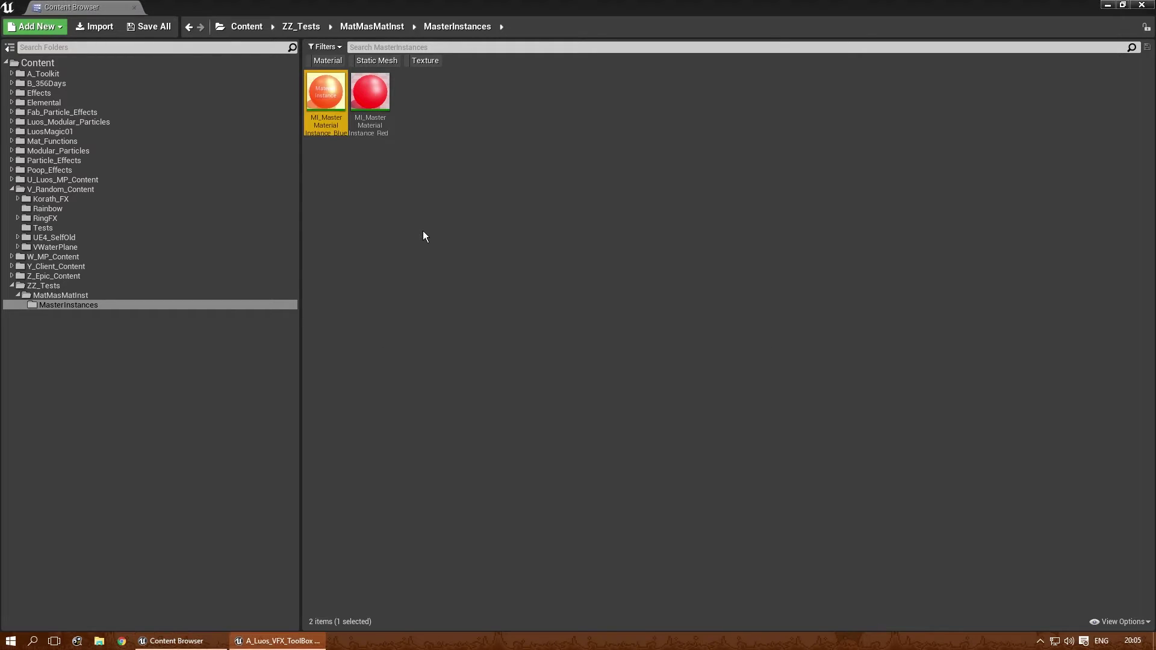
double_click(326, 91)
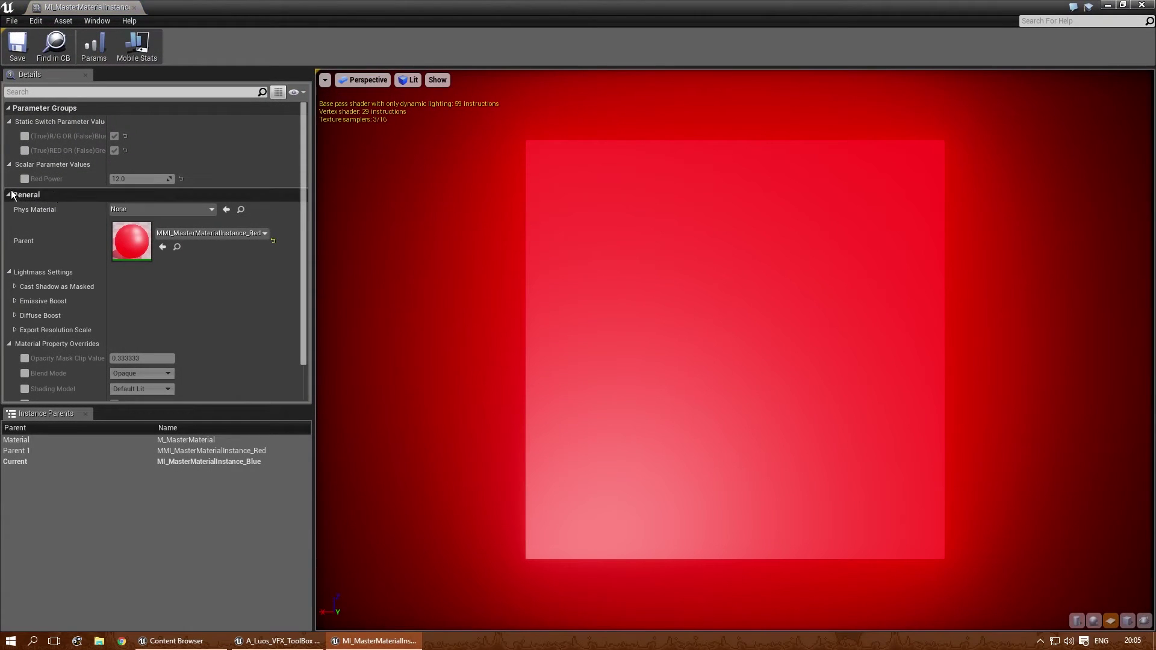
Step: Override the R/G or Blue switch to false in MI_MasterMaterialInstance_Blue, enable its Blue Power override, and close the instance
click(25, 151)
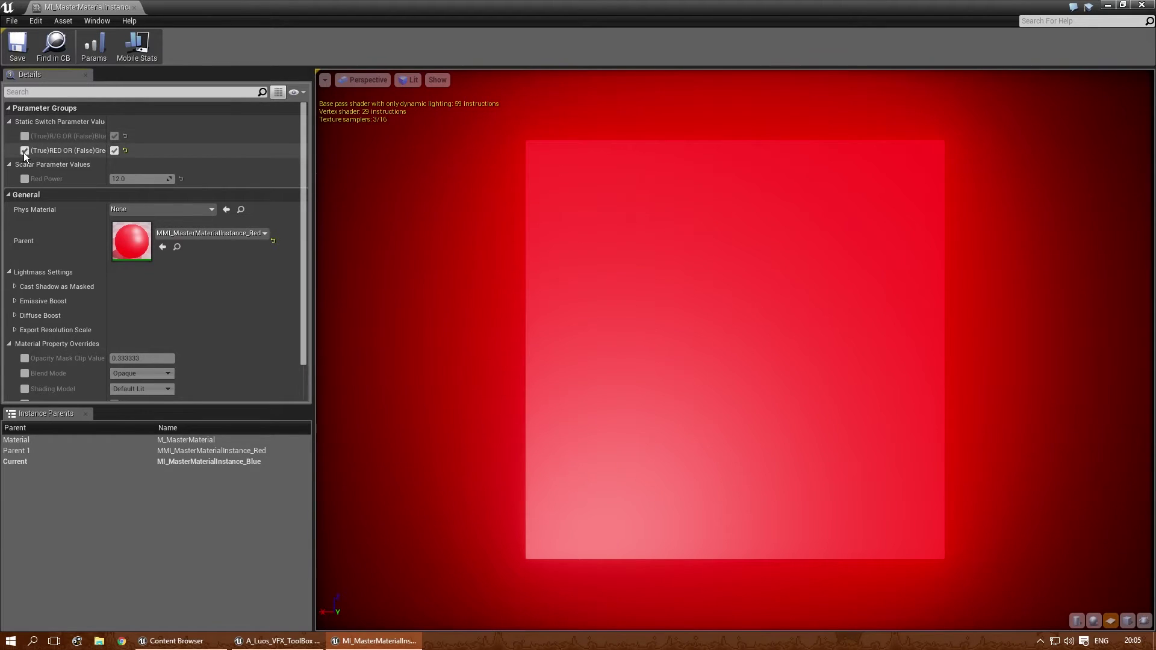
click(24, 136)
click(115, 137)
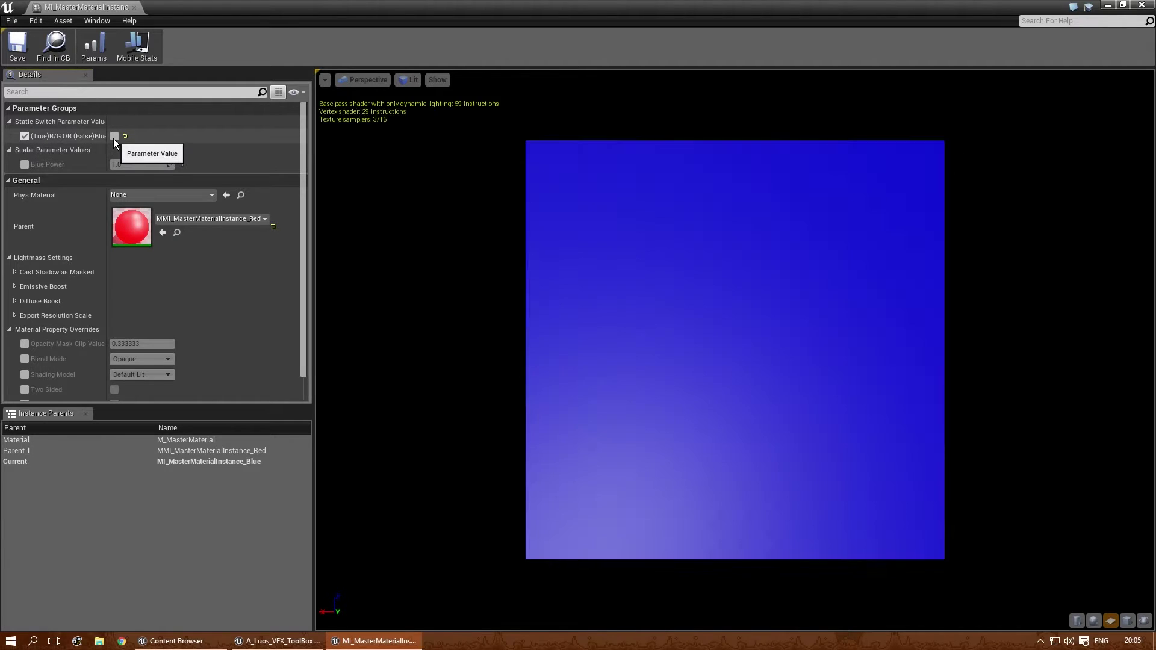
drag(458, 241, 482, 241)
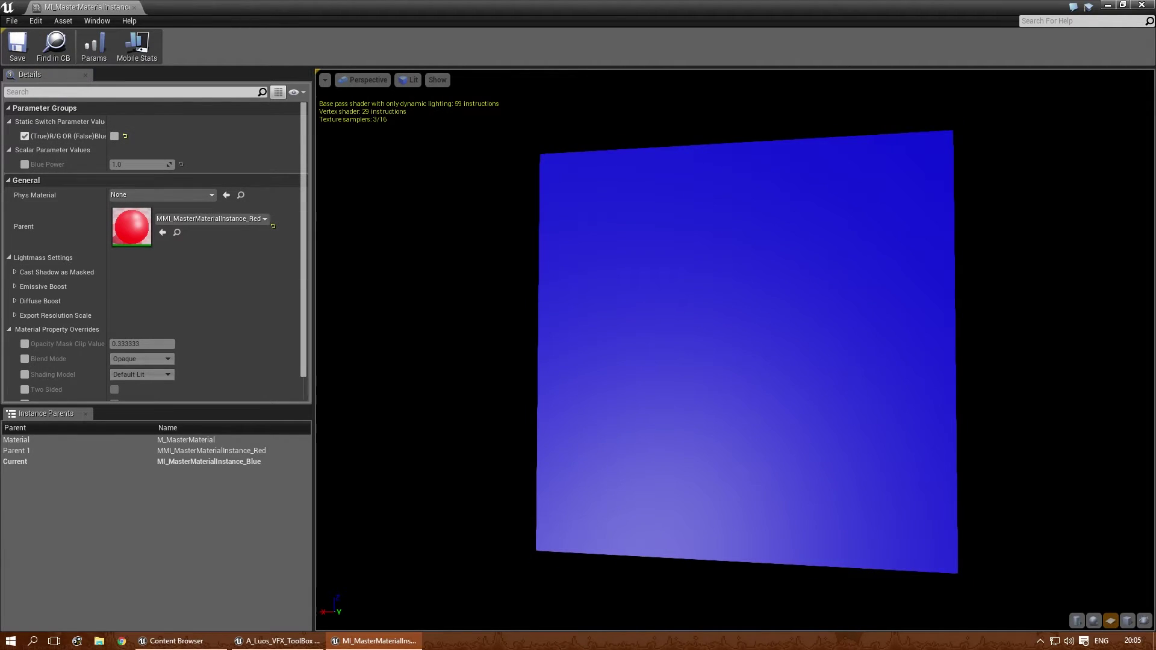
click(25, 164)
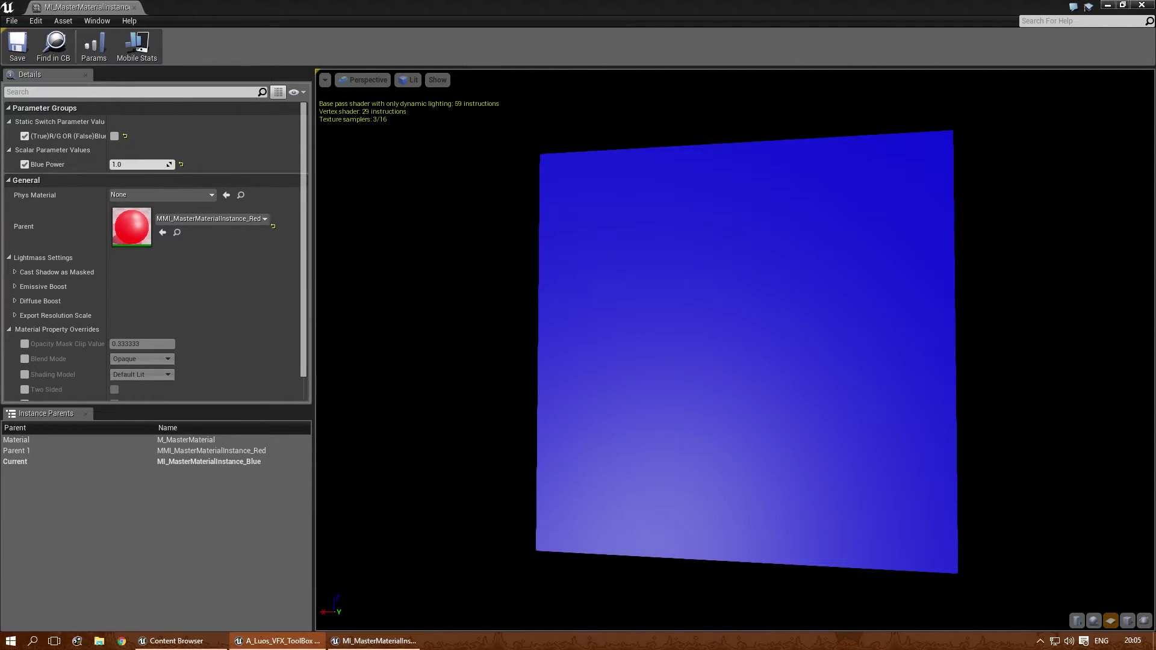
click(135, 9)
Step: Duplicate the red material instance in MasterInstances and name the copy MI_MasterMaterialInstance_Green
click(371, 92)
right_click(371, 92)
click(431, 172)
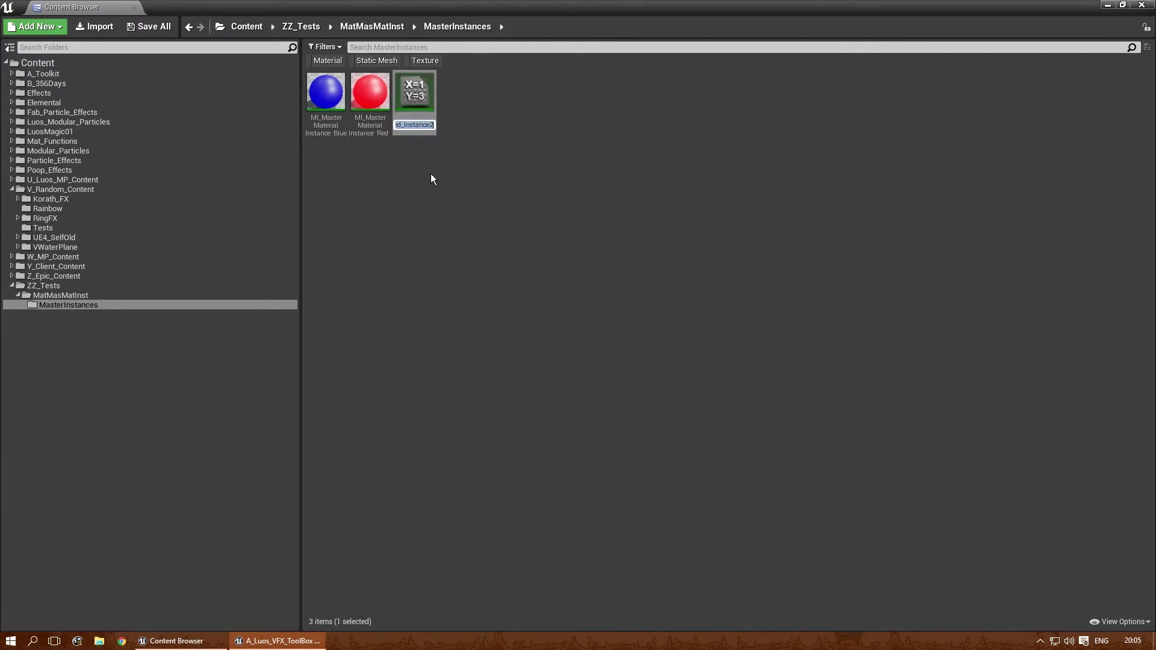
key(End)
key(BackSpace)
key(BackSpace)
key(BackSpace)
key(BackSpace)
key(BackSpace)
key(BackSpace)
key(BackSpace)
key(BackSpace)
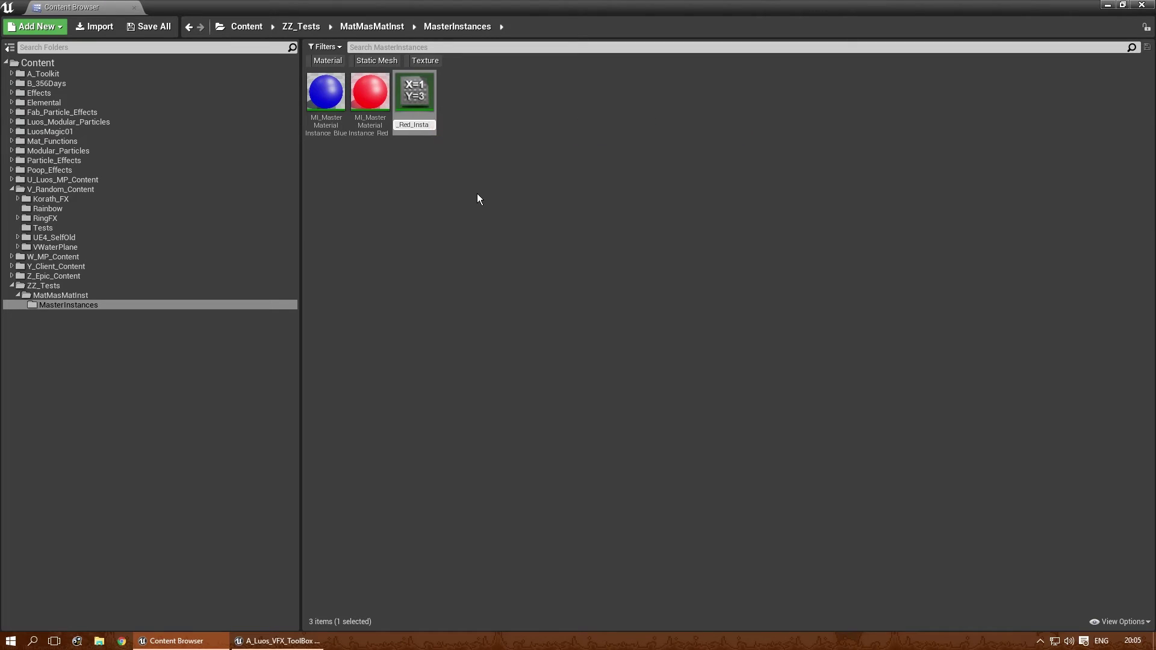
key(BackSpace)
key(BackSpace)
key(BackSpace)
key(BackSpace)
key(BackSpace)
text(Green)
key(Return)
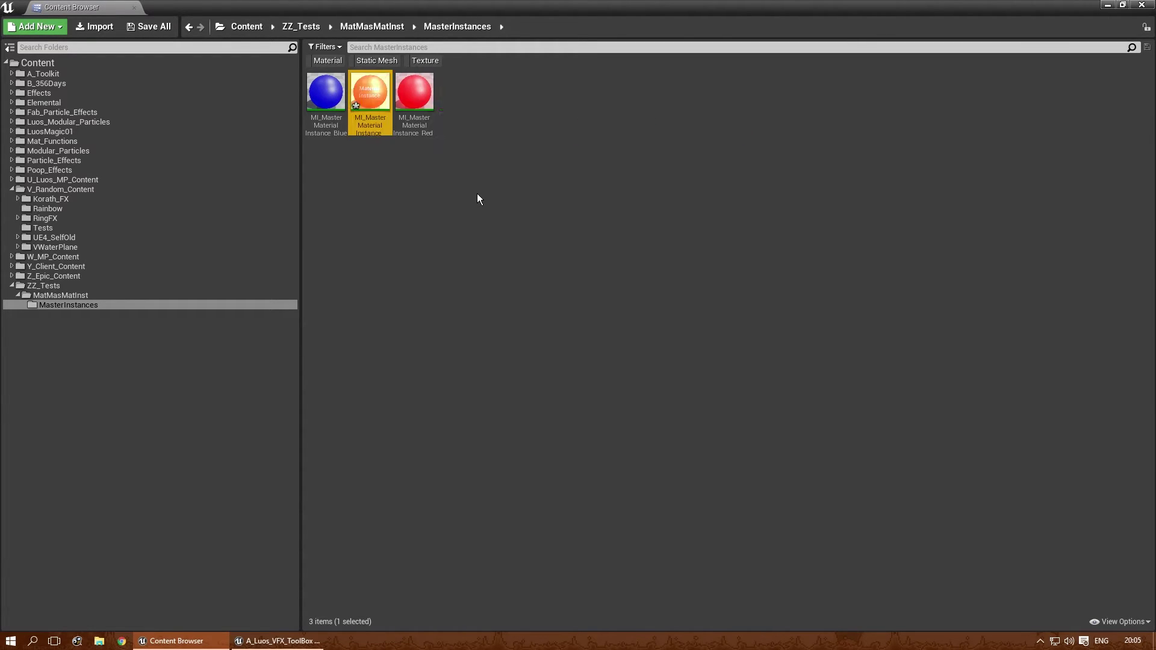
Step: Override the RED or Green switch to false in MI_MasterMaterialInstance_Green, save the instance and close it
double_click(371, 92)
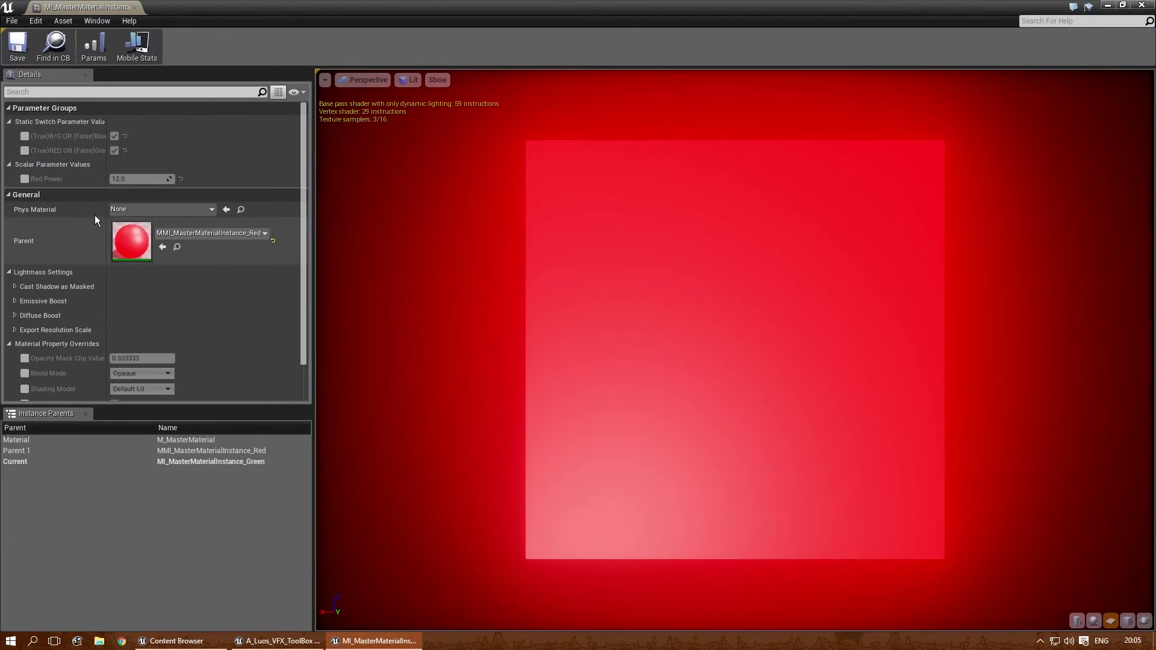
click(24, 150)
click(114, 151)
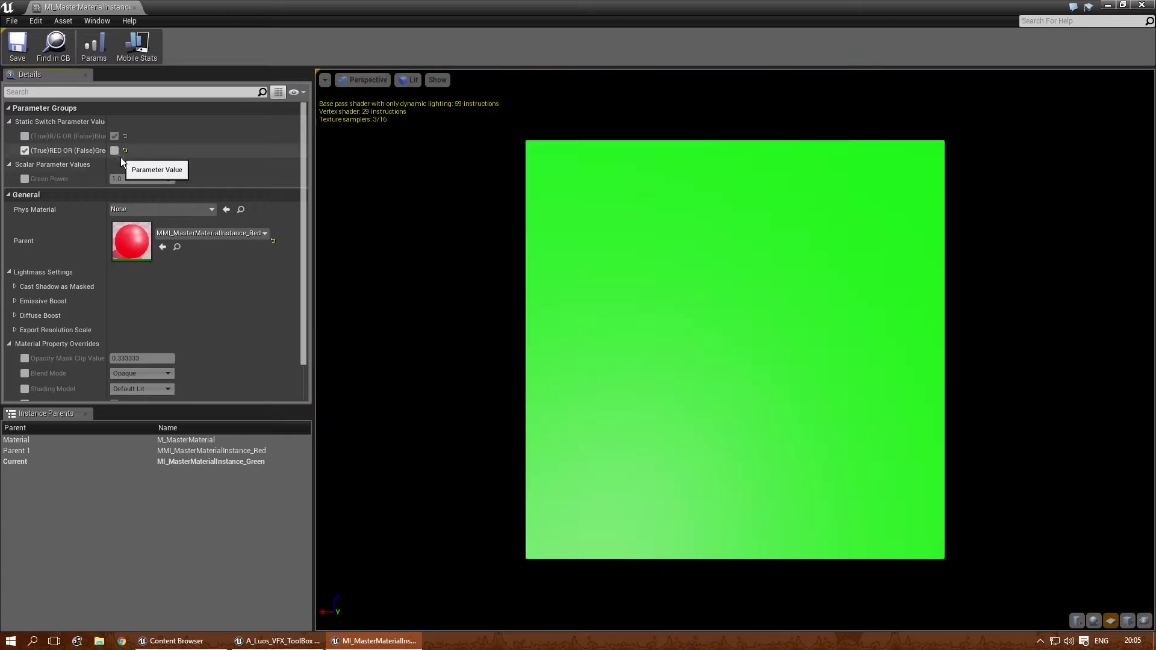
click(27, 45)
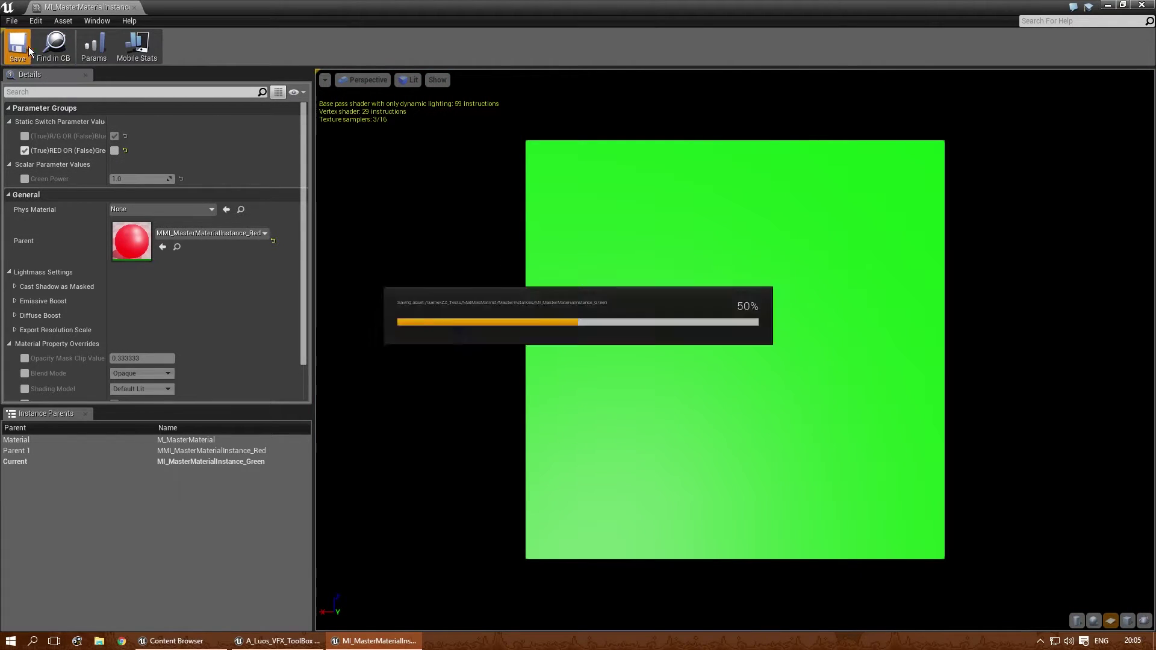
click(136, 9)
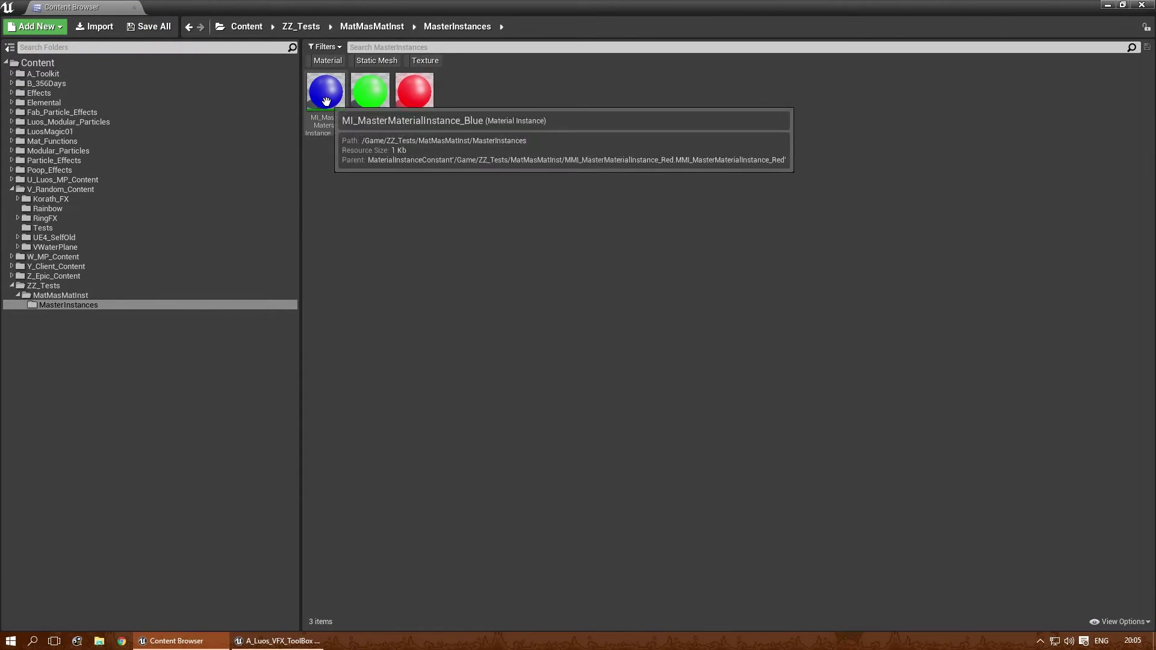
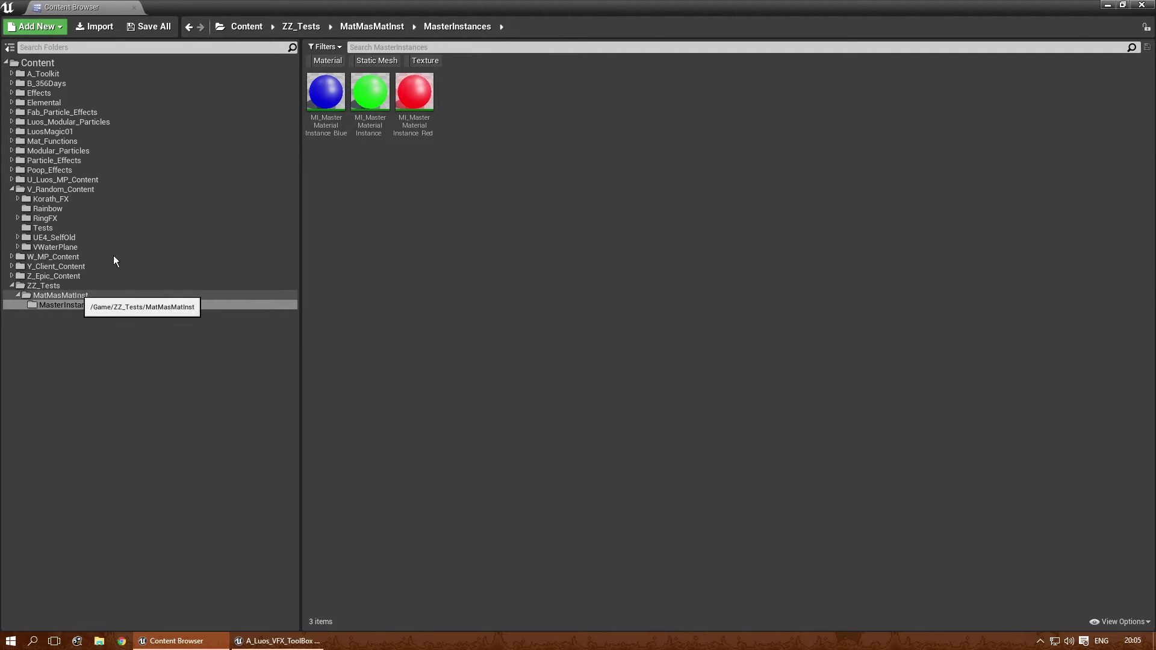
click(70, 295)
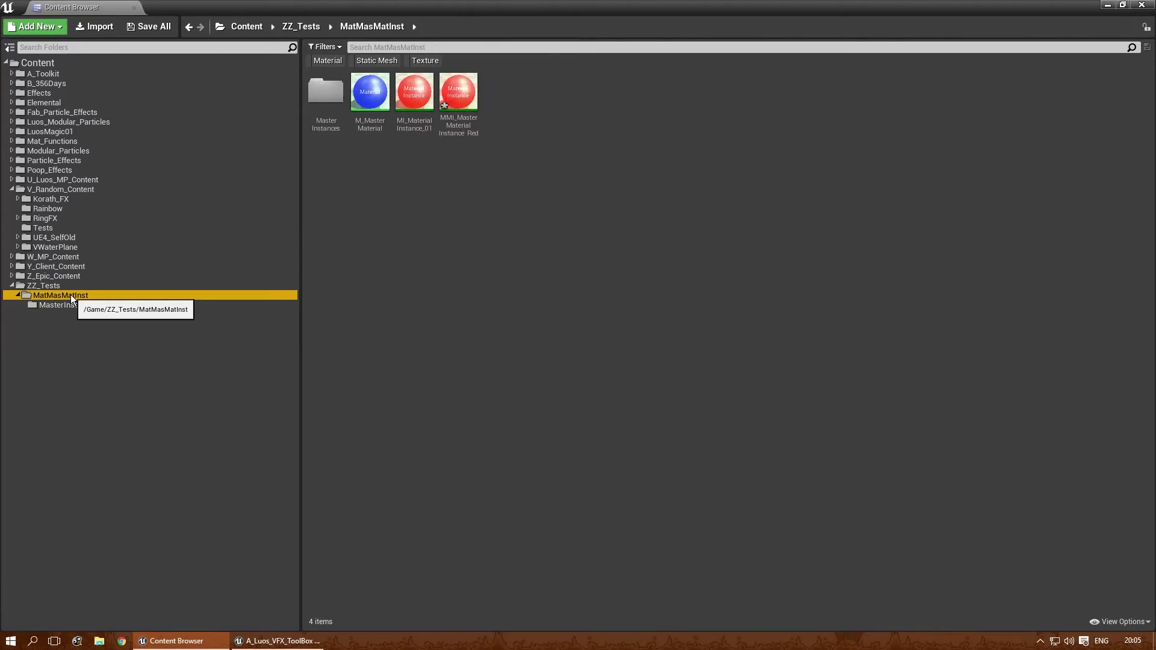
double_click(335, 123)
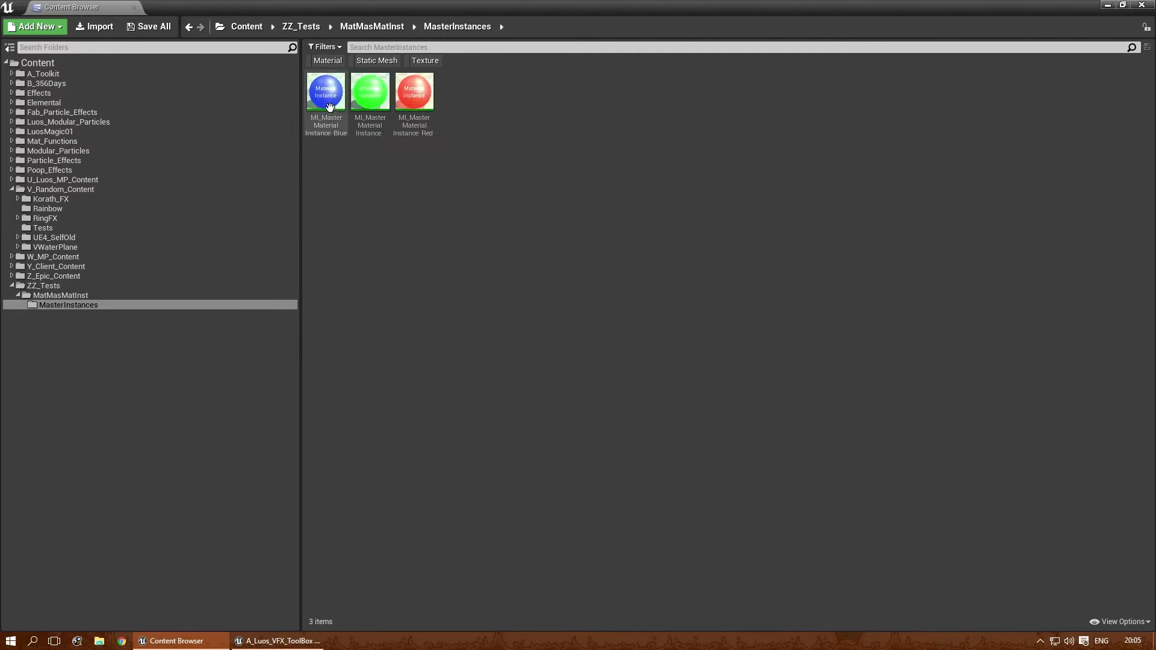
click(60, 295)
right_click(385, 192)
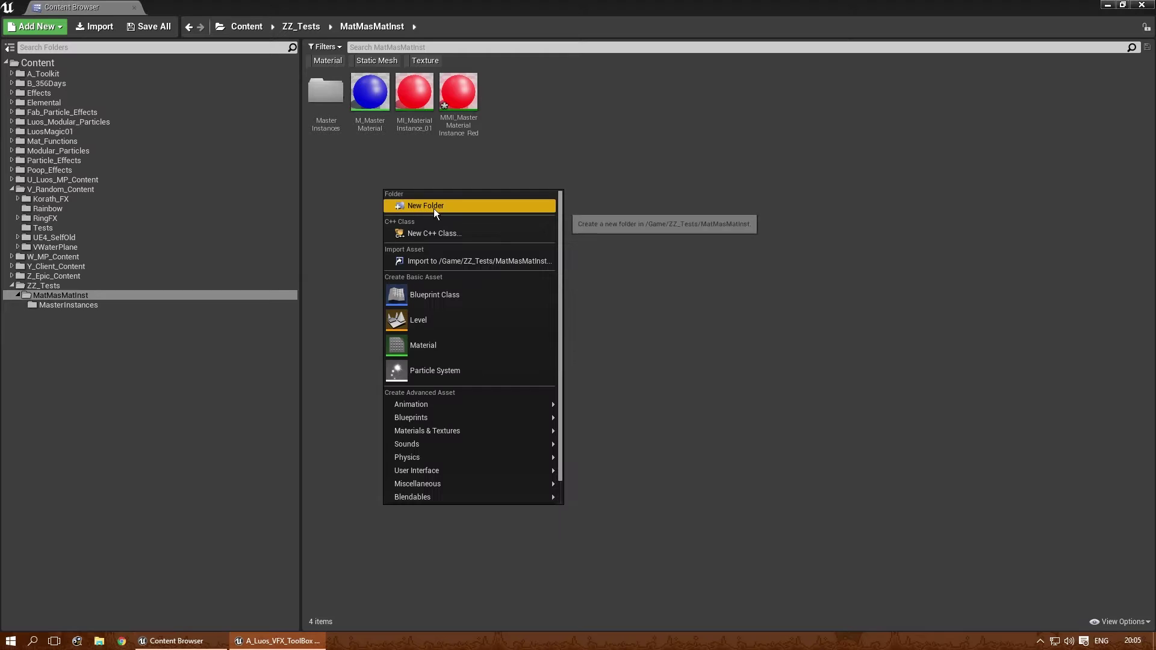
double_click(325, 93)
Step: Create a folder named MII inside the MasterInstances folder
right_click(396, 238)
click(432, 255)
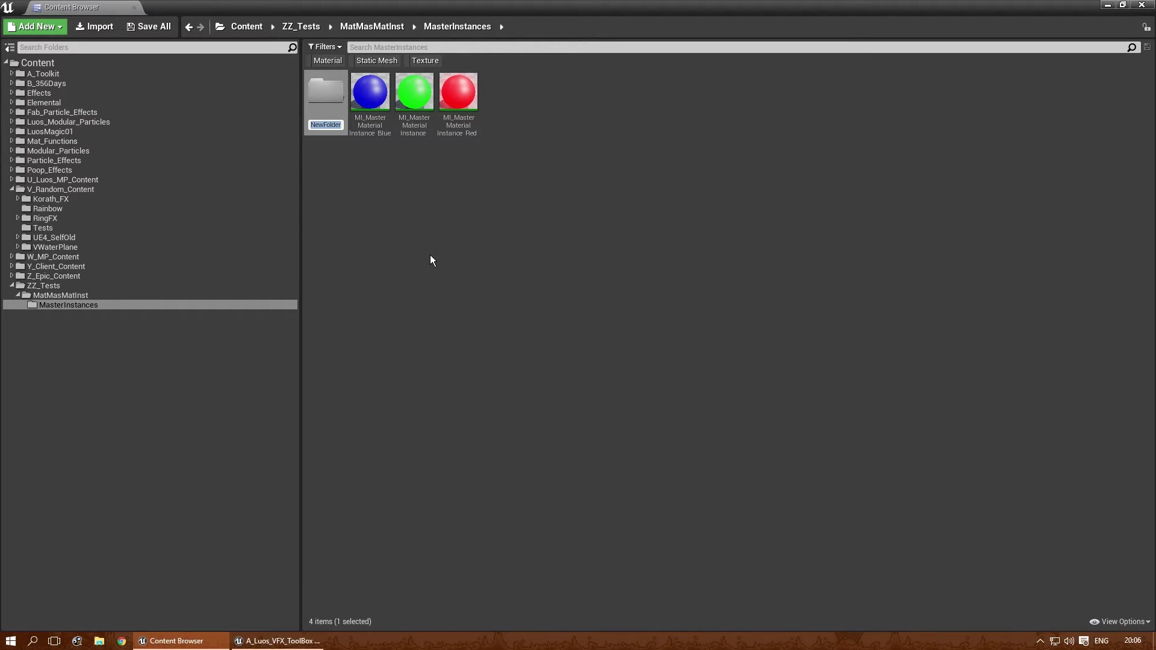
text(MII)
click(430, 260)
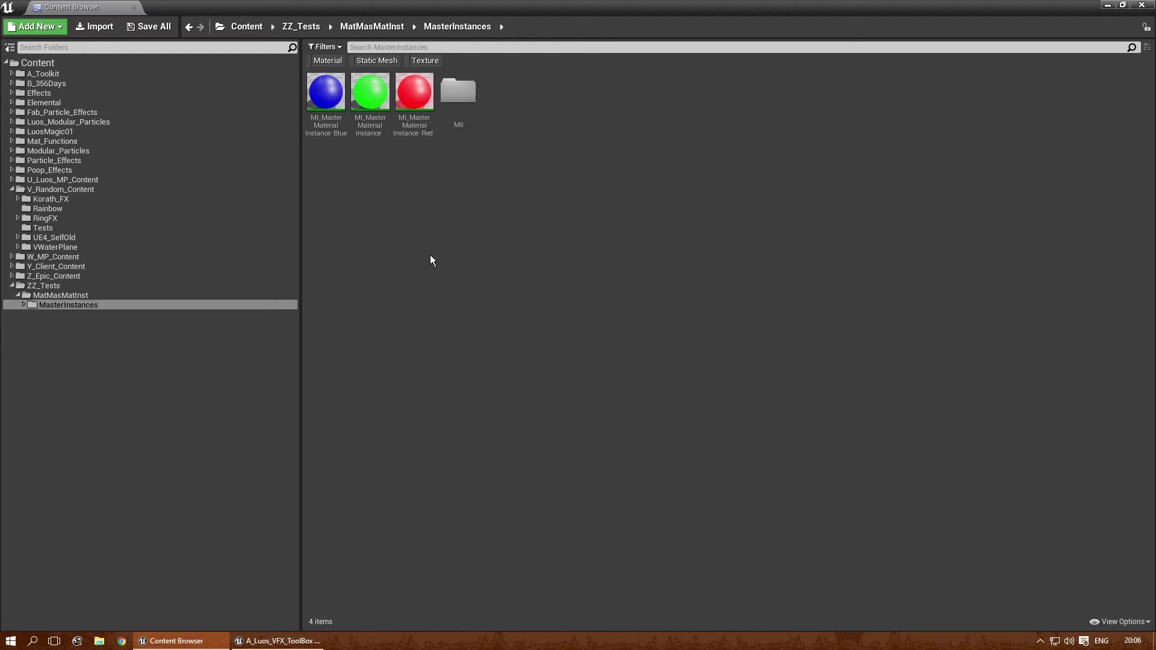
Step: Create a material instance from MI_MasterMaterialInstance_Blue and name it MII_MasterMaterialInstance_Blue1
click(325, 94)
right_click(325, 98)
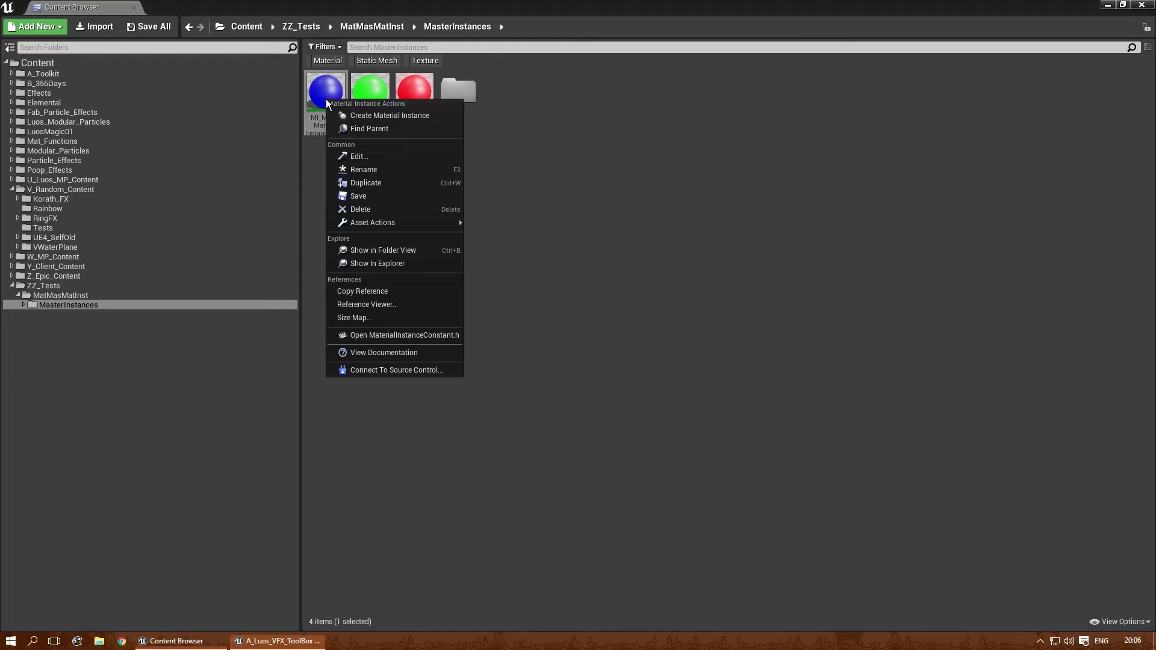
click(360, 114)
key(Home)
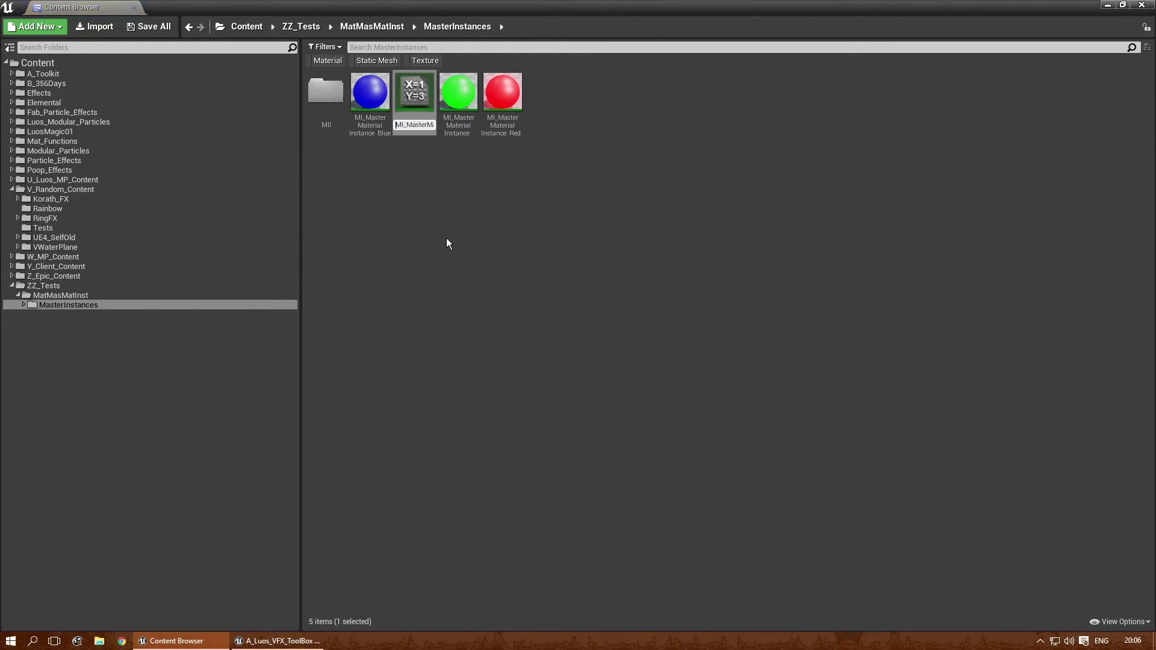
key(End)
key(BackSpace)
key(BackSpace)
key(BackSpace)
key(BackSpace)
key(BackSpace)
key(Return)
Step: Move MII_MasterMaterialInstance_Blue1 into the MII folder and open that folder
drag(503, 92, 325, 100)
click(338, 127)
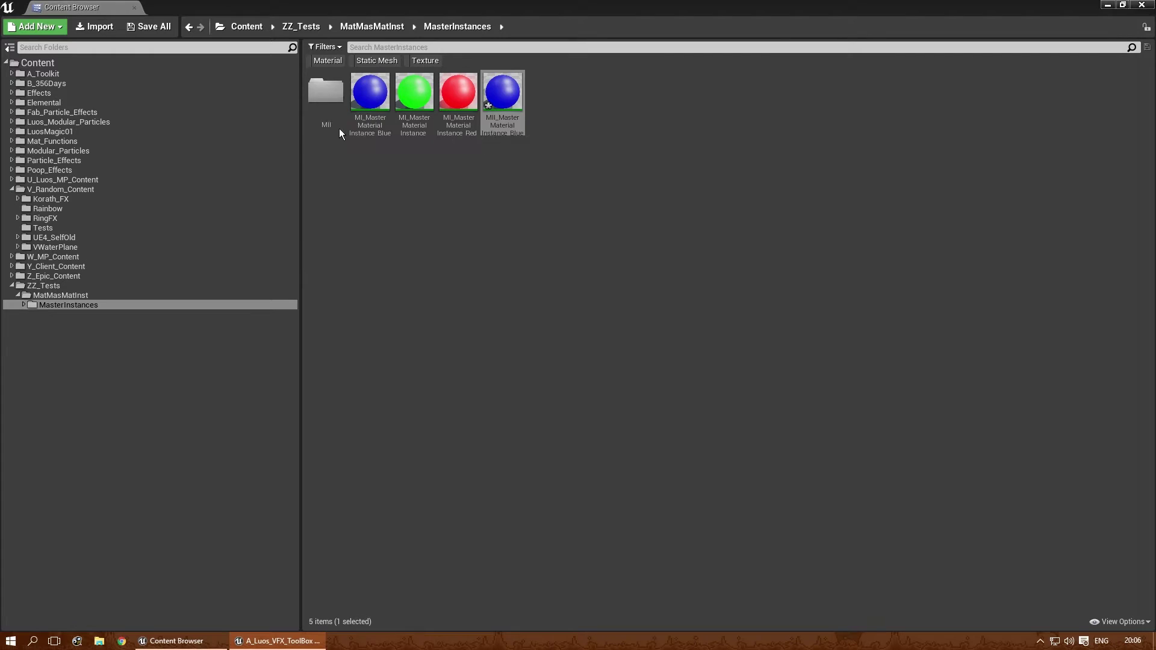
double_click(325, 95)
click(328, 100)
click(348, 168)
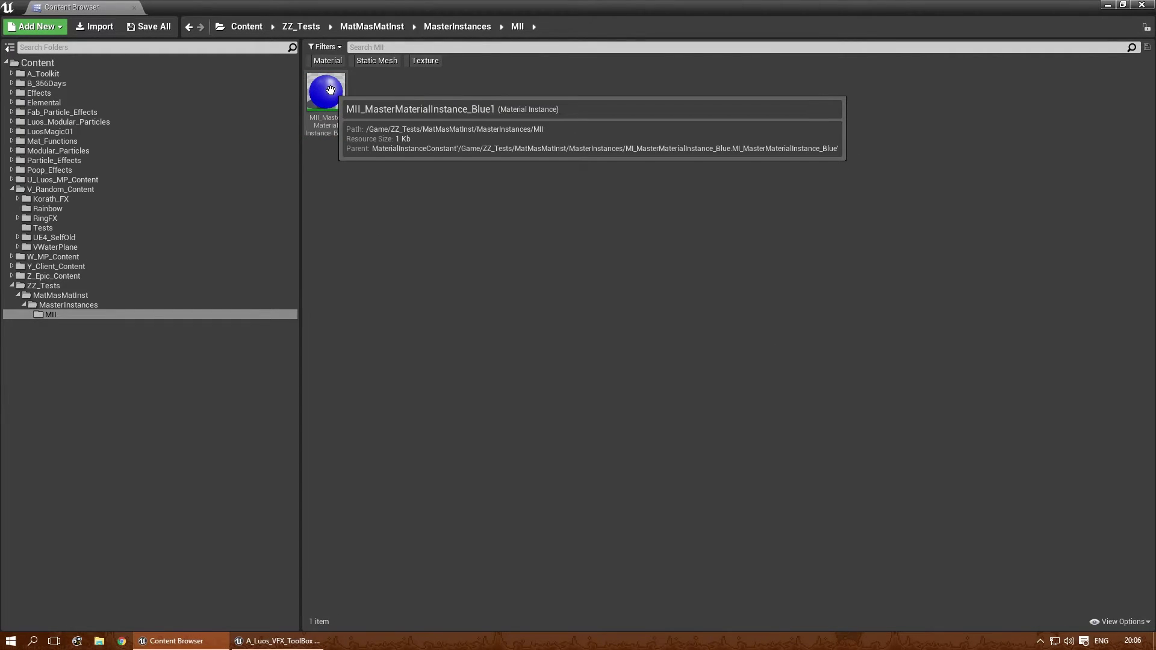
Step: Open MII_MasterMaterialInstance_Blue1 to examine its inherited parameters and instance parents, and close it
click(330, 90)
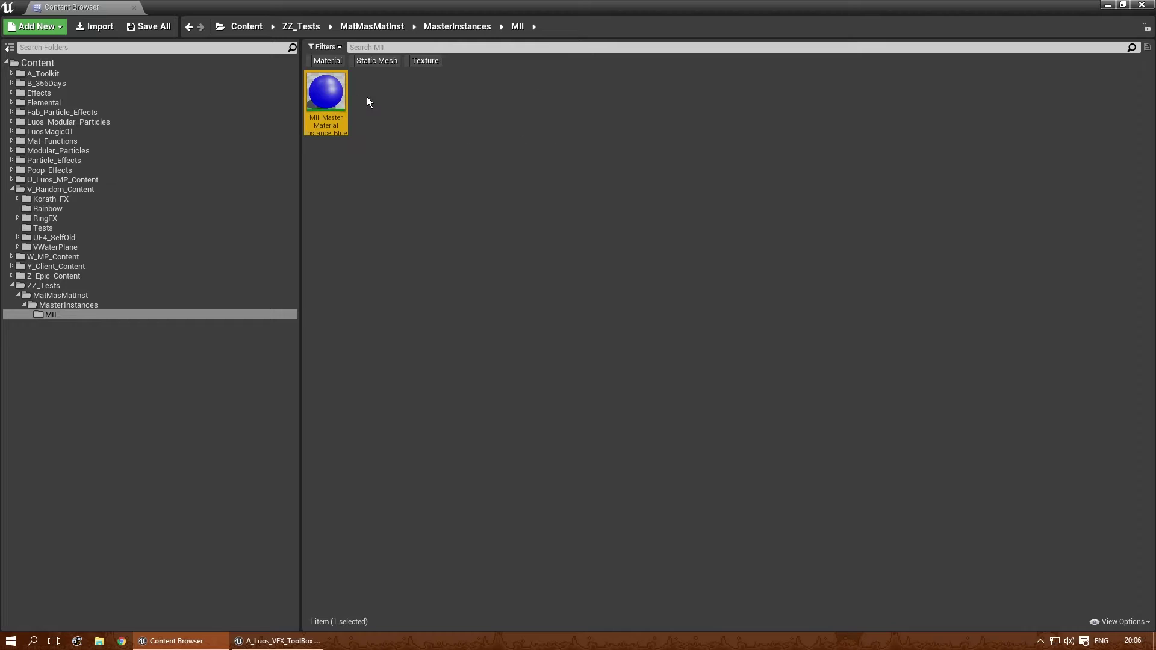
double_click(332, 88)
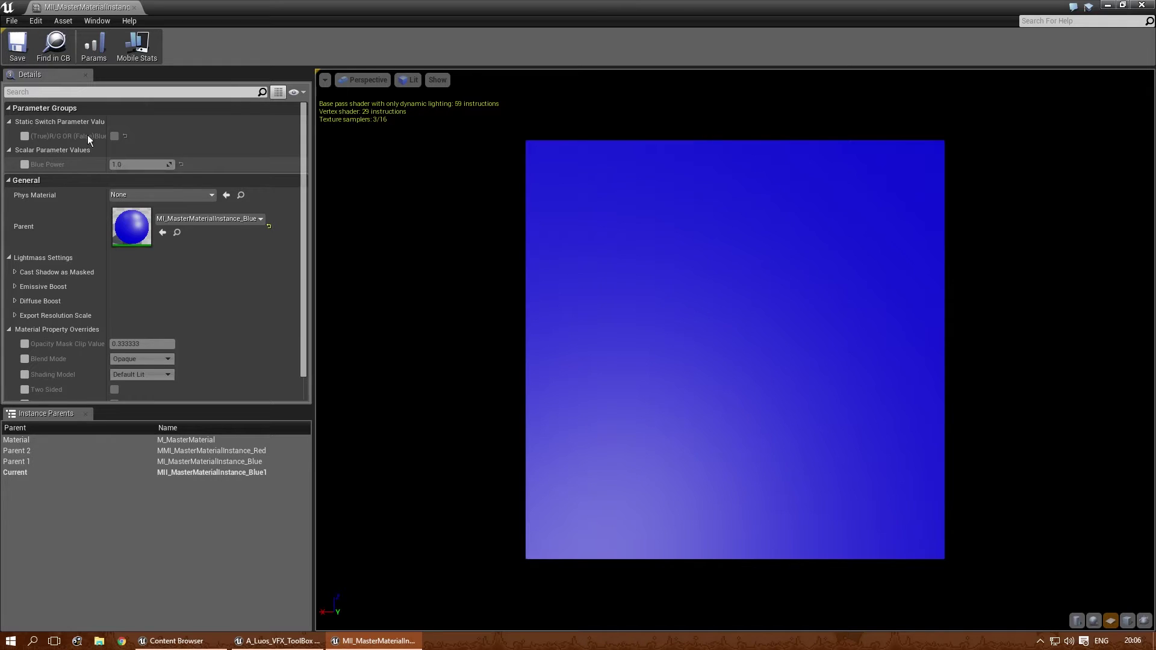
click(134, 7)
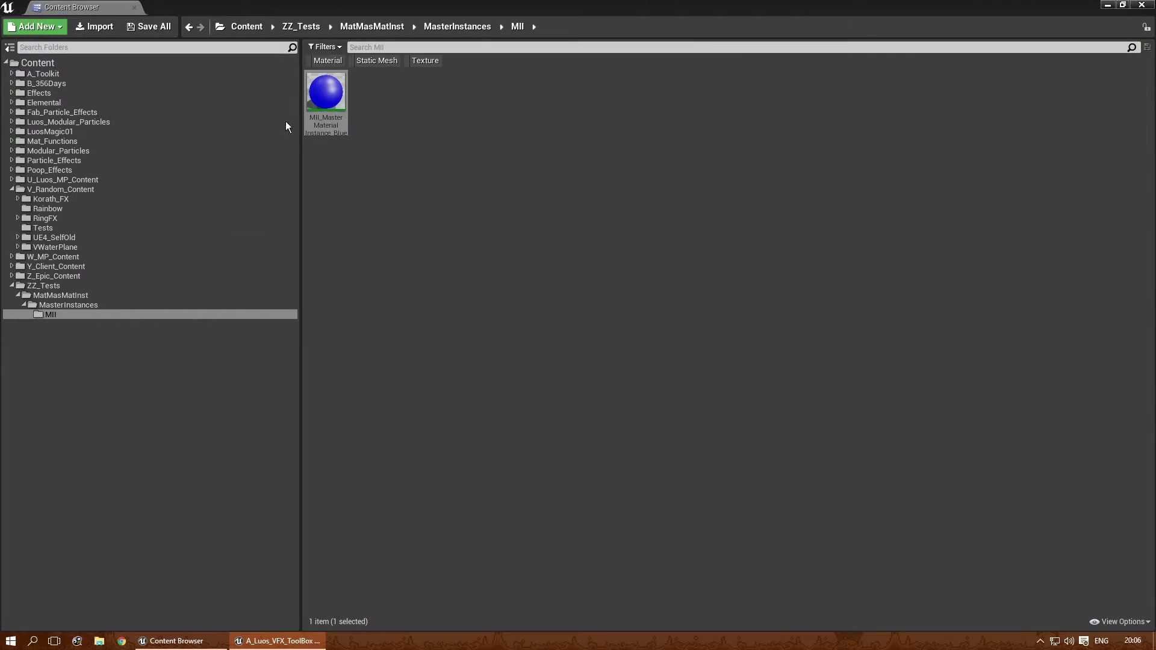
Step: Set Blue Power in the parent MI_MasterMaterialInstance_Blue first to 5 and finally to 10, and close the instance
click(89, 304)
double_click(369, 94)
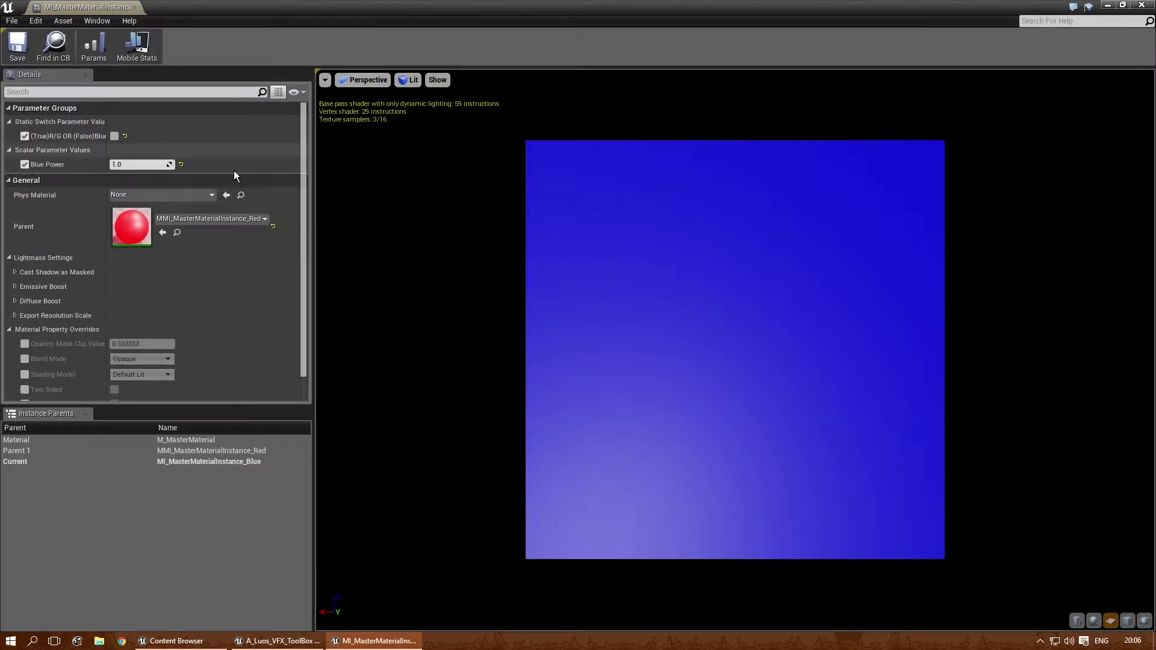
click(130, 164)
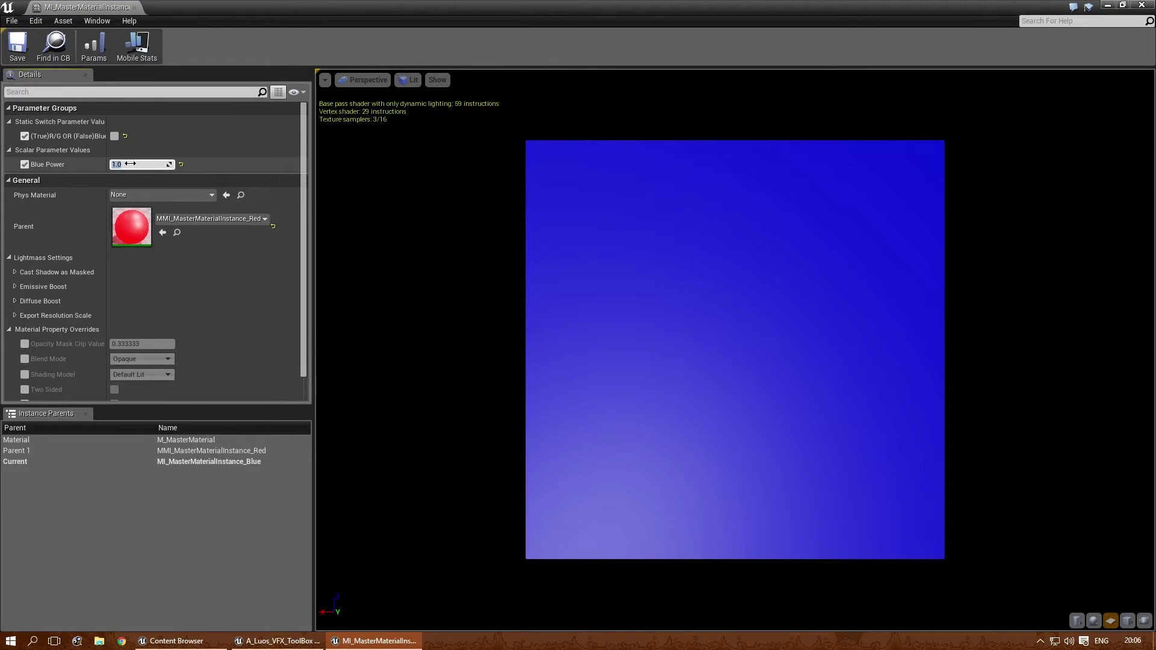
text(5)
key(Return)
text(10)
key(Return)
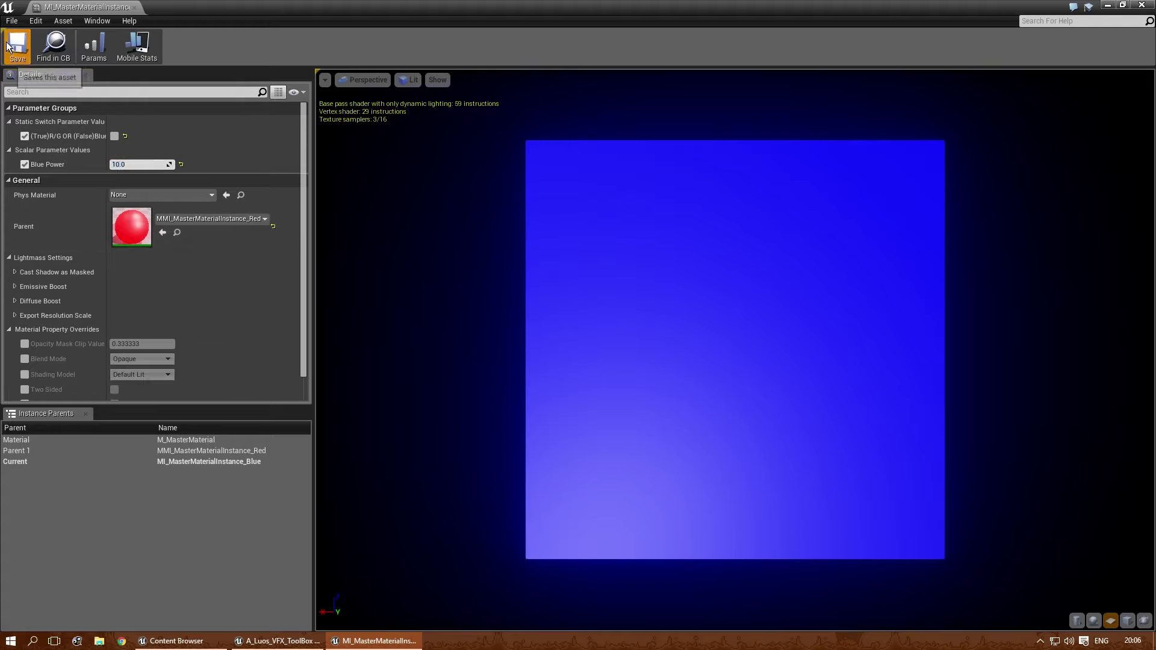
click(133, 7)
Step: Reopen MII_MasterMaterialInstance_Blue1 from the MII folder to check its inherited Blue Power, and close it
double_click(326, 91)
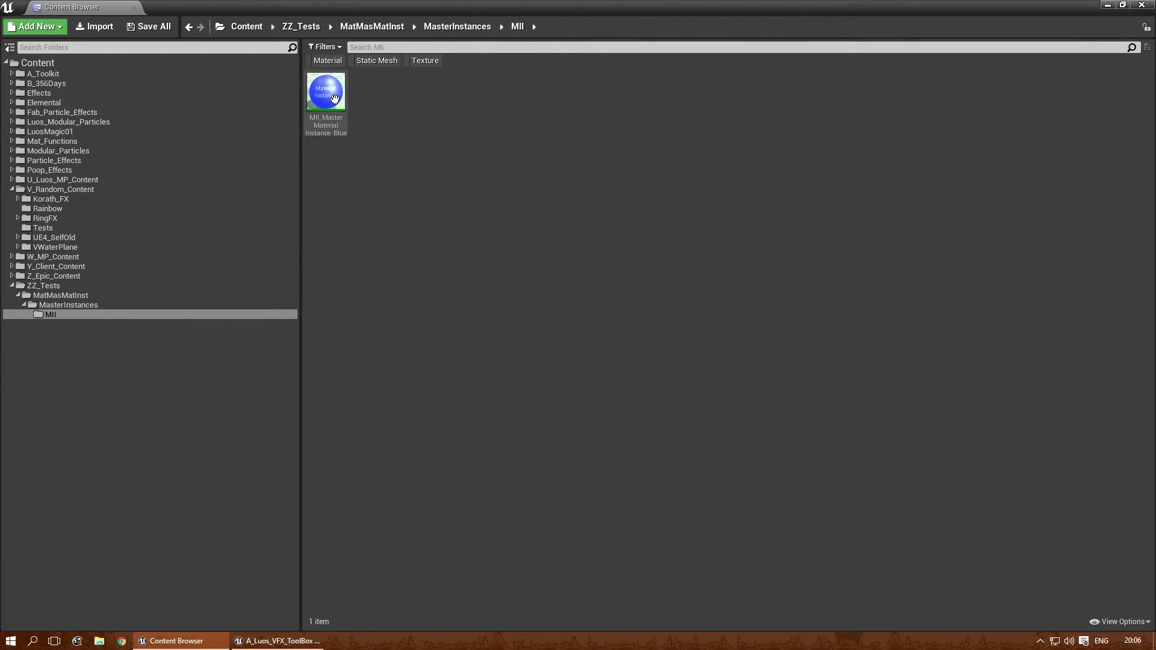
double_click(330, 96)
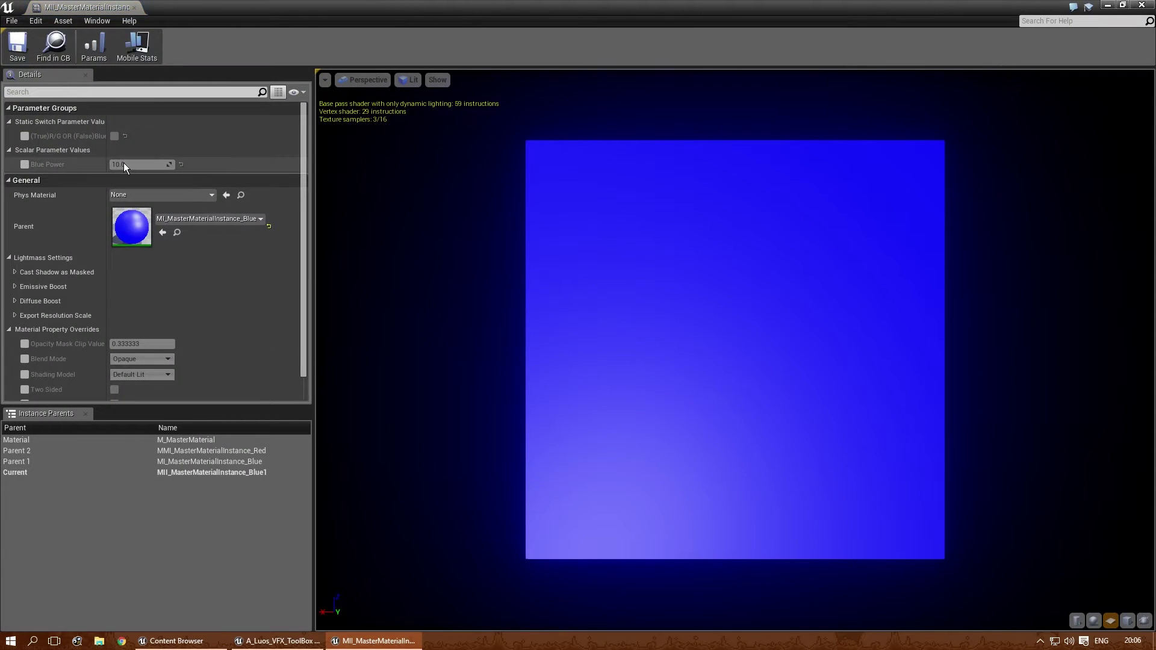
click(134, 7)
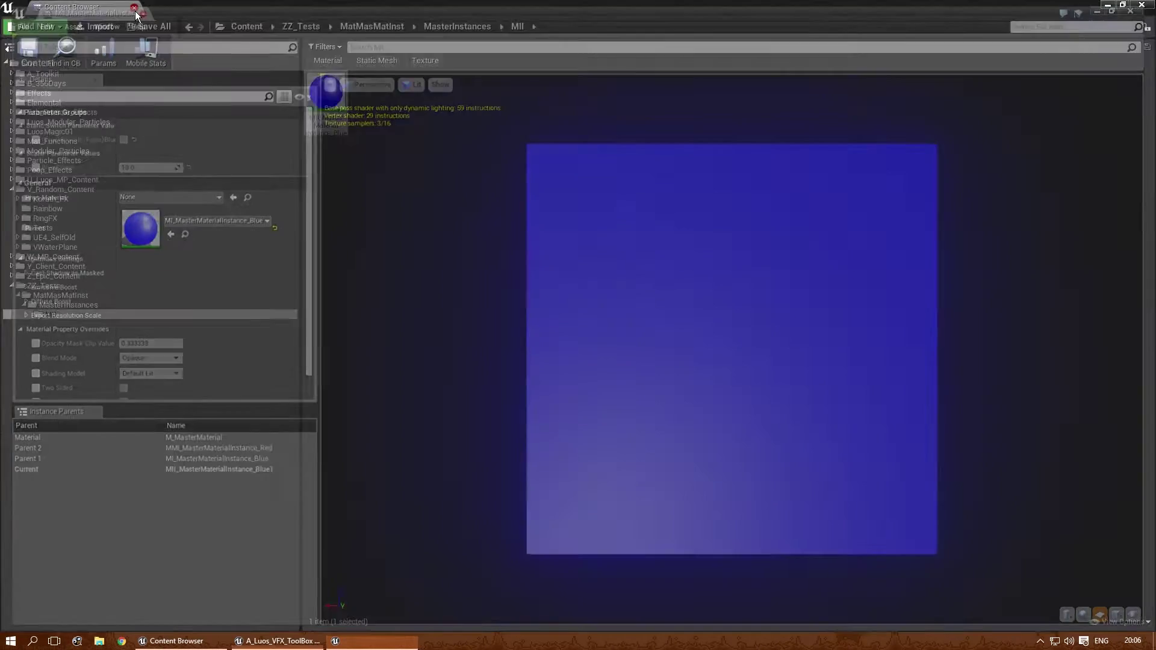
Step: Create a material instance from MI_MasterMaterialInstance_Green in MasterInstances and name it MII_MasterMaterialInstance_Green1
click(85, 305)
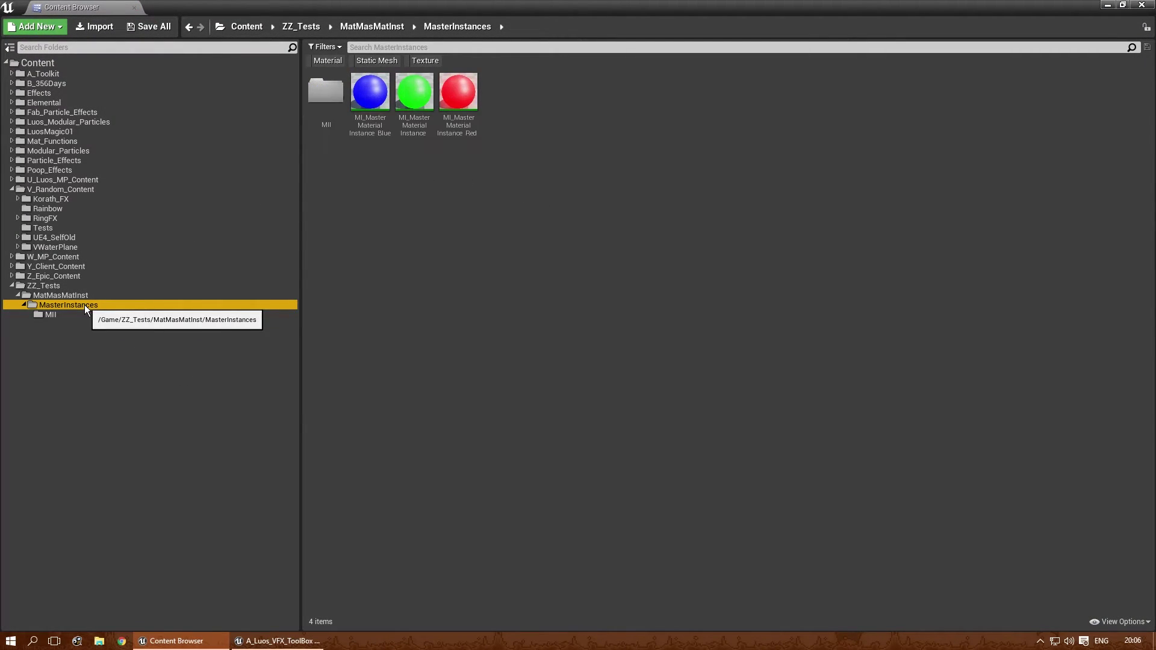
click(414, 107)
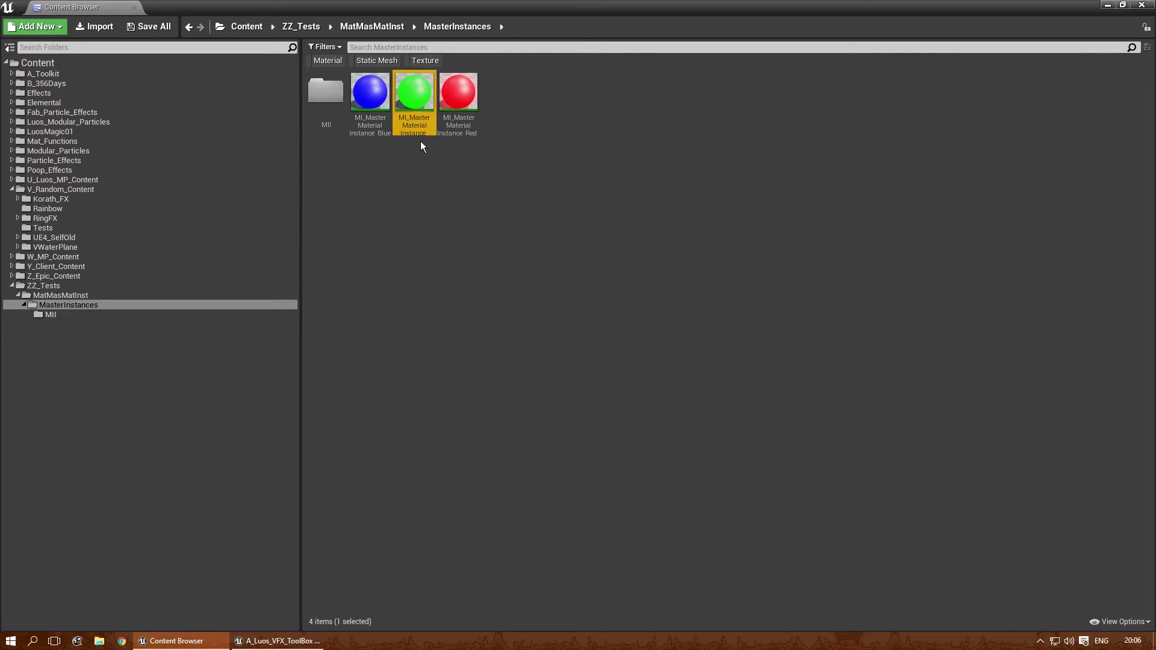
right_click(415, 98)
click(457, 116)
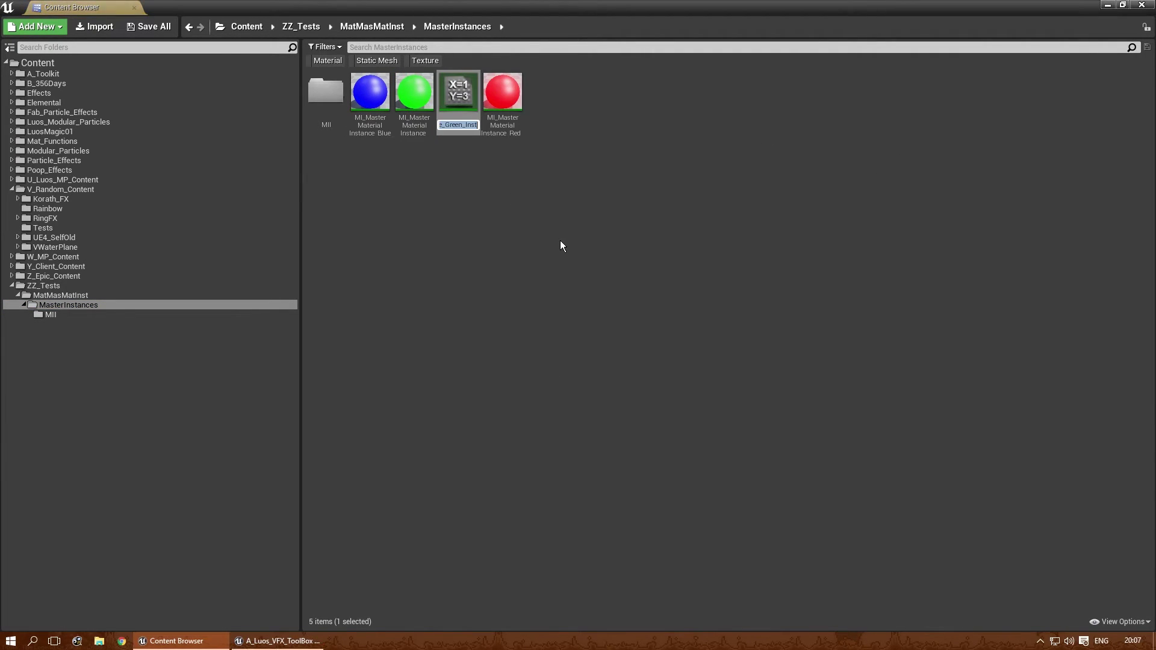
key(Home)
key(Right)
text(I)
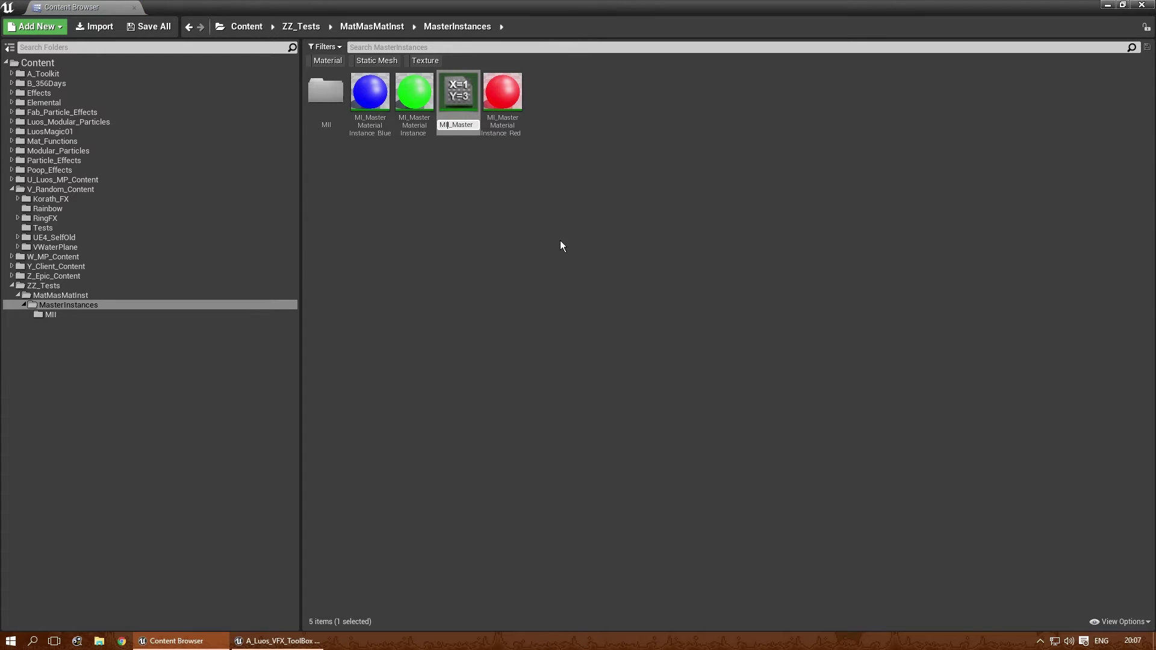
key(Right)
key(Right)
key(Right)
key(Right)
key(Right)
key(Right)
key(Right)
key(Right)
key(Right)
key(Right)
key(Right)
key(Right)
key(Right)
key(Right)
key(Right)
key(Right)
key(Right)
key(Right)
key(Right)
key(Right)
key(BackSpace)
key(BackSpace)
key(BackSpace)
key(BackSpace)
text(1)
key(Return)
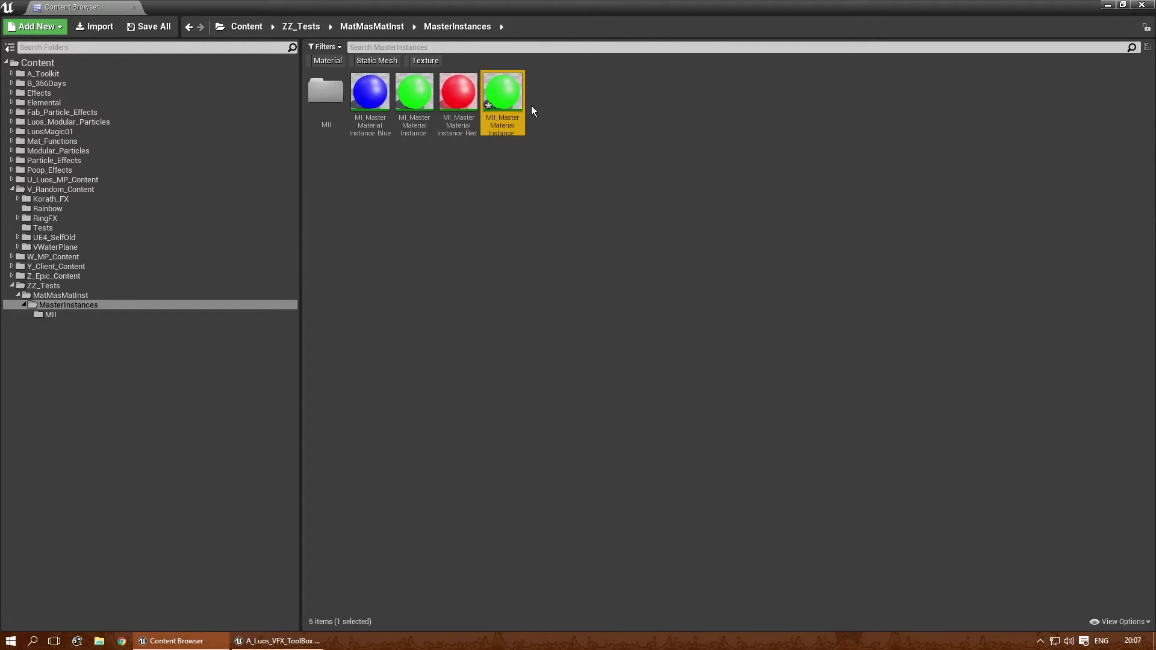
Step: Move the new green MII instance from MasterInstances into the MII folder
drag(398, 137, 328, 110)
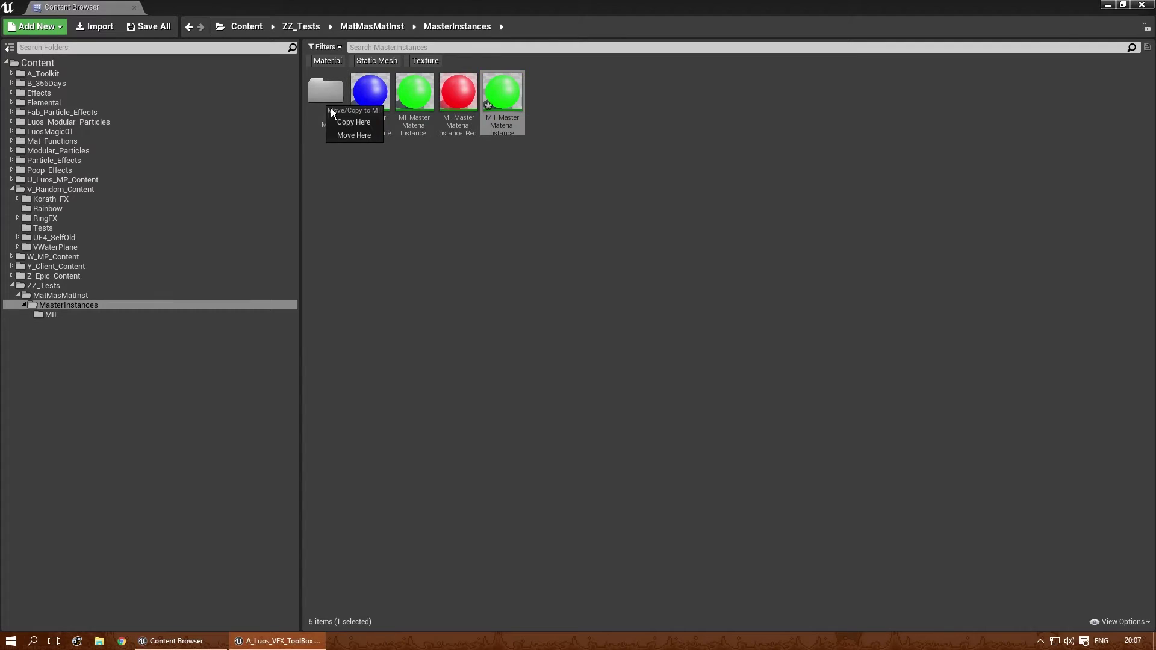
click(366, 128)
Step: Create a material instance from the red MI instance in MasterInstances and name it with the prefix MII and a trailing 1
right_click(458, 94)
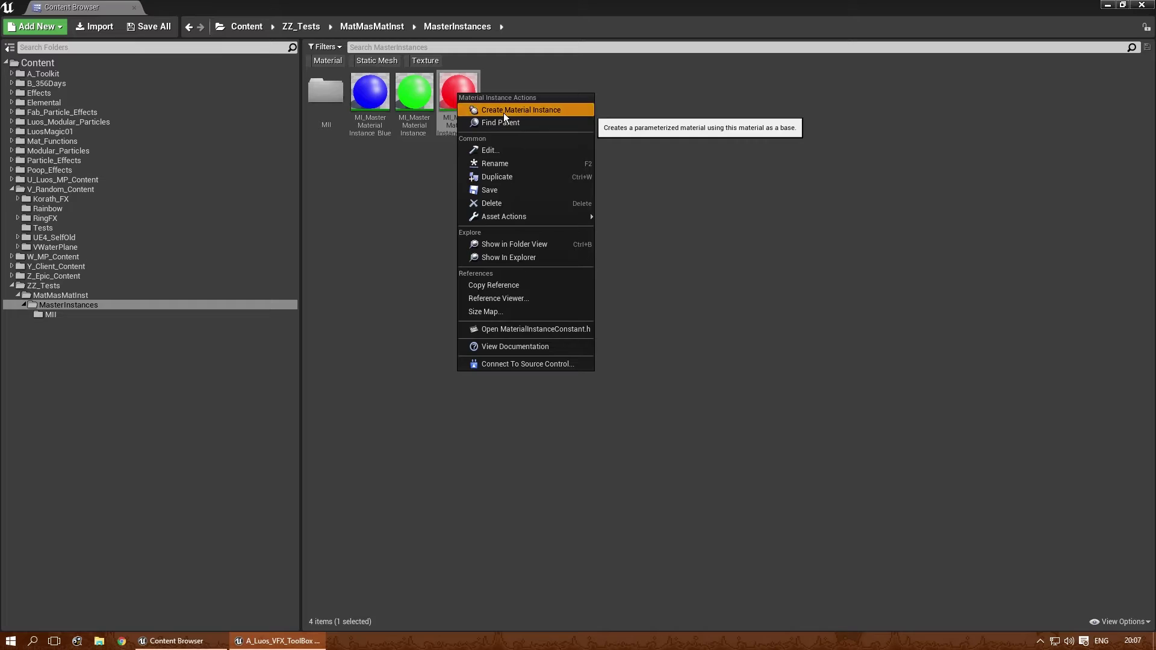
click(504, 113)
text(ance_In)
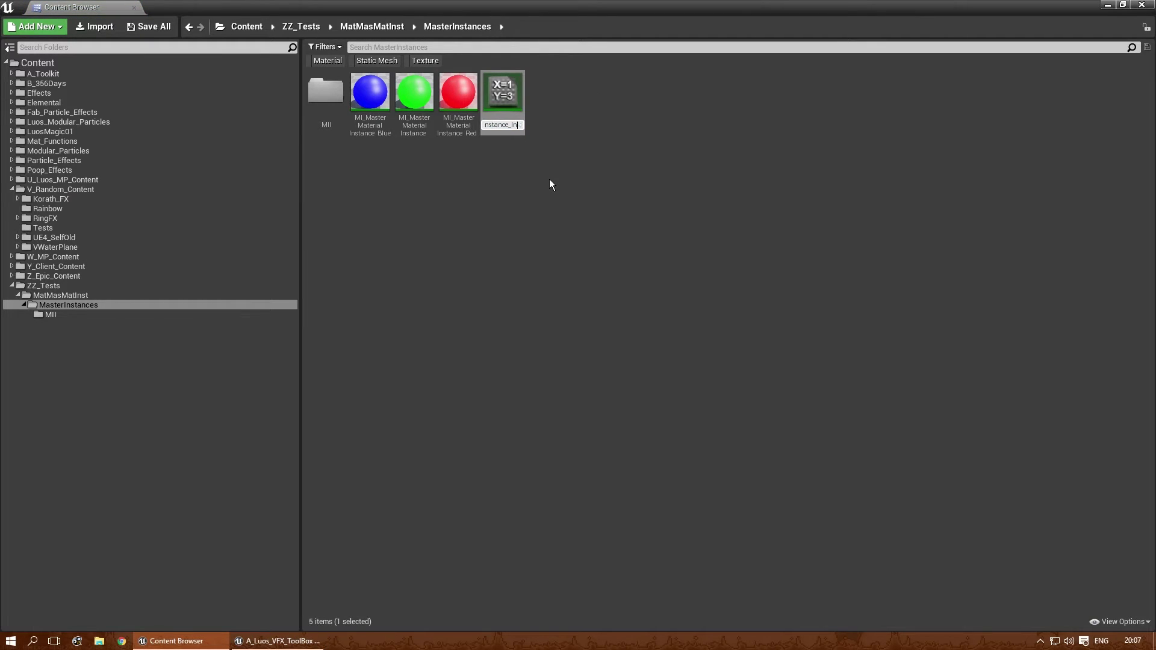
key(Home)
text(I)
key(End)
key(BackSpace)
key(BackSpace)
key(BackSpace)
key(BackSpace)
key(BackSpace)
key(BackSpace)
key(BackSpace)
text(1)
key(Return)
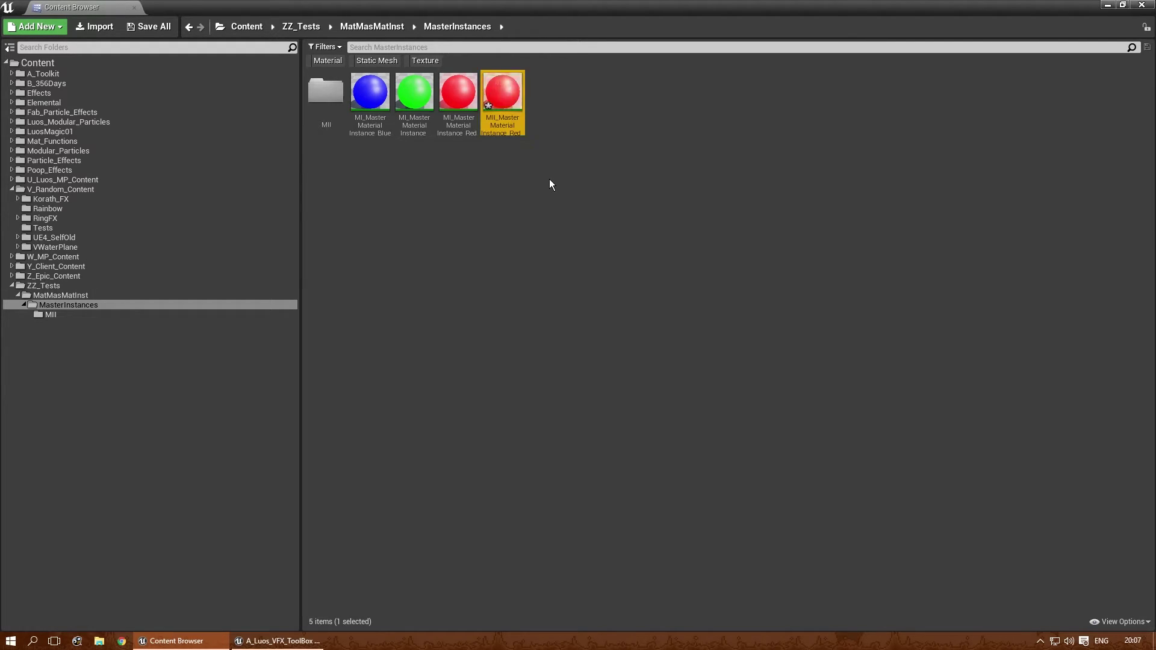
Step: Move the new red MII instance into the MII folder and open that folder to check its instances
drag(503, 90, 309, 100)
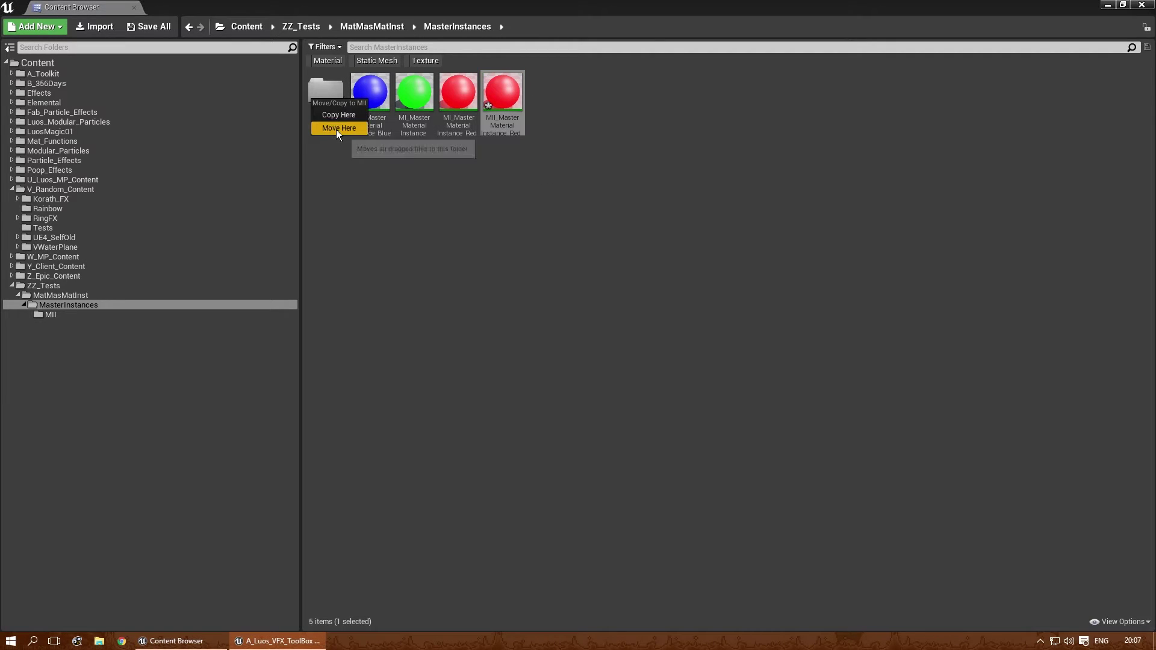
click(337, 129)
double_click(322, 94)
click(330, 93)
click(379, 97)
key(Right)
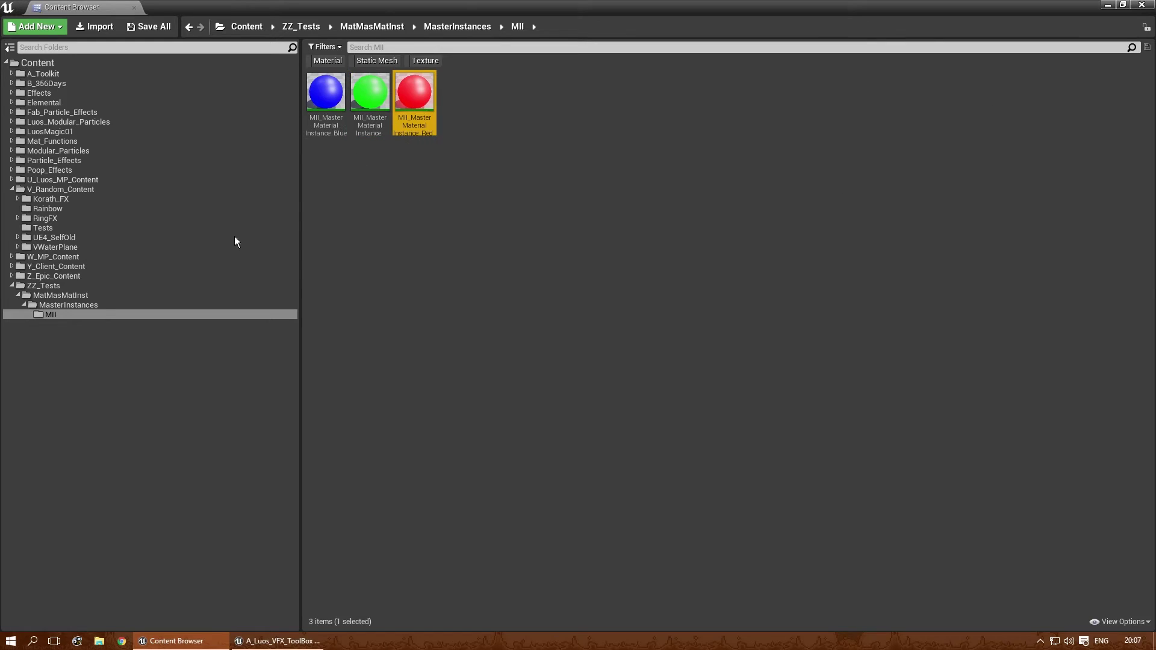
Step: Browse the MasterInstances, MII, MatMasMatInst and ZZ_Tests folders to review the levels of the material hierarchy
click(95, 304)
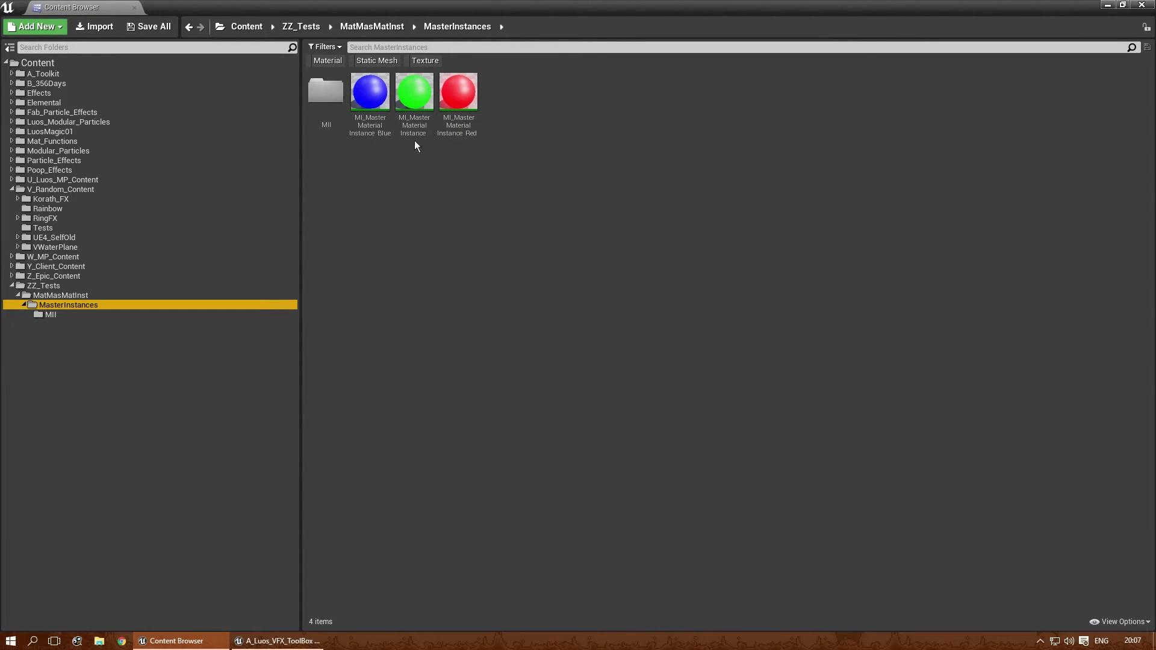
click(459, 93)
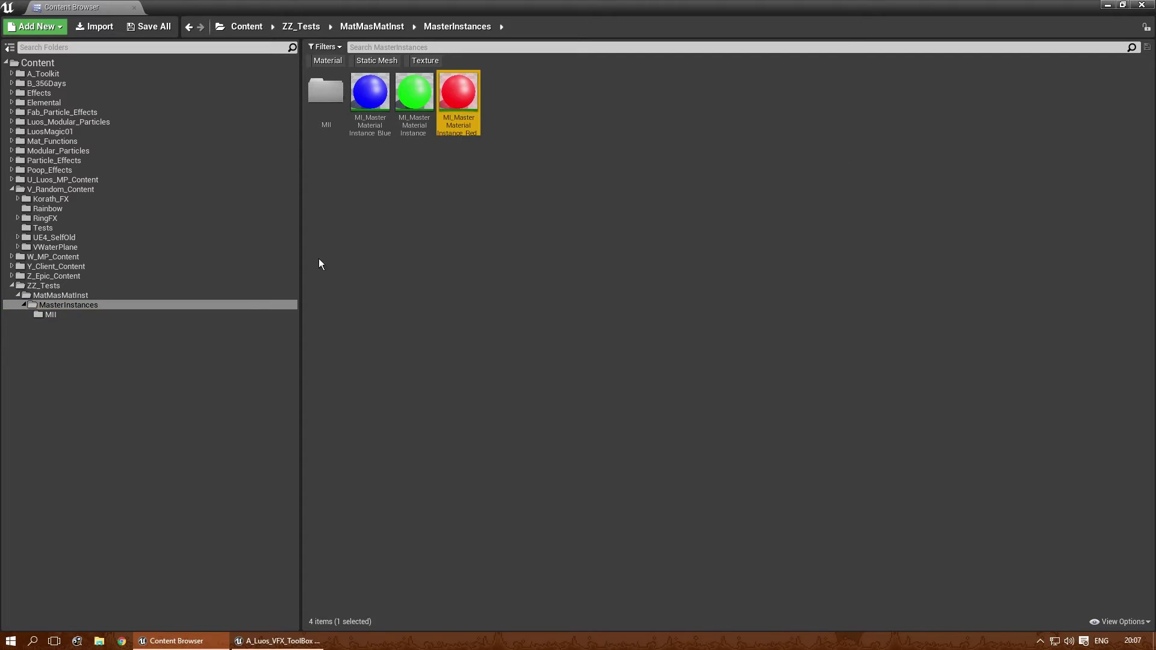
click(58, 316)
click(396, 201)
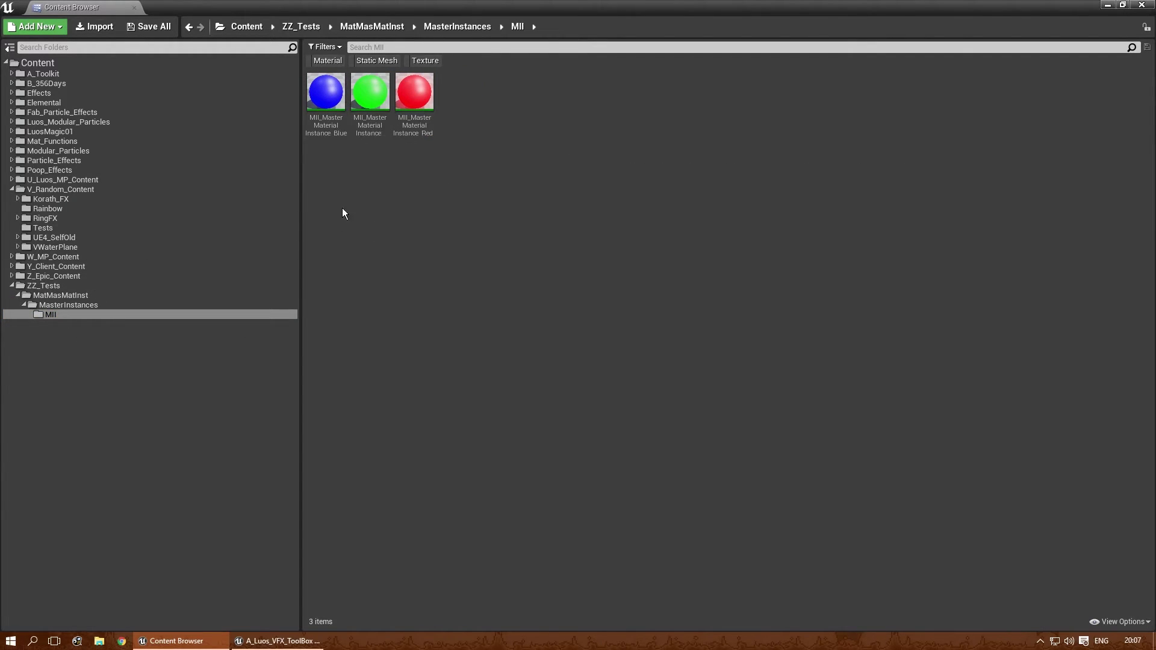
click(88, 305)
click(80, 296)
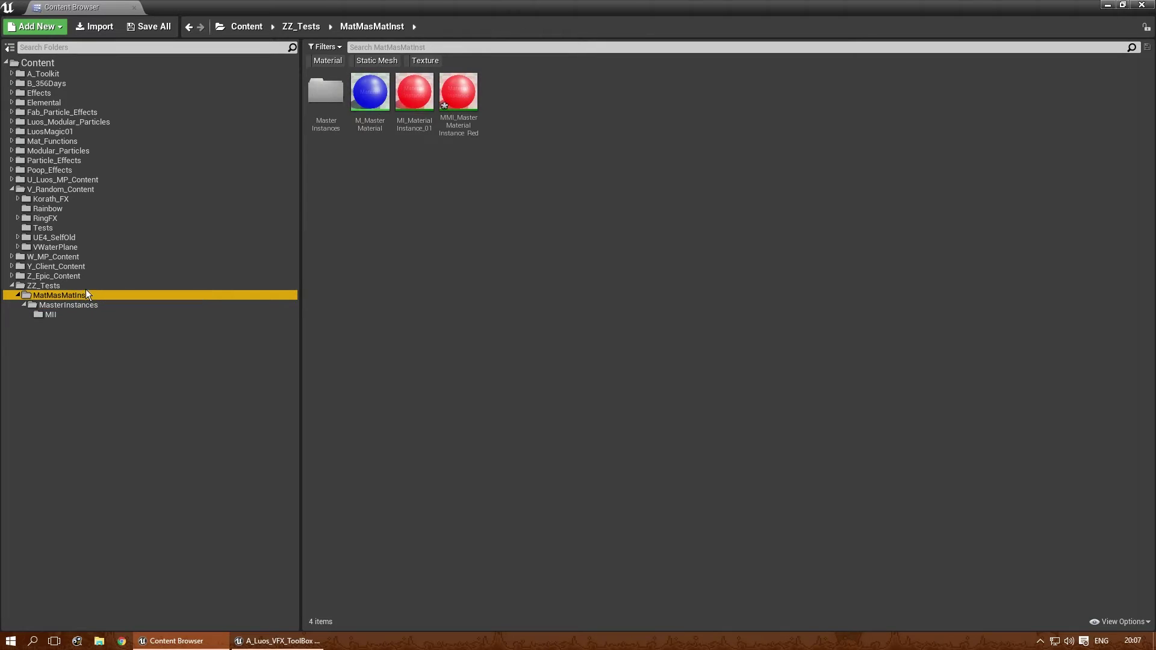
click(348, 238)
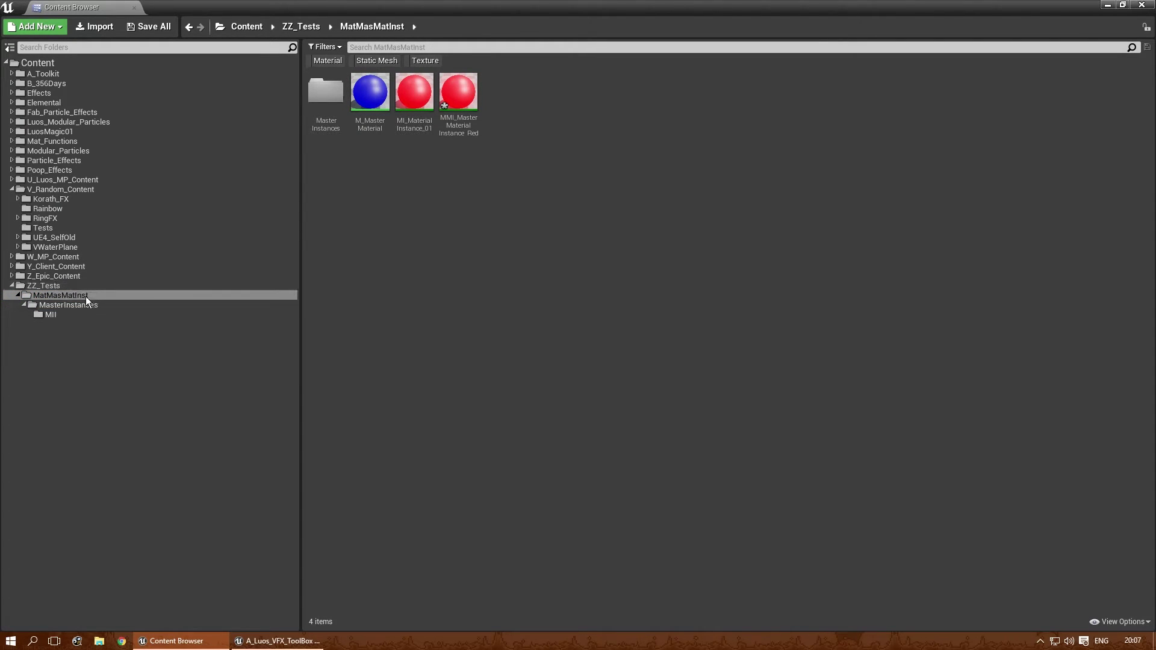
click(53, 287)
click(402, 218)
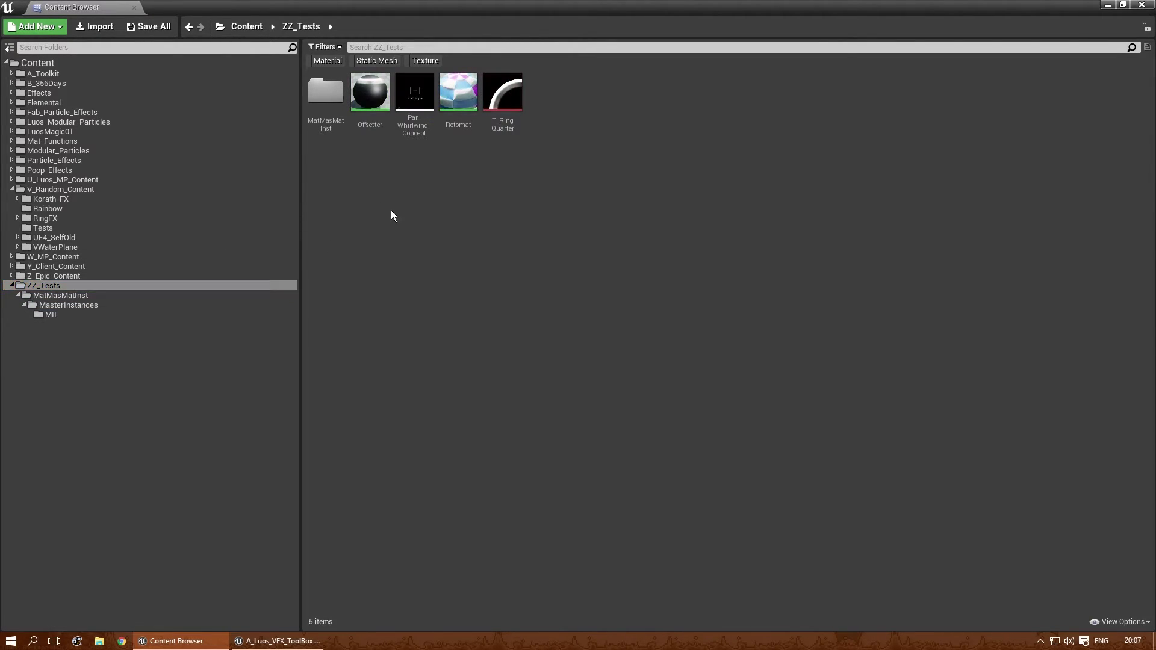
Step: Delete the stray MMI_MasterMaterialInstance_Red from the MatMasMatInst folder
double_click(325, 94)
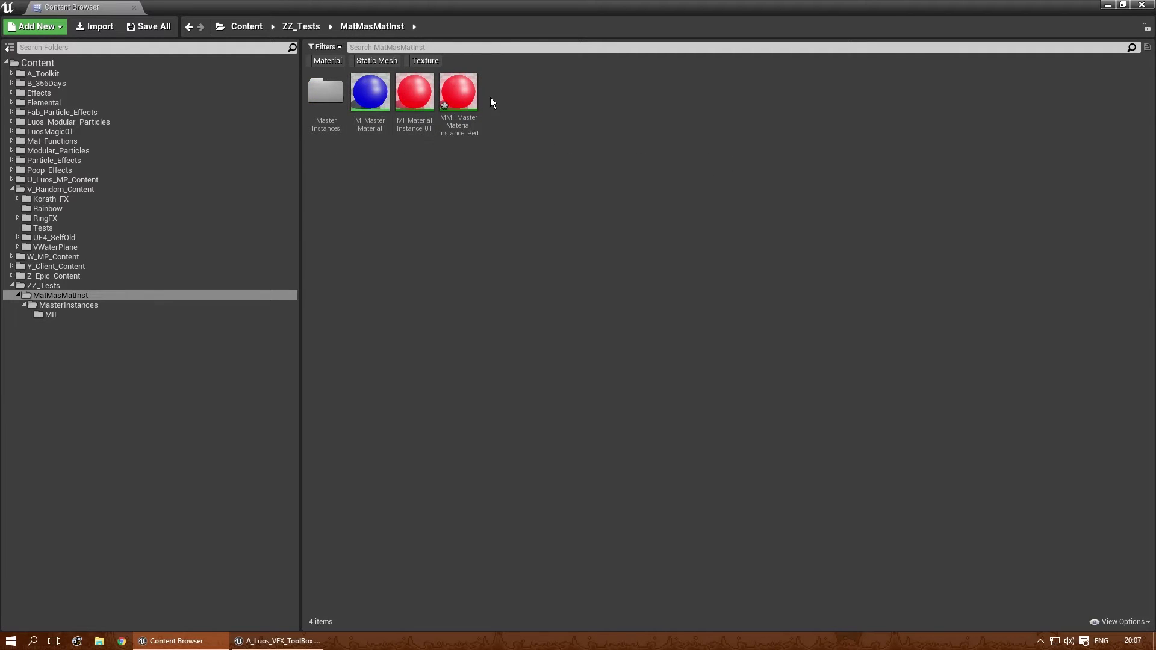
click(458, 91)
key(Delete)
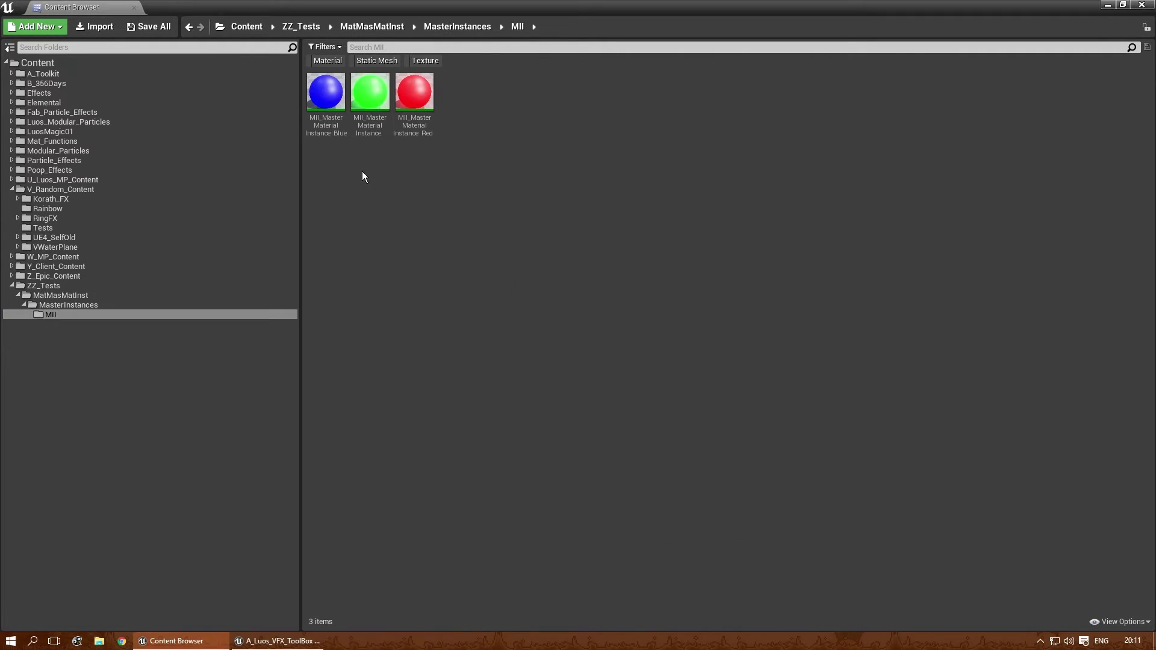
Step: Open the red MI instance in MasterInstances to examine its parameters and parent material, and close it
click(414, 93)
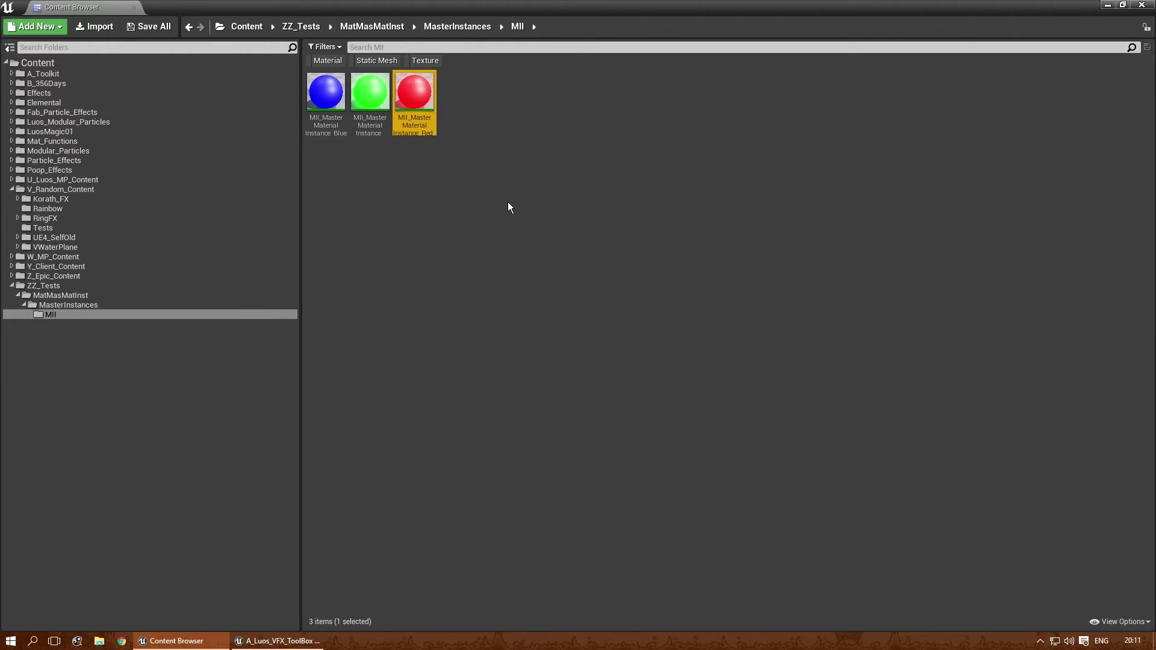
click(108, 305)
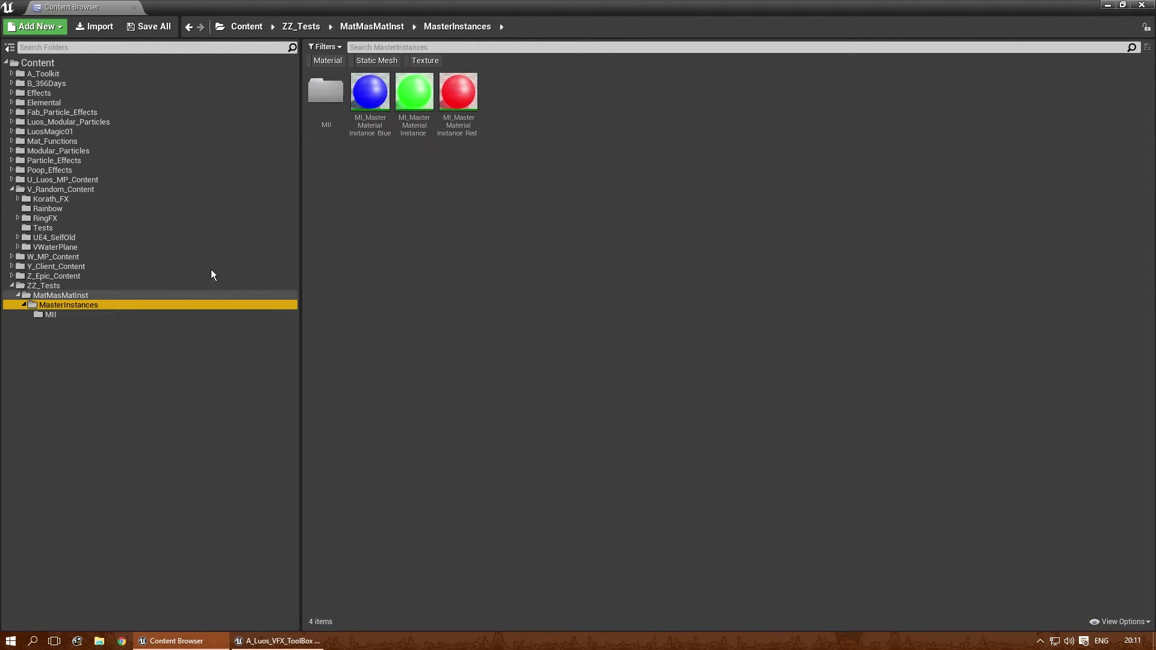
click(459, 94)
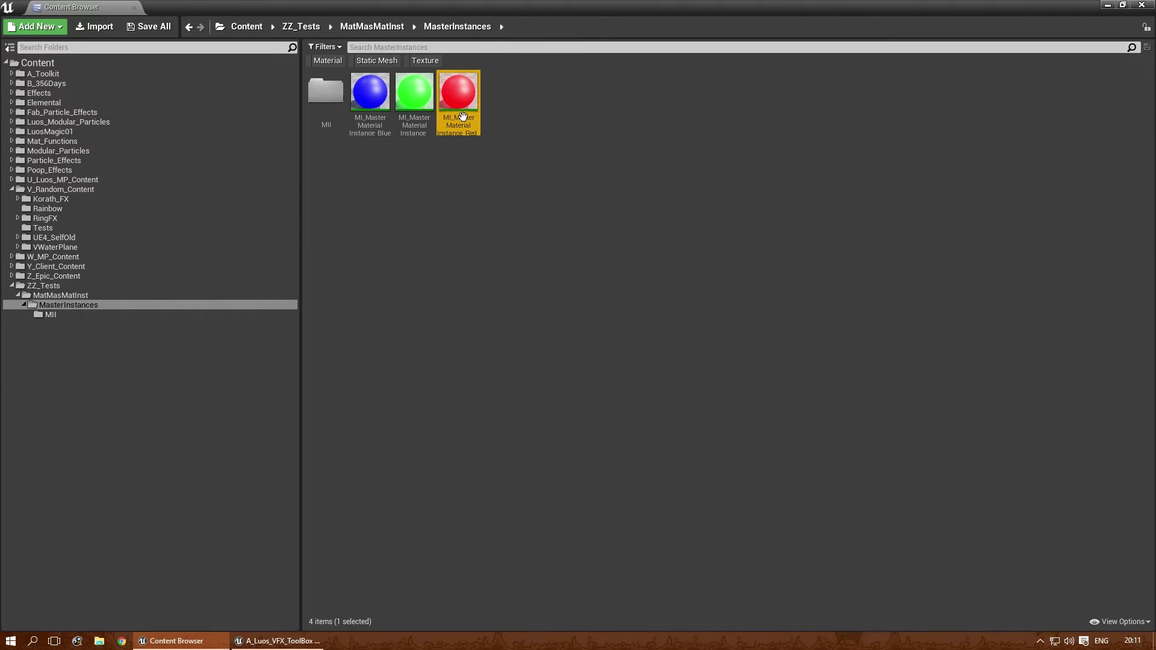
double_click(466, 93)
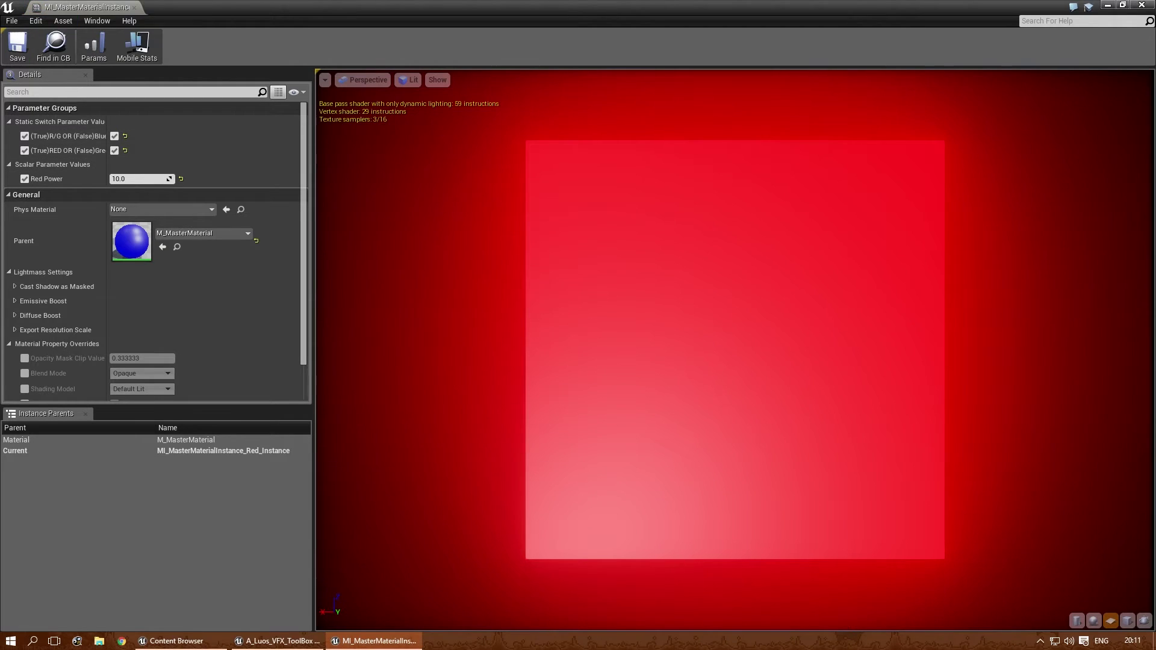
click(135, 7)
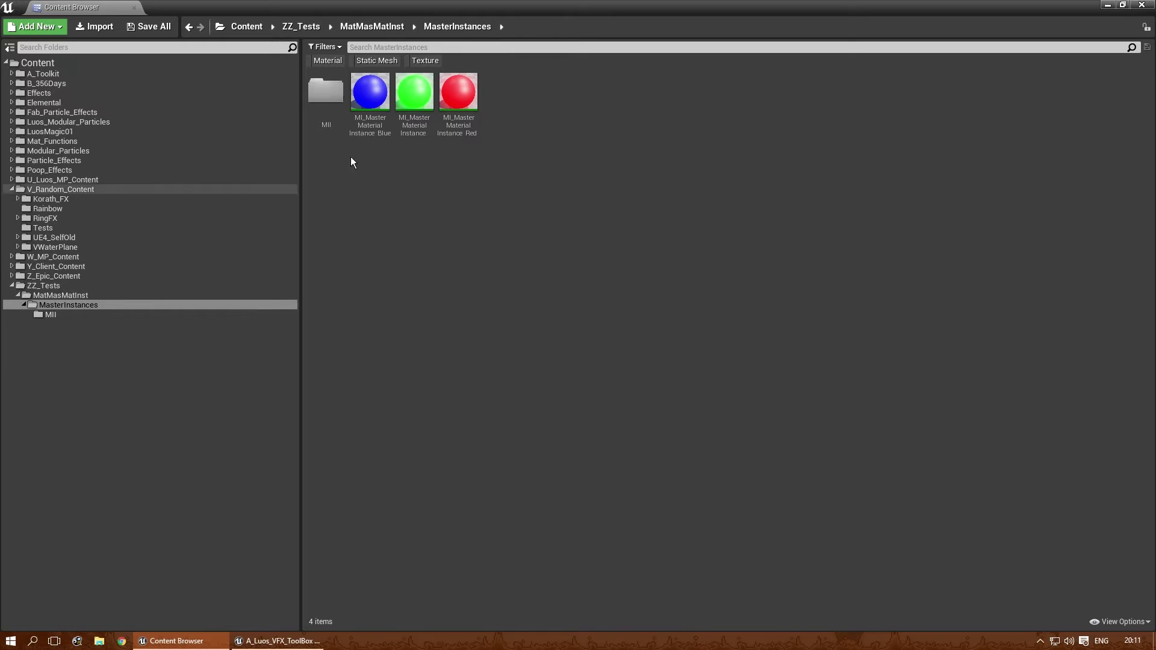
Step: Open M_MasterMaterial from MatMasMatInst and move the "Even more complex math (5x5)" comment box in its graph
click(115, 295)
double_click(369, 92)
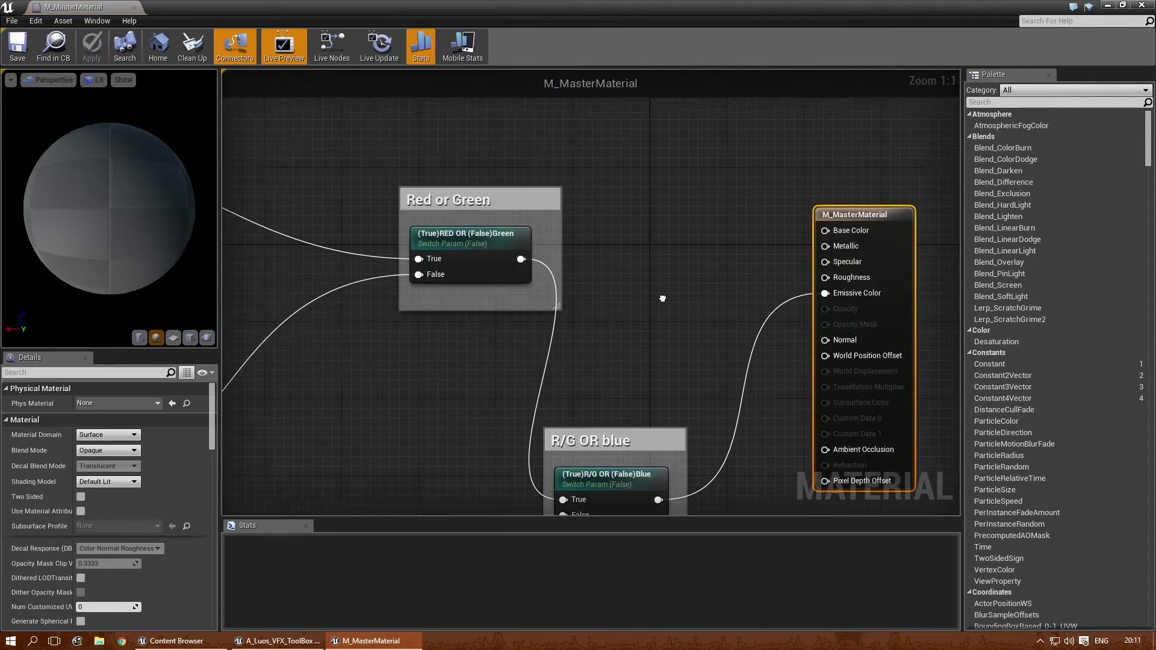
scroll(491, 314, up, 3)
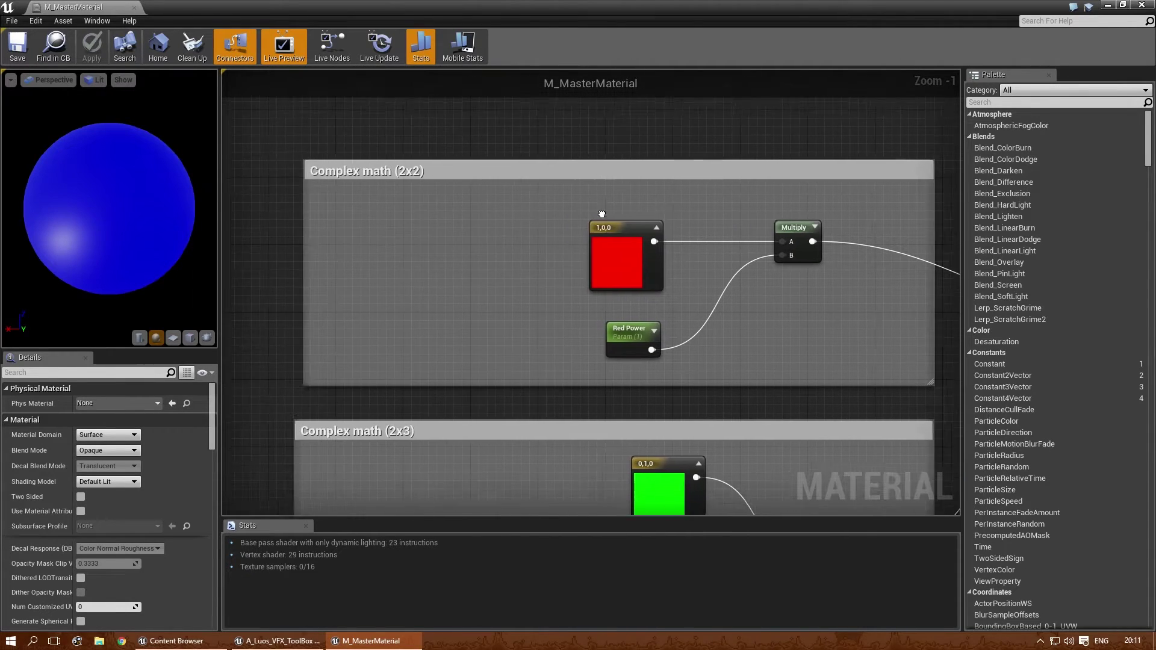
click(522, 175)
scroll(504, 225, down, 3)
right_drag(407, 126, 446, 135)
click(436, 164)
drag(436, 164, 417, 150)
right_drag(453, 365, 516, 178)
drag(494, 150, 494, 189)
Step: Review the color groups and the switch parameters in the graph, and close M_MasterMaterial with its changes applied
right_drag(756, 155, 688, 379)
scroll(645, 350, down, 1)
right_drag(642, 228, 650, 301)
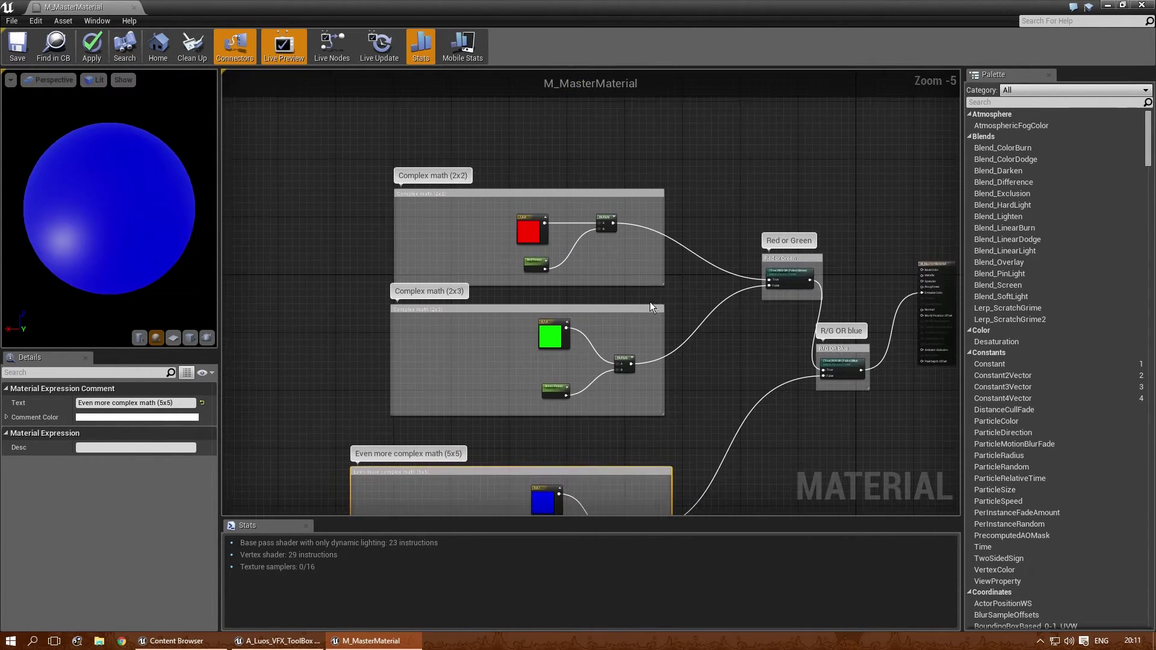
scroll(648, 301, up, 2)
right_drag(656, 253, 525, 244)
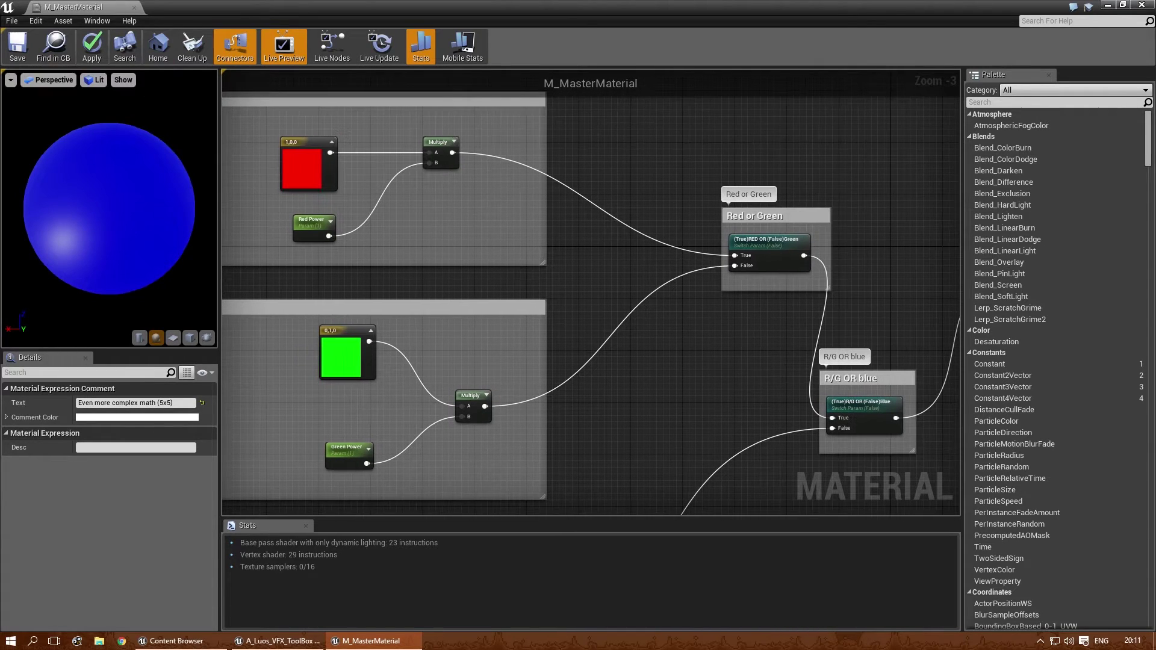
click(1144, 4)
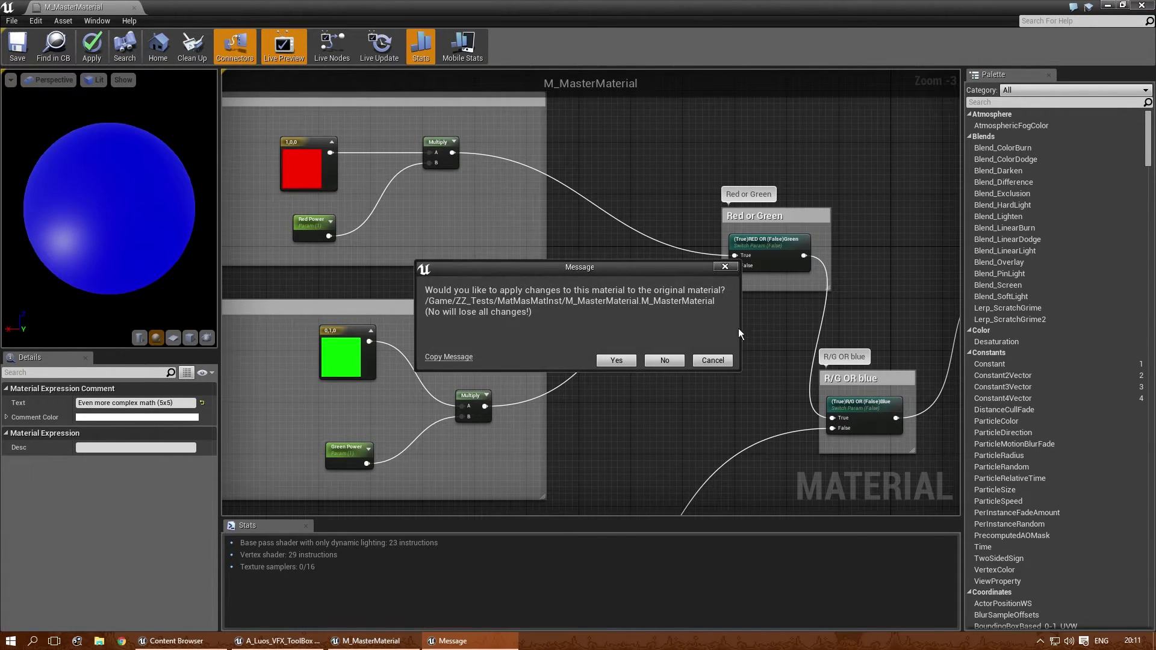
click(618, 361)
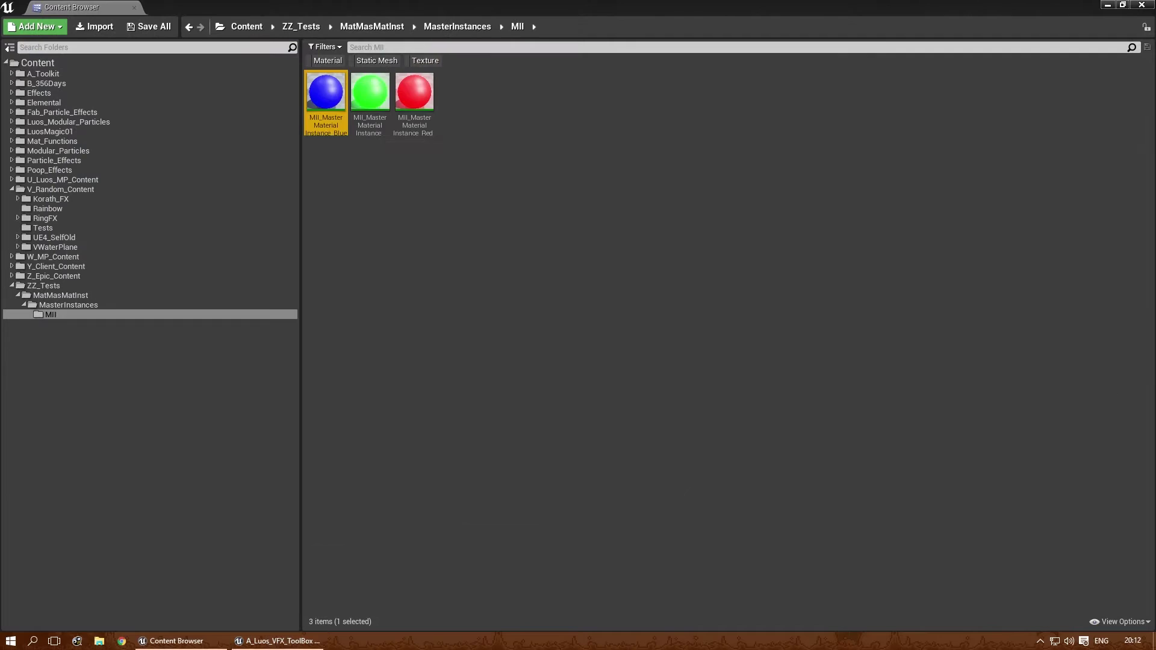
Step: Compare the contents of the MII, MasterInstances and MatMasMatInst folders to trace the instances back to the master material
click(325, 165)
click(325, 92)
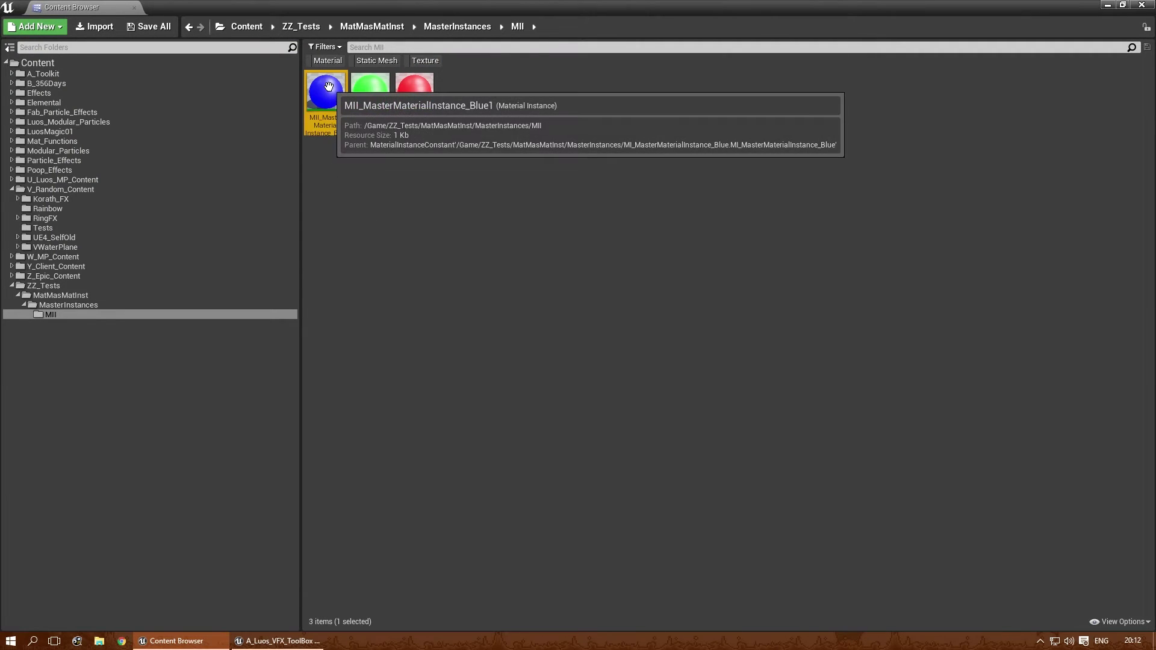
click(95, 306)
click(83, 296)
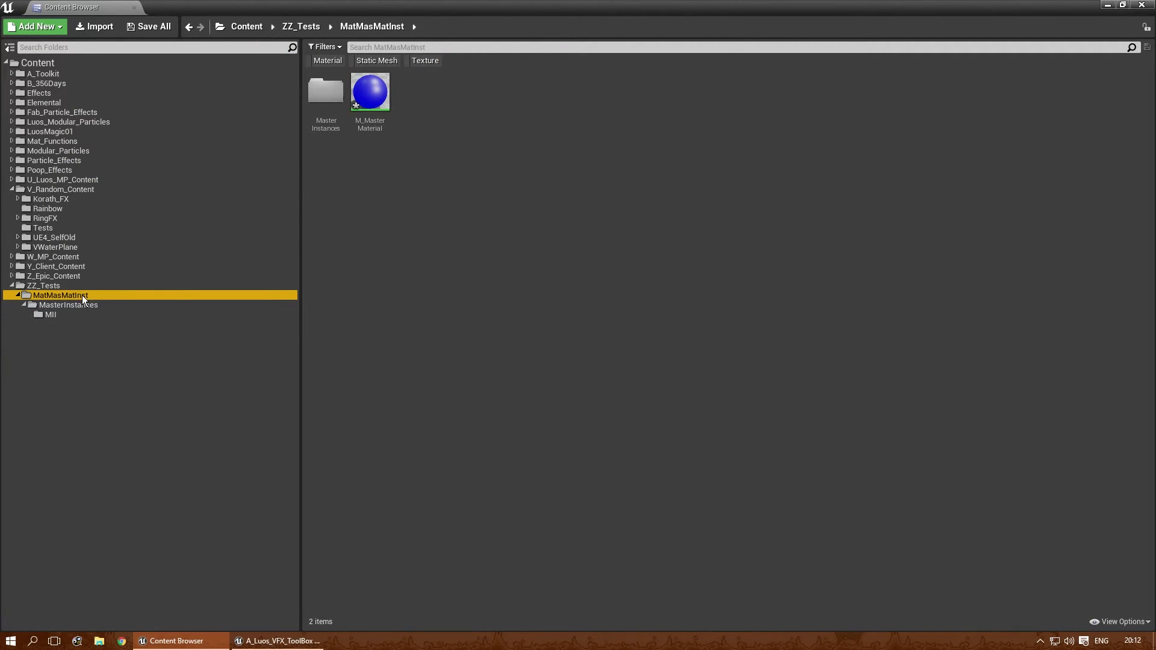
click(82, 306)
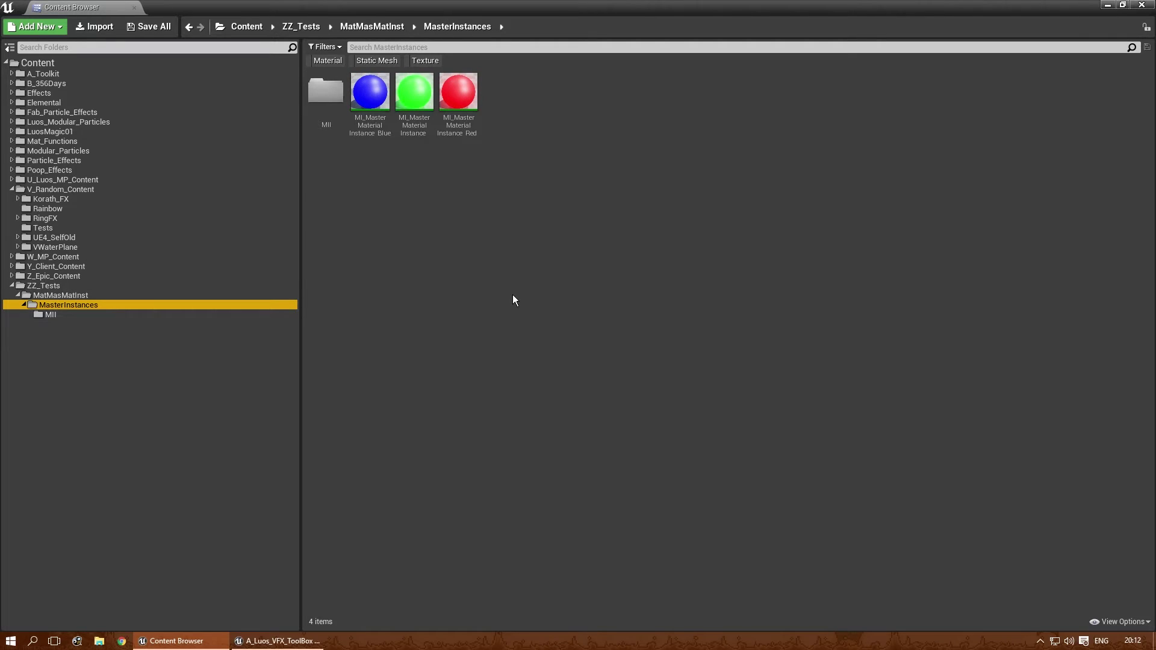
click(44, 314)
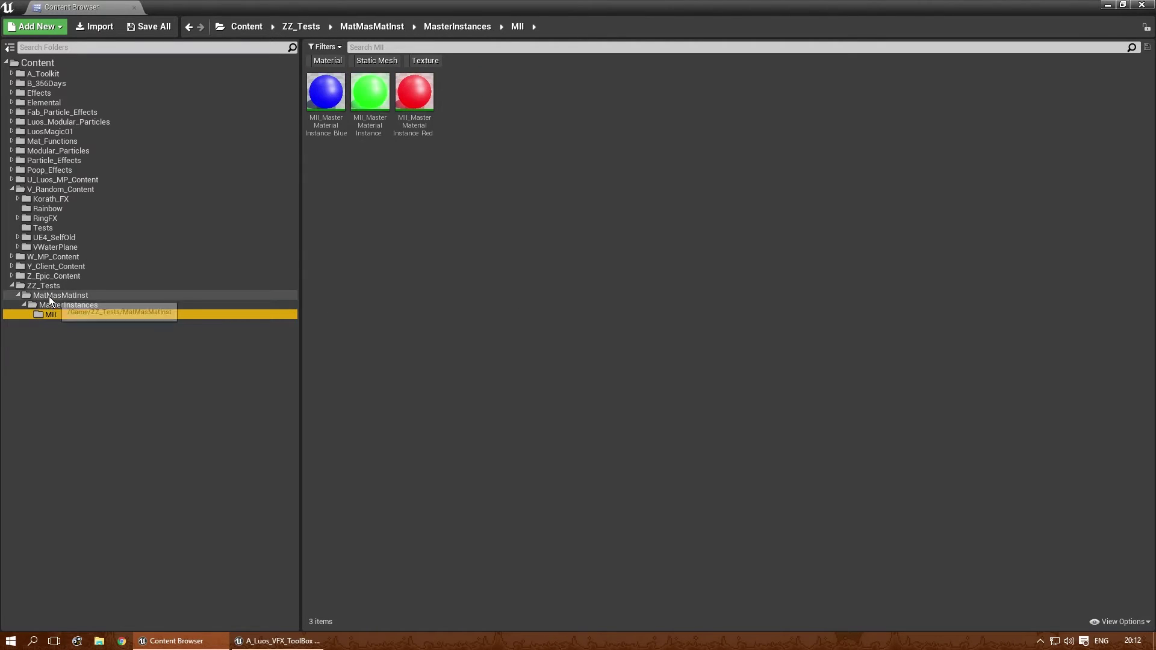
click(108, 295)
click(51, 315)
click(56, 296)
click(437, 230)
Step: Reopen M_MasterMaterial and extend the "Complex math (2x2)" comment box at its left and upper edges
double_click(370, 92)
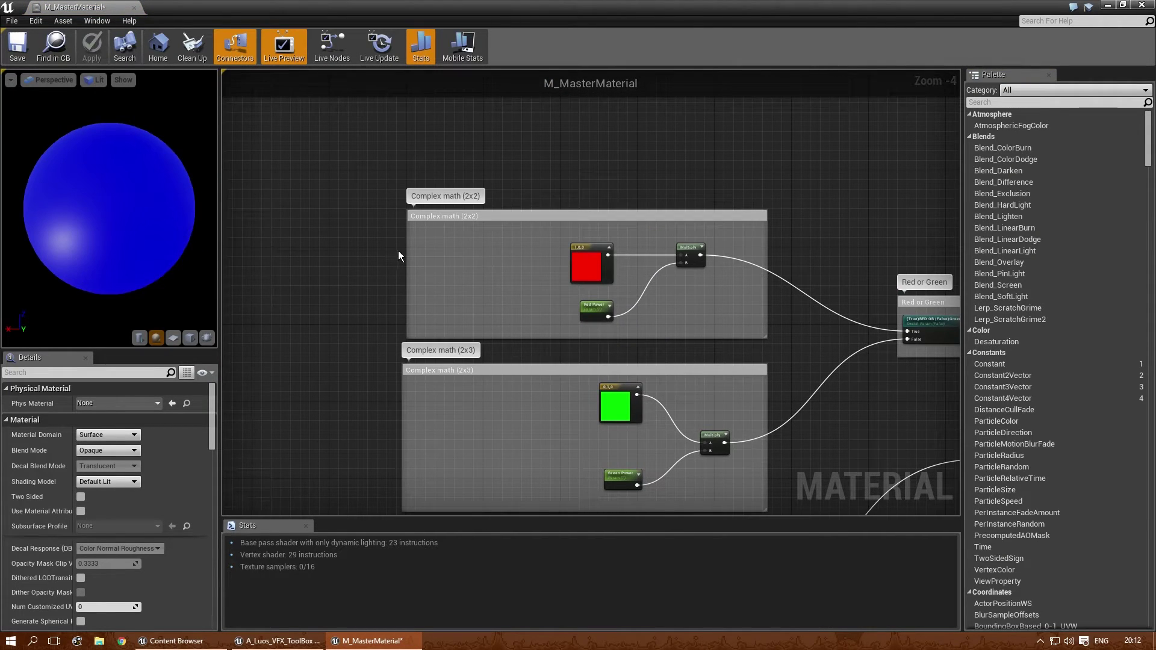
drag(407, 253, 273, 253)
drag(444, 212, 444, 121)
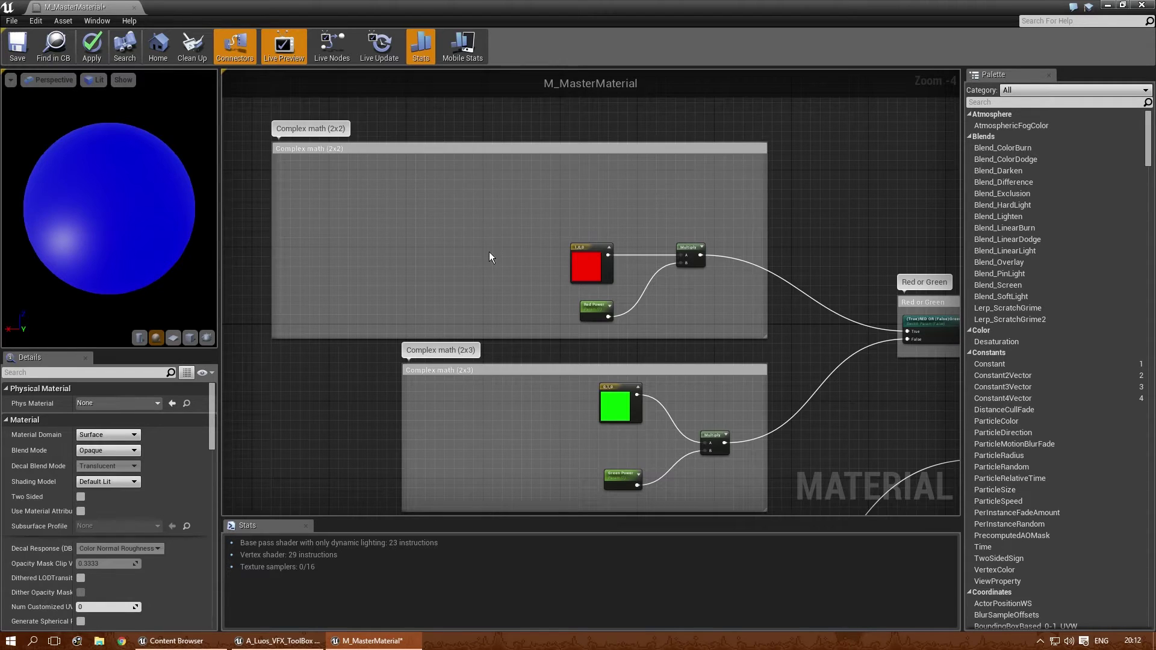
Step: Move the red nodes up inside the "Complex math (2x2)" box and shift the red 1,0,0 constant far left of its Multiply node
scroll(438, 286, up, 2)
drag(427, 189, 670, 343)
drag(656, 226, 648, 176)
click(585, 236)
scroll(583, 237, up, 2)
right_drag(583, 237, 624, 310)
right_drag(550, 225, 713, 280)
drag(686, 221, 277, 221)
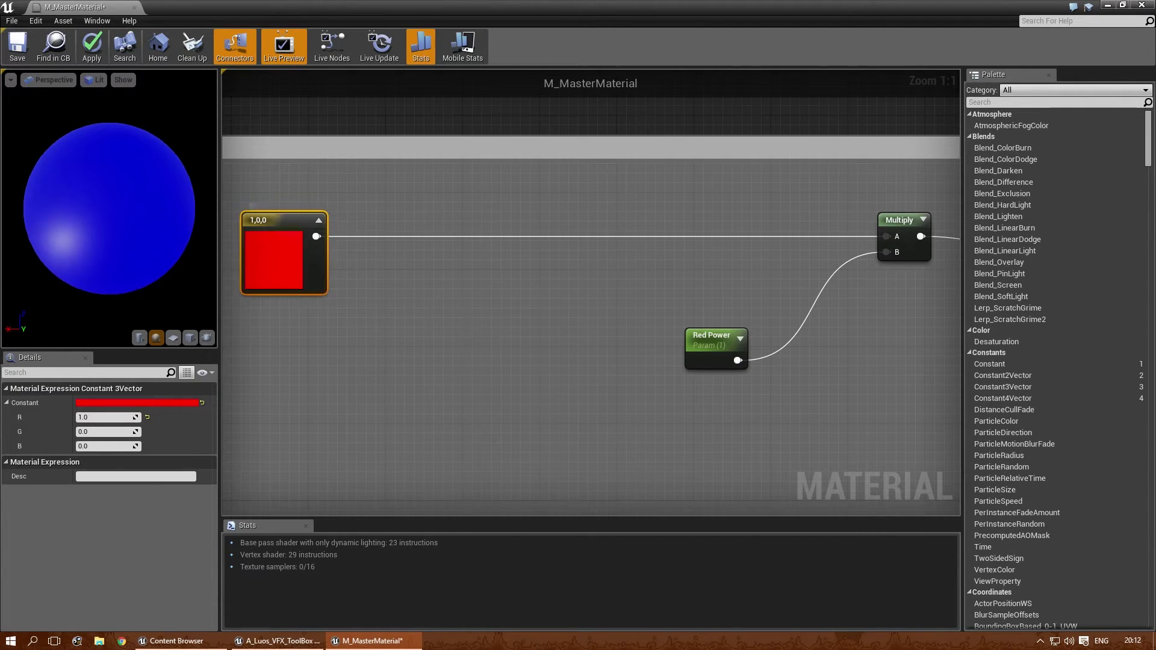
Step: Set the blend mode of M_MasterMaterial to Translucent
scroll(482, 301, down, 2)
right_drag(499, 284, 386, 253)
scroll(465, 276, down, 1)
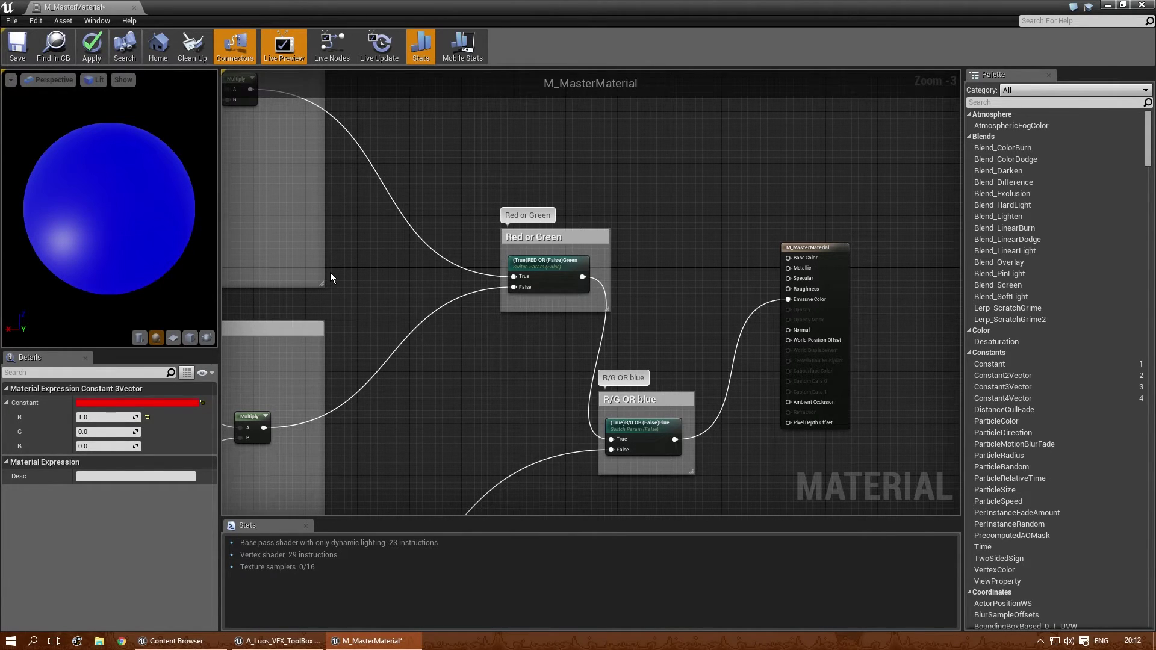
right_drag(435, 211, 585, 204)
click(602, 173)
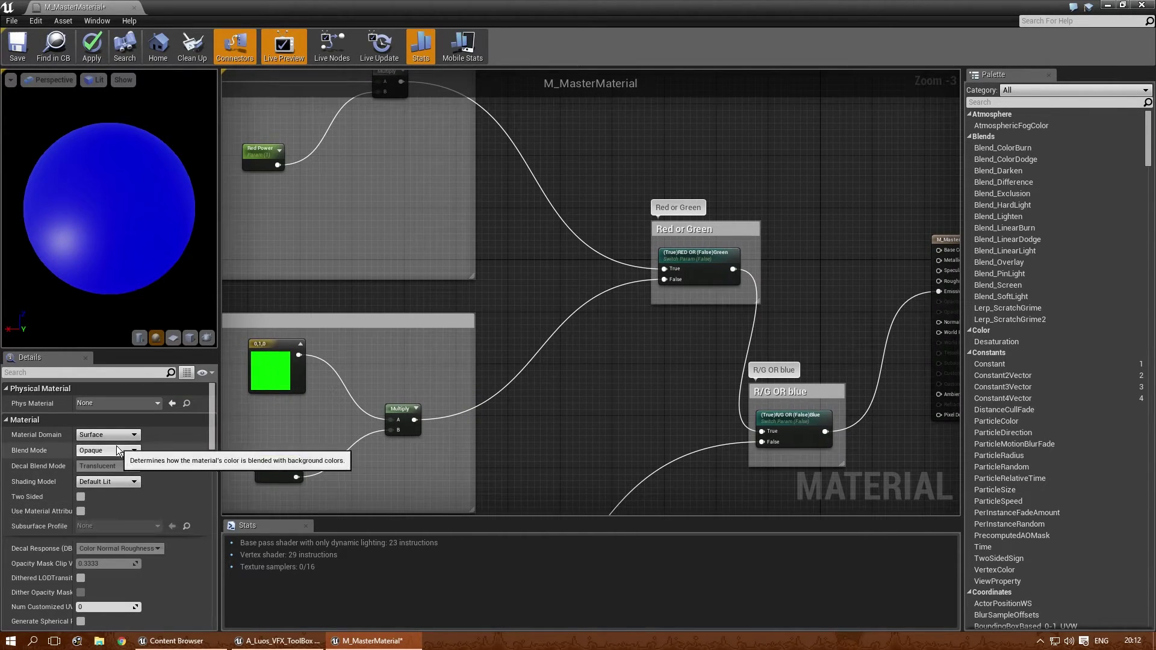
click(118, 451)
click(107, 475)
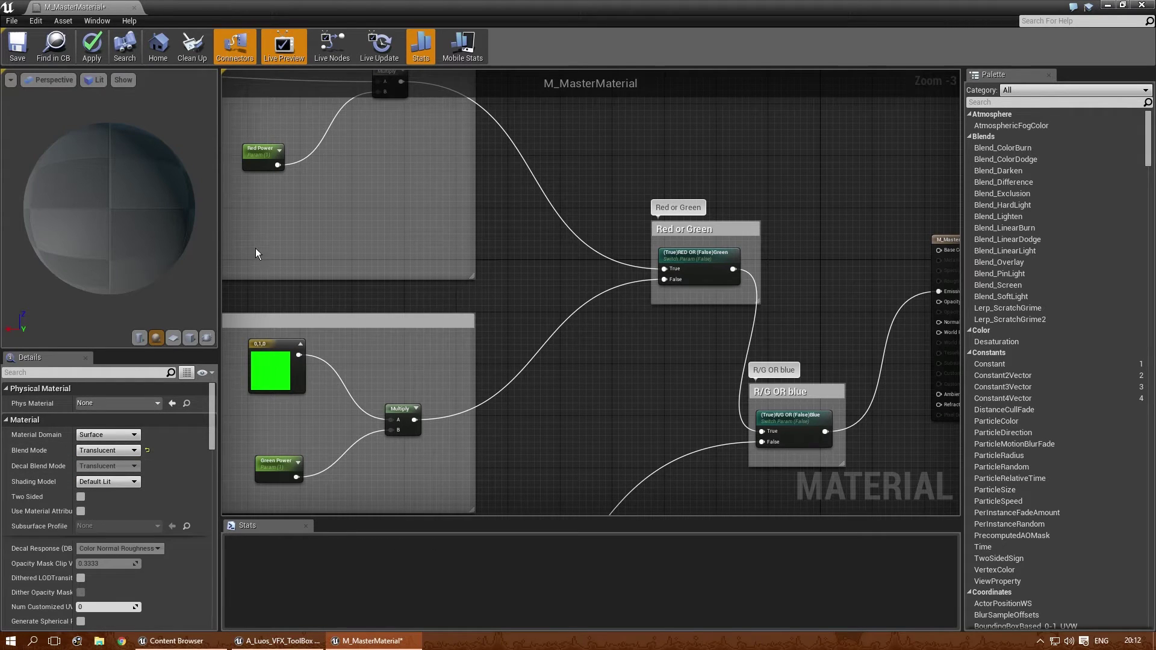
Step: Move the Red Power parameter up, closer to its Multiply node in the red comment box
right_drag(255, 248, 541, 417)
scroll(453, 368, up, 2)
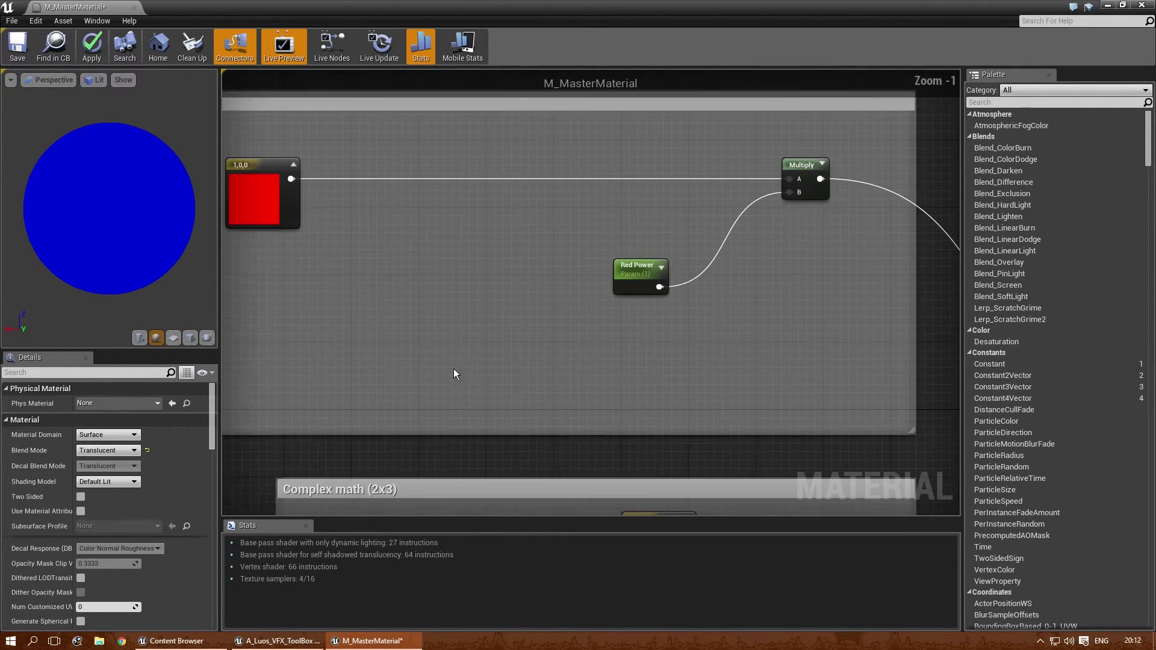
right_drag(454, 369, 516, 362)
drag(707, 265, 708, 225)
right_drag(555, 303, 423, 290)
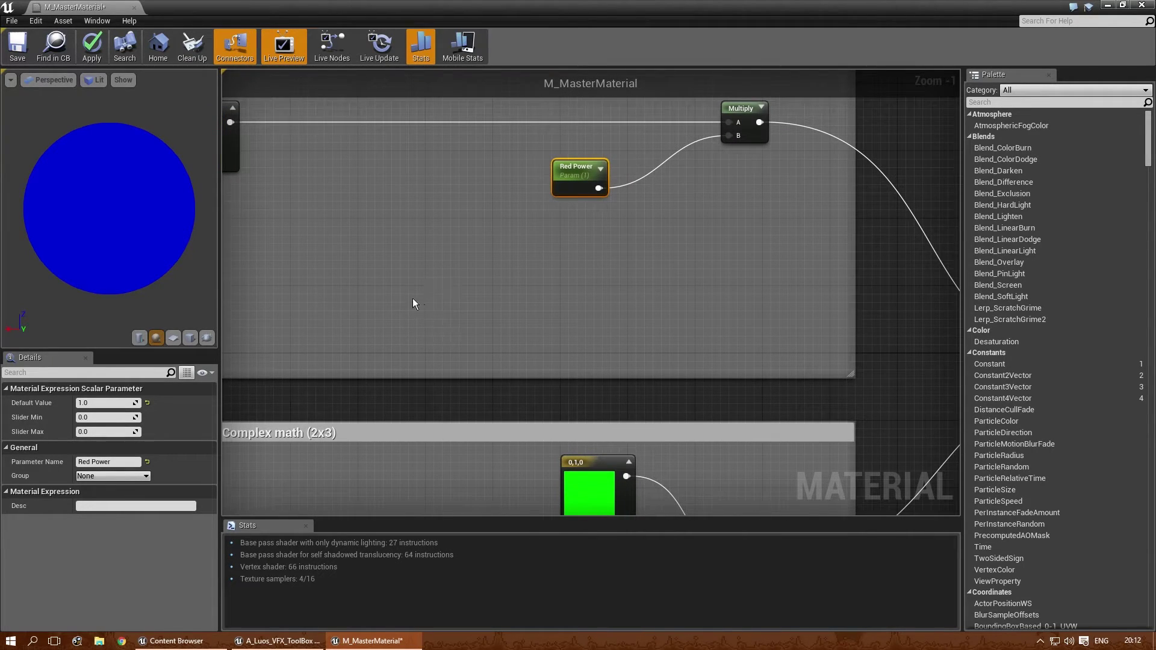
Step: Add a scalar parameter named Red Opacity and place it in the open area below and left of Red Power
click(398, 288)
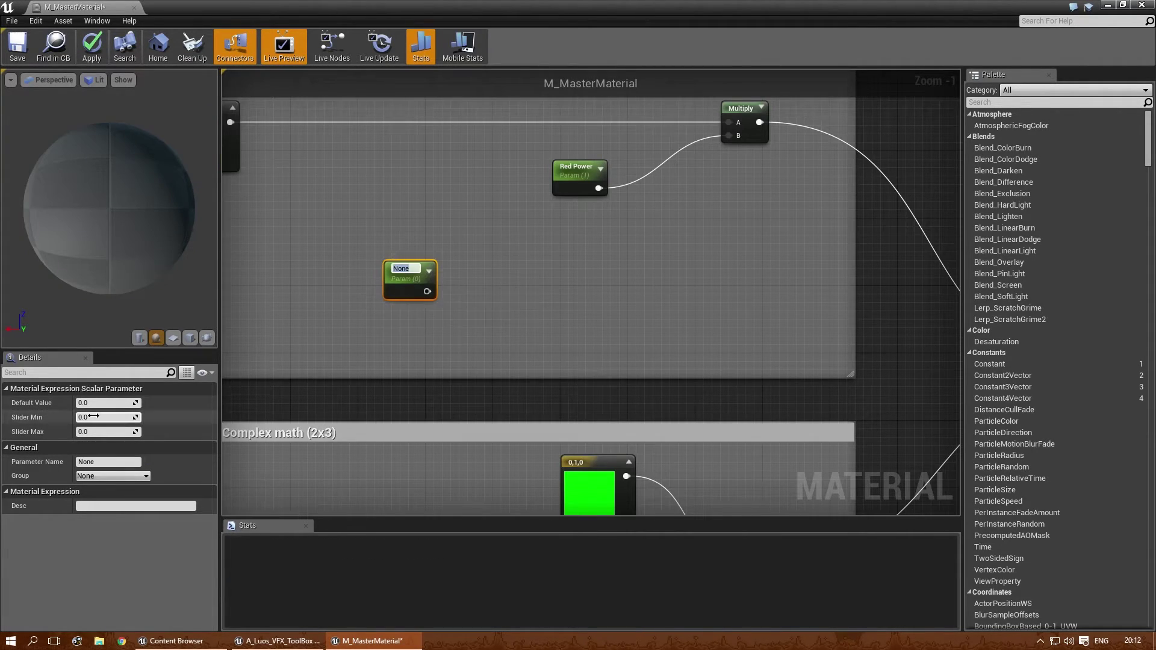
click(103, 463)
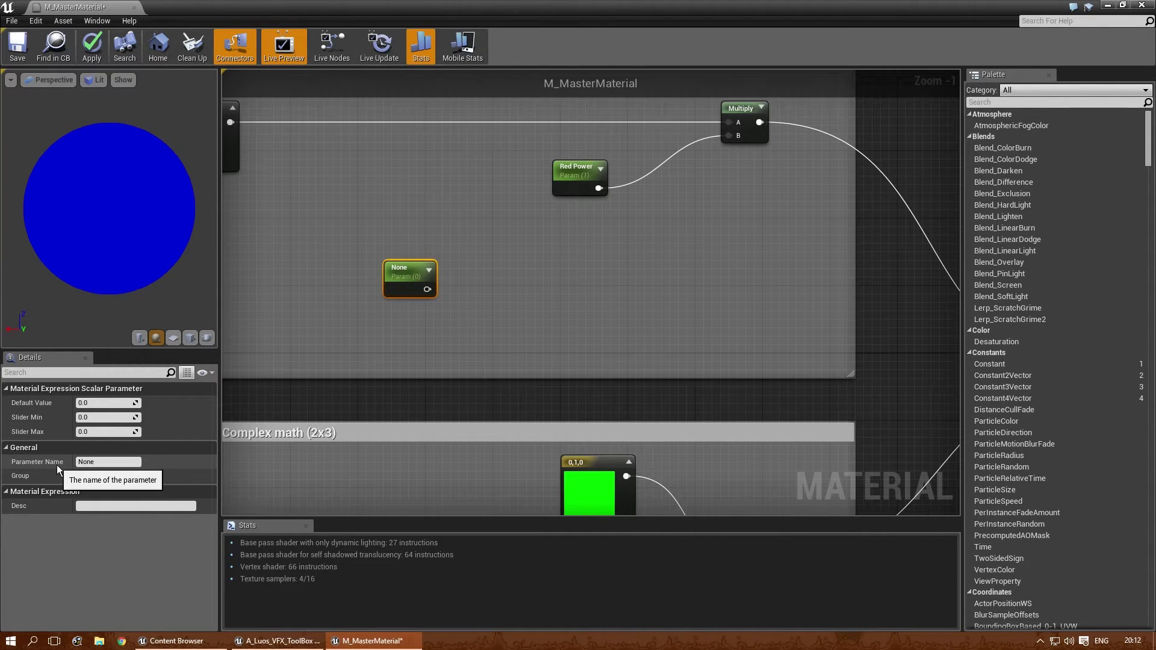
double_click(103, 462)
text(Red )
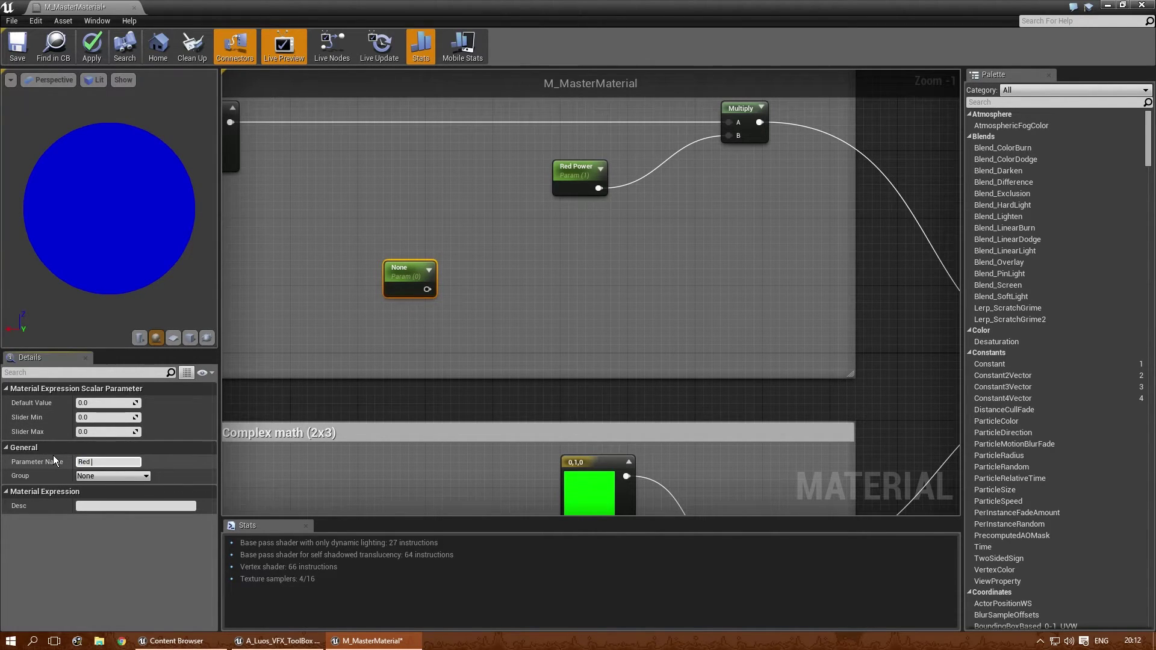
text(Opacity)
key(Return)
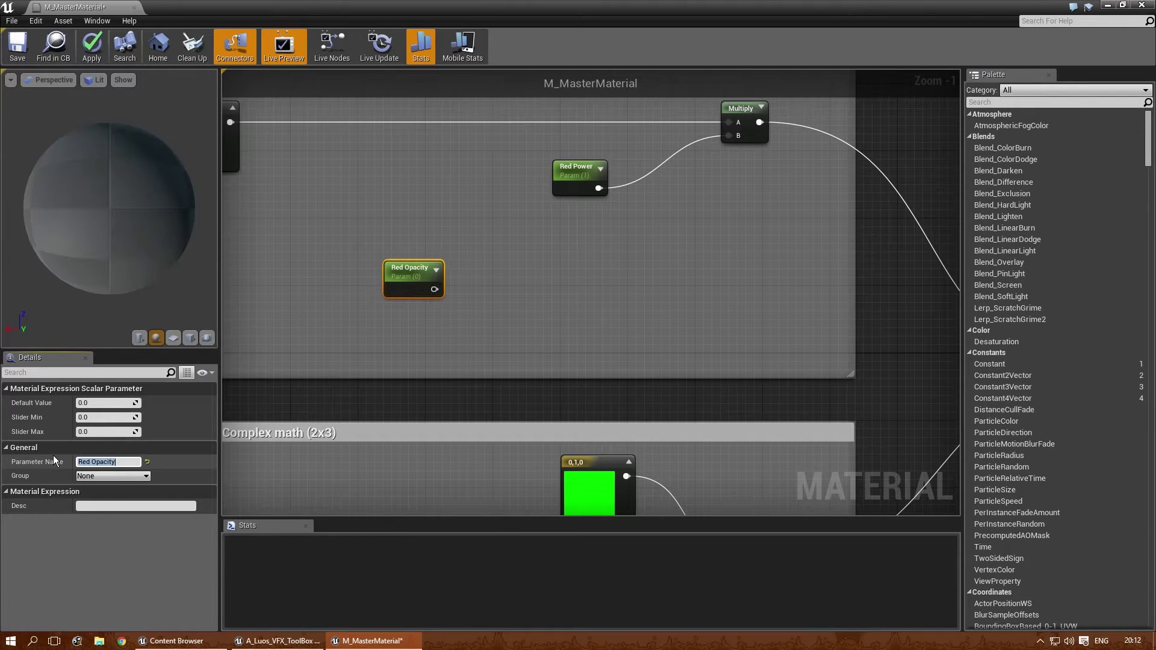
mouse_move(395, 270)
mouse_down()
mouse_move(513, 272)
mouse_move(397, 258)
mouse_up()
right_drag(506, 326, 578, 230)
drag(487, 161, 442, 165)
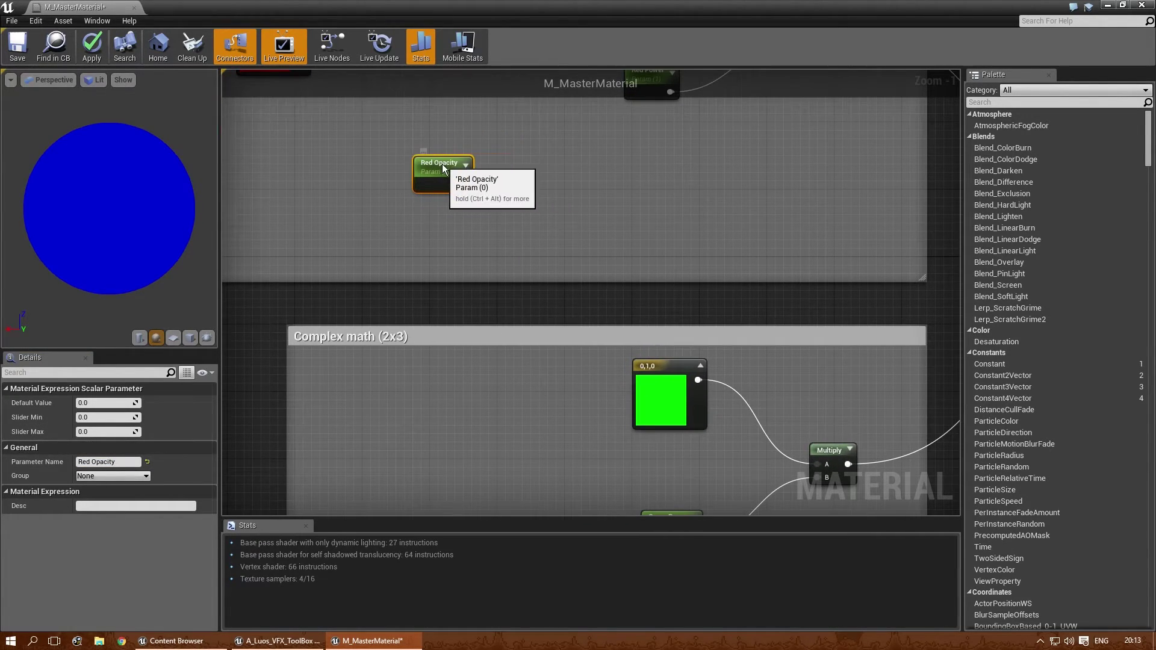
Step: Duplicate Red Opacity into the "Complex math (2x3)" box beside Green Power and rename the copy Green Opacity
key(ctrl+w)
right_drag(499, 294, 486, 229)
drag(487, 229, 463, 460)
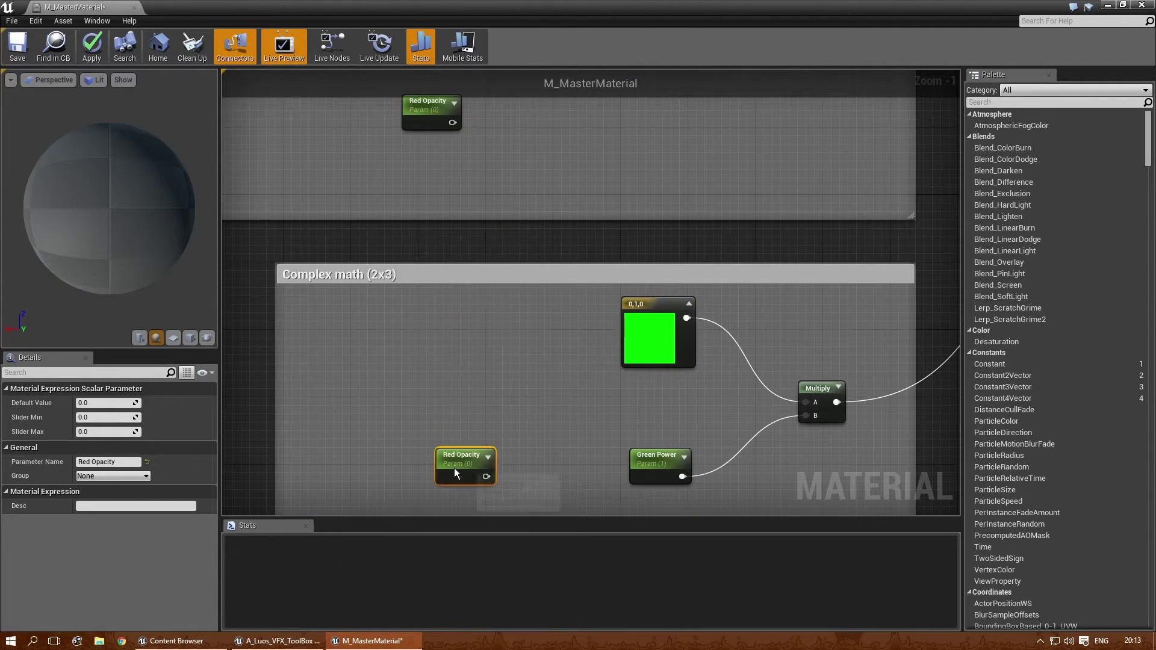
right_drag(463, 460, 441, 312)
click(109, 462)
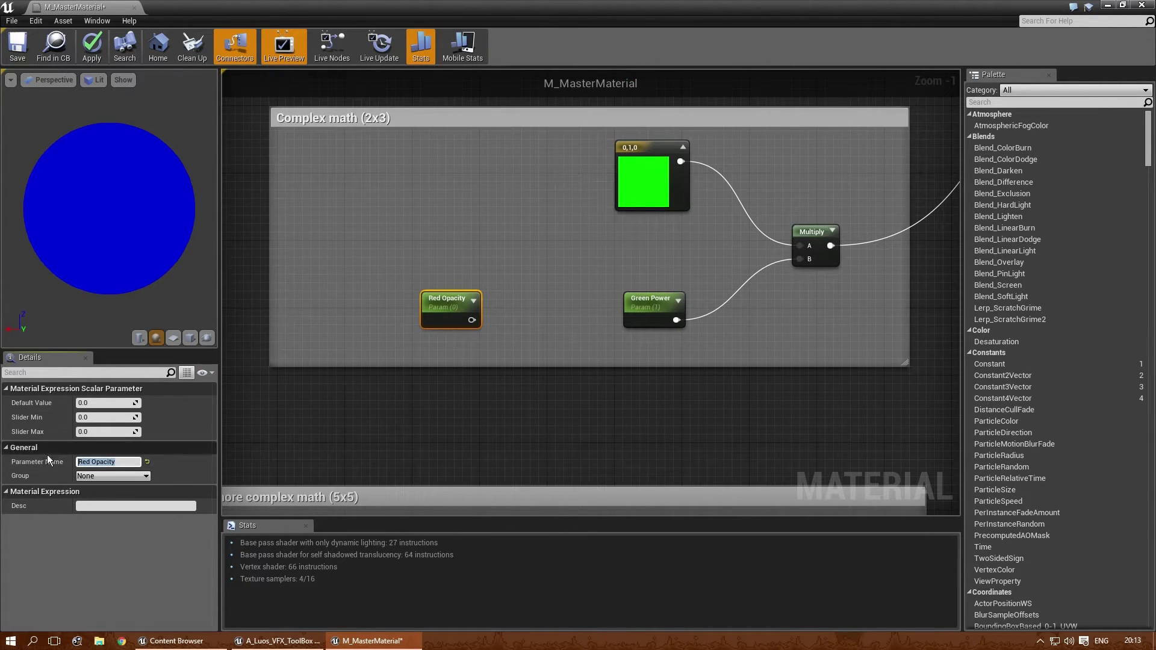
drag(94, 462, 74, 461)
text(Green)
key(Return)
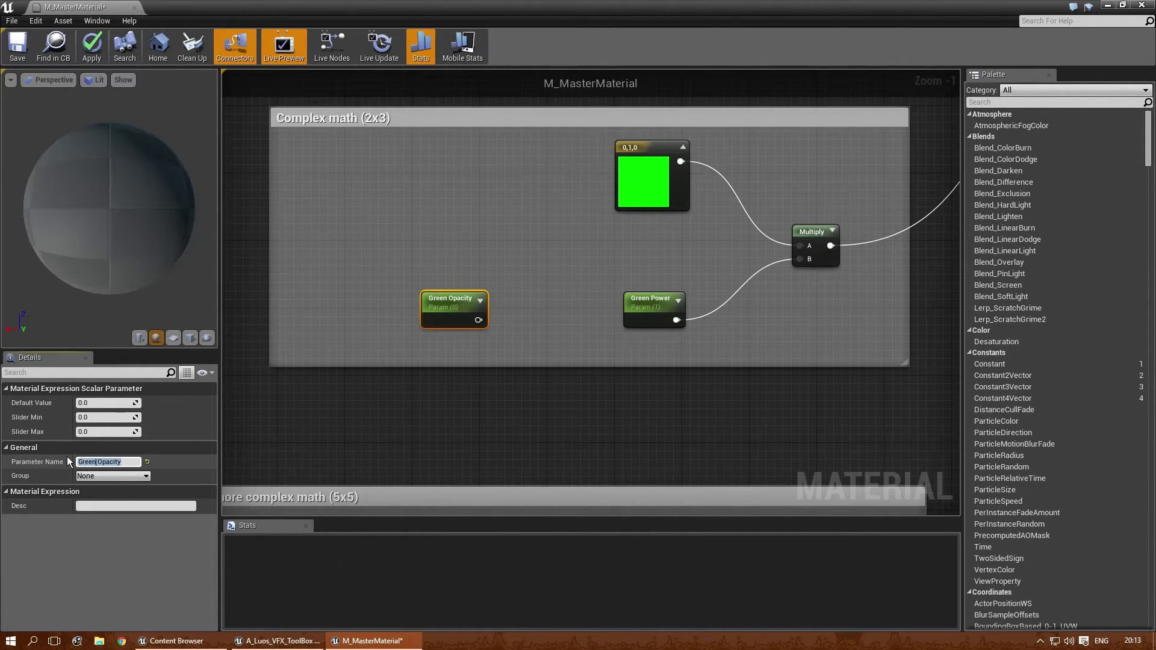
Step: Copy Green Opacity into the (5x5) box with the blue nodes, place it below Blue Power and rename it Blue Opacity
click(436, 306)
key(ctrl+c)
right_drag(447, 401, 440, 207)
key(ctrl+v)
drag(440, 208, 407, 459)
right_drag(428, 413, 464, 238)
drag(419, 274, 512, 392)
right_drag(482, 317, 379, 310)
double_click(95, 464)
text(Blue)
key(Return)
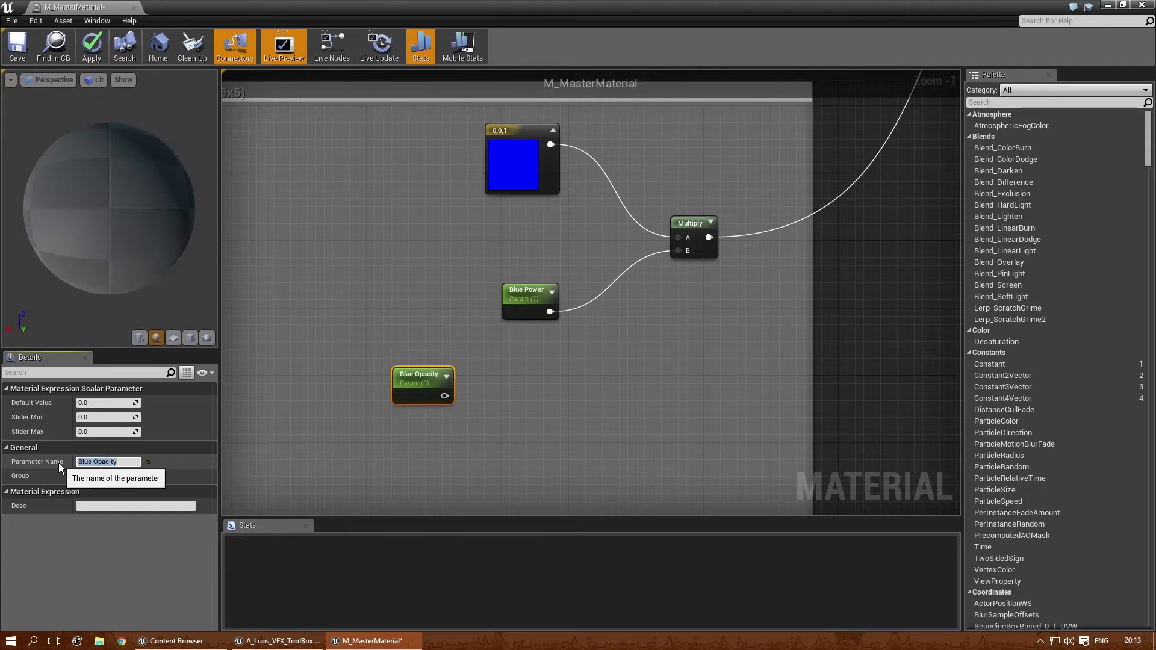
Step: Line up the "R/G OR blue" group beside "Red or Green" and shift the M_MasterMaterial output node farther right
scroll(464, 349, down, 4)
right_drag(319, 348, 623, 343)
scroll(667, 280, up, 3)
drag(578, 344, 621, 165)
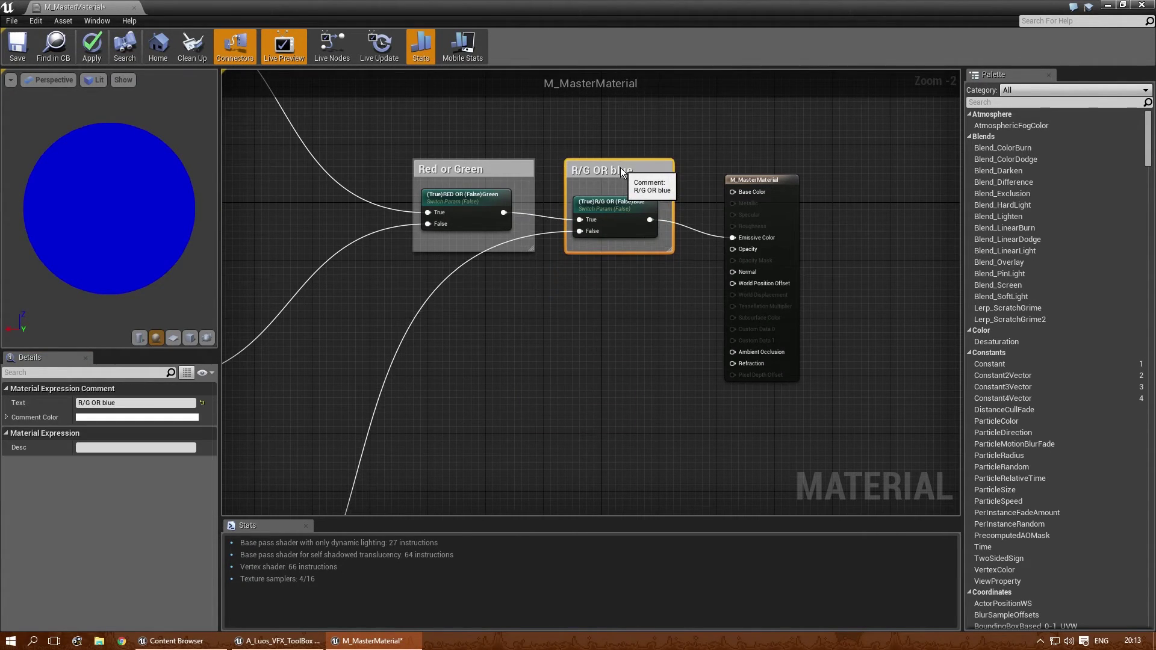
drag(750, 181, 801, 202)
Step: Duplicate the "Red or Green" and "R/G OR blue" switch groups and place the copies directly below the originals
drag(683, 330, 425, 179)
key(ctrl+c)
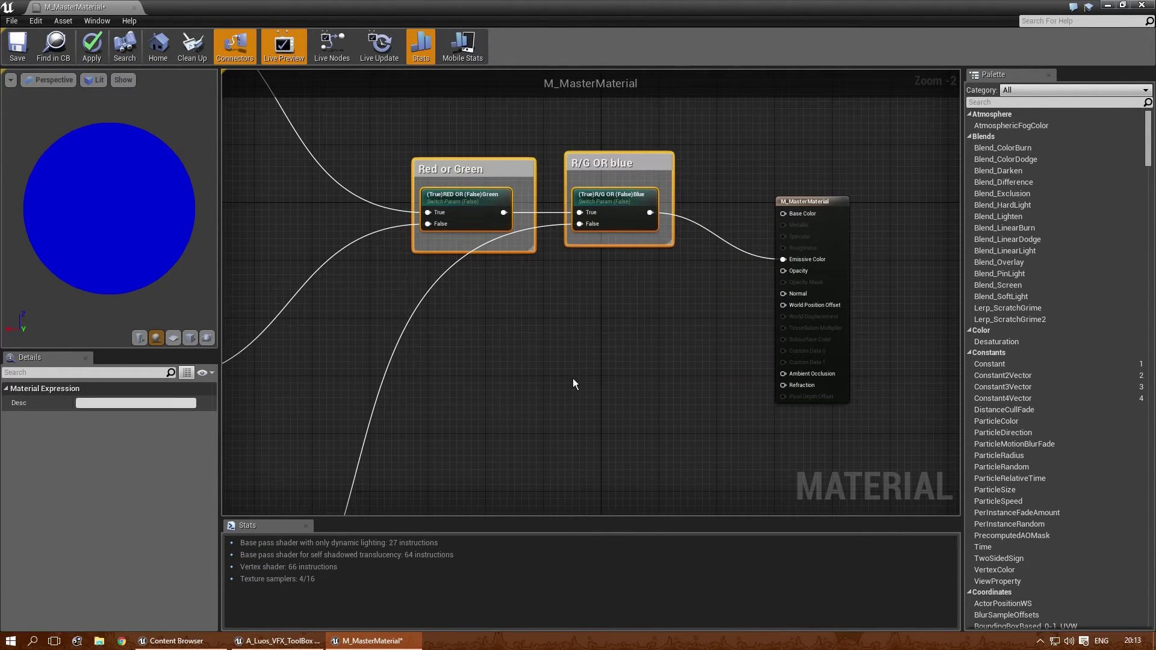
key(ctrl+v)
drag(679, 377, 608, 328)
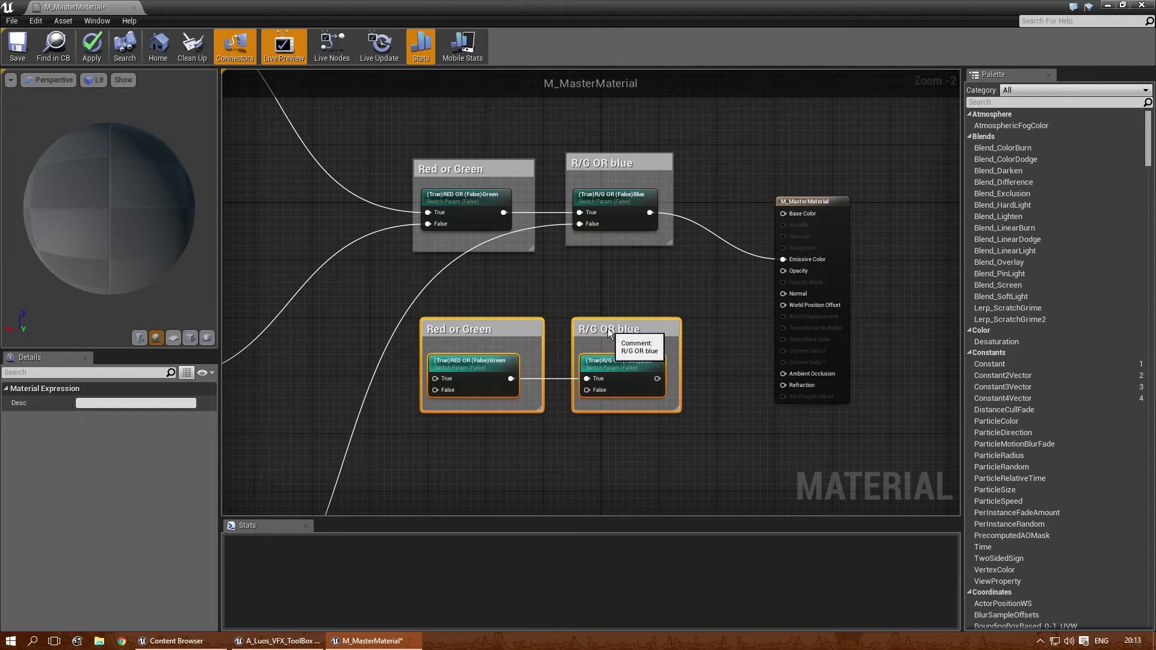
Step: Connect Red Opacity to the True input of the duplicated "Red or Green" switch
scroll(639, 306, down, 3)
scroll(573, 289, up, 2)
drag(425, 243, 602, 461)
Step: Move Green Power and its Multiply node up, and connect Green Opacity to the duplicated "Red or Green" switch's False input
right_drag(363, 496, 506, 322)
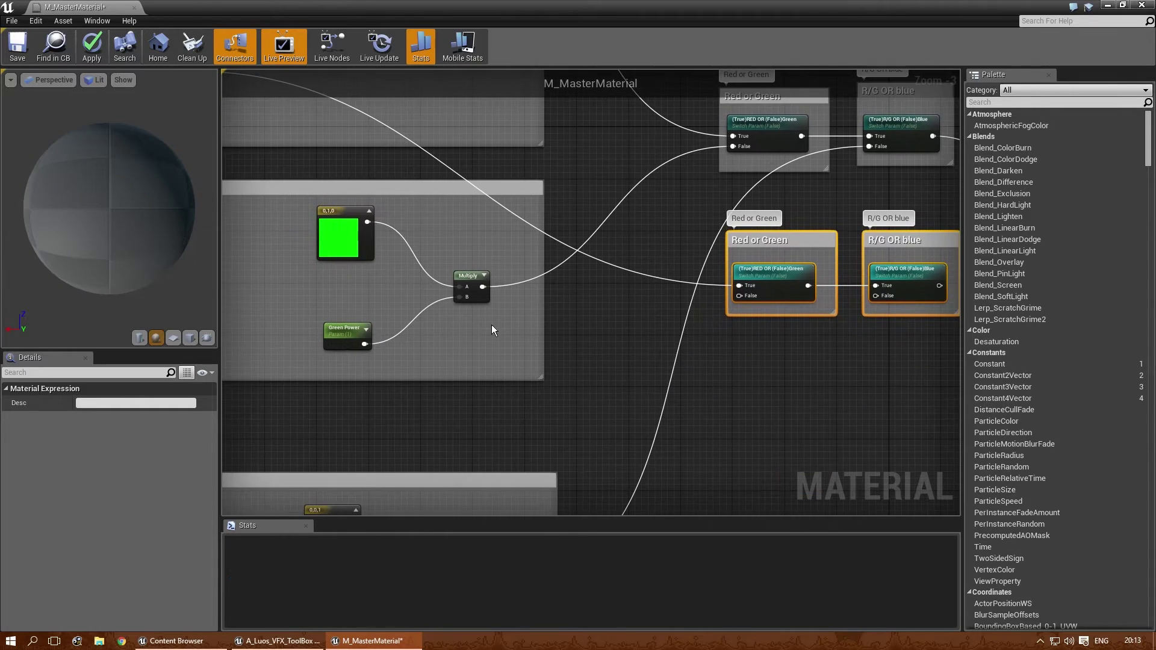
right_drag(368, 351, 484, 339)
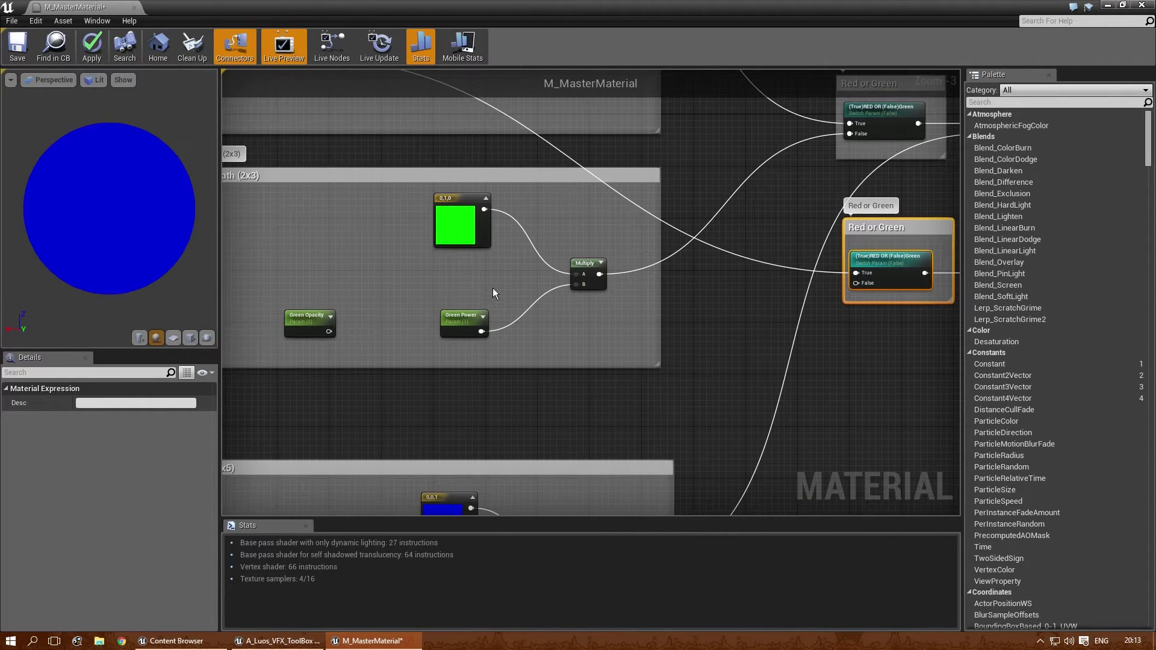
drag(447, 319, 440, 267)
drag(586, 265, 581, 225)
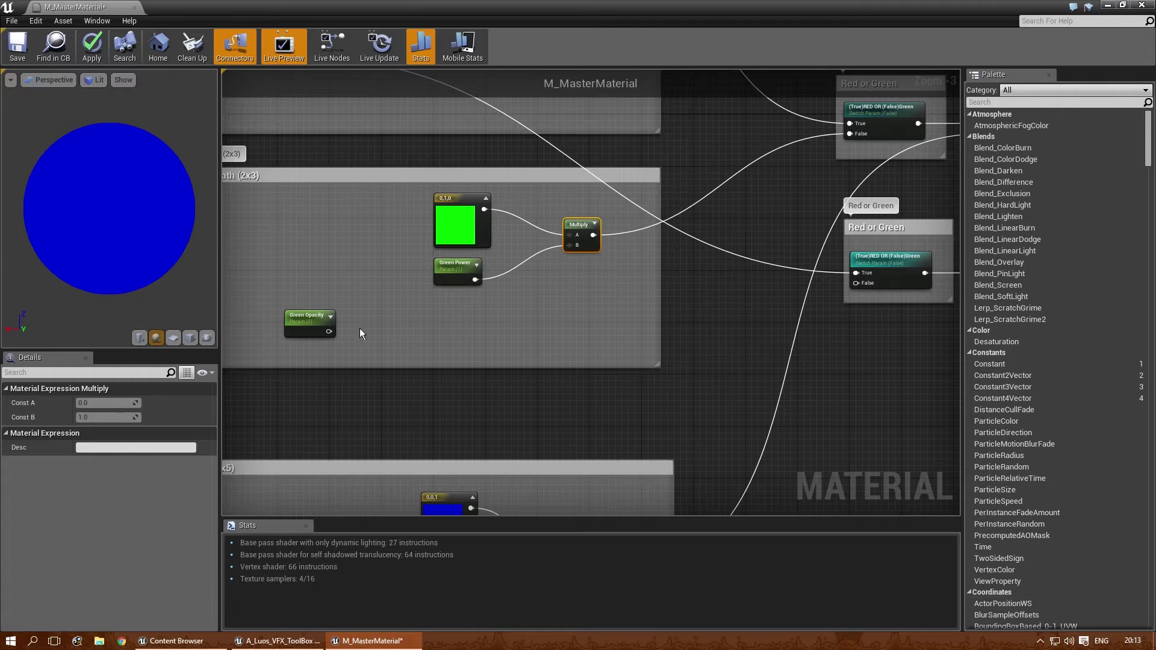
drag(328, 335, 860, 284)
right_drag(814, 318, 723, 174)
Step: Move Blue Power and its Multiply node up, and connect Blue Opacity to the duplicated "R/G OR blue" switch's False input
right_drag(481, 408, 500, 289)
drag(503, 305, 496, 244)
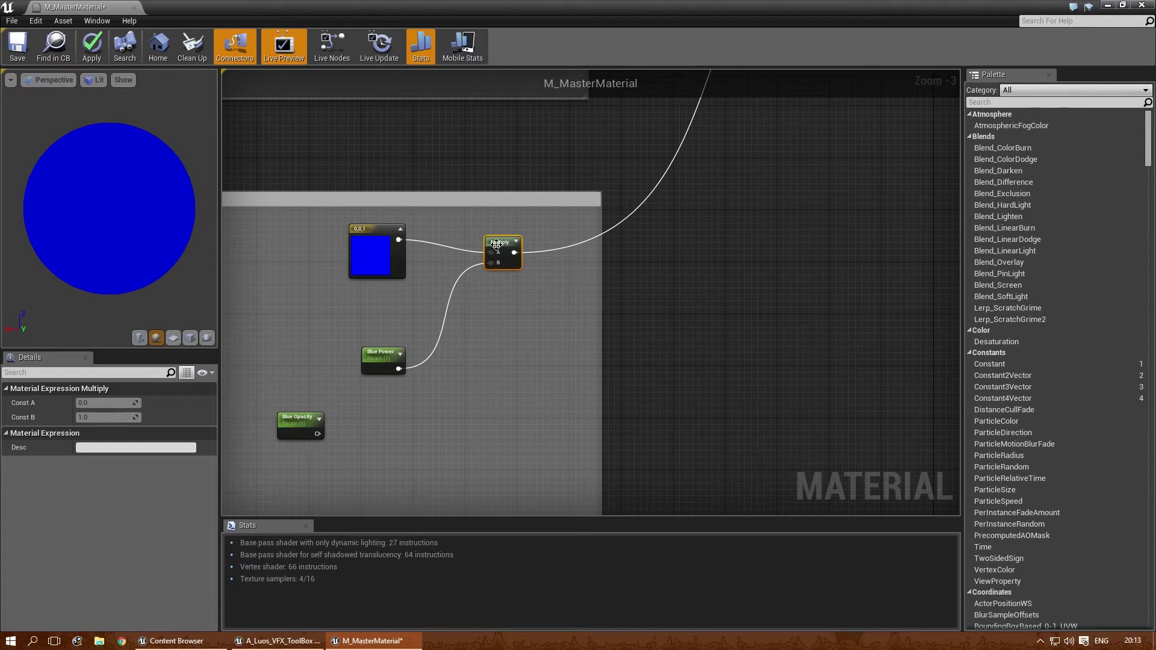
click(379, 361)
drag(379, 360, 372, 295)
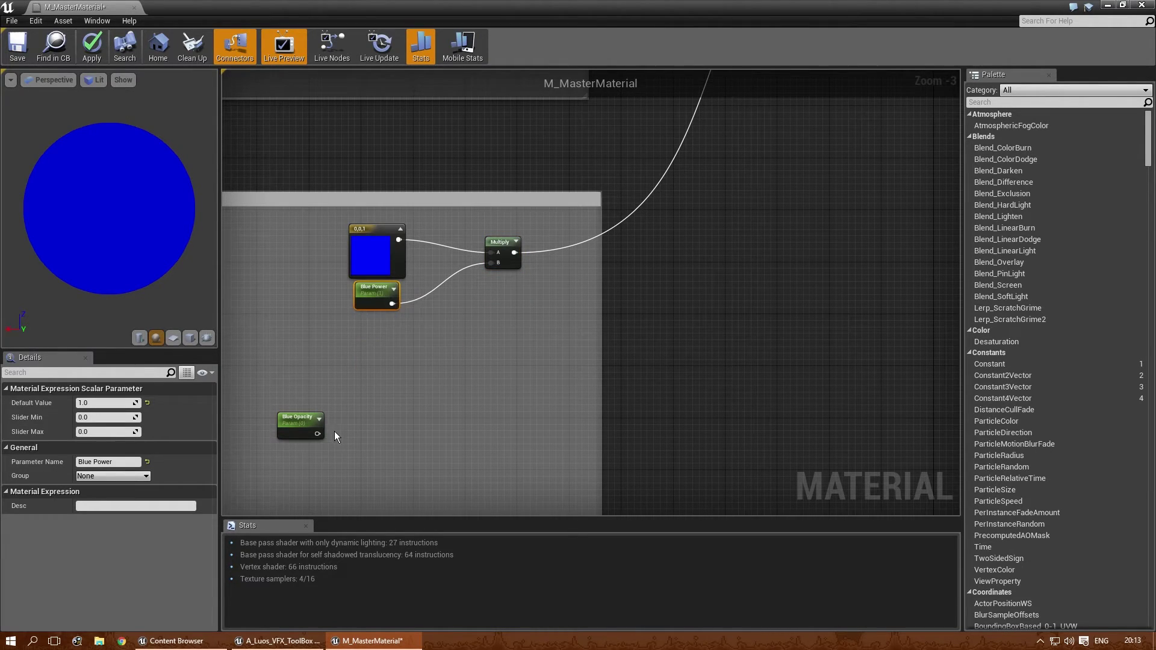
drag(317, 433, 749, 456)
Step: Connect the output of the duplicated "R/G OR blue" switch to the Opacity input of M_MasterMaterial
right_drag(810, 430, 605, 365)
scroll(605, 365, up, 2)
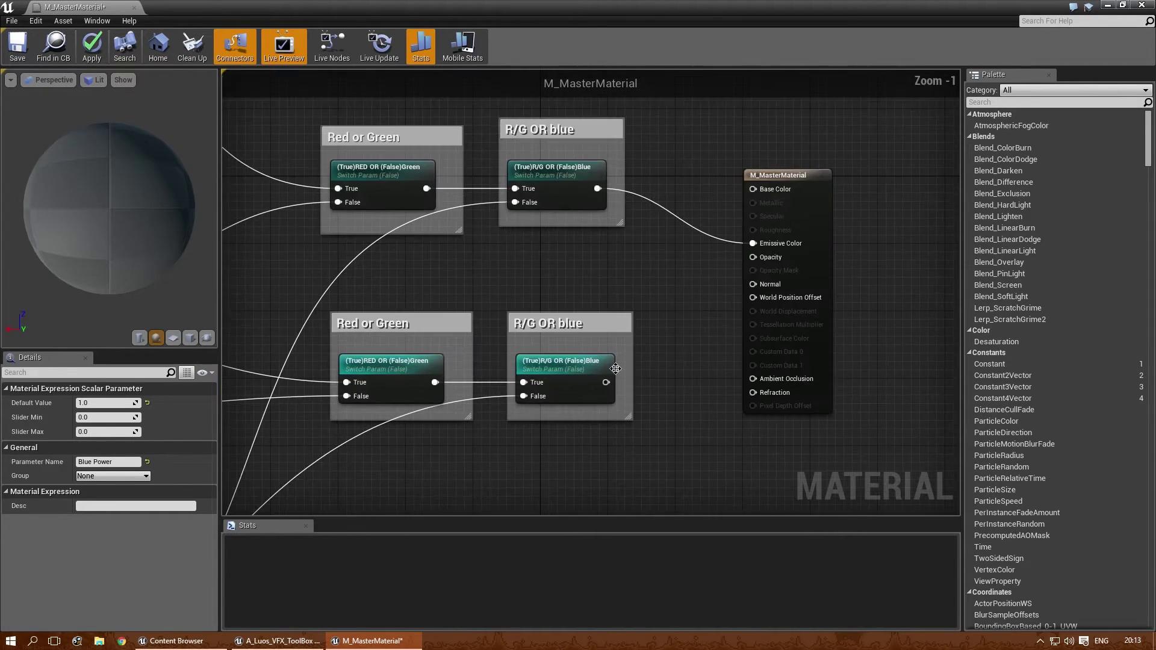
drag(604, 382, 760, 255)
scroll(599, 267, down, 3)
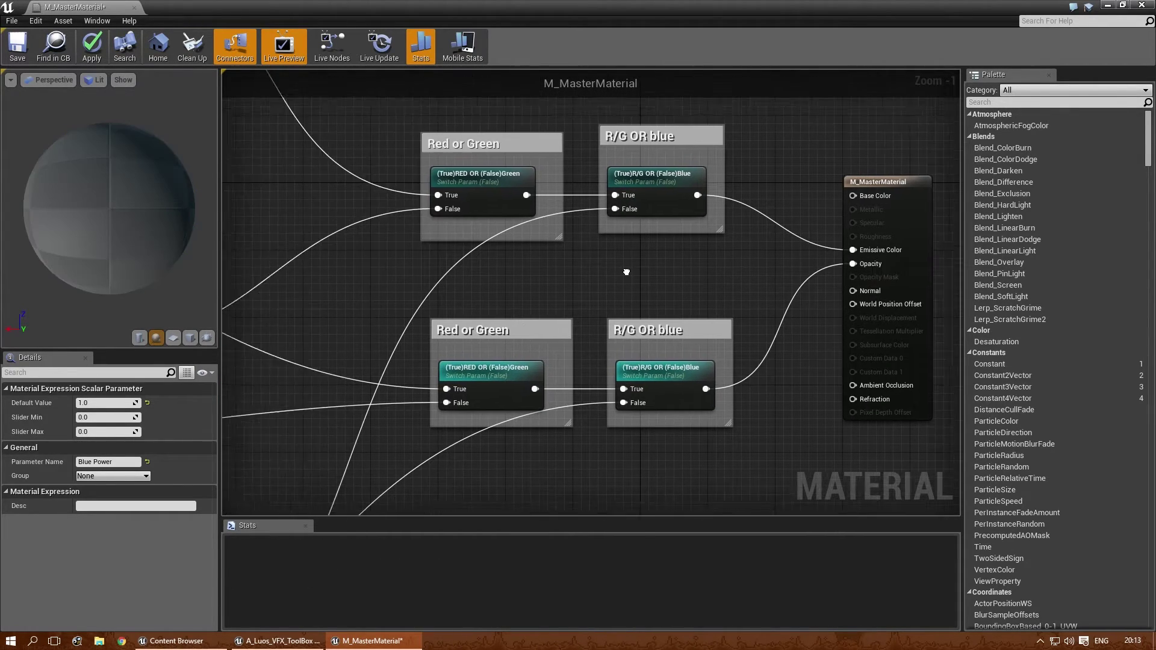
Step: Set the default value of the Red Opacity parameter to 0.5
right_drag(480, 265, 579, 277)
scroll(464, 345, up, 4)
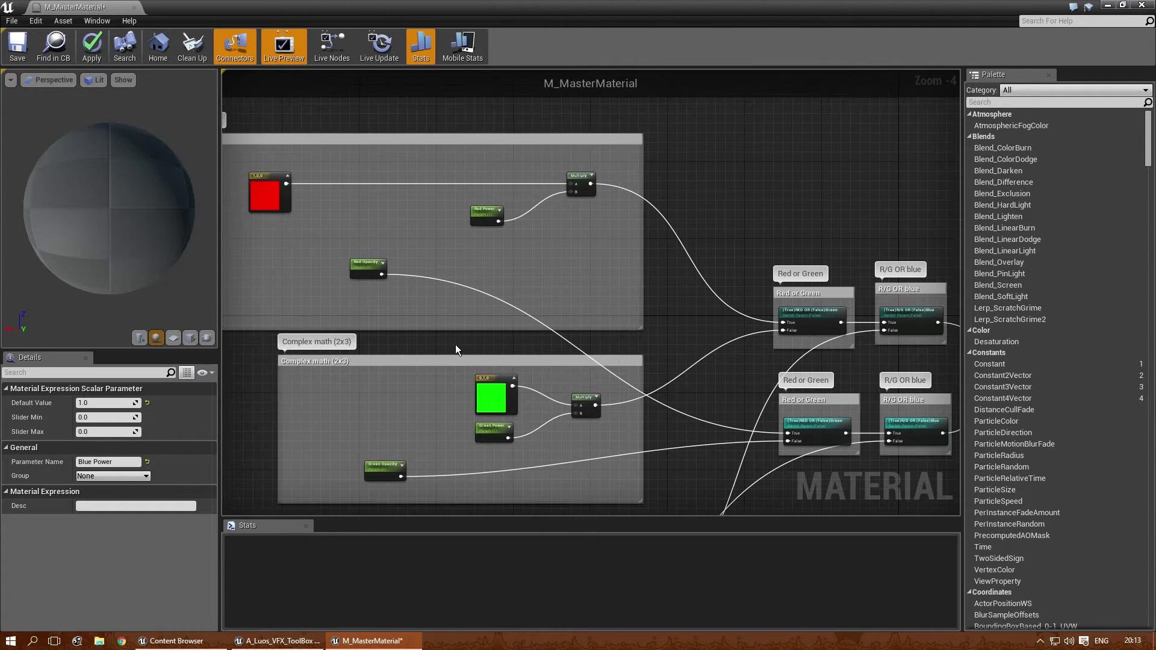
click(433, 278)
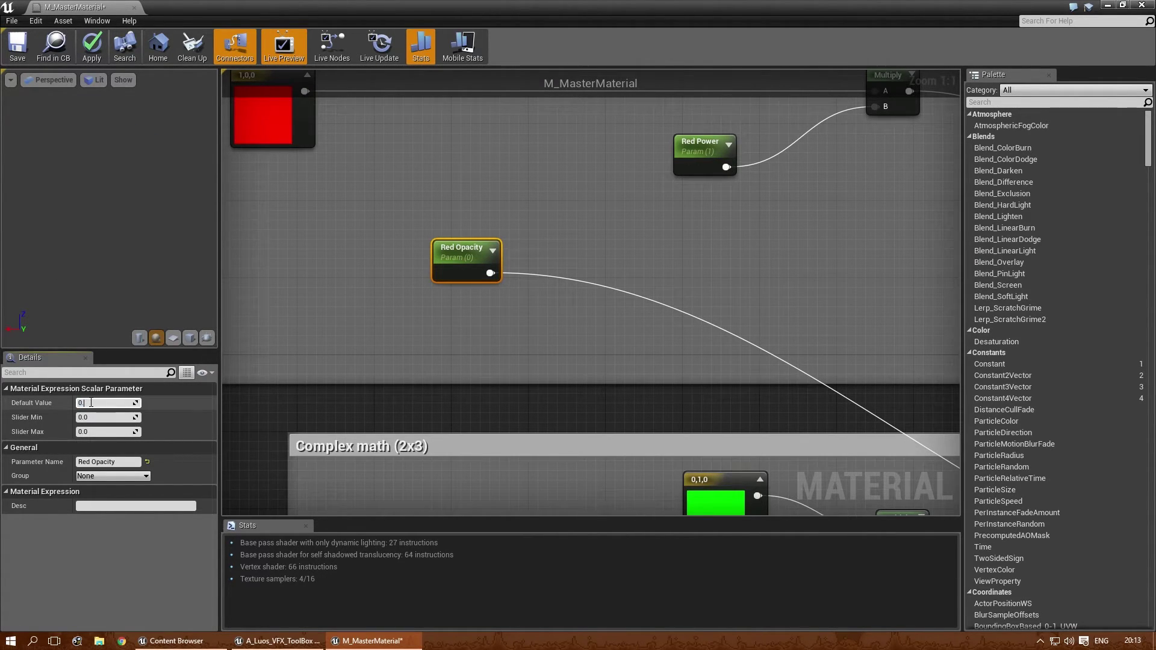
text(.5)
key(Return)
Step: Set the default value of the Green Opacity parameter to 0.2
right_drag(705, 447, 511, 127)
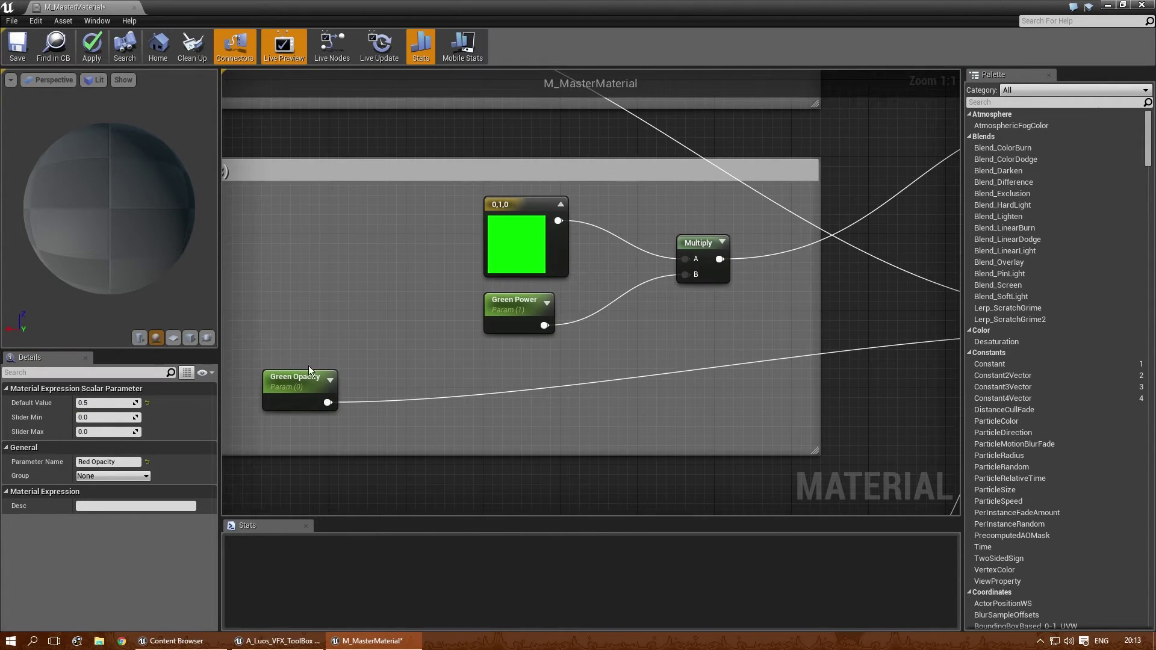
right_drag(295, 361, 392, 359)
click(392, 377)
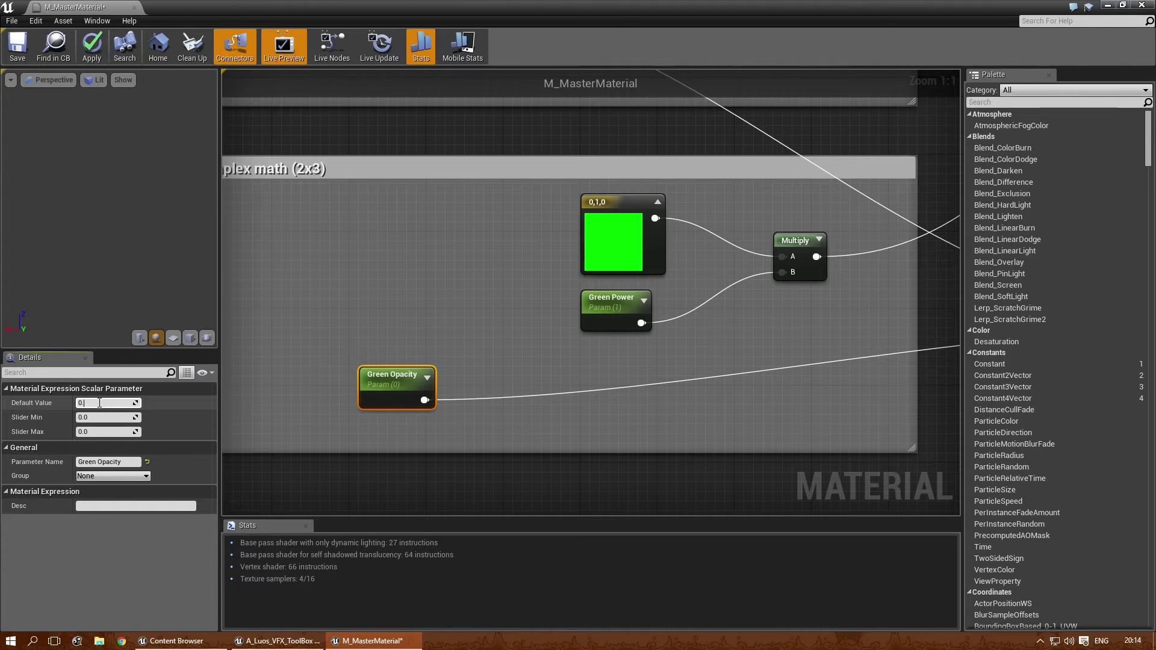
text(.2)
key(Return)
Step: Move Blue Opacity closer beneath Blue Power and set its default value to 1
right_drag(454, 336, 425, 224)
scroll(426, 224, down, 1)
right_drag(374, 425, 359, 200)
drag(382, 303, 462, 218)
right_drag(462, 218, 450, 354)
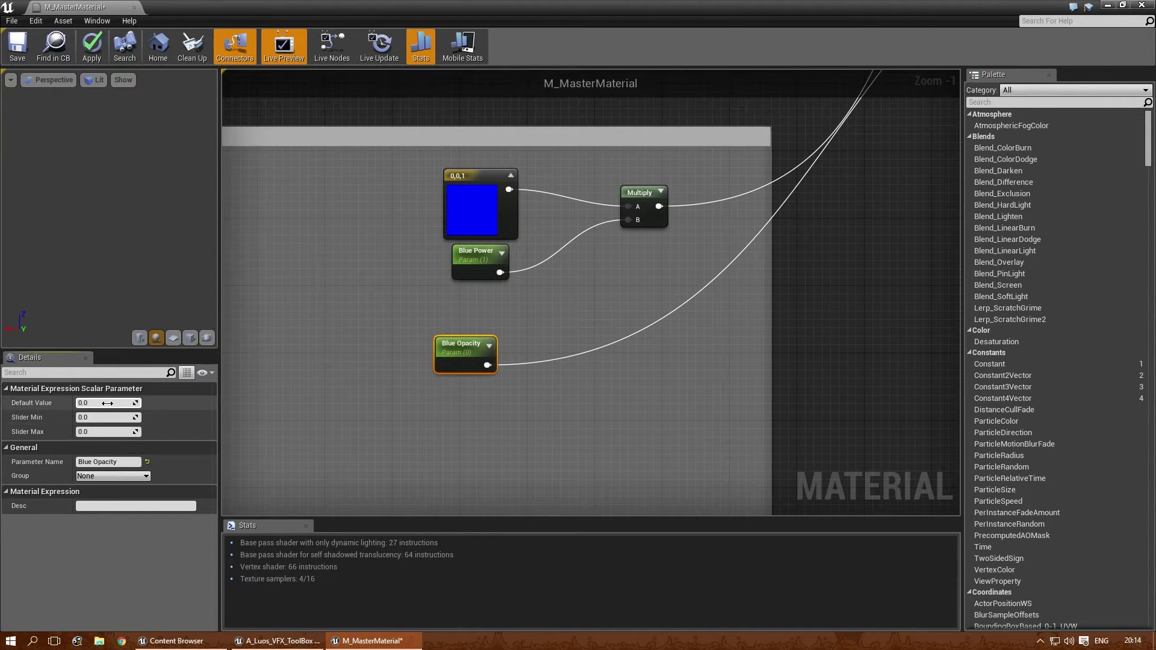
text(1)
key(Return)
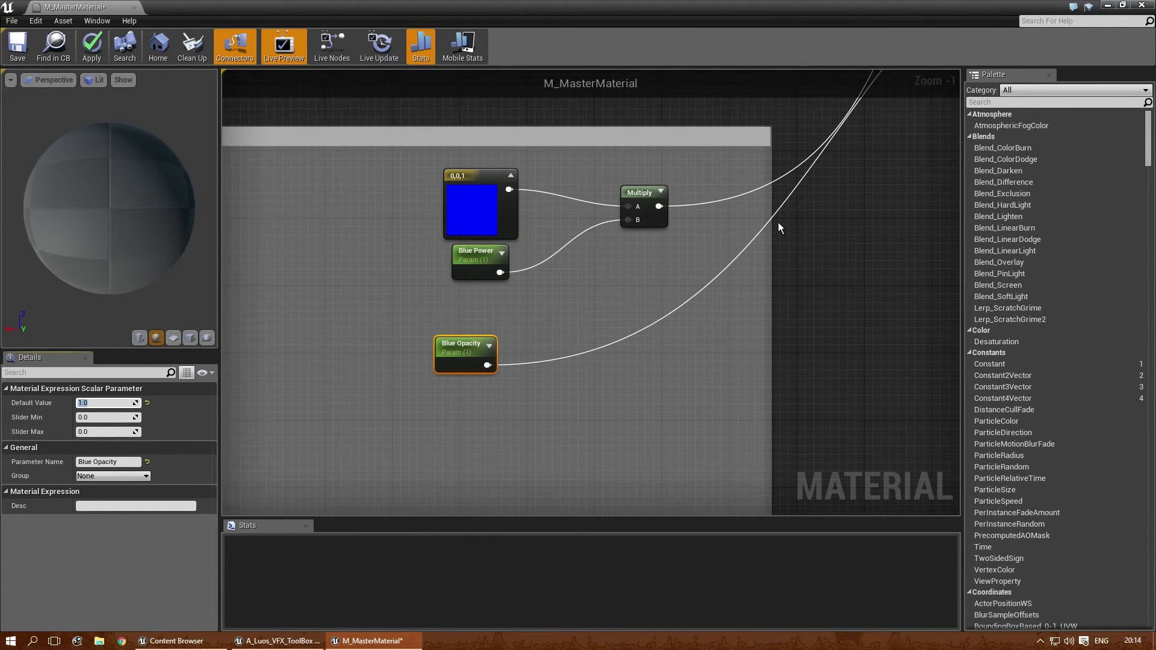
Step: Preview M_MasterMaterial on a plane, and save it before closing its editor
right_drag(778, 222, 369, 433)
scroll(367, 432, down, 3)
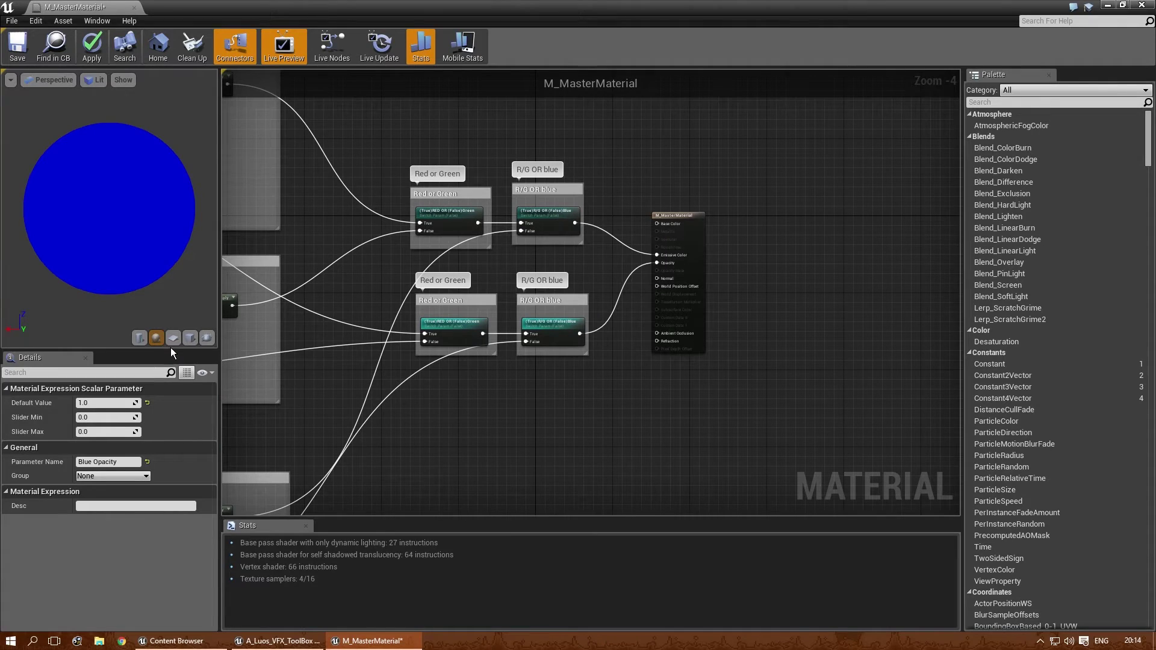
click(172, 338)
scroll(167, 312, up, 3)
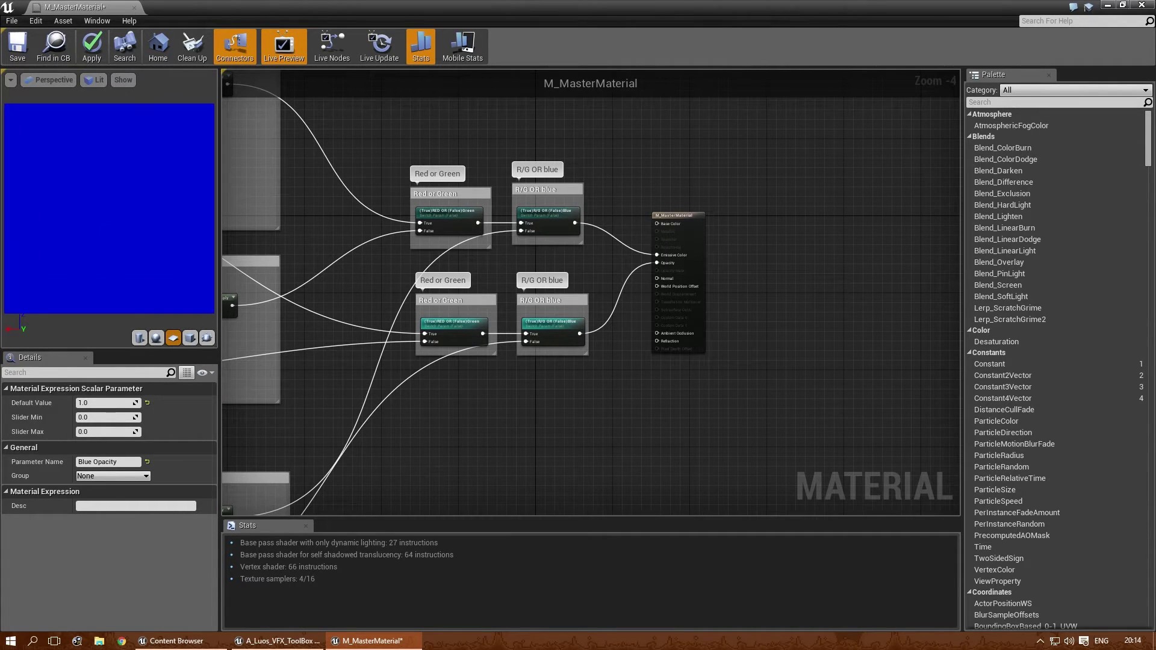
click(18, 45)
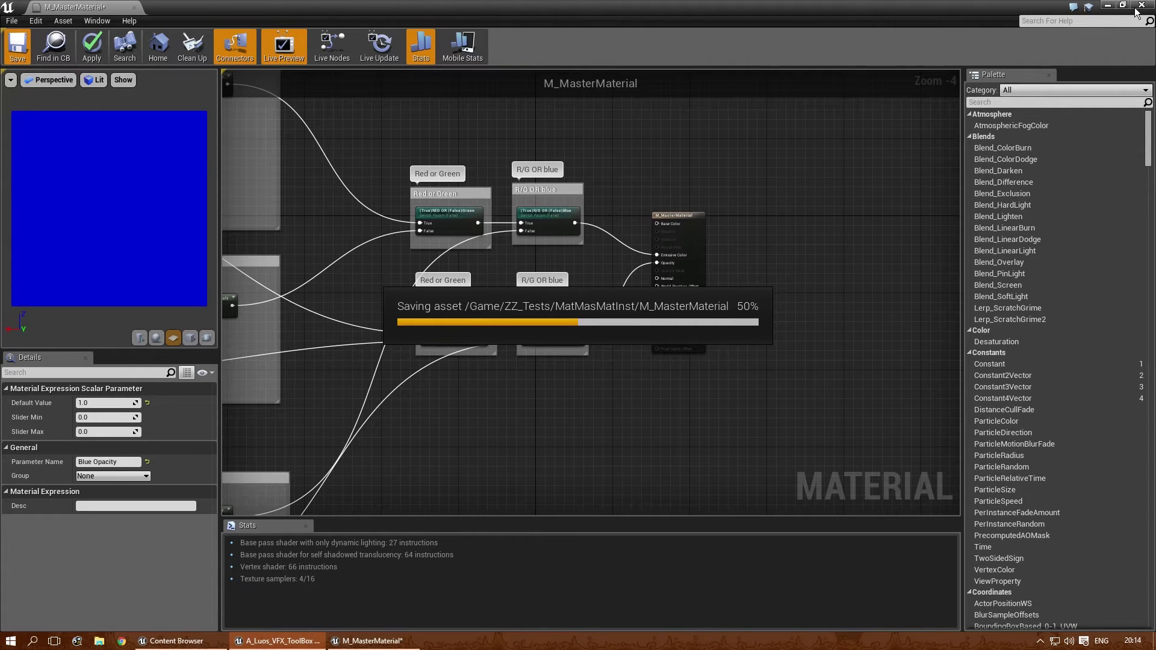
click(134, 7)
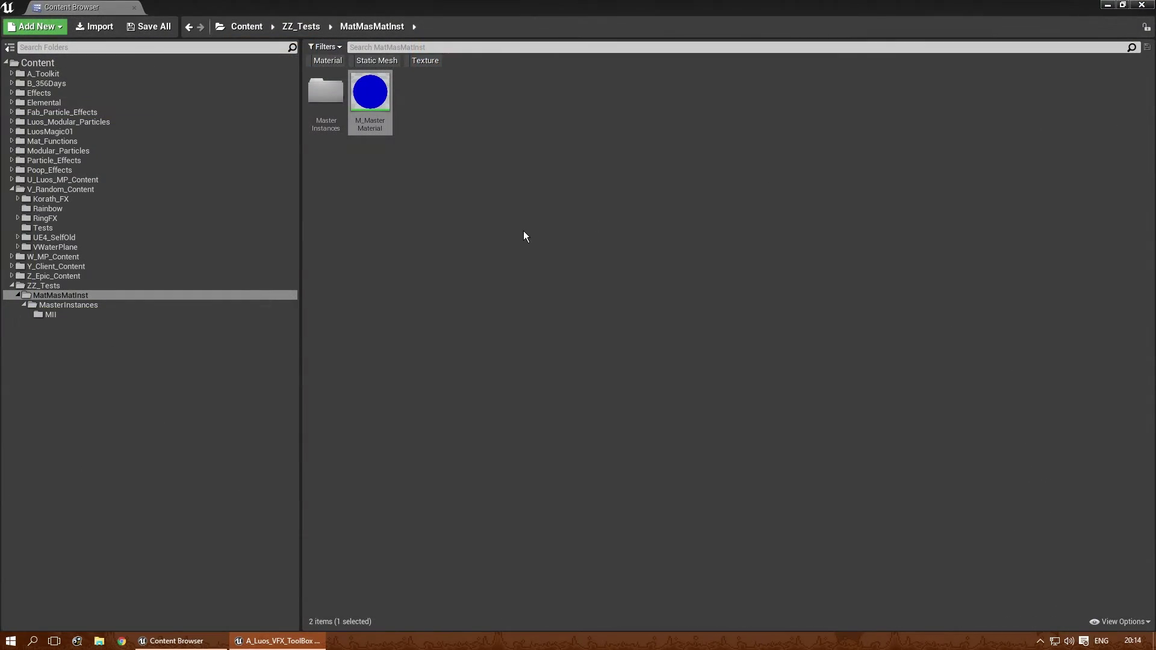
Step: Open the red material instance in the MasterInstances folder, set its Red Power to 1 and view the preview plane at an angle
click(92, 306)
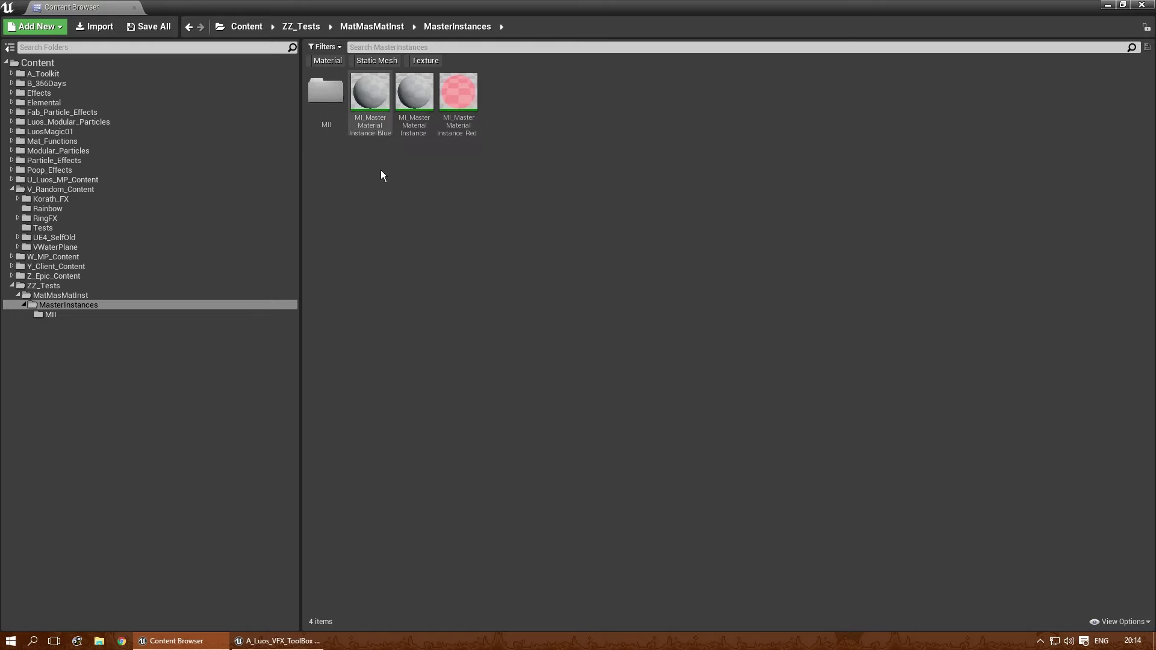
double_click(459, 94)
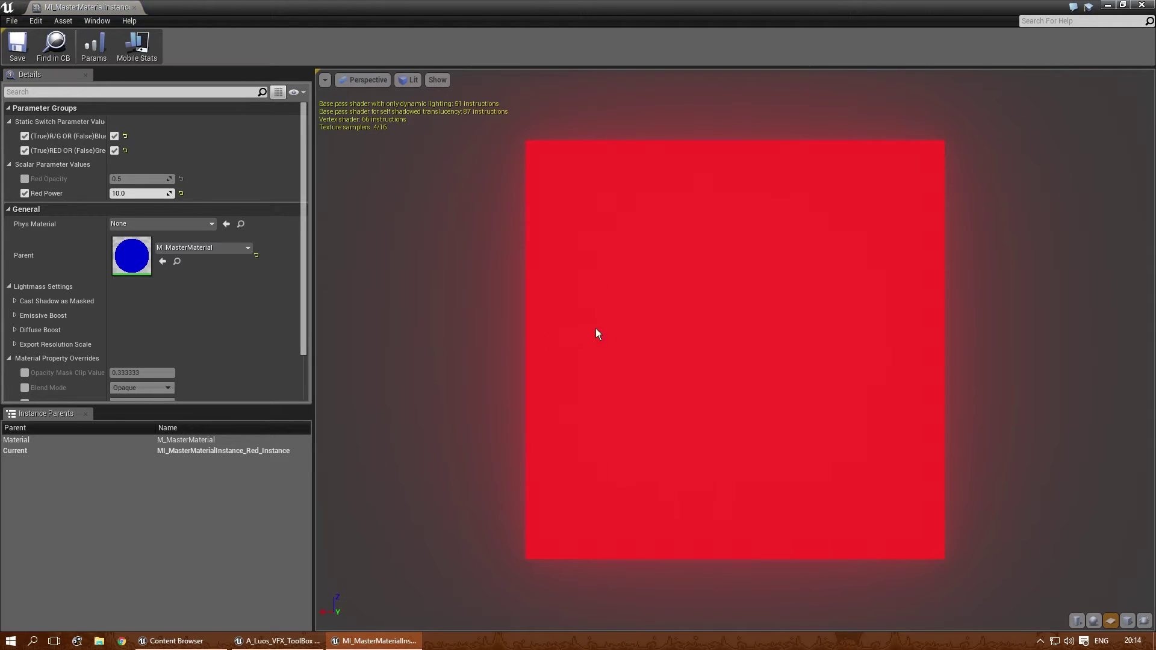
drag(579, 337, 530, 336)
click(125, 193)
text(1)
key(Return)
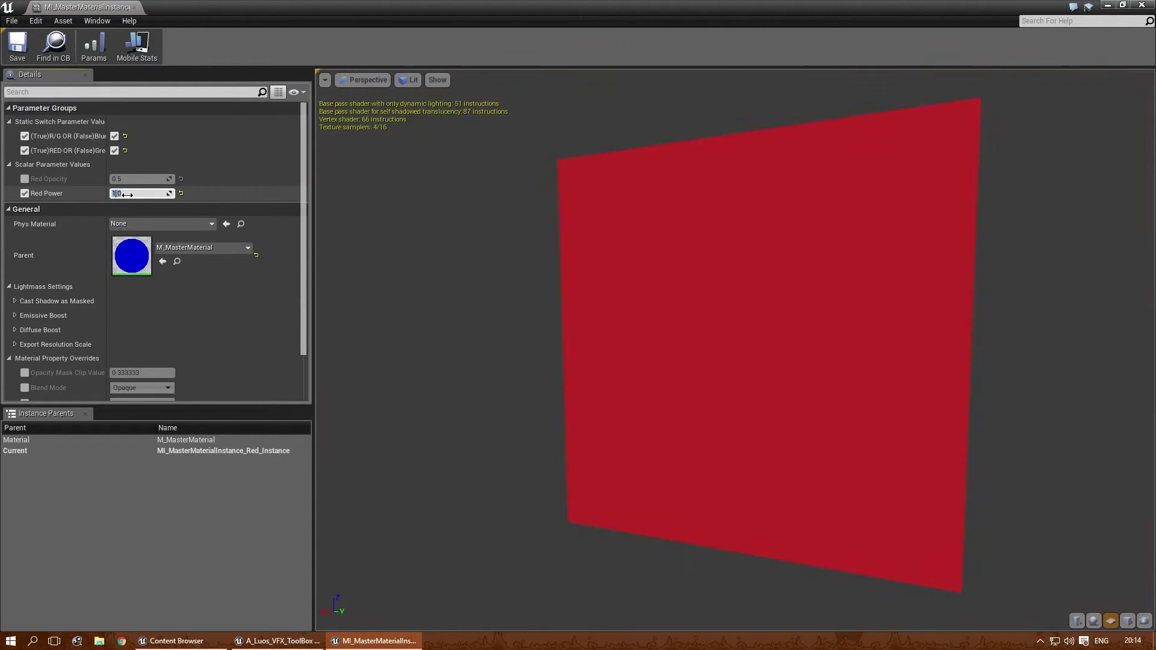
drag(603, 298, 547, 296)
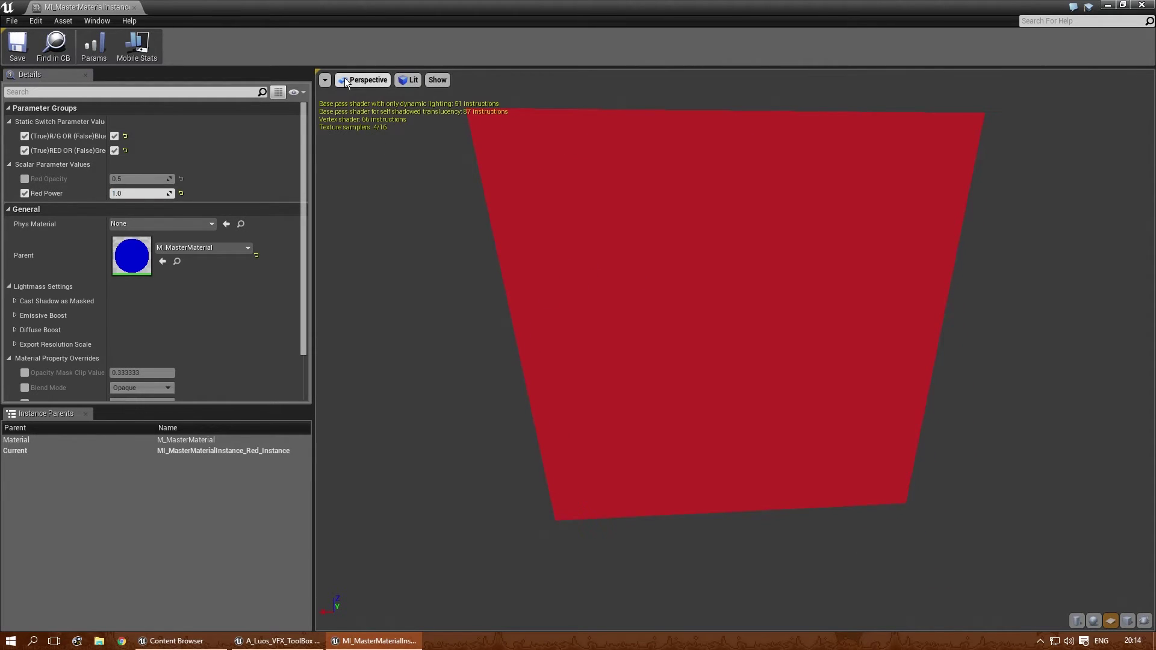
Step: Show the grid in the red instance's preview, look at the plane from several angles, and close its editor
click(437, 80)
click(444, 107)
mouse_move(468, 175)
mouse_down()
mouse_move(414, 175)
mouse_move(506, 182)
mouse_move(475, 180)
mouse_up()
mouse_move(857, 290)
mouse_down()
mouse_move(898, 290)
mouse_move(844, 292)
mouse_up()
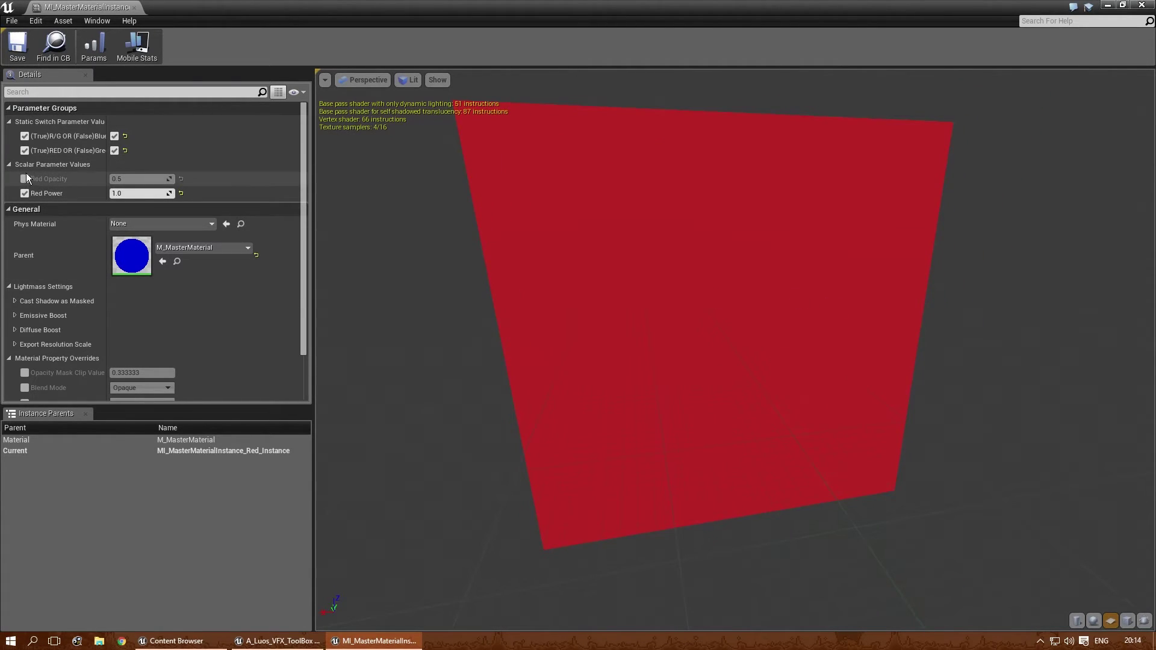
drag(702, 329, 753, 332)
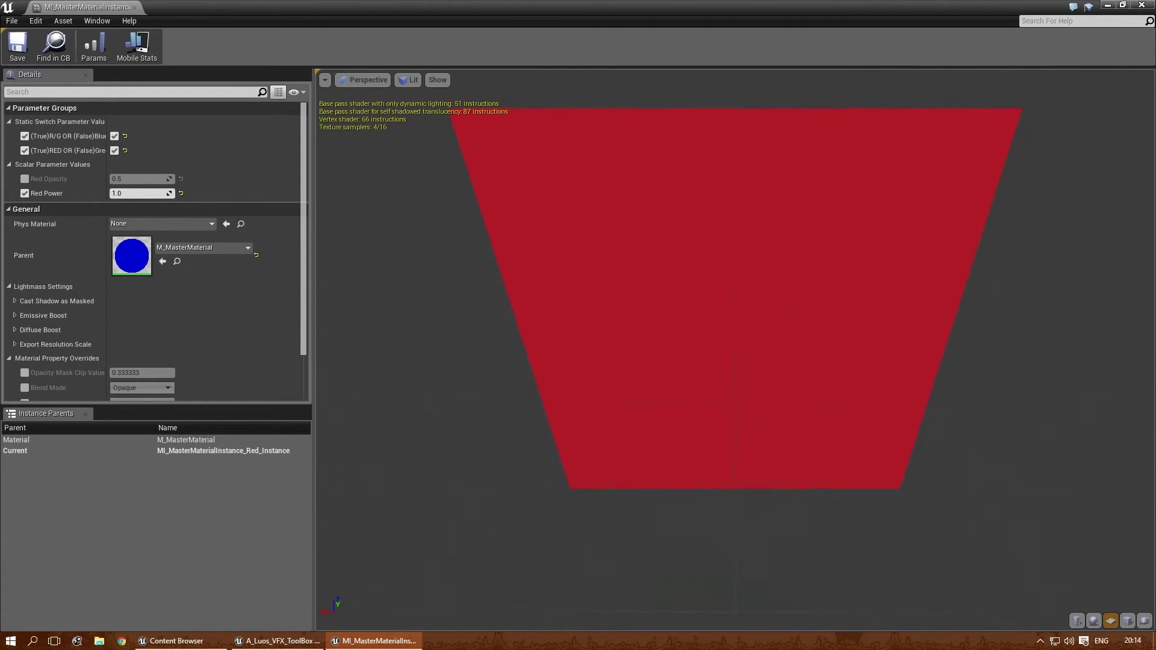
click(135, 8)
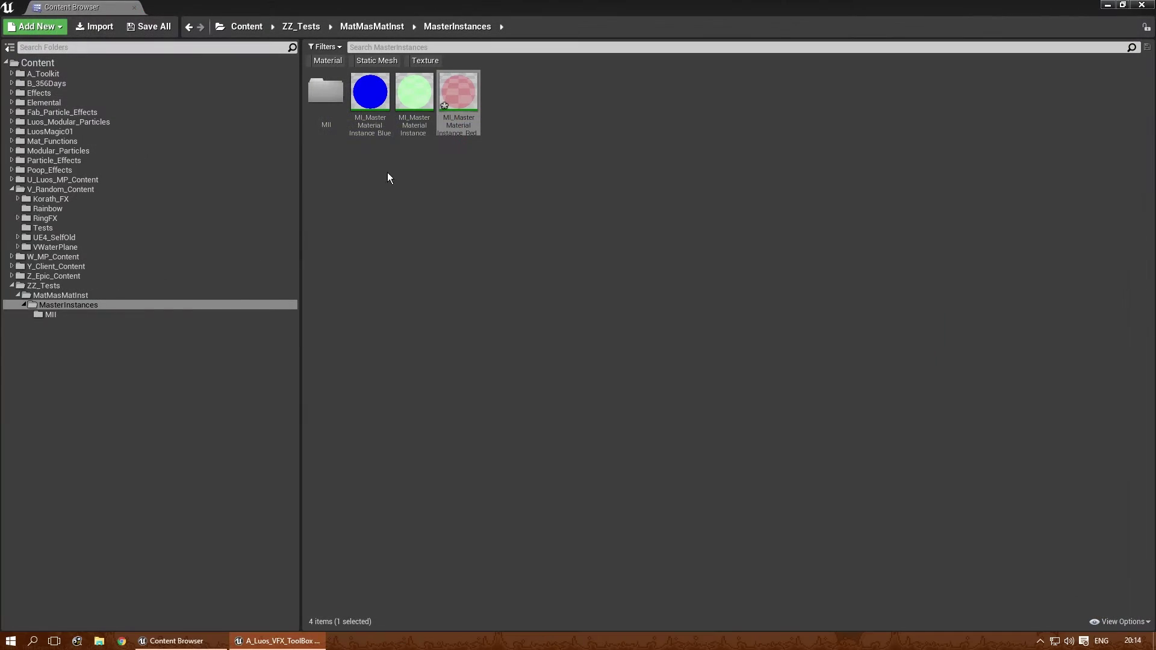
Step: Set Green Power to 1 in the green material instance, view its preview plane at an angle, and close its editor
double_click(415, 98)
drag(762, 341, 728, 244)
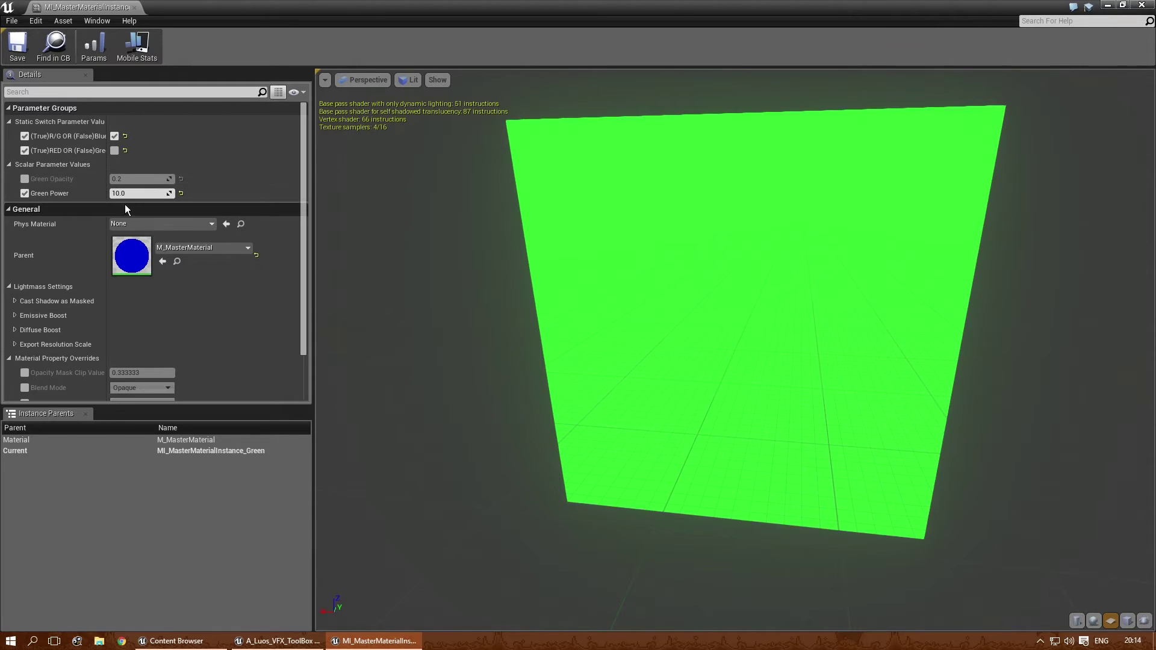
click(138, 196)
text(1)
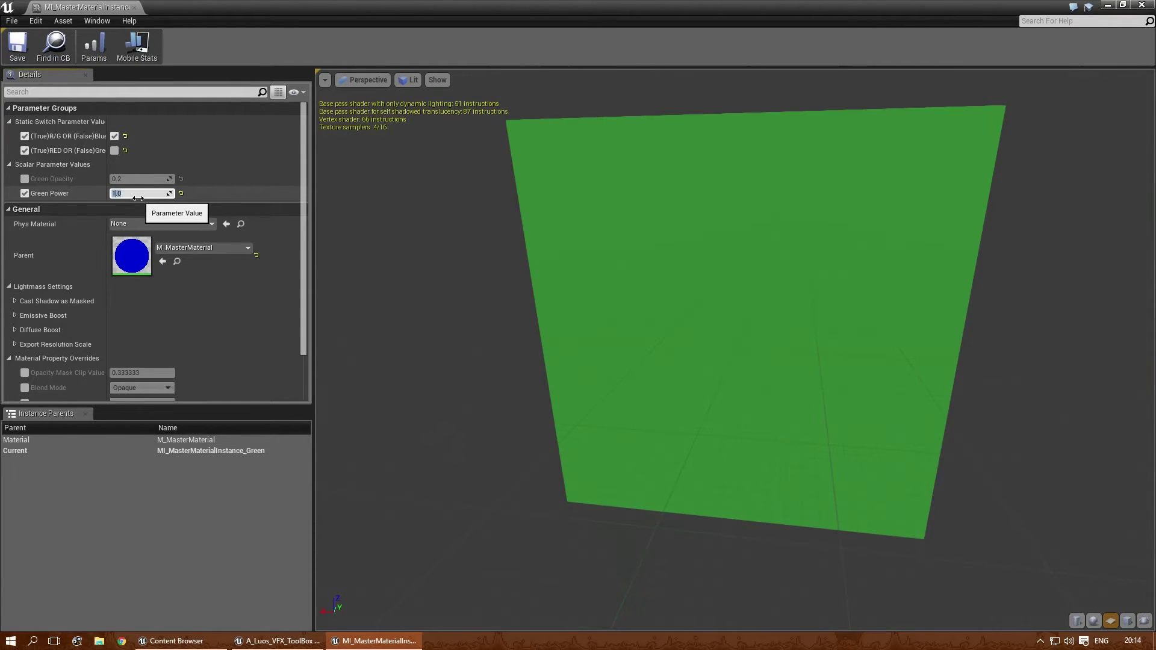
drag(746, 385, 751, 359)
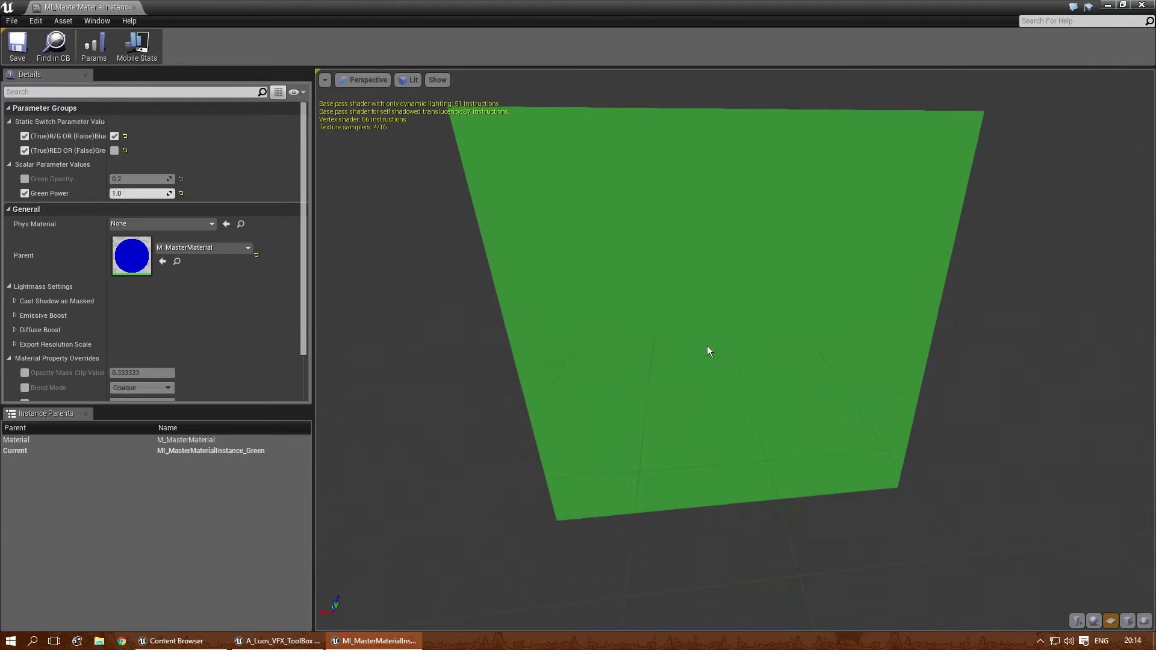
click(133, 7)
Step: Set Blue Power to 1 in the blue material instance, view its preview plane at an angle, and close its editor
double_click(369, 89)
drag(678, 297, 589, 279)
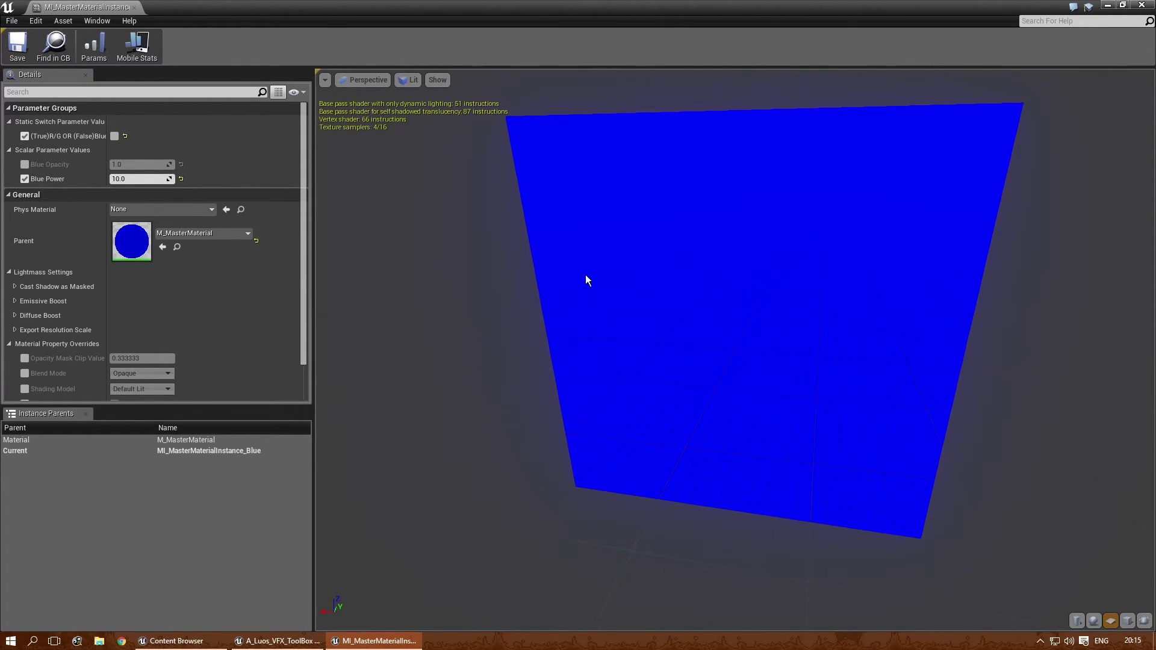
click(148, 181)
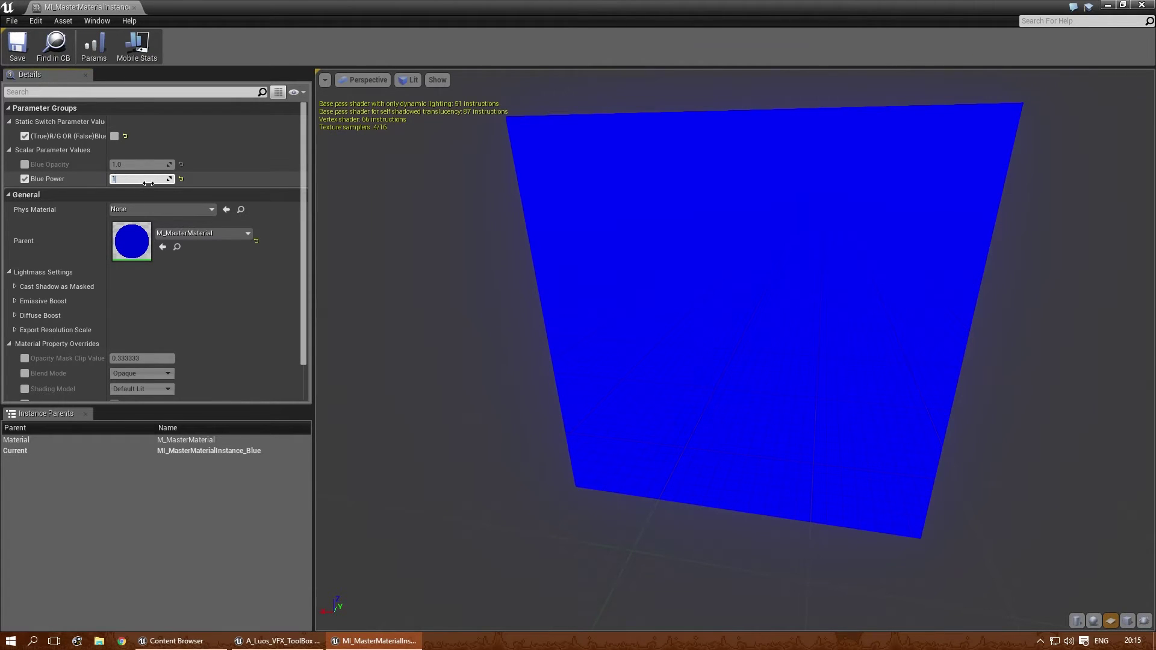
drag(922, 217, 734, 222)
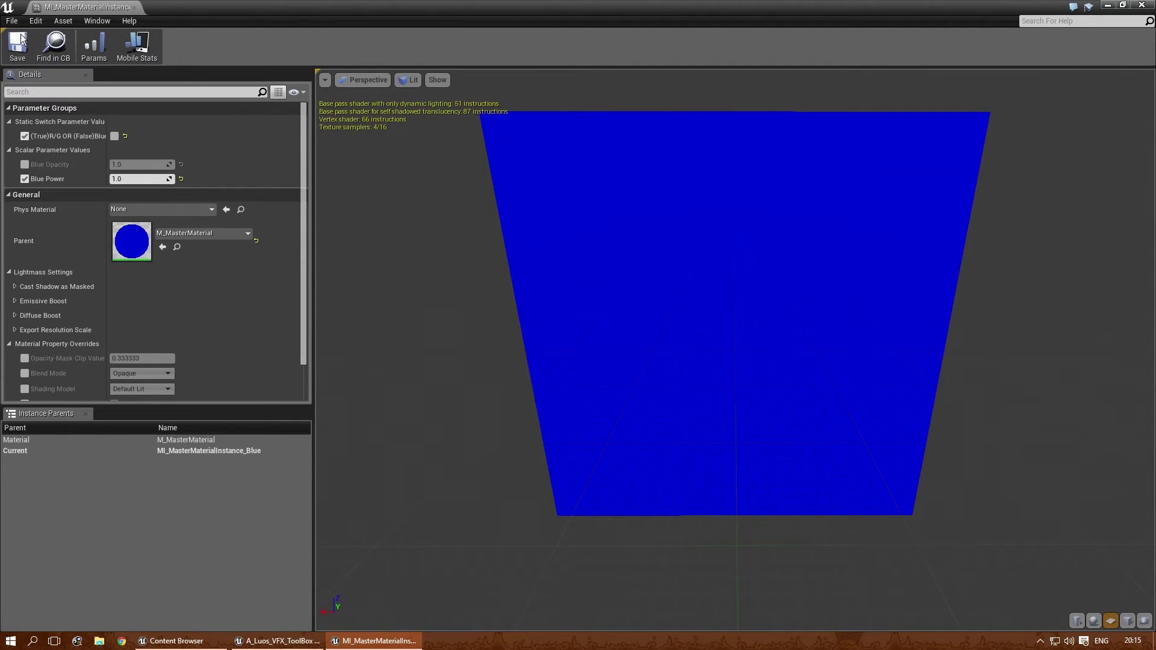
click(134, 7)
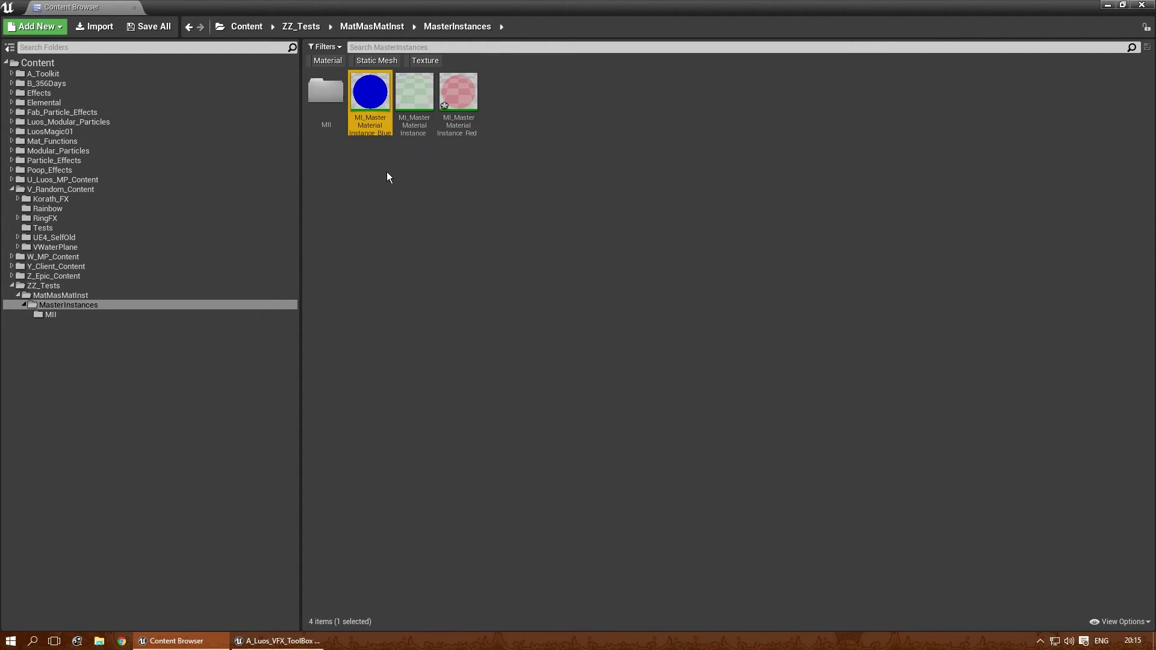
Step: Save all modified assets from the MasterInstances folder
click(414, 99)
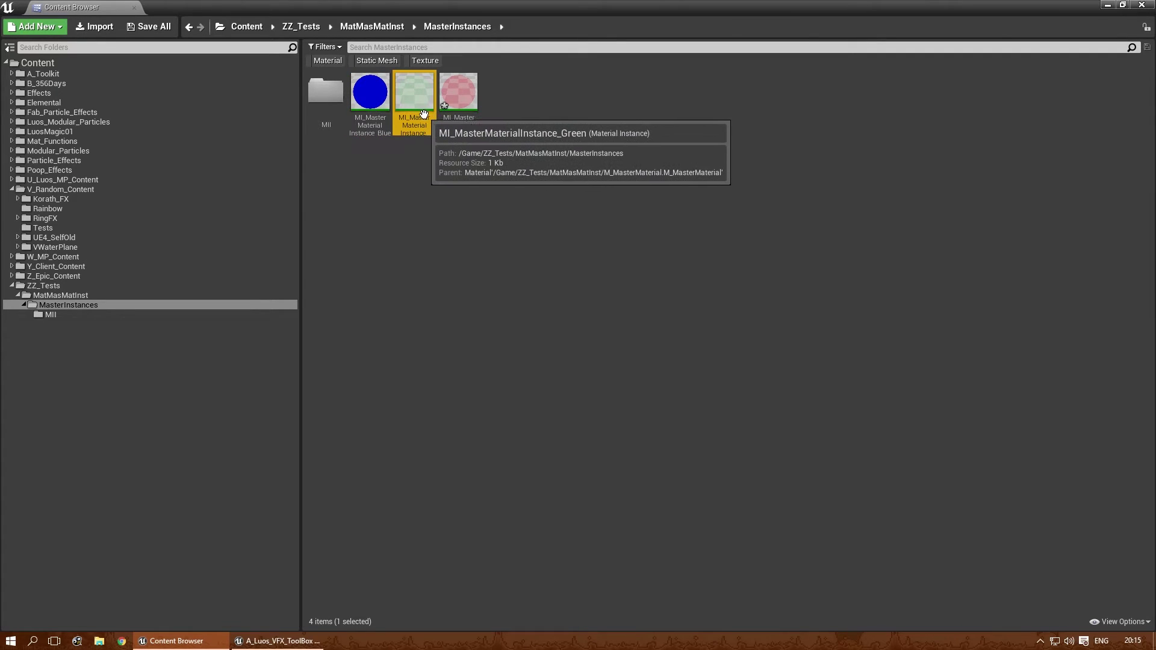
click(452, 183)
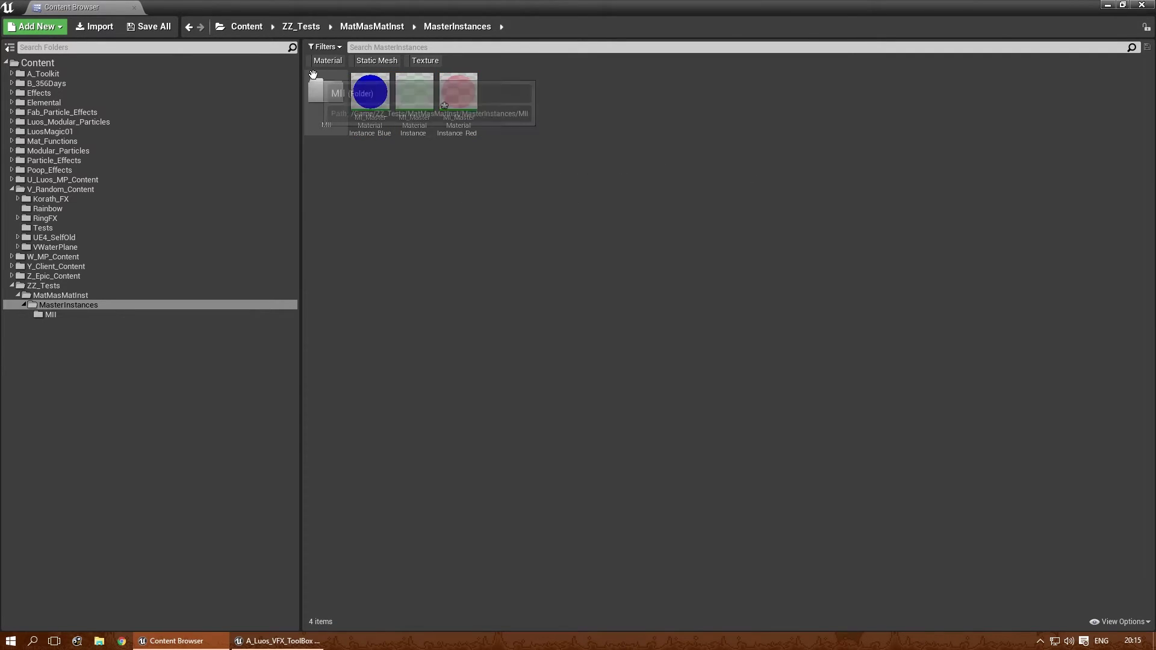
click(154, 29)
click(686, 433)
click(458, 94)
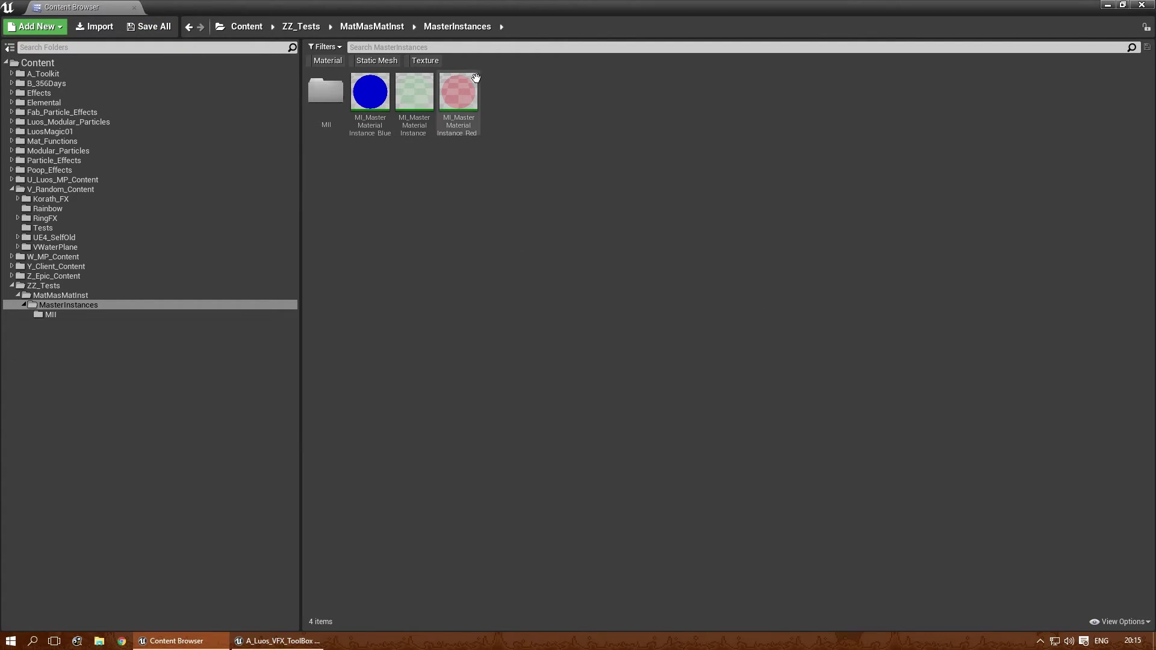
Step: Open the blue child instance in the MII folder, examine its parameters and preview plane, and close its editor
click(277, 316)
click(510, 263)
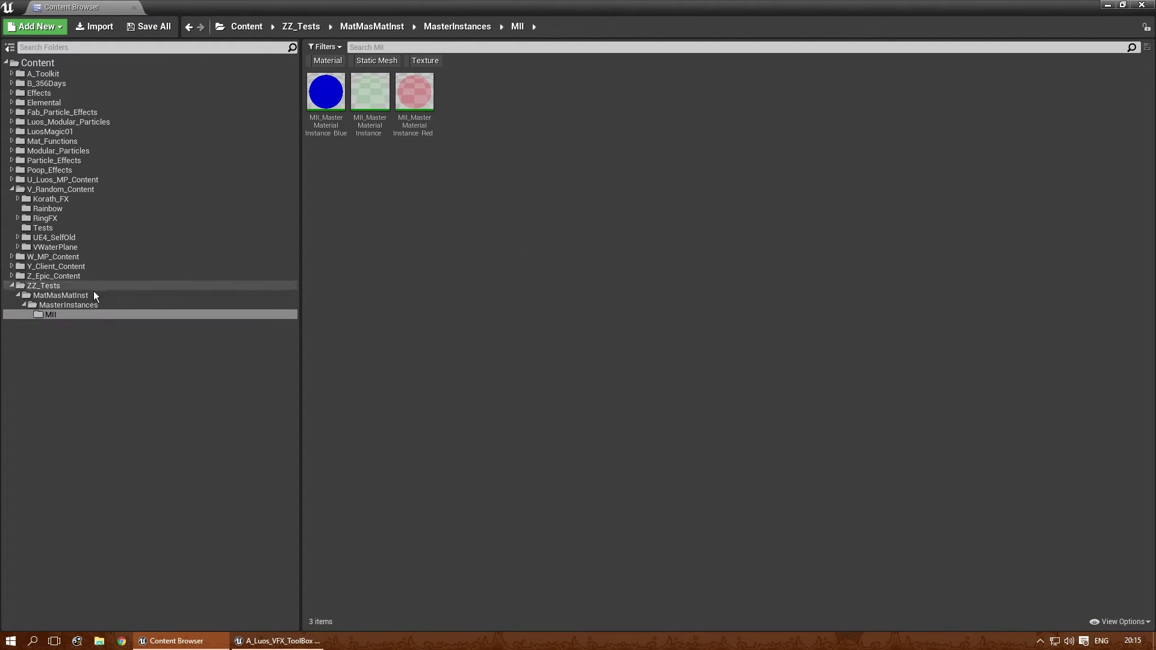
click(78, 318)
double_click(328, 92)
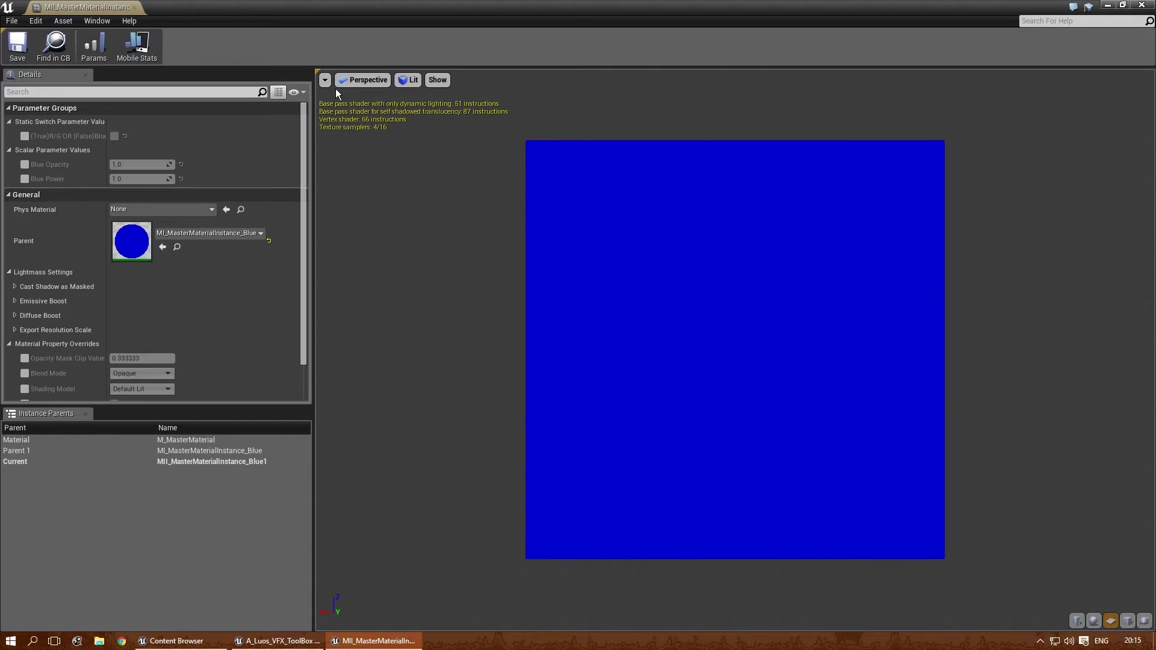
drag(580, 288, 578, 223)
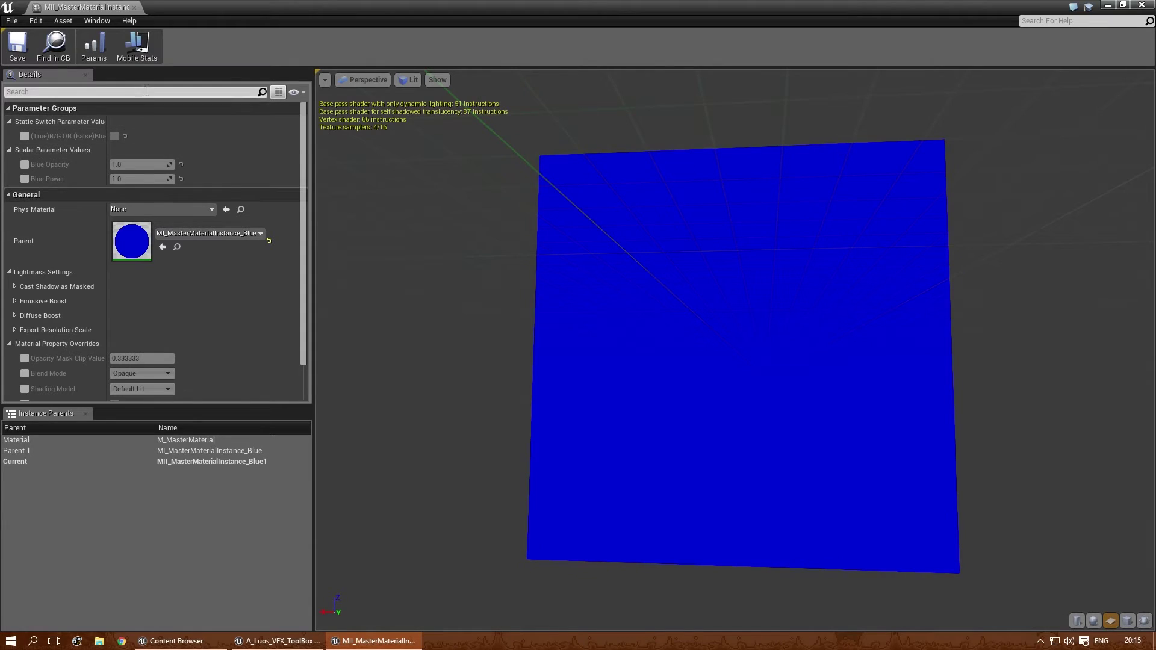
click(134, 7)
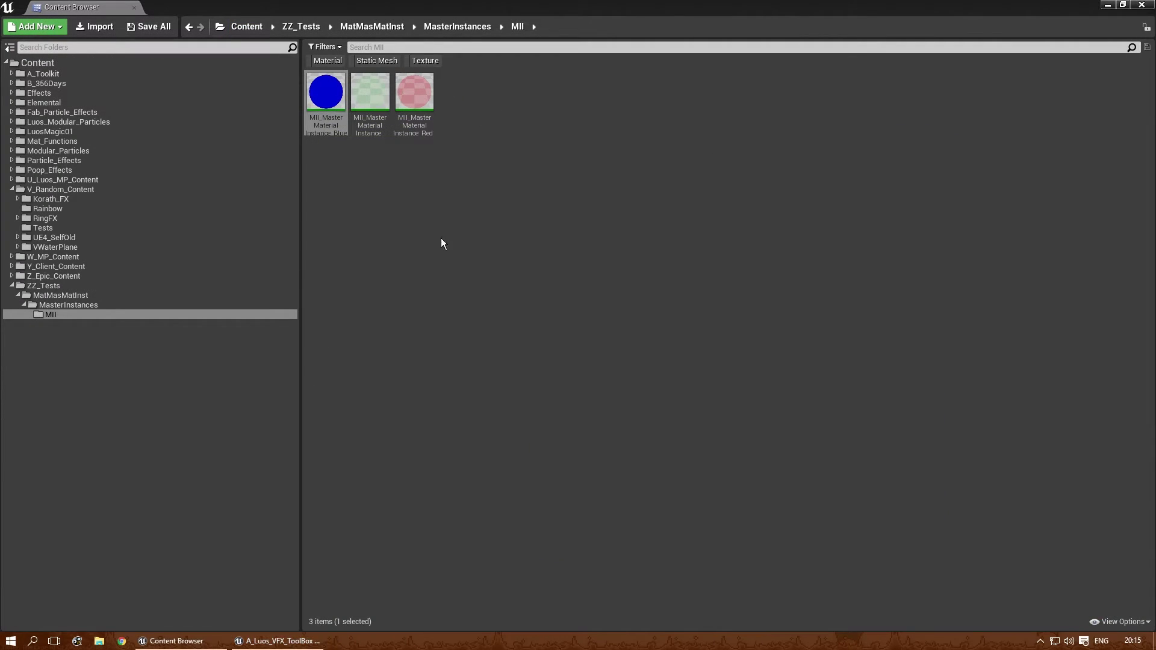
double_click(326, 91)
click(134, 7)
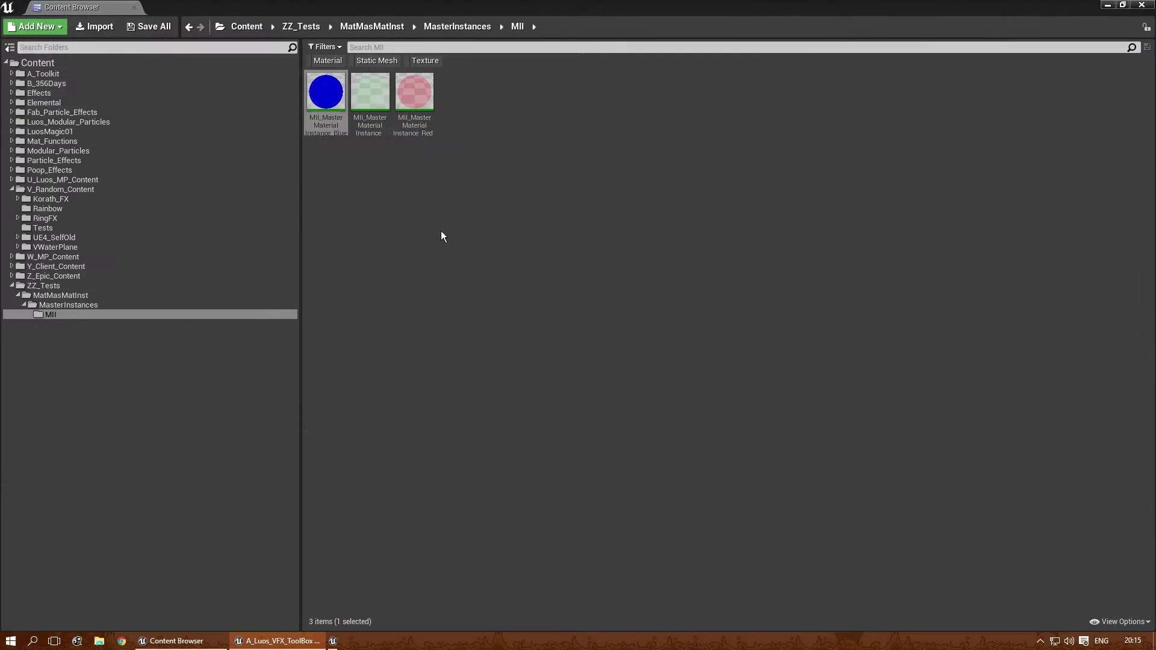
click(66, 295)
click(74, 305)
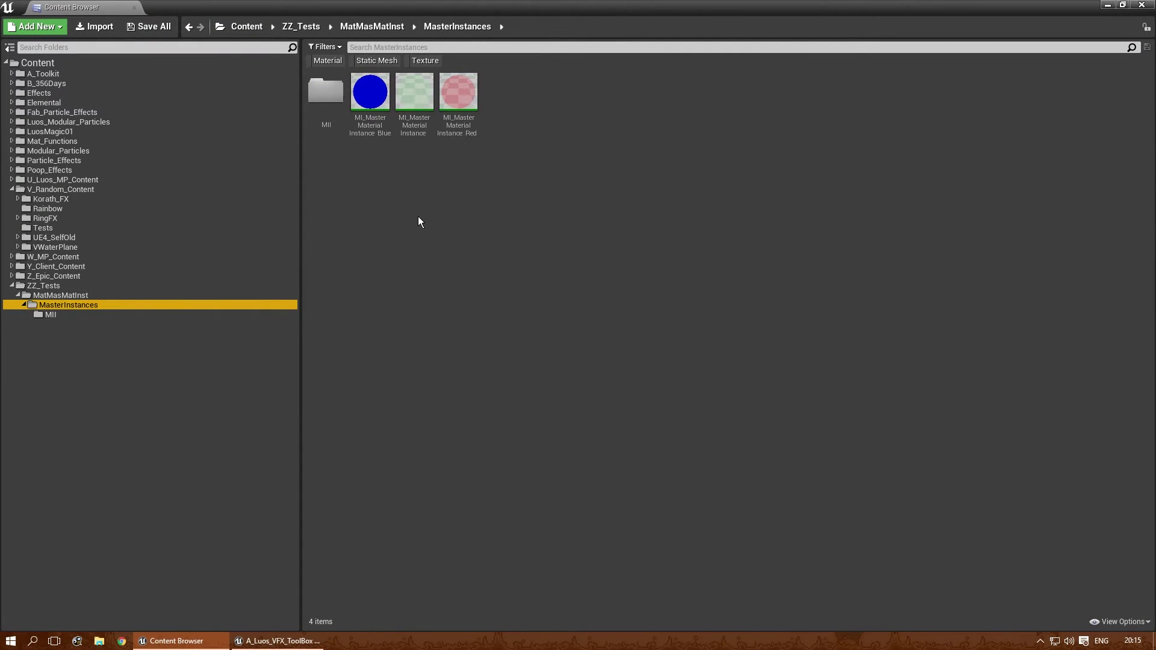
click(57, 313)
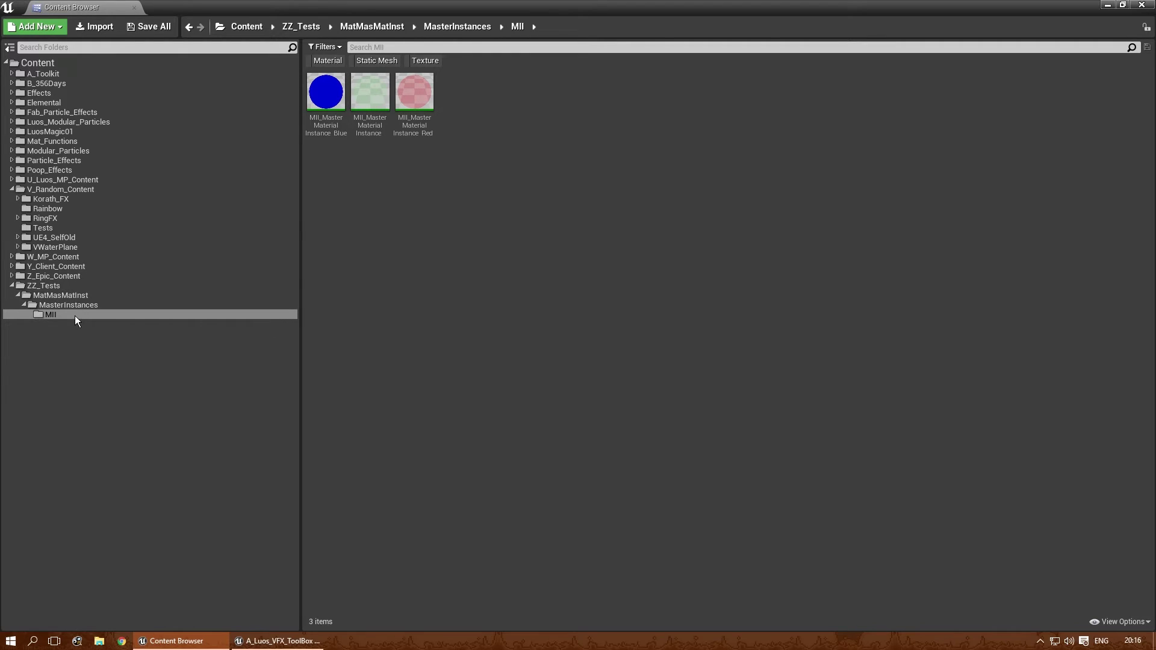
right_click(326, 87)
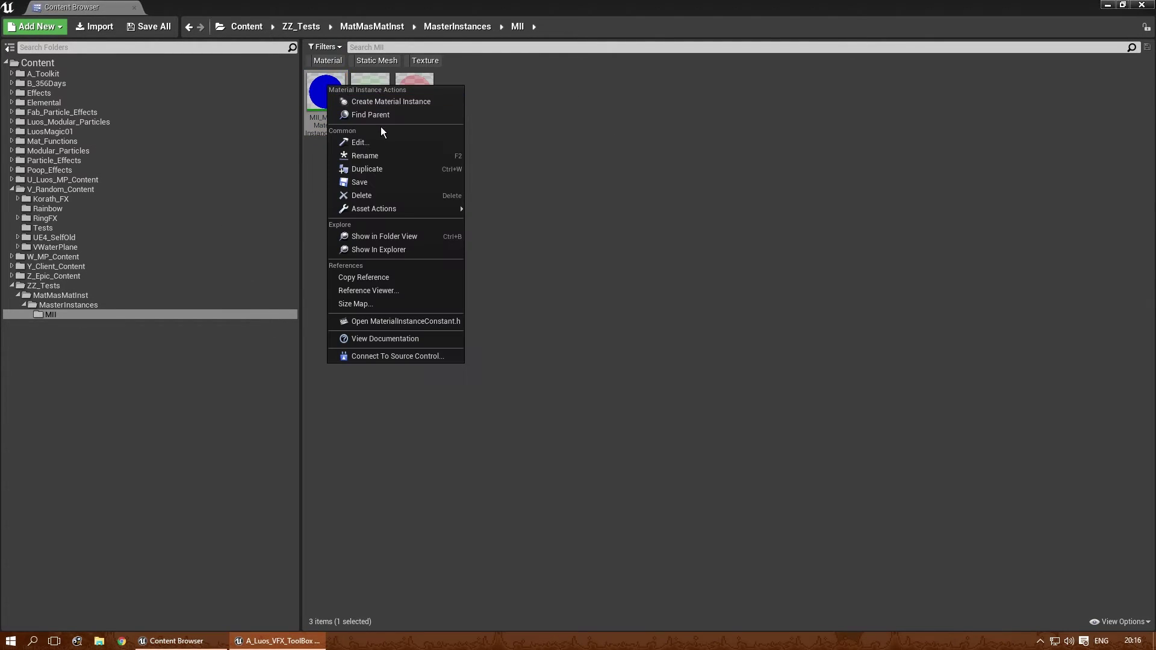
click(388, 101)
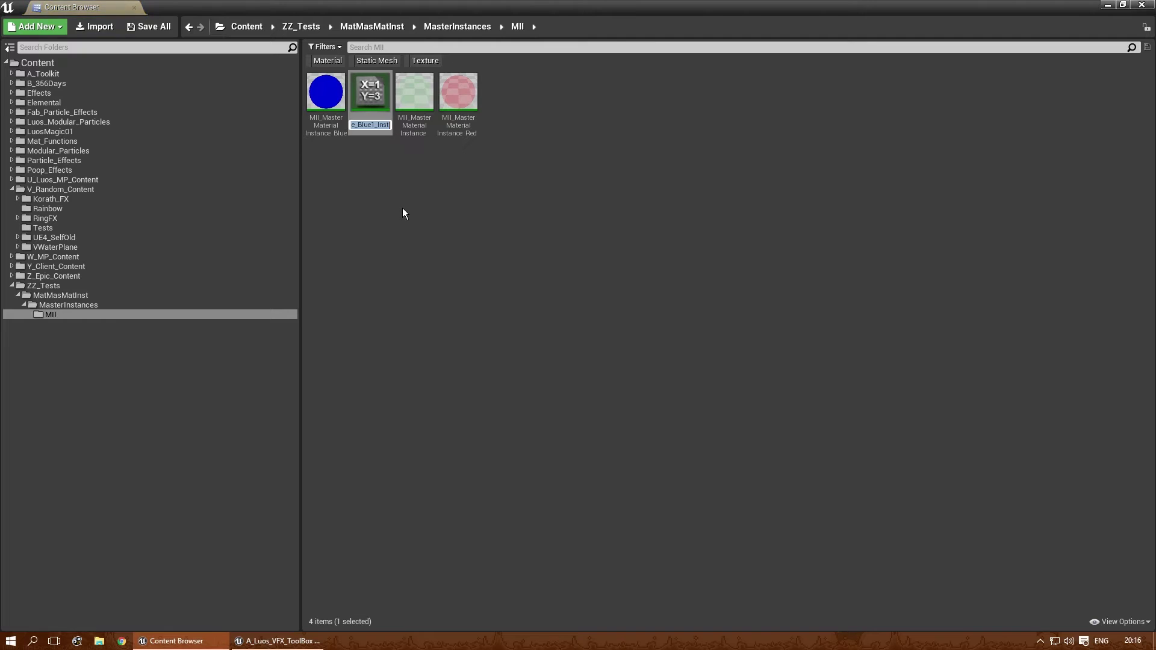
key(Return)
key(Delete)
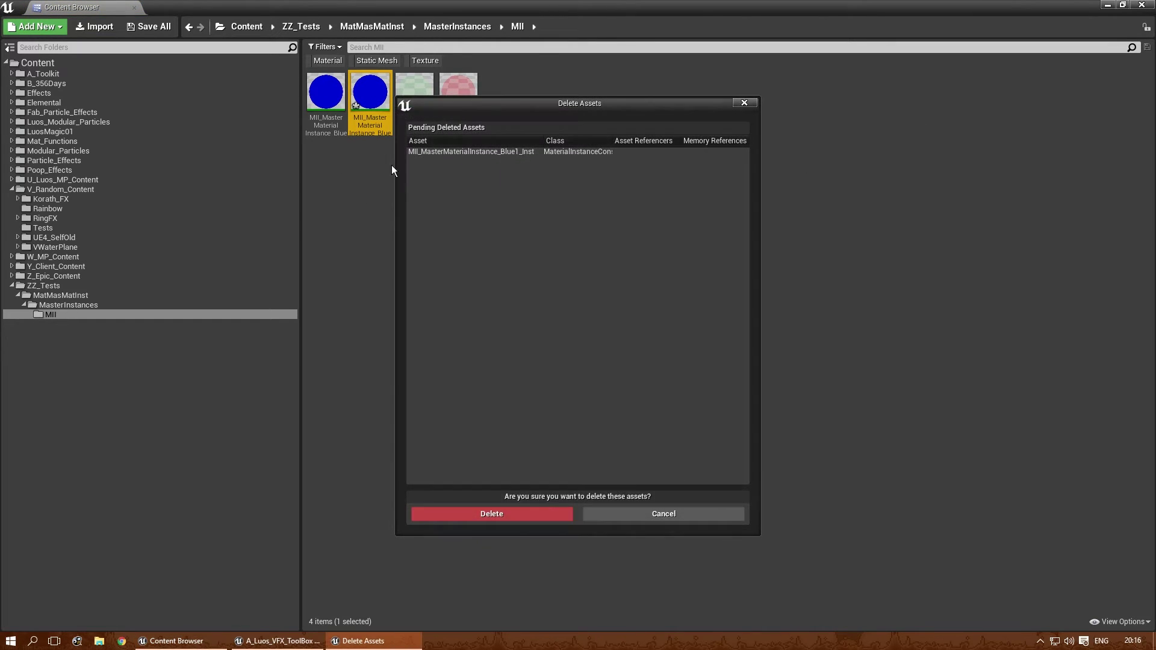
click(530, 513)
Step: Duplicate the blue child instance in the MII folder and name the copy MII_MasterMaterialInstance_BlueTransparent
right_click(324, 88)
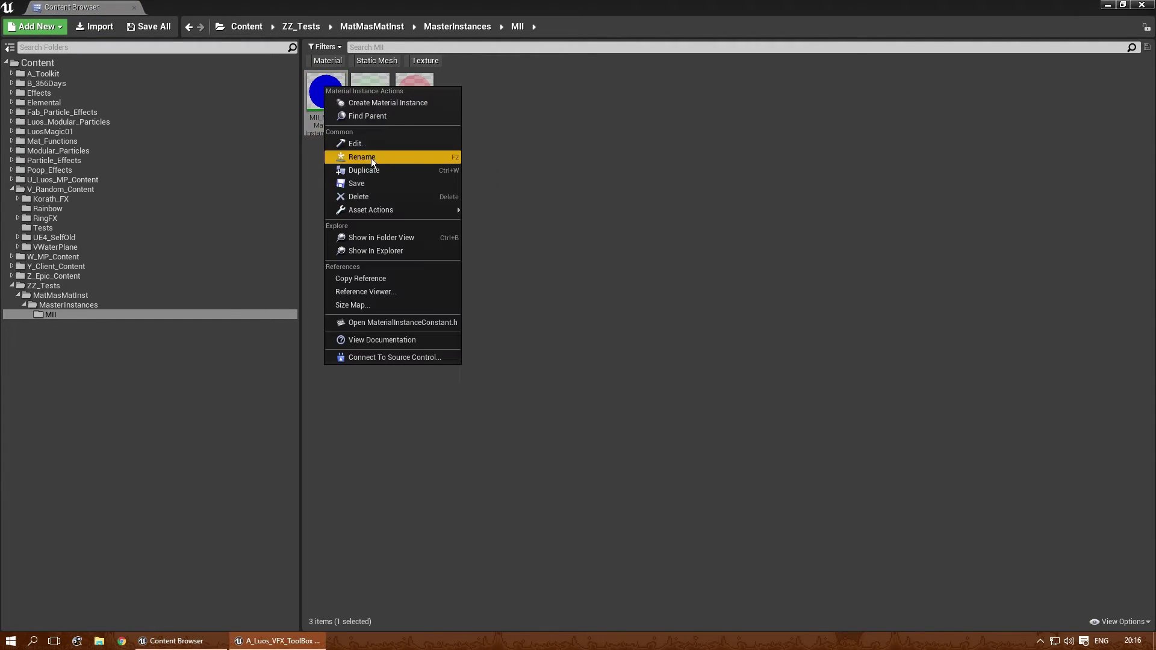
click(378, 171)
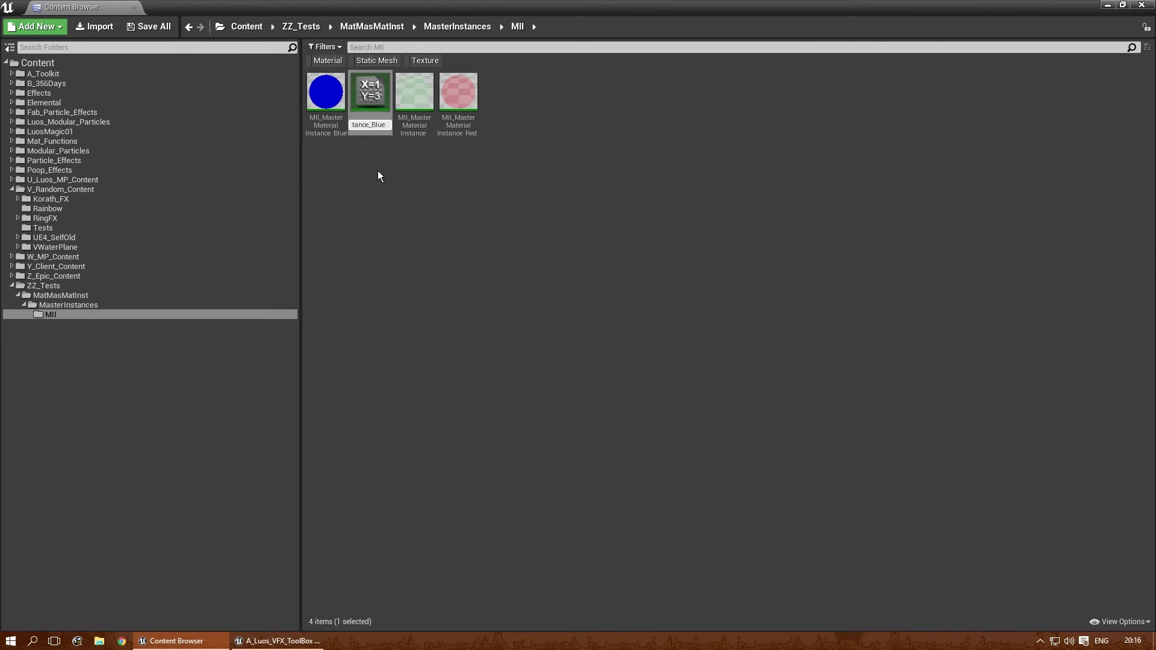
text(eTranspar)
key(Return)
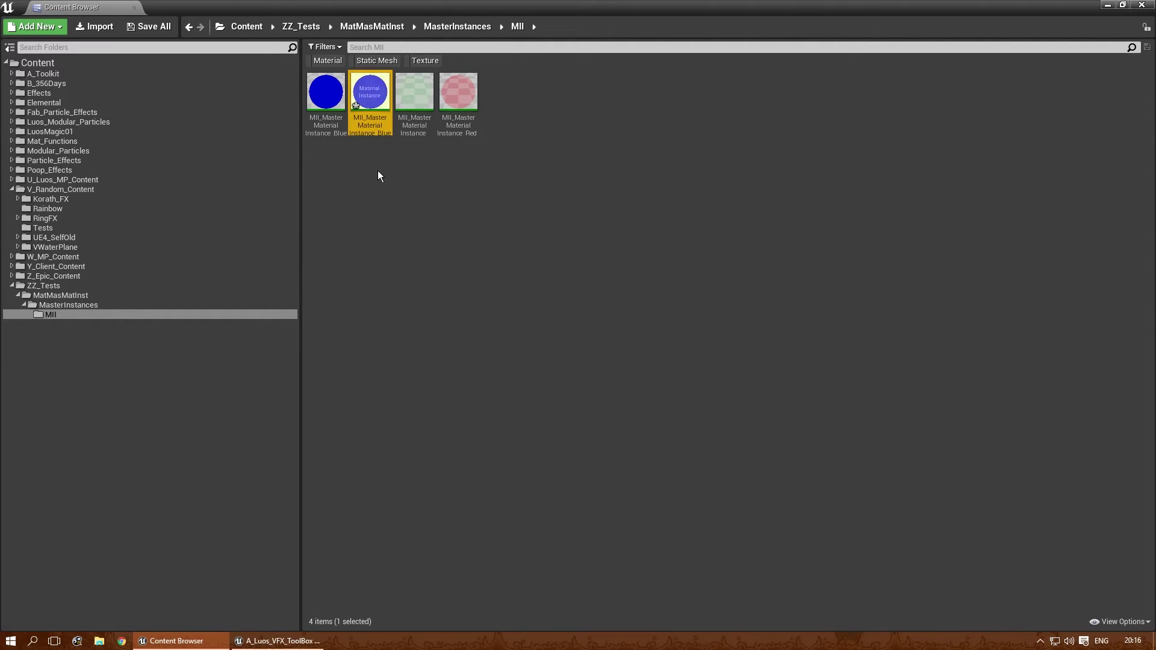
Step: Open the BlueTransparent instance, override its Blue Opacity parameter and set it to 0.1
double_click(370, 91)
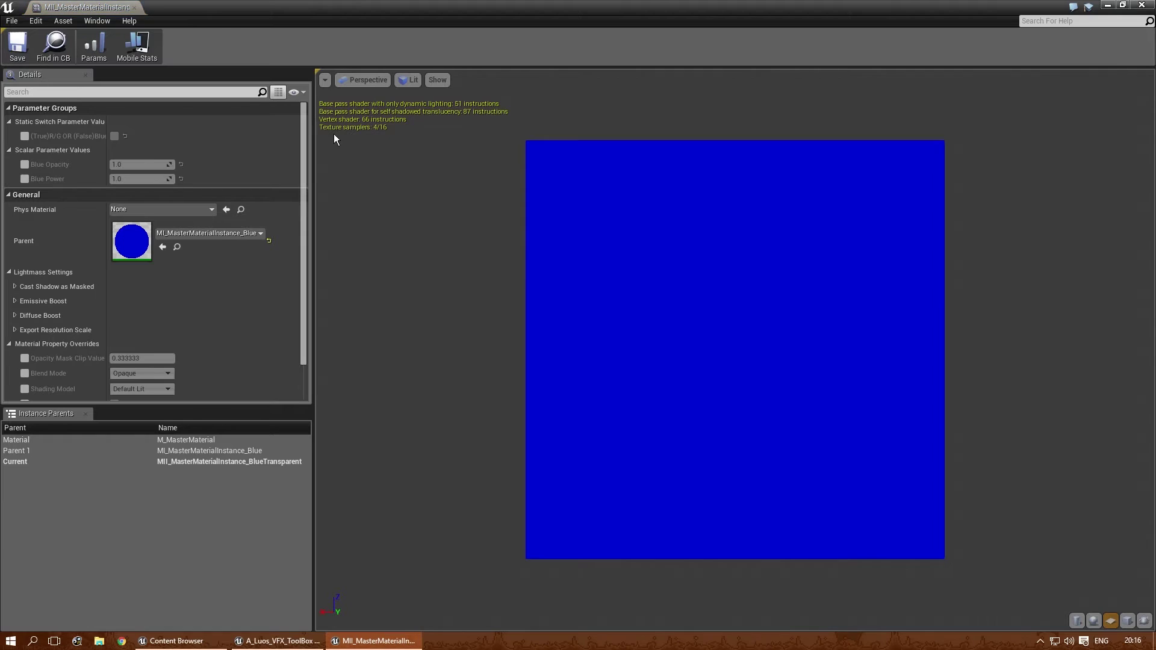
click(24, 164)
click(131, 165)
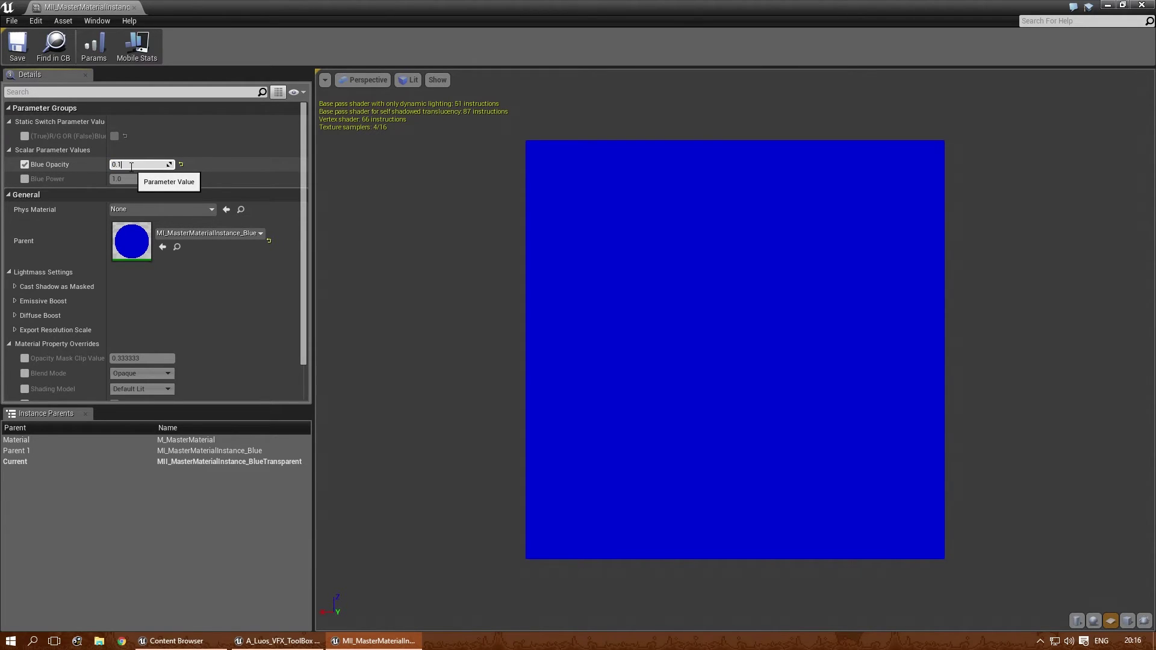
text(0.1)
key(Return)
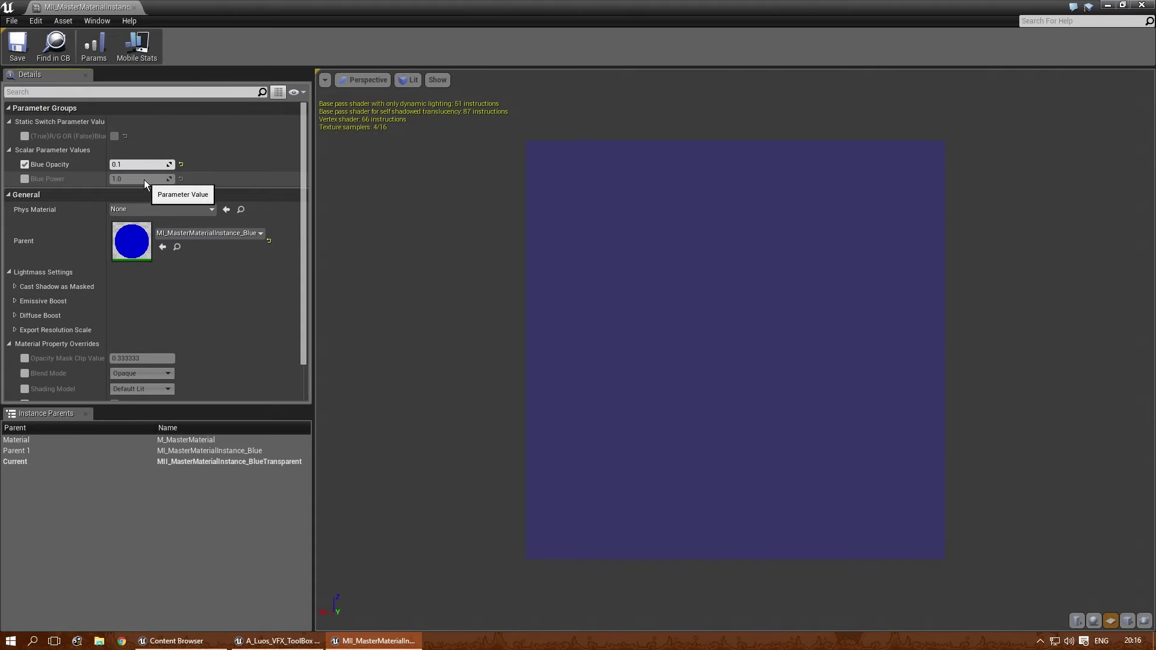
Step: Open M_MasterMaterial from the MatMasMatInst folder and dock it in the same window as the BlueTransparent instance
key(ctrl+b)
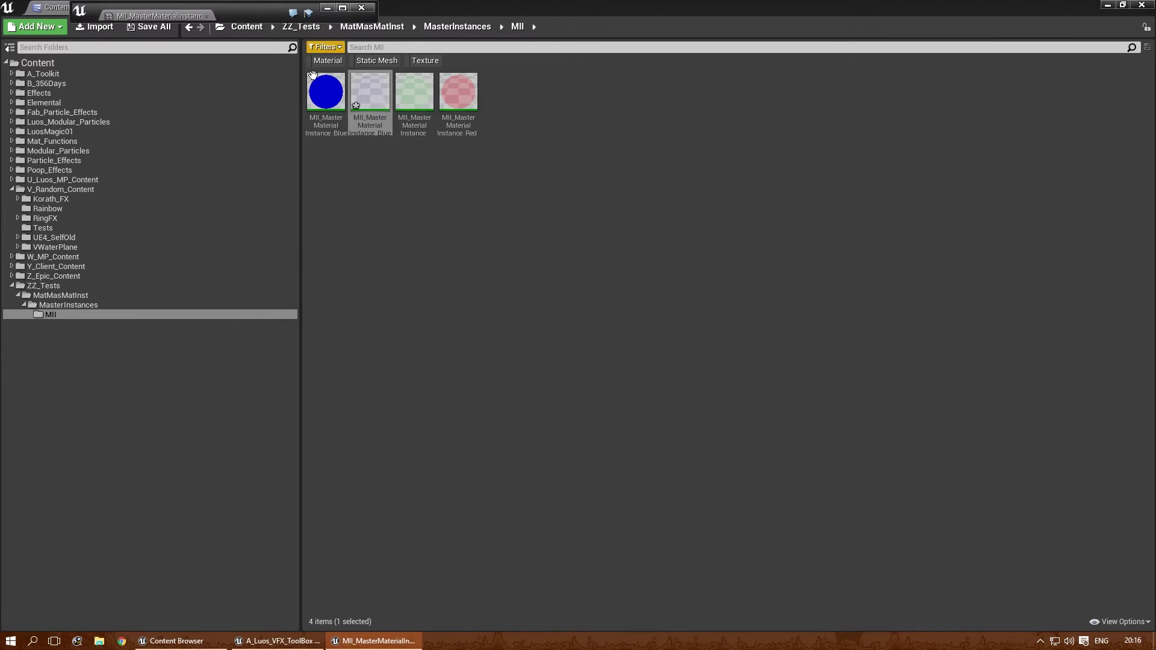
double_click(375, 20)
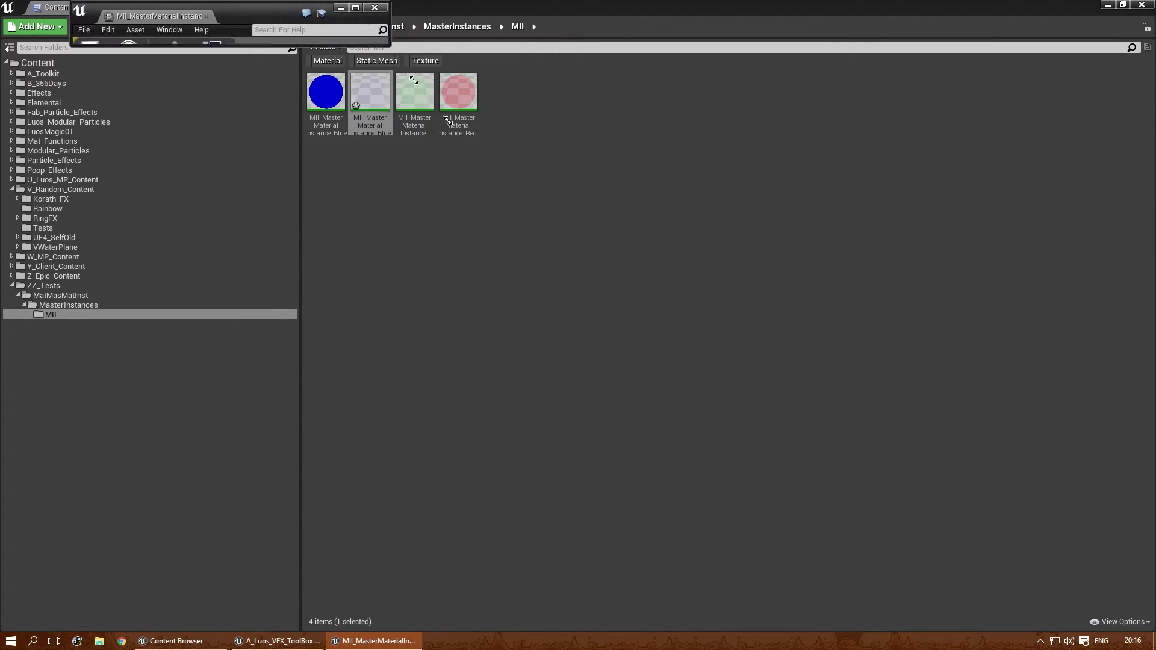
click(60, 295)
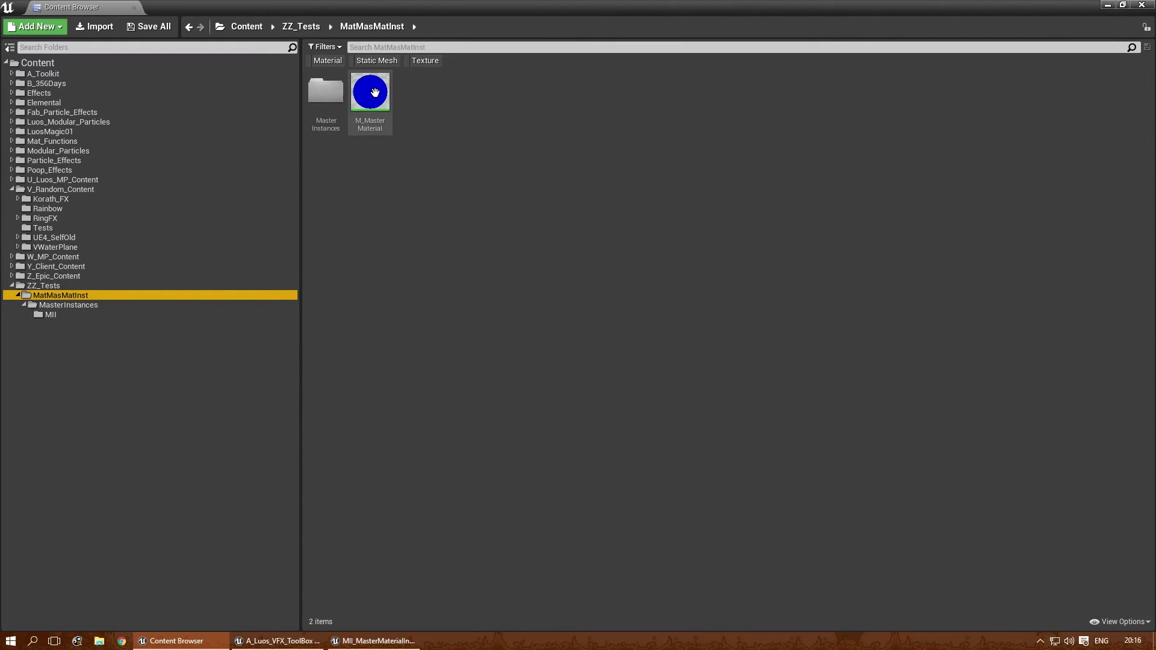
double_click(370, 91)
drag(363, 20, 576, 192)
Step: Open the blue instance from the MasterInstances folder, dock it with the other two editors, and switch to the BlueTransparent instance
click(85, 302)
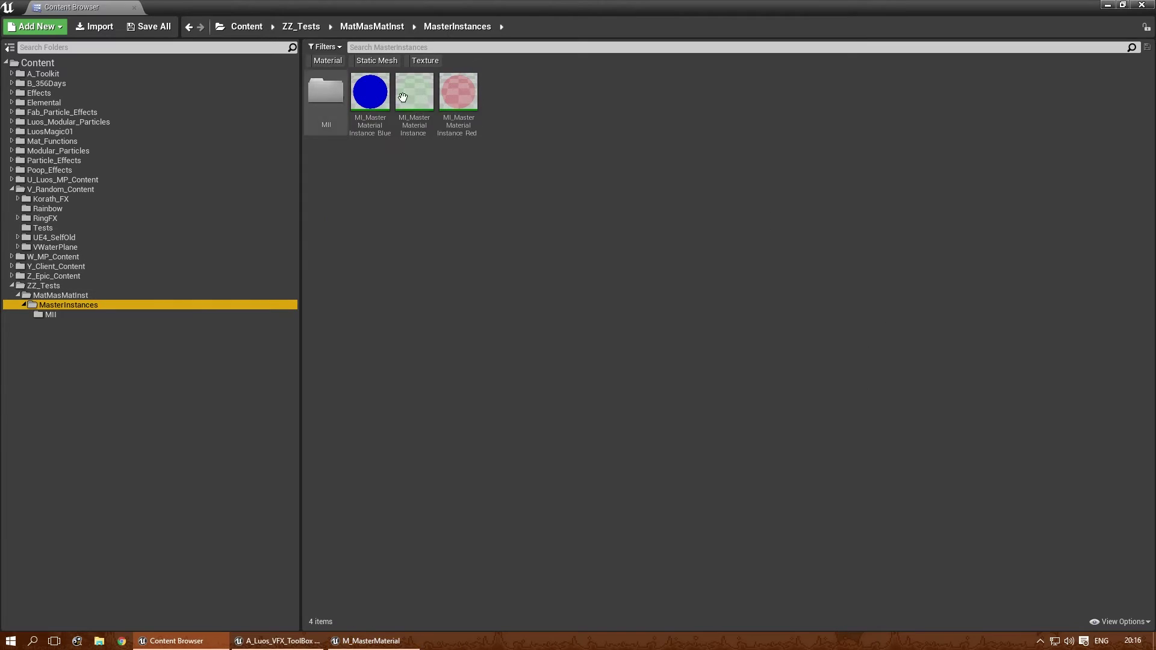
double_click(370, 91)
drag(596, 190, 460, 195)
double_click(684, 186)
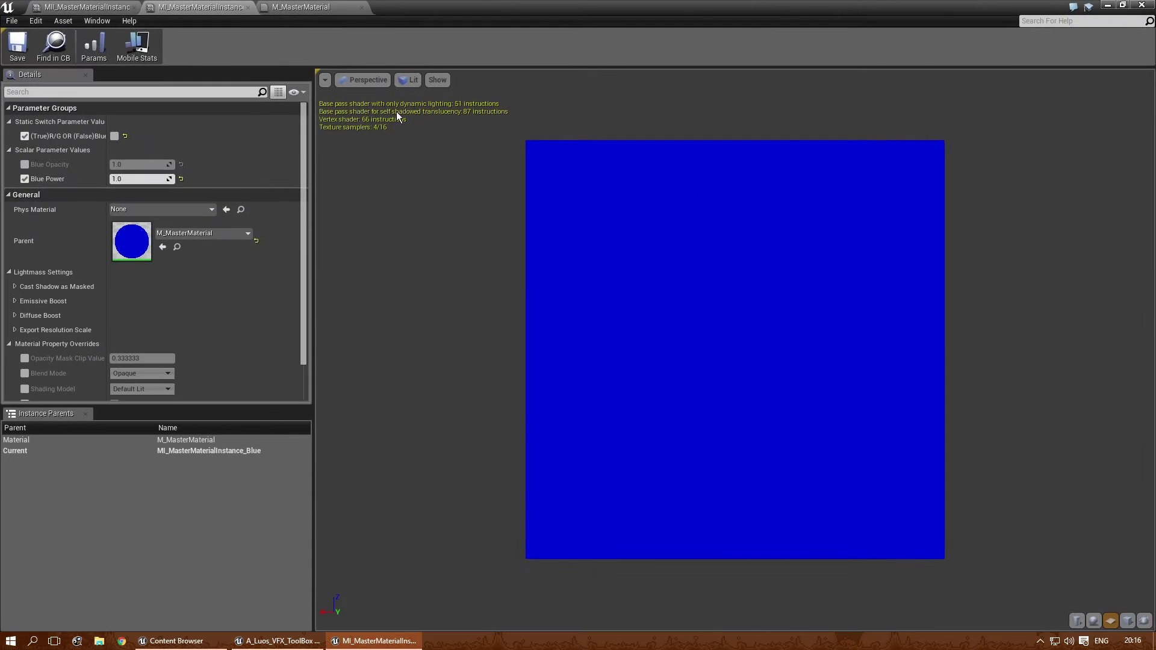
click(72, 7)
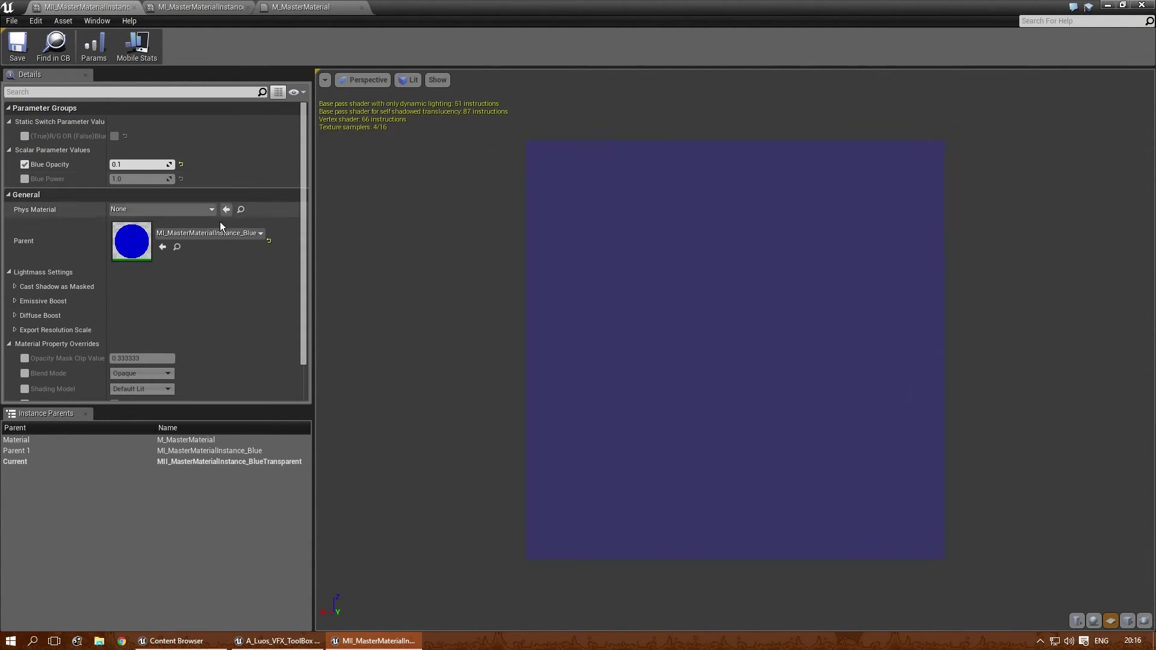
Step: Compare the BlueTransparent instance's parameters with its blue parent instance and the M_MasterMaterial node graph
click(202, 7)
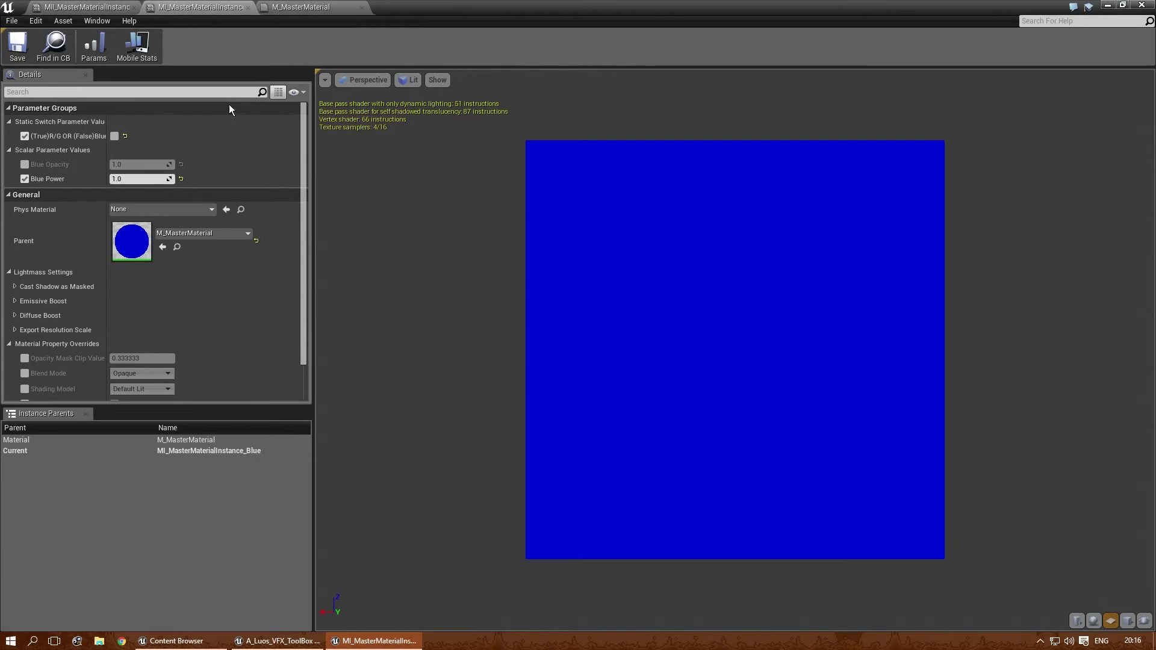
click(91, 7)
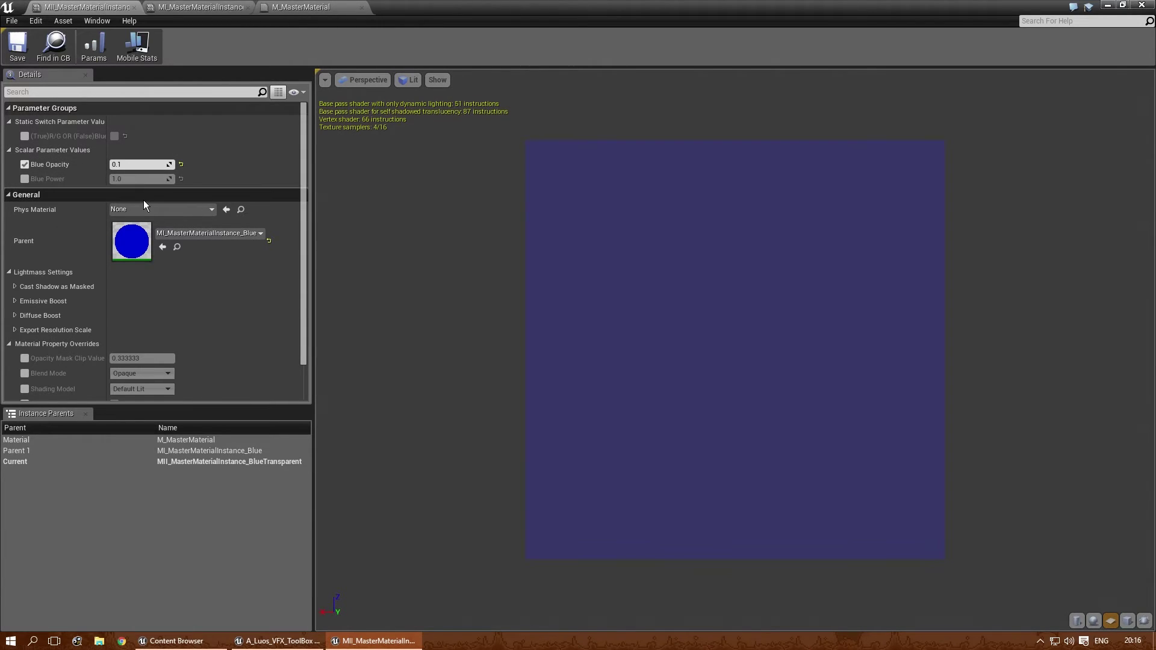
click(290, 7)
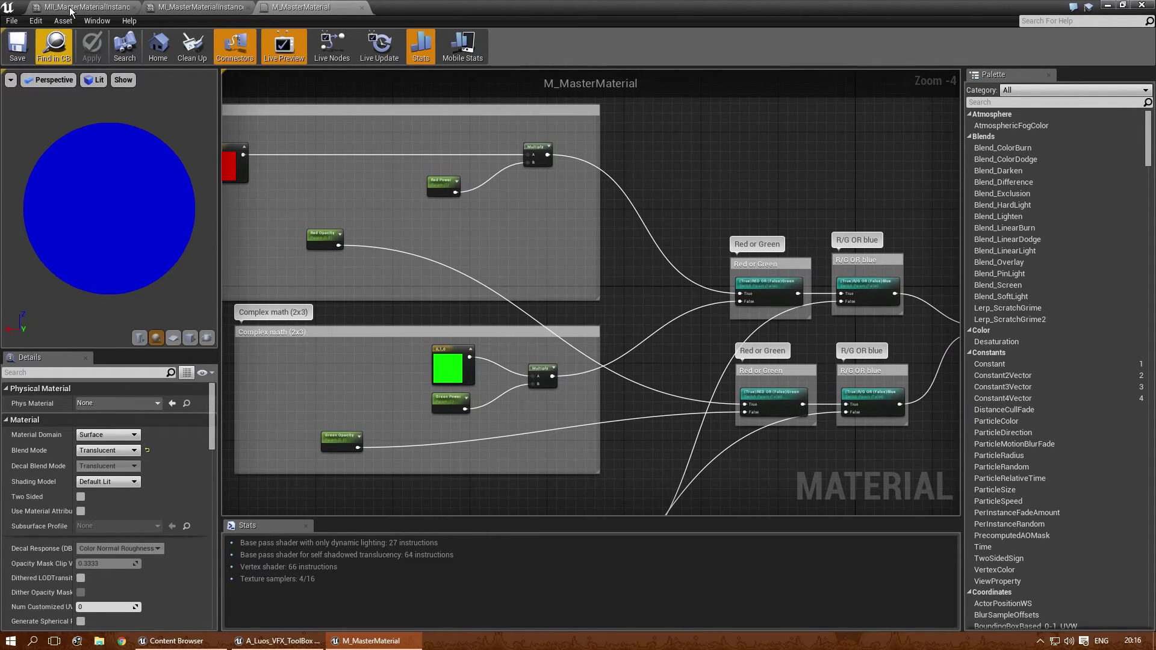
click(201, 7)
click(302, 7)
scroll(526, 295, up, 5)
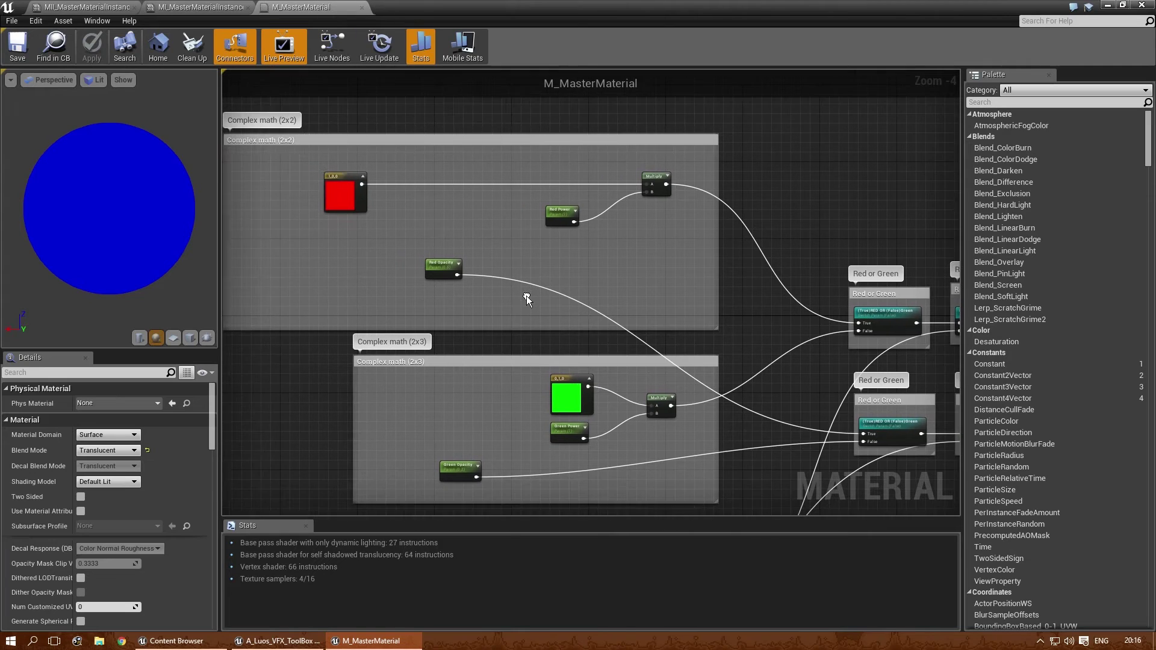
scroll(465, 225, down, 4)
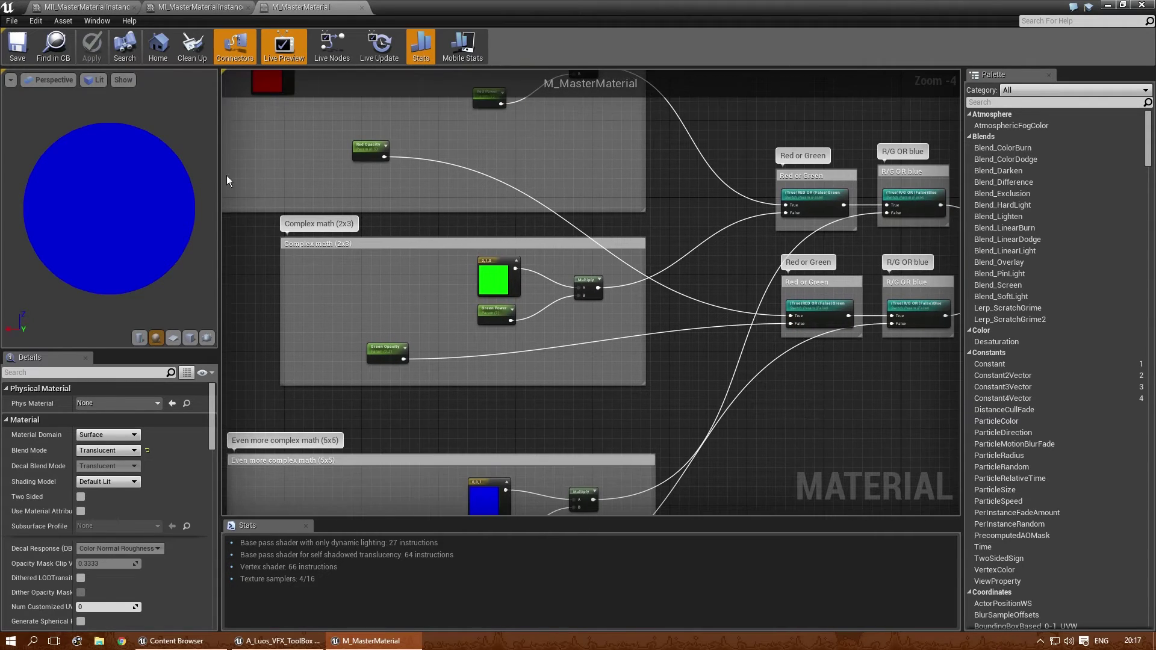
click(181, 7)
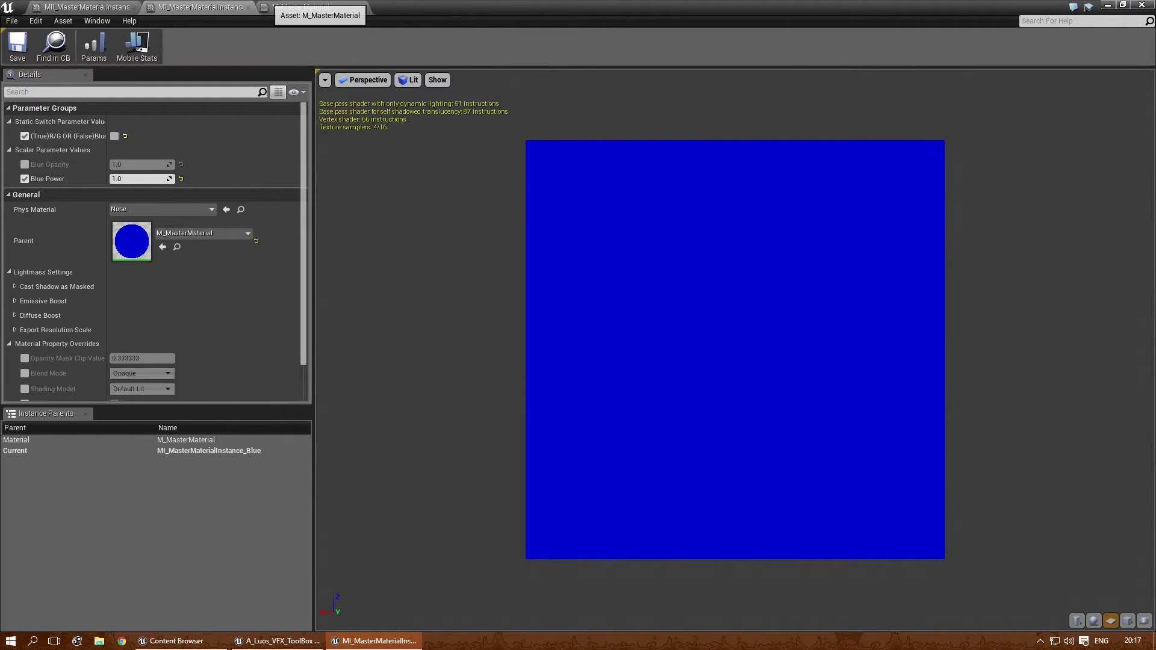
click(84, 7)
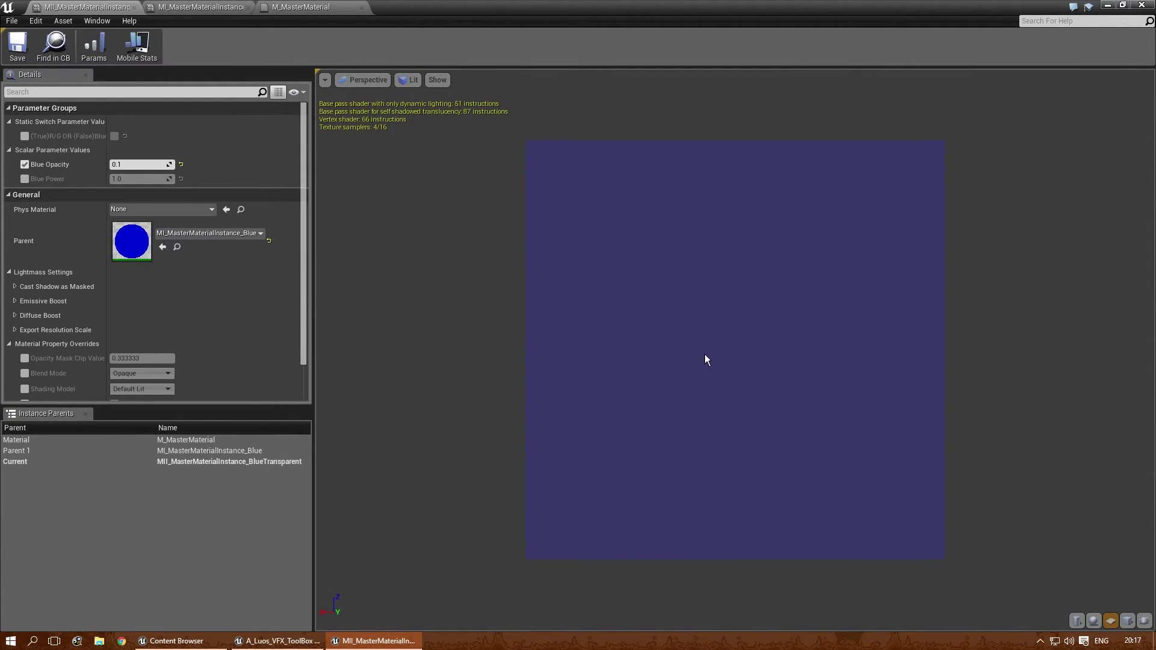
Step: Inspect the BlueTransparent preview from other angles and check it against the parent instance and the master material
drag(602, 361, 560, 284)
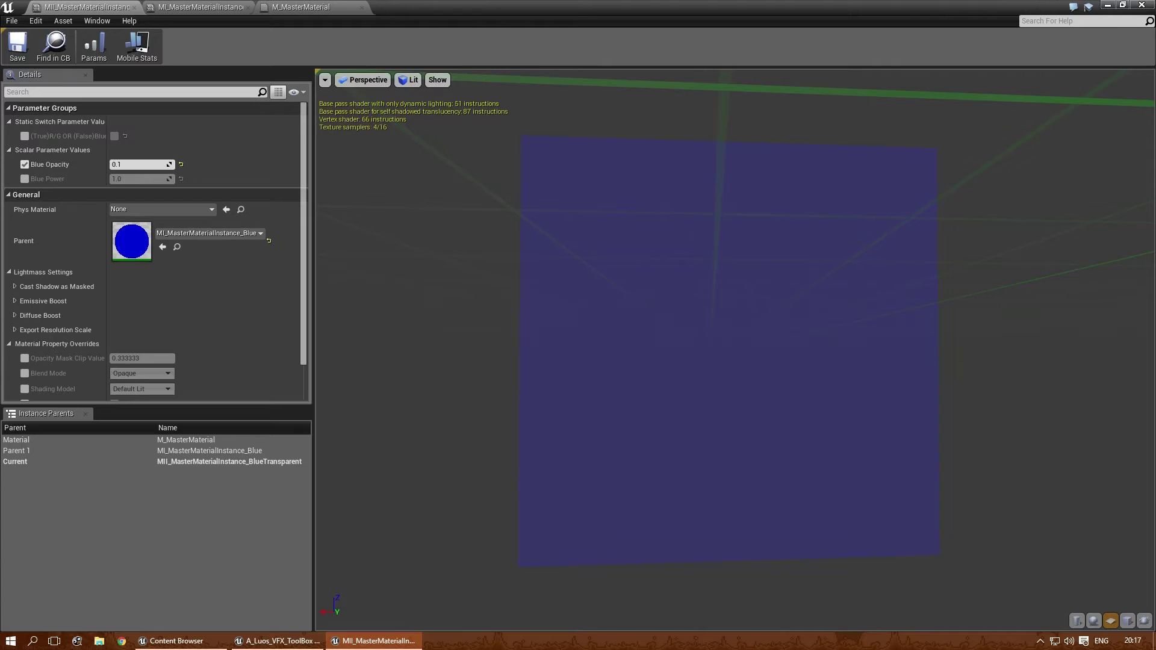
click(302, 7)
click(181, 7)
click(123, 8)
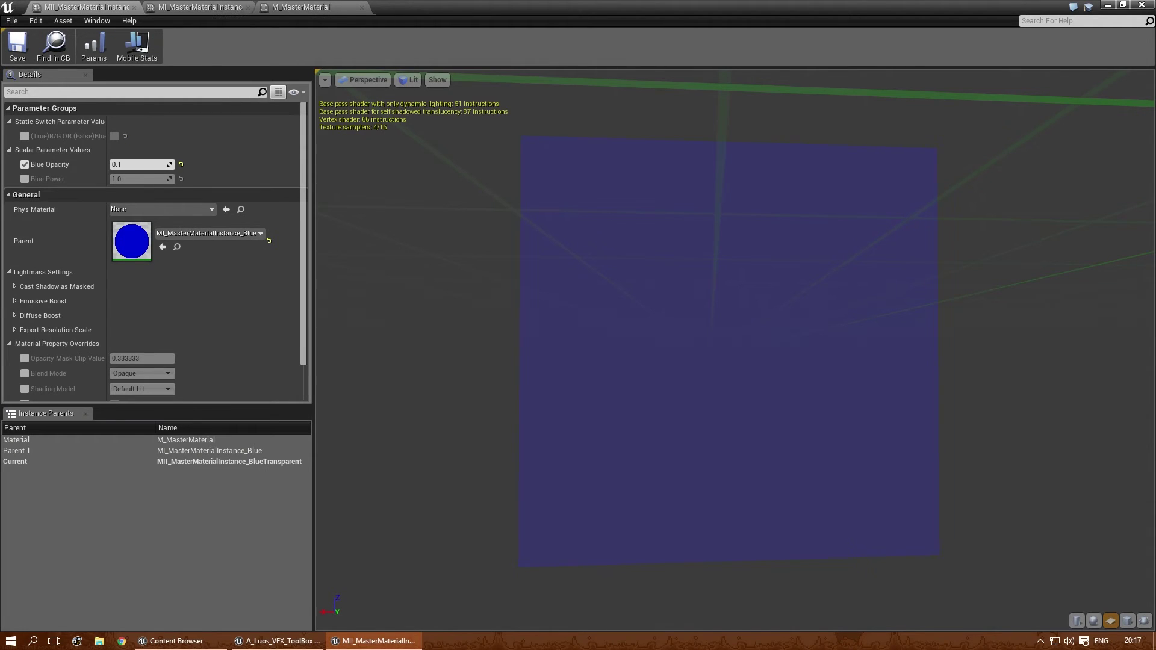
click(301, 8)
click(181, 7)
click(88, 7)
drag(700, 309, 568, 325)
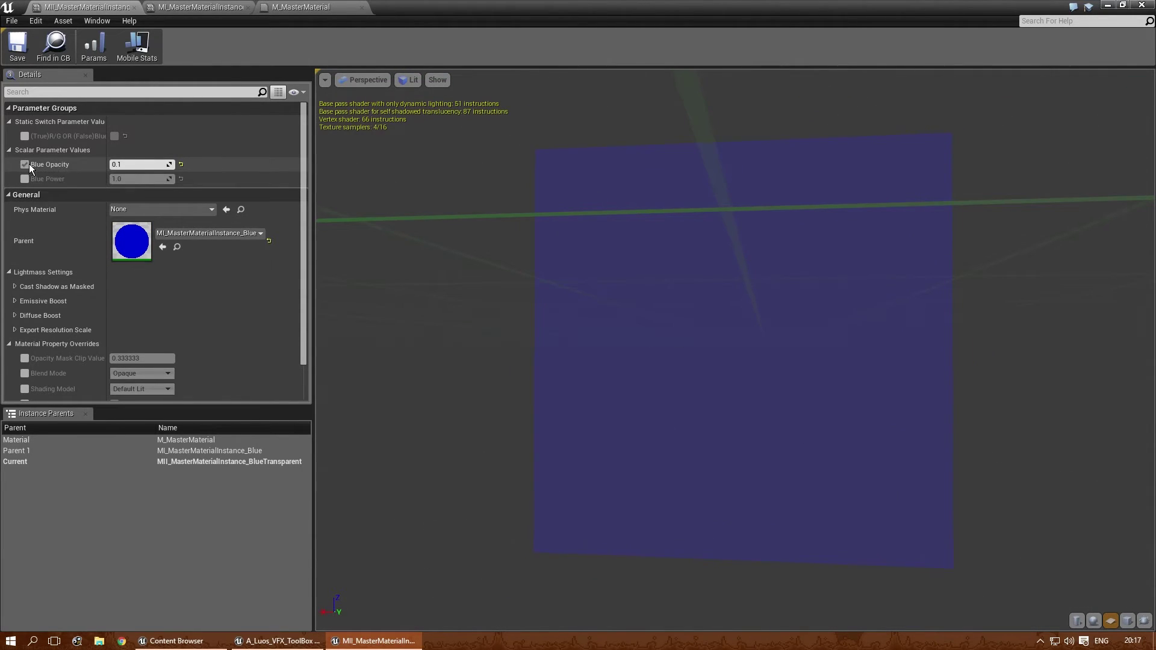
Step: Reset and disable the BlueTransparent instance's Blue Opacity override, then override Blue Power with 10
click(181, 164)
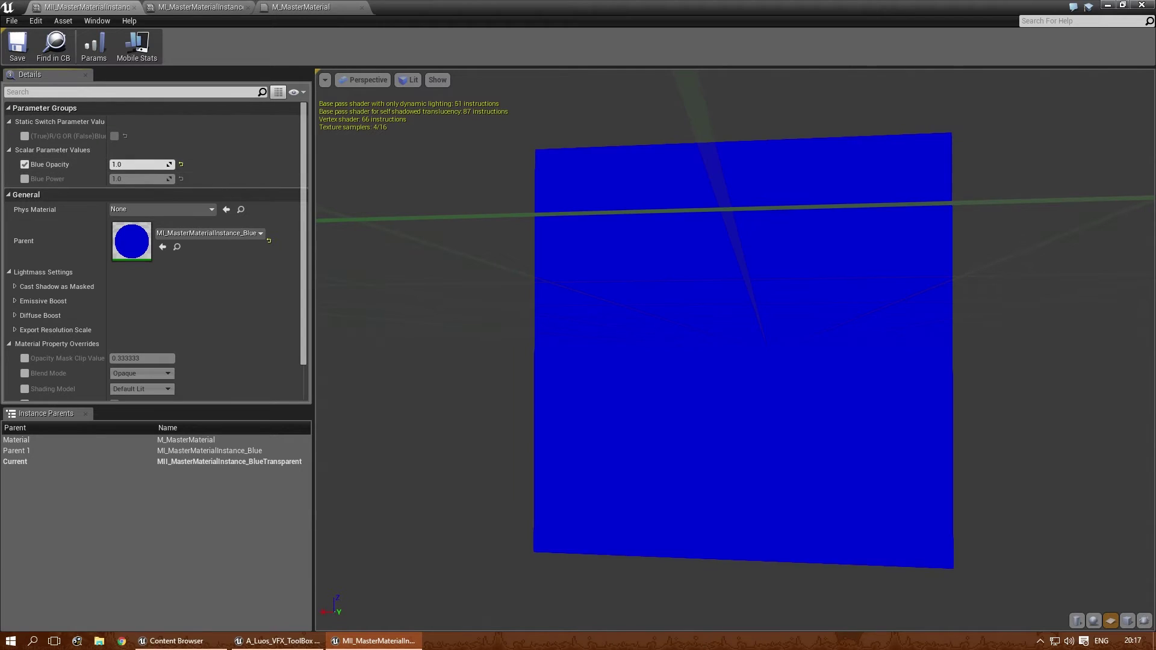
click(25, 179)
click(125, 179)
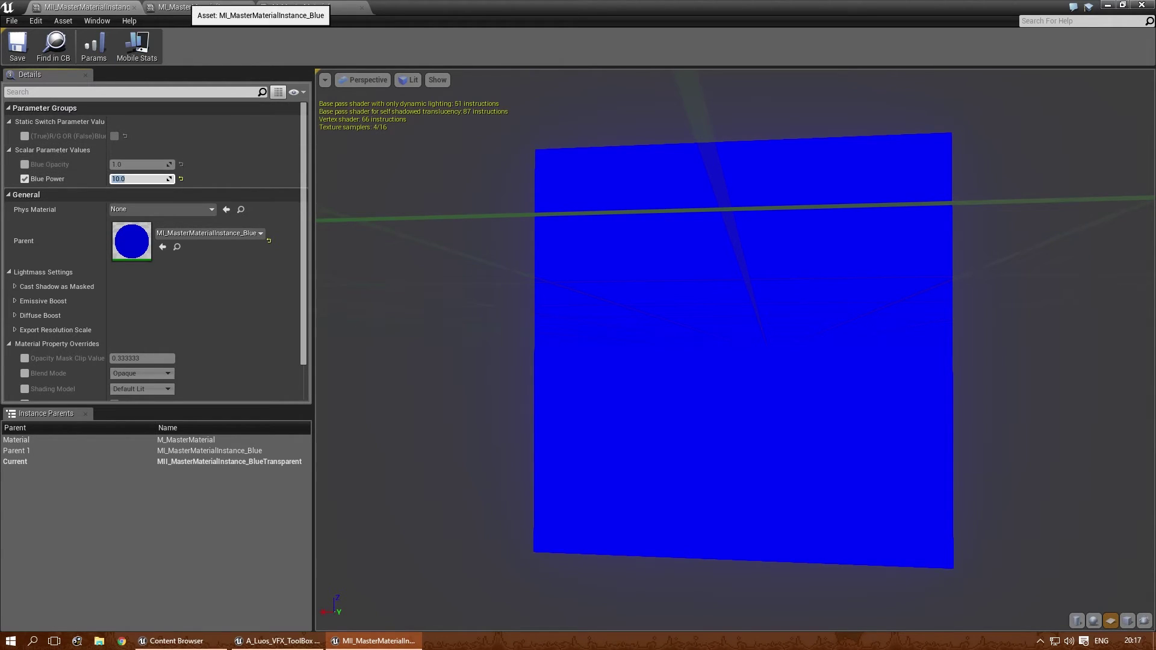
click(196, 7)
click(85, 7)
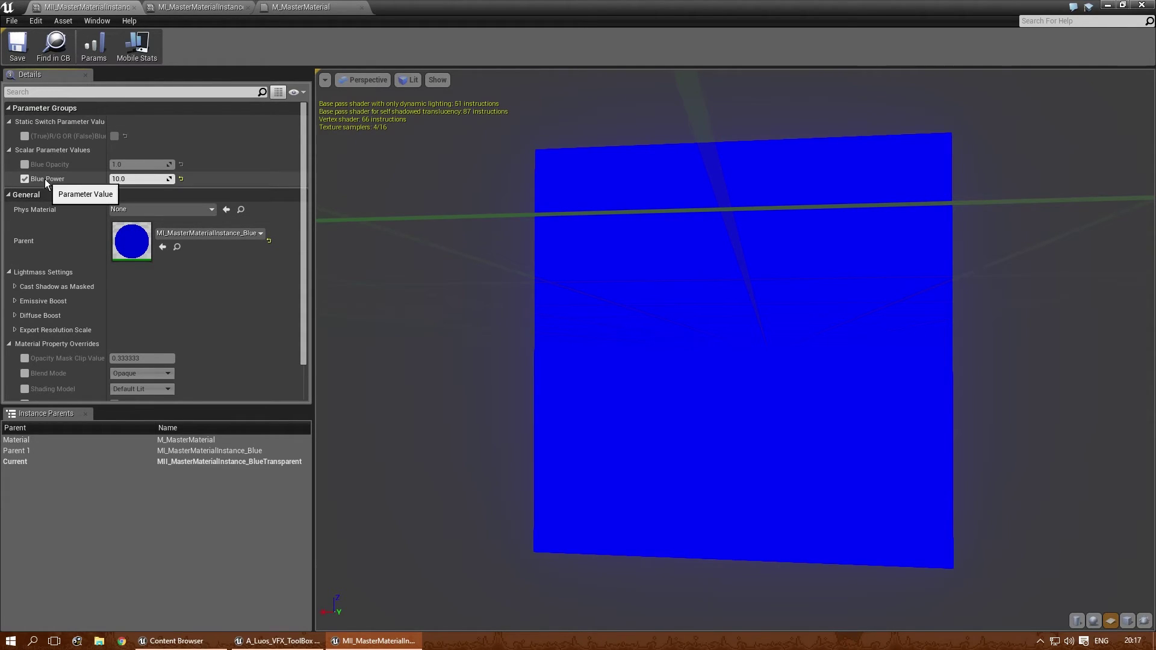
drag(600, 269, 651, 270)
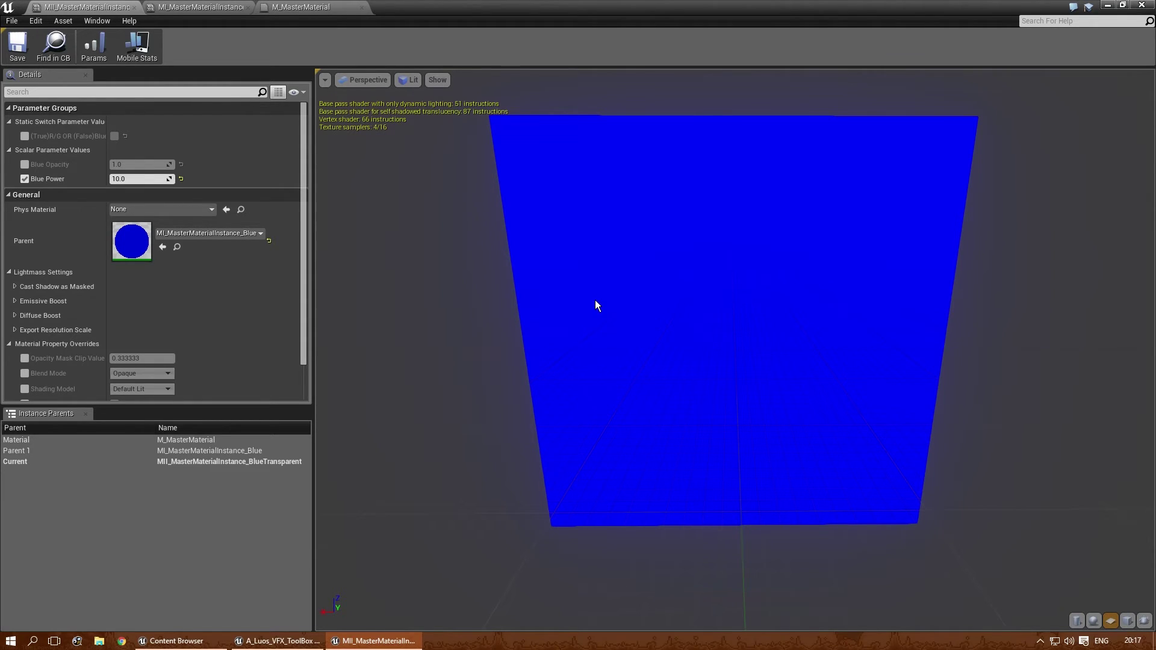
drag(594, 351, 594, 324)
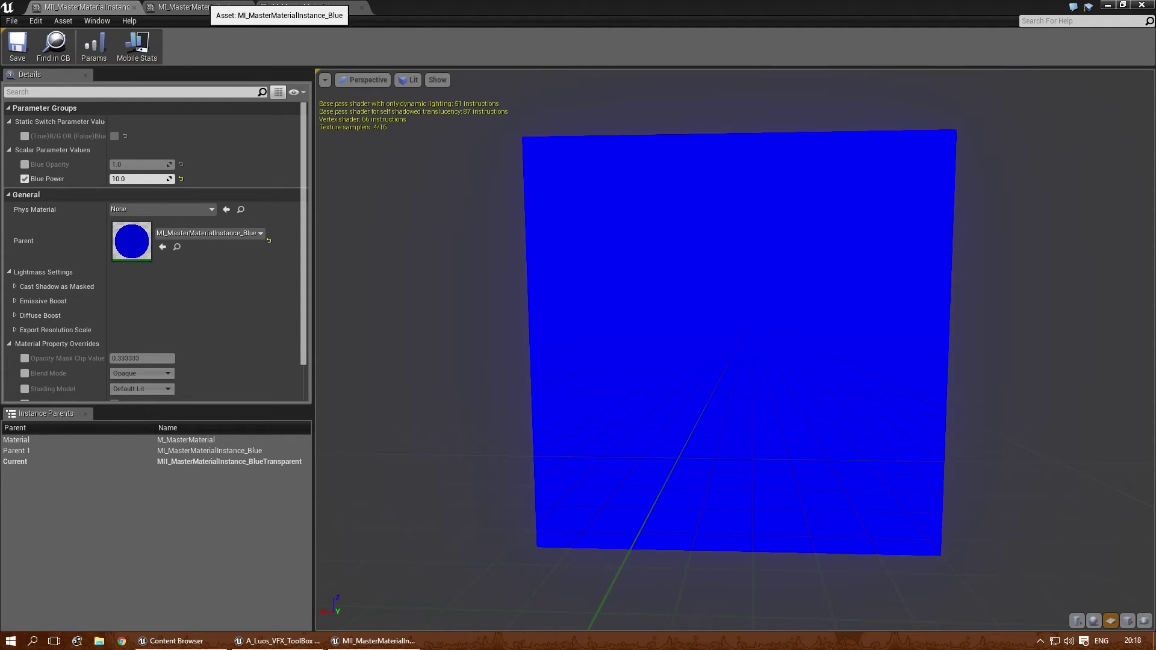
Step: Examine the Red or Green and R/G OR blue switch parameters in the M_MasterMaterial graph and how they connect
click(298, 6)
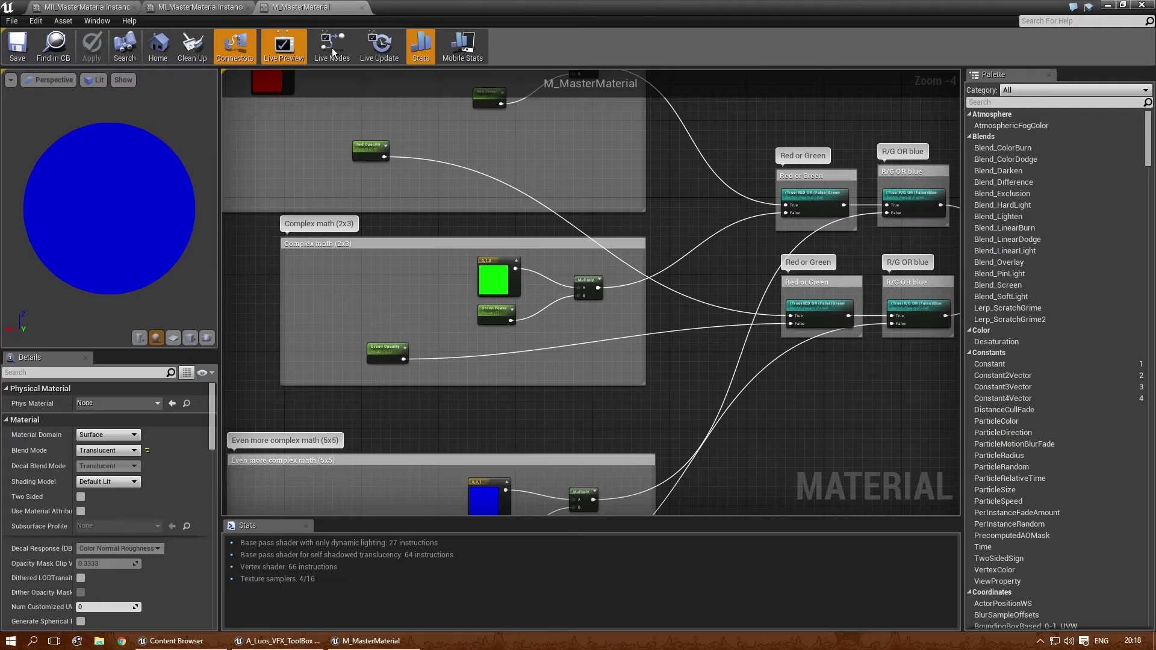
right_drag(644, 310, 373, 359)
scroll(579, 217, up, 5)
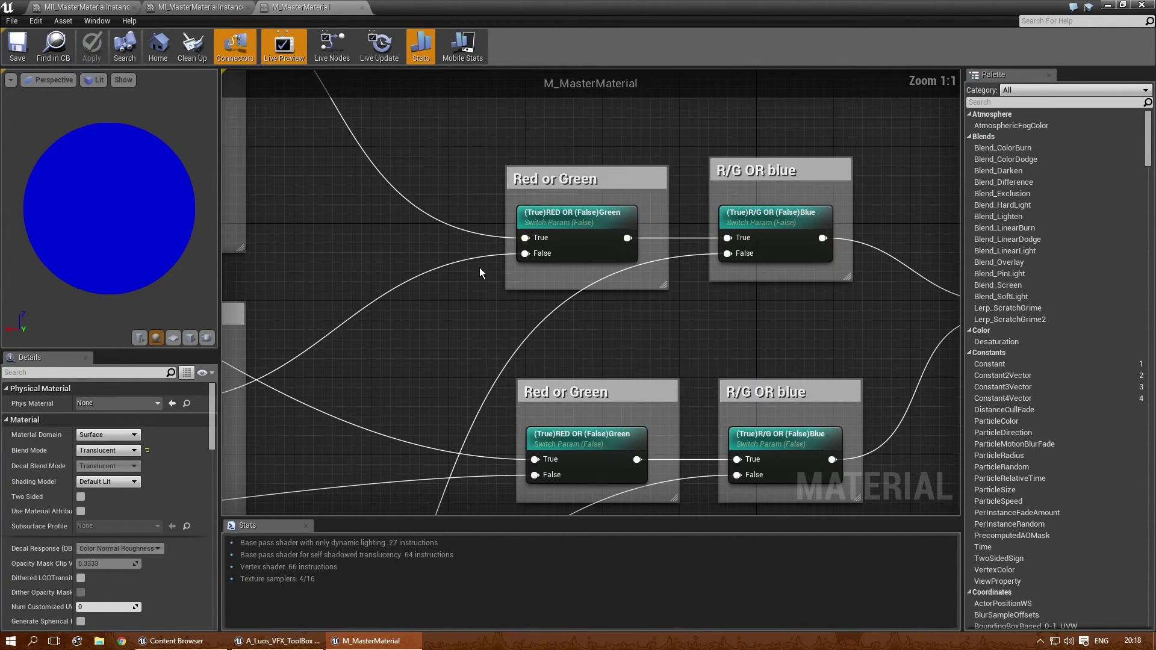
click(579, 217)
scroll(660, 332, down, 3)
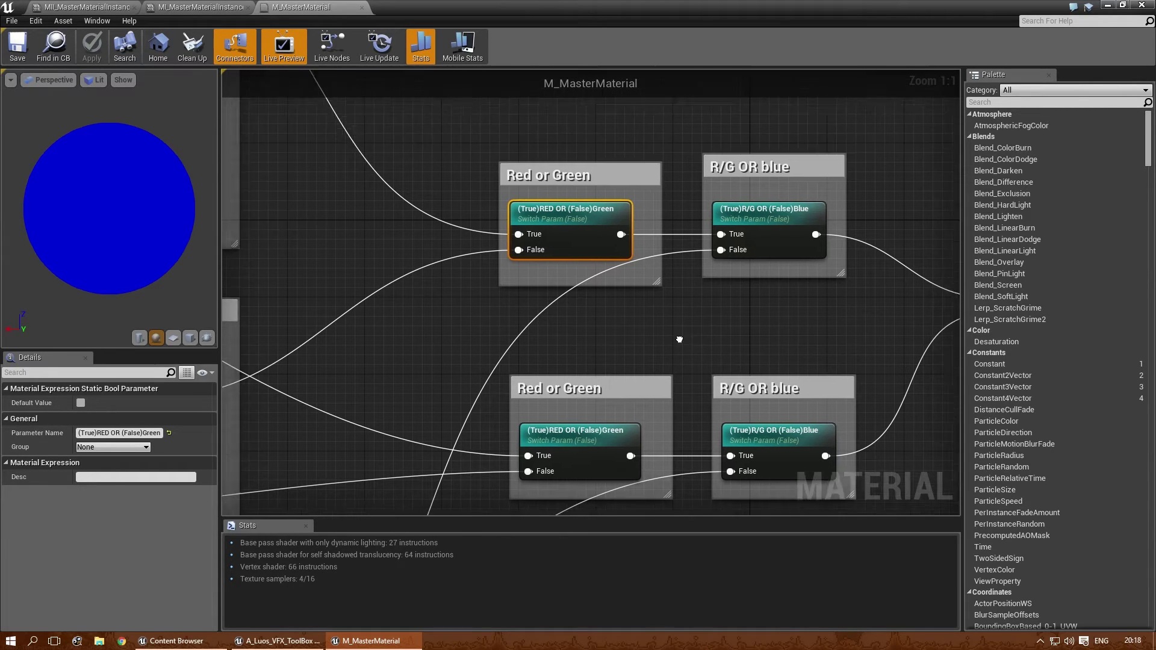
right_drag(604, 386, 547, 326)
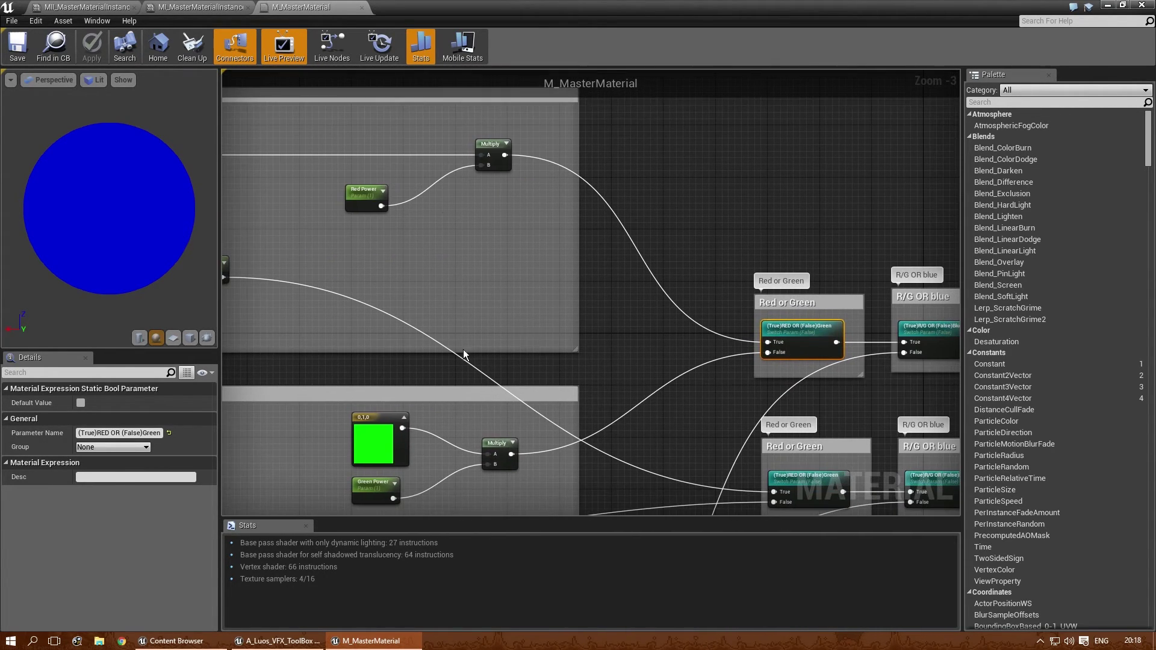
right_drag(473, 360, 480, 270)
scroll(678, 290, up, 2)
right_drag(678, 290, 434, 330)
scroll(536, 283, up, 1)
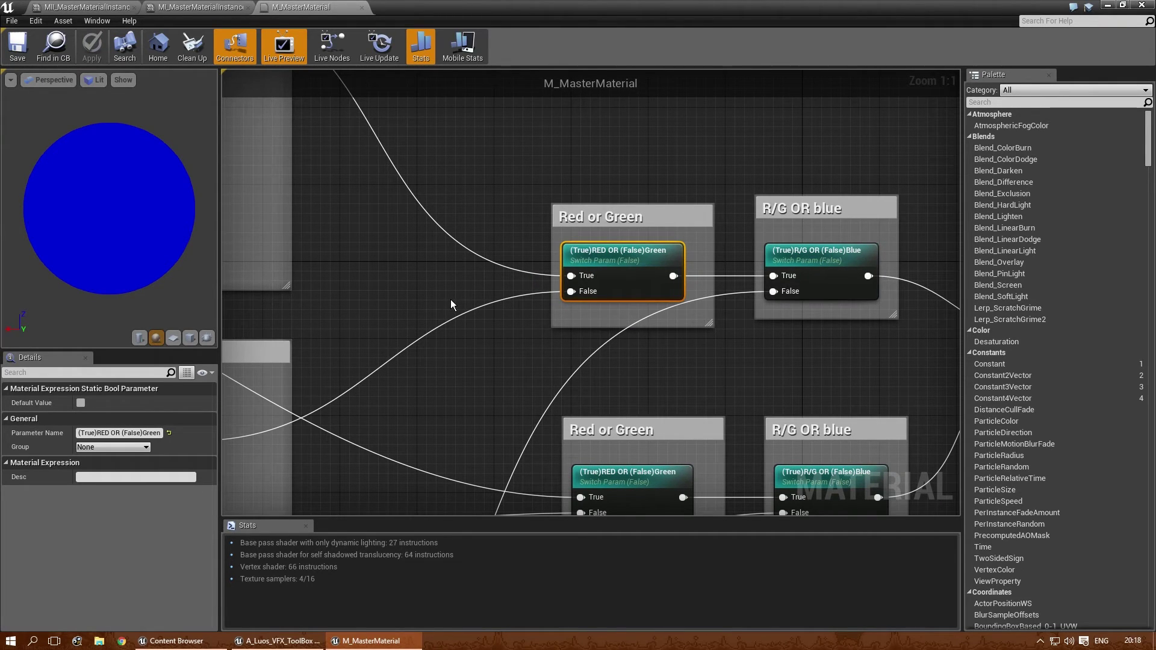
scroll(451, 298, down, 3)
right_drag(410, 310, 306, 236)
scroll(306, 236, up, 1)
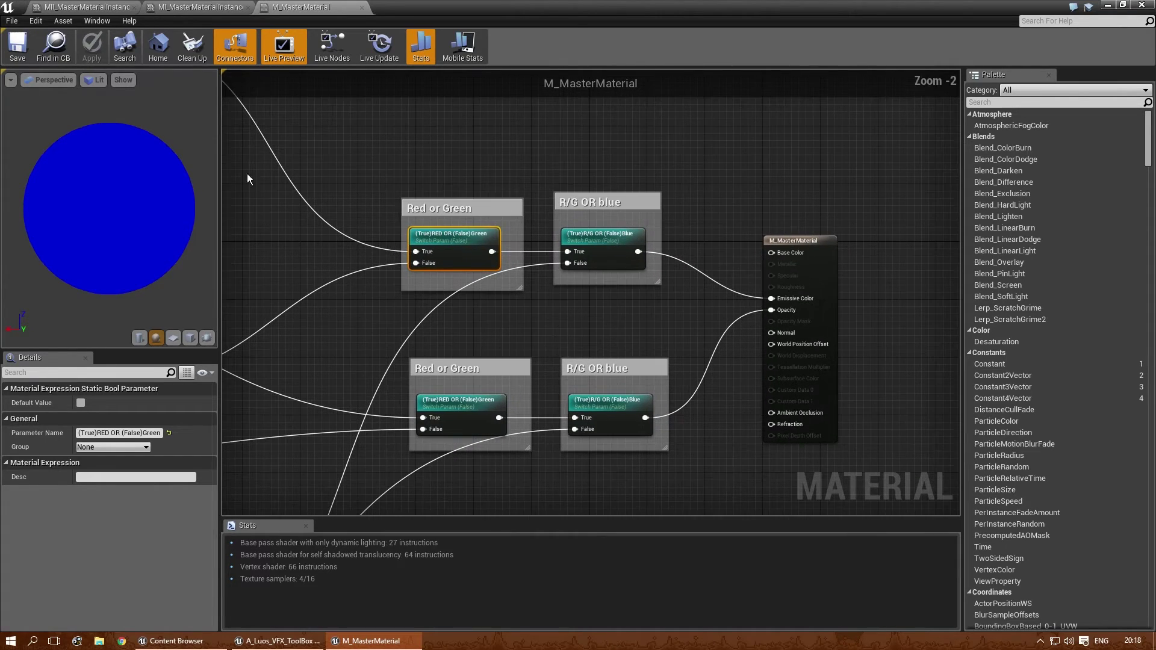
right_drag(388, 240, 309, 245)
scroll(312, 246, up, 2)
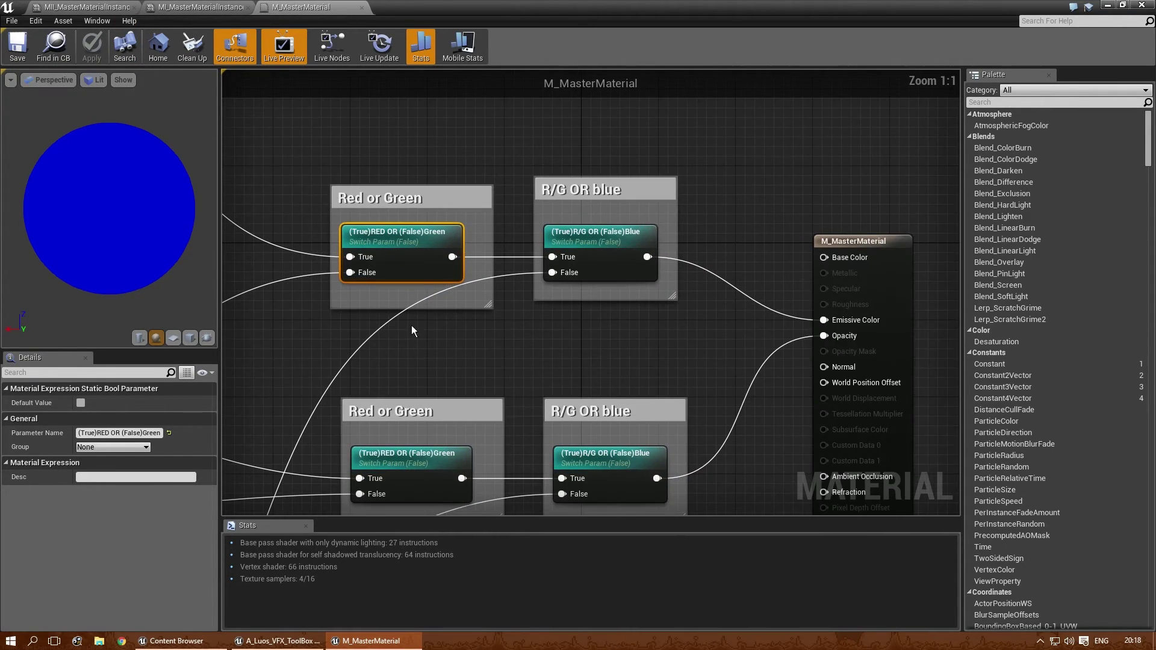
Step: Trace the opacity wiring in M_MasterMaterial, checking the Blue Opacity parameter, the green section and the switches feeding the material output
right_drag(384, 301, 369, 177)
right_drag(528, 270, 695, 169)
scroll(680, 175, down, 1)
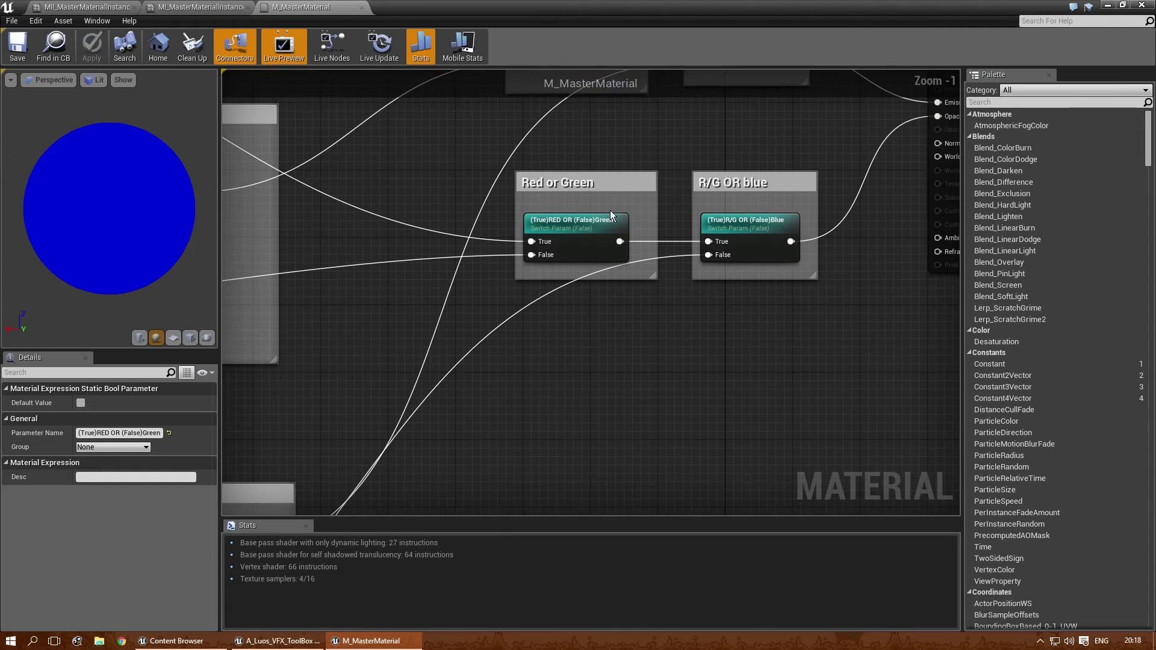
right_drag(415, 355, 668, 210)
right_drag(484, 414, 731, 188)
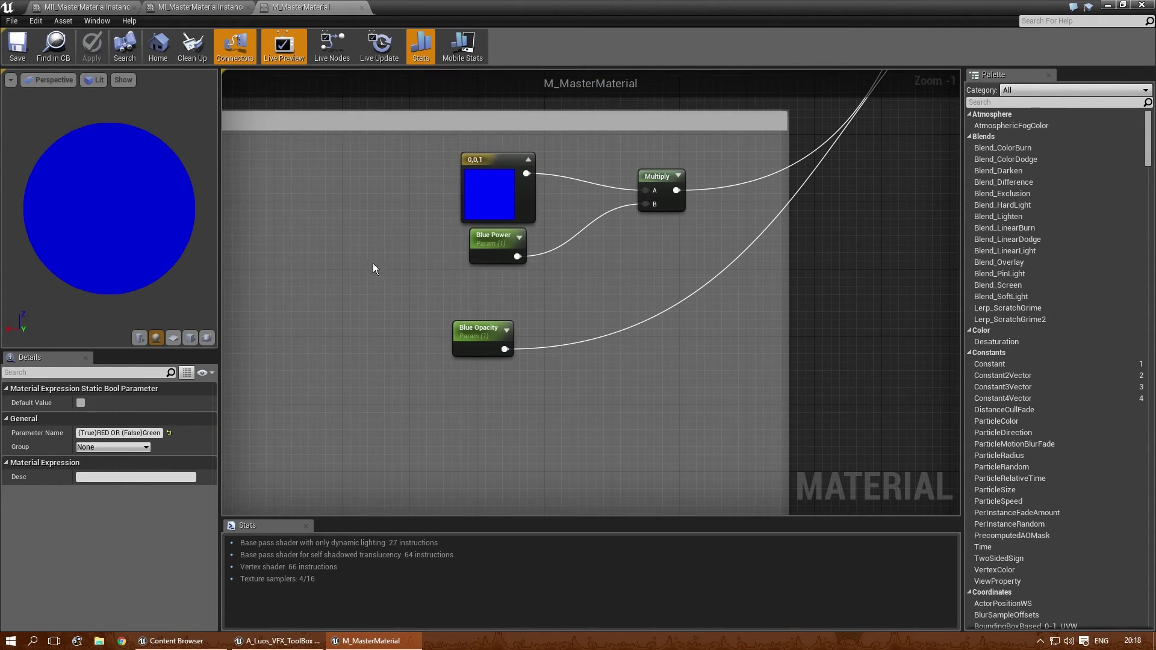
click(478, 331)
right_drag(584, 267, 538, 358)
scroll(753, 191, down, 2)
right_drag(753, 191, 652, 473)
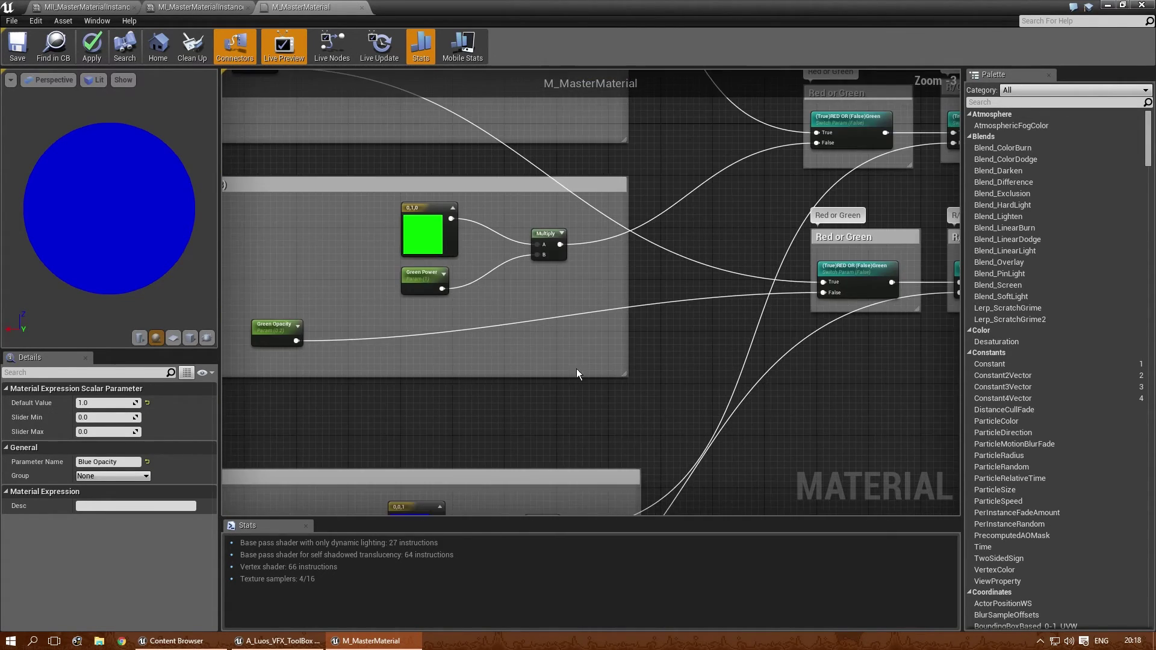
right_drag(550, 362, 739, 416)
drag(354, 234, 608, 231)
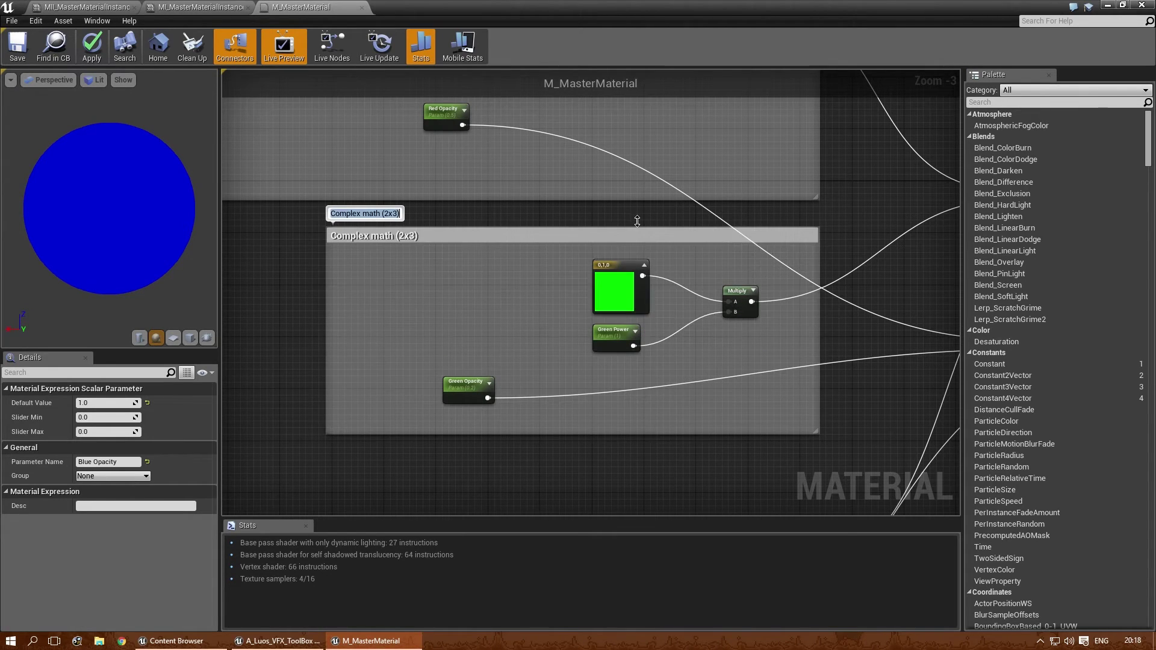
right_drag(608, 232, 626, 413)
right_drag(726, 339, 491, 282)
right_drag(649, 282, 330, 206)
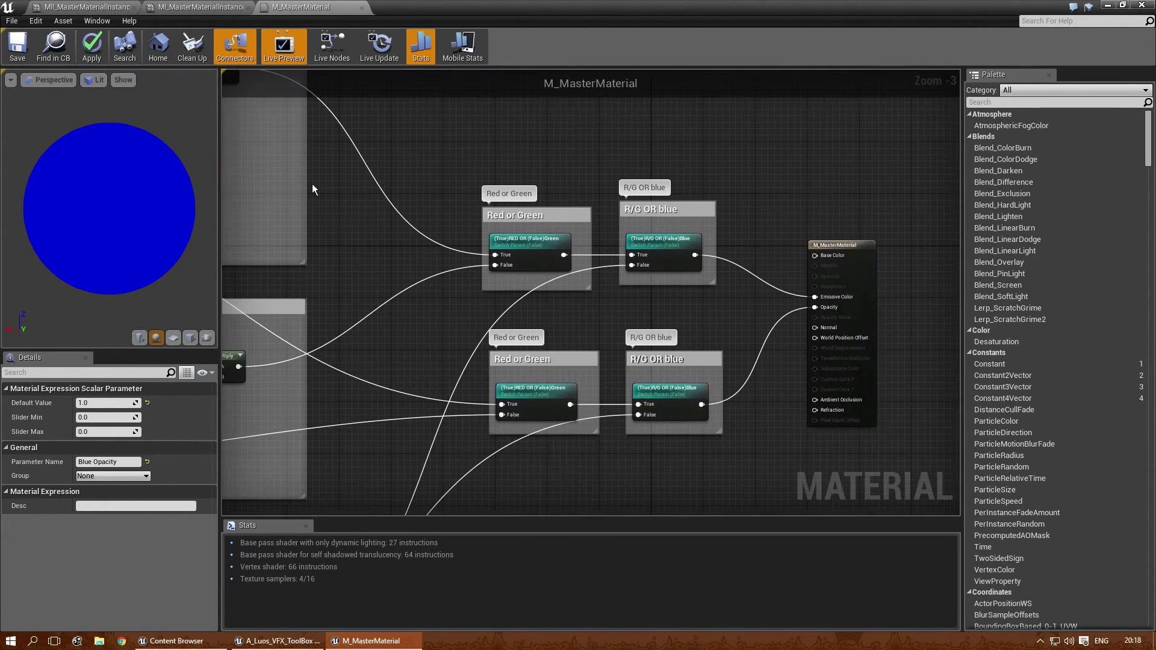
Step: Disable the Blue Power override in the blue parent instance and inspect its preview
click(201, 7)
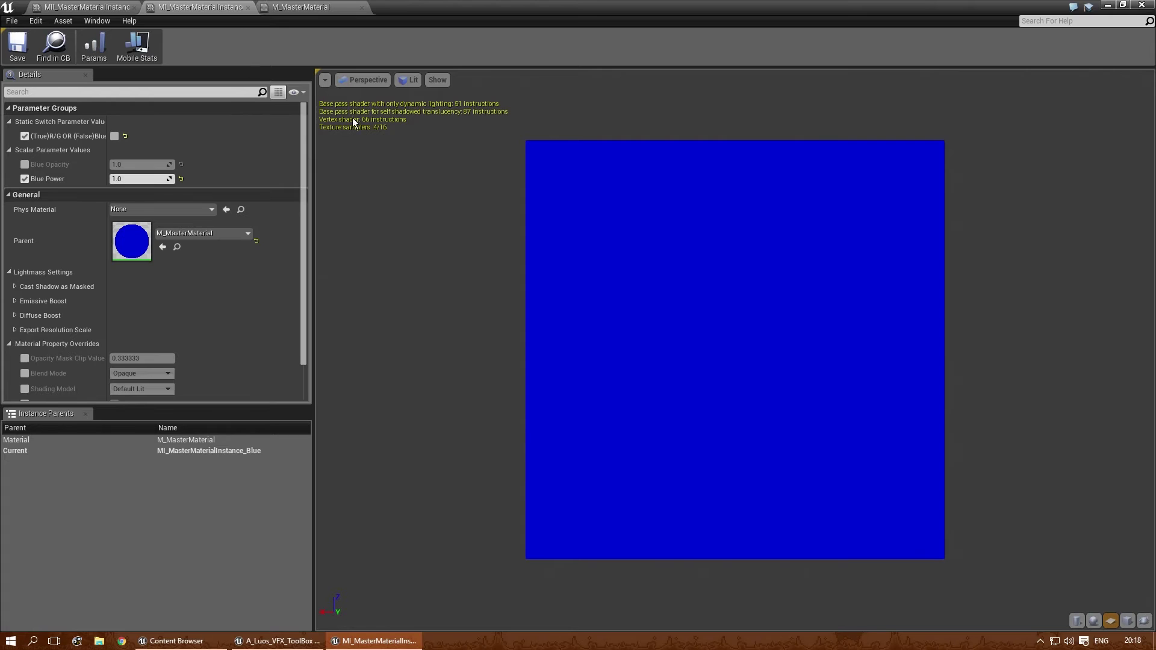
drag(755, 333, 702, 315)
click(301, 7)
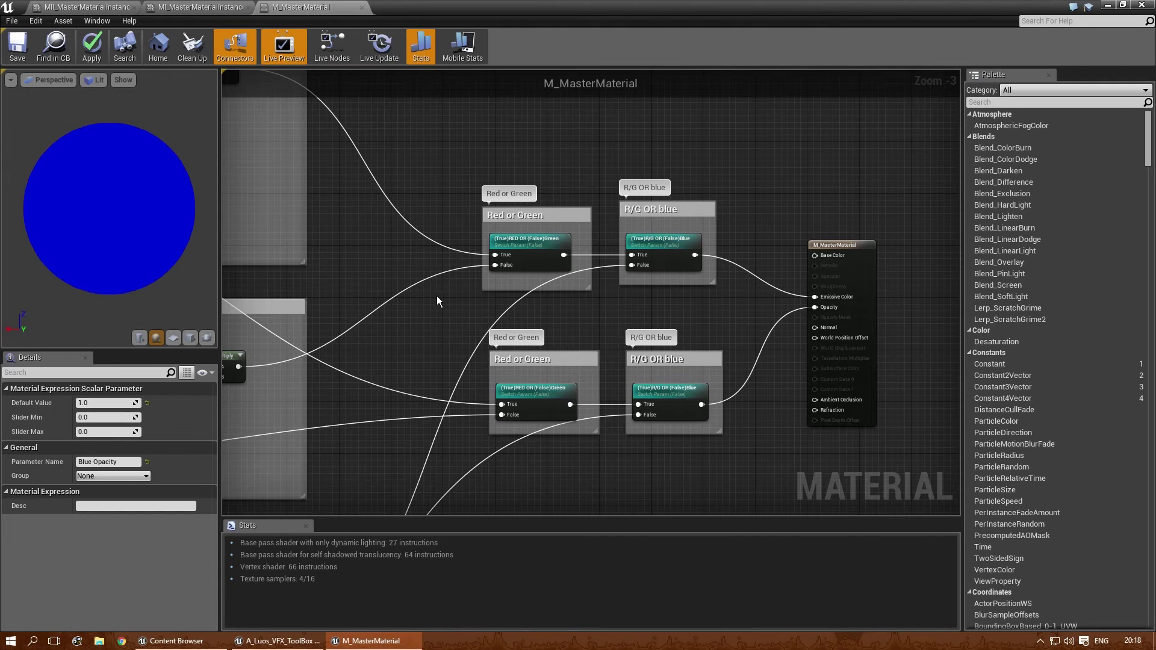
click(200, 7)
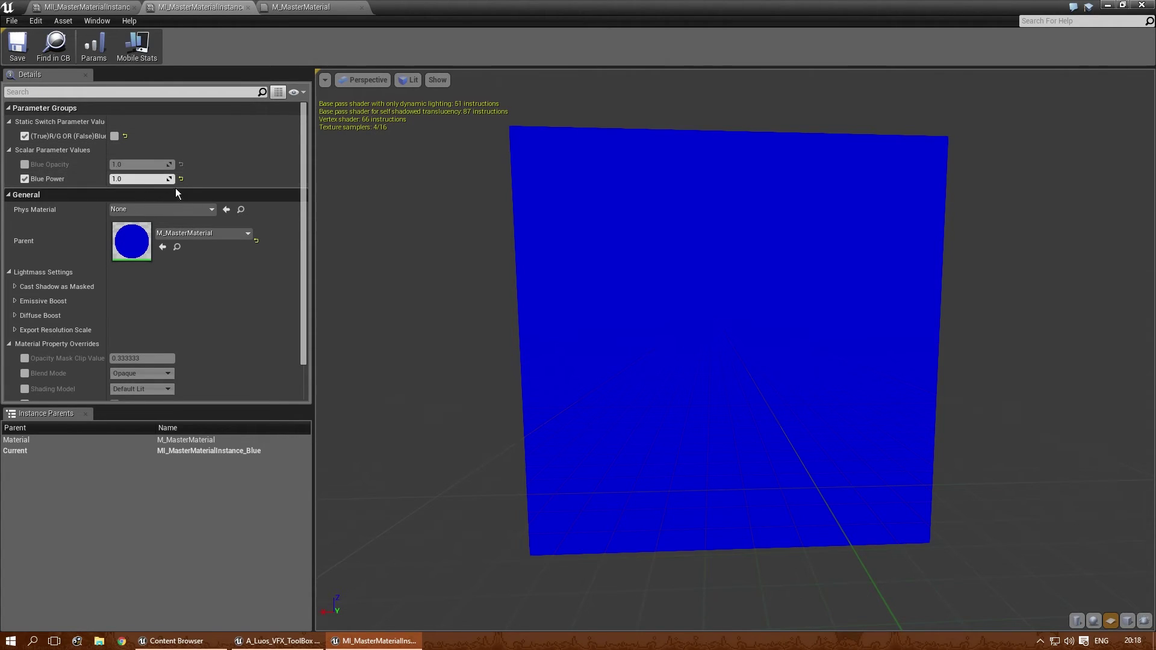
click(25, 179)
drag(602, 369, 594, 367)
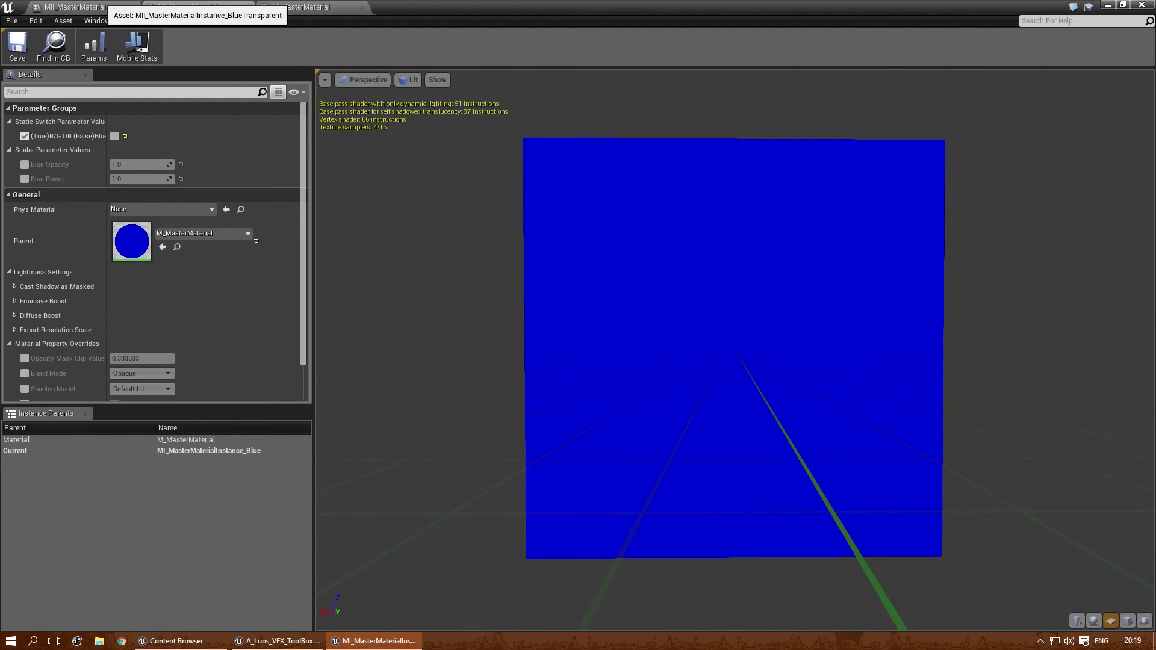
Step: Set the BlueTransparent instance's Blue Power override to 100, inspect the preview and return to the blue parent instance
click(101, 6)
mouse_move(573, 311)
mouse_down()
mouse_move(593, 312)
mouse_move(571, 312)
mouse_up()
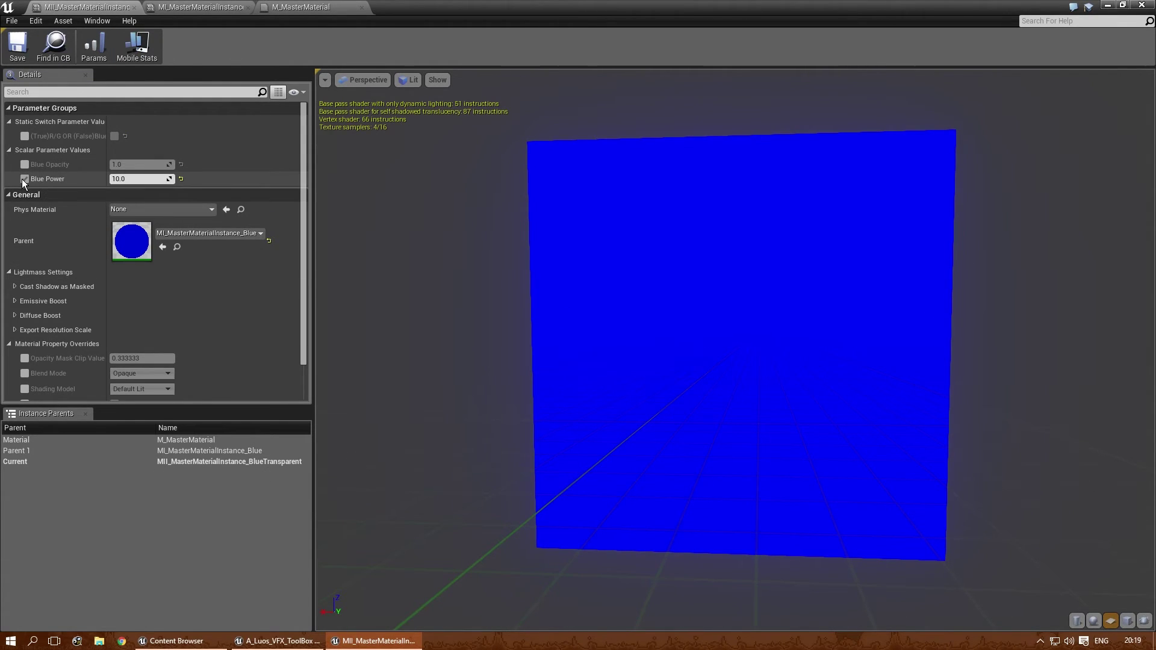
click(123, 179)
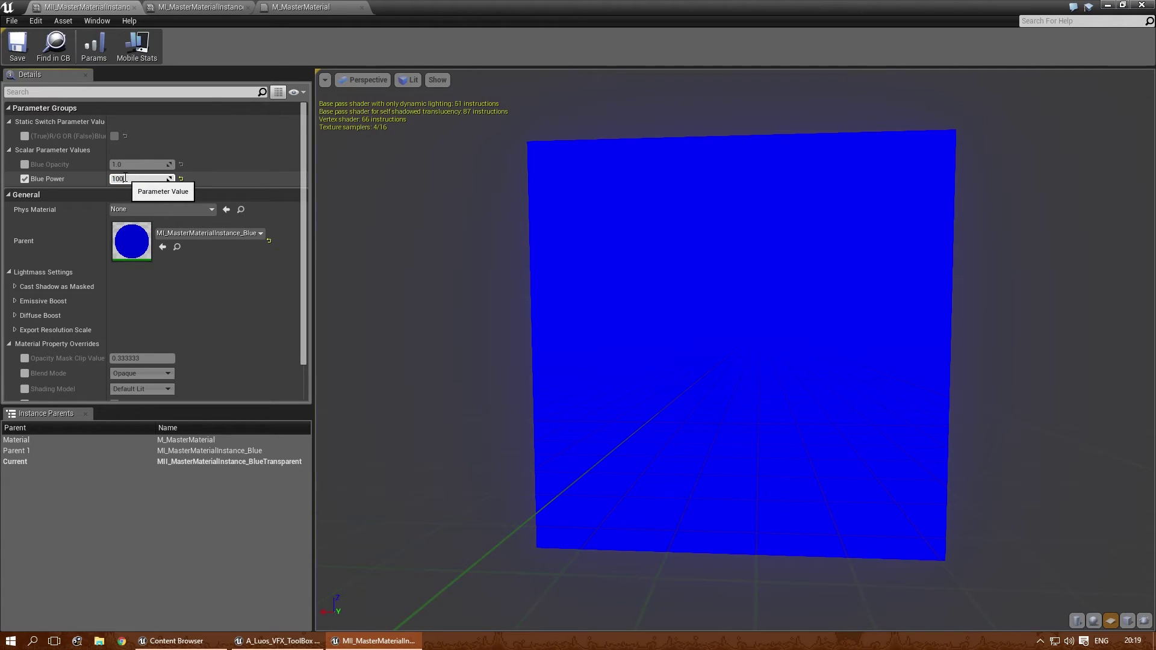
text(100)
key(Return)
mouse_move(804, 445)
mouse_down()
mouse_move(832, 445)
mouse_move(804, 445)
mouse_up()
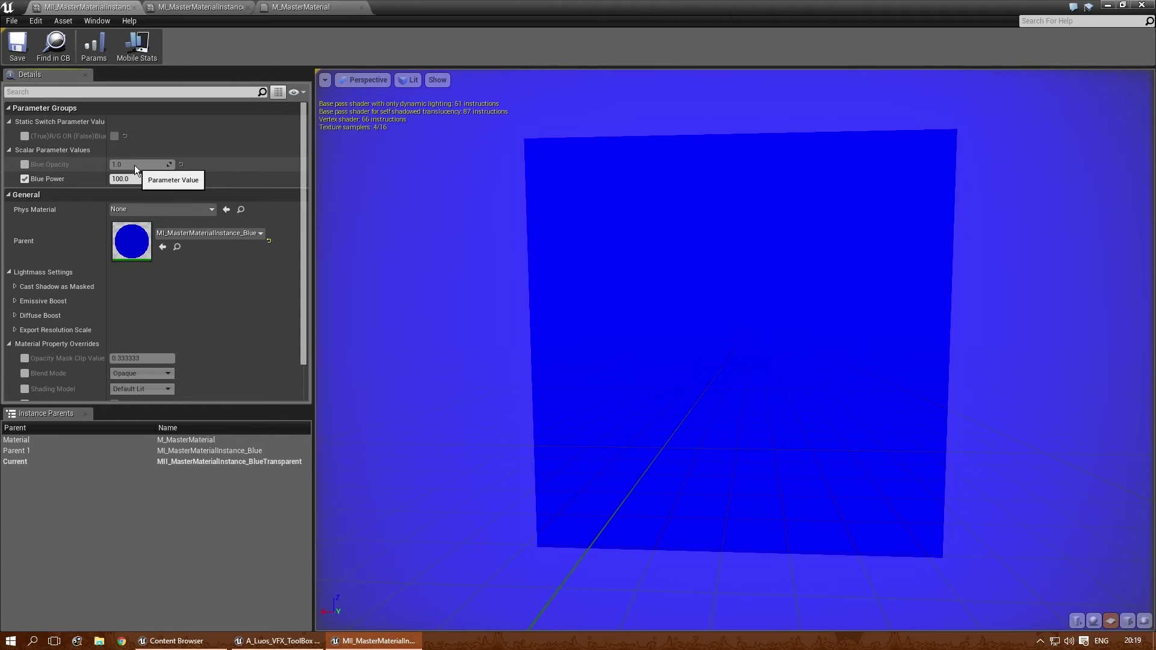
click(199, 7)
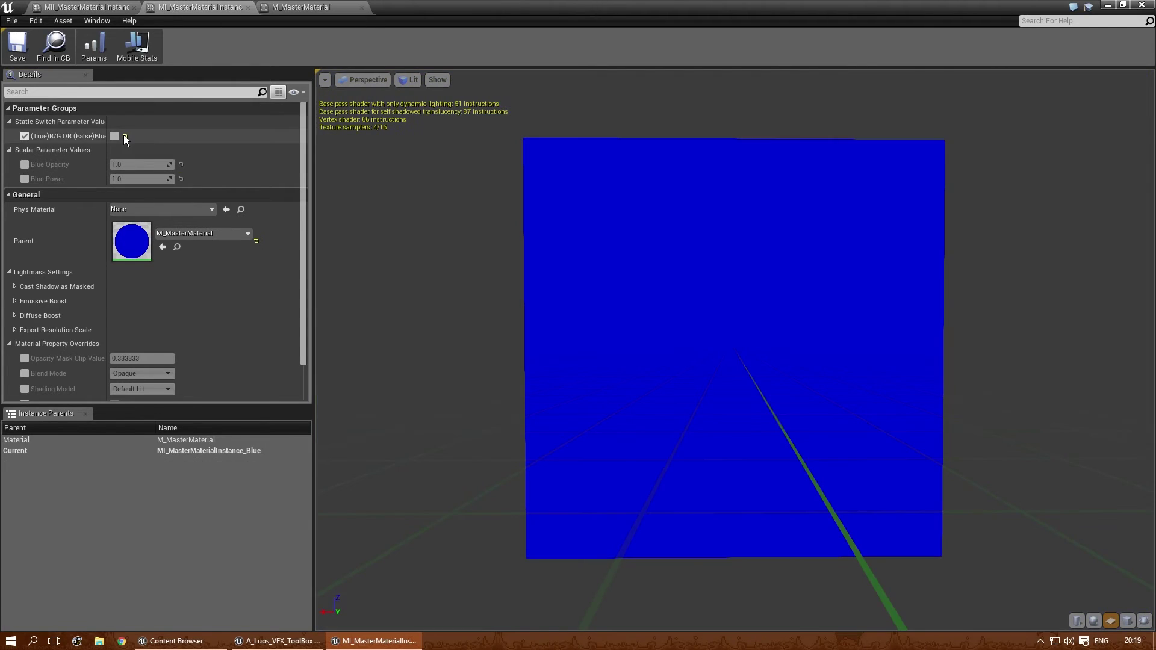
Step: Inspect the BlueTransparent instance's preview and disable its Blue Power override
click(84, 7)
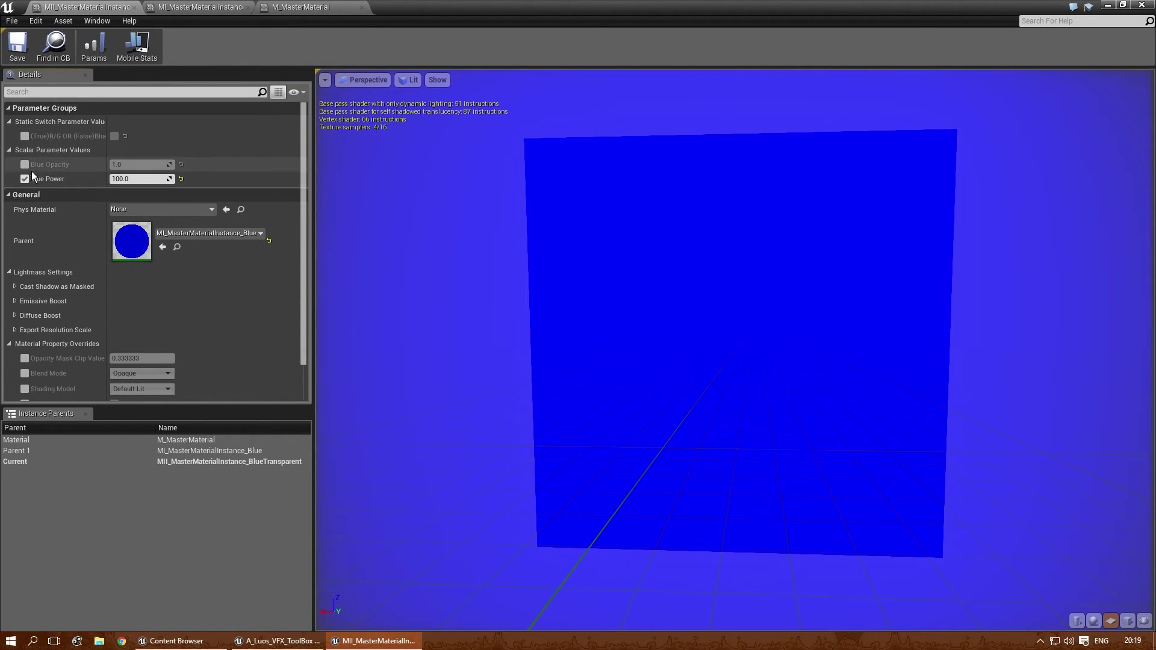
mouse_move(370, 193)
mouse_down()
mouse_move(338, 194)
mouse_move(409, 194)
mouse_move(373, 194)
mouse_up()
mouse_move(729, 271)
mouse_down()
mouse_move(783, 272)
mouse_move(753, 265)
mouse_move(735, 284)
mouse_move(727, 274)
mouse_up()
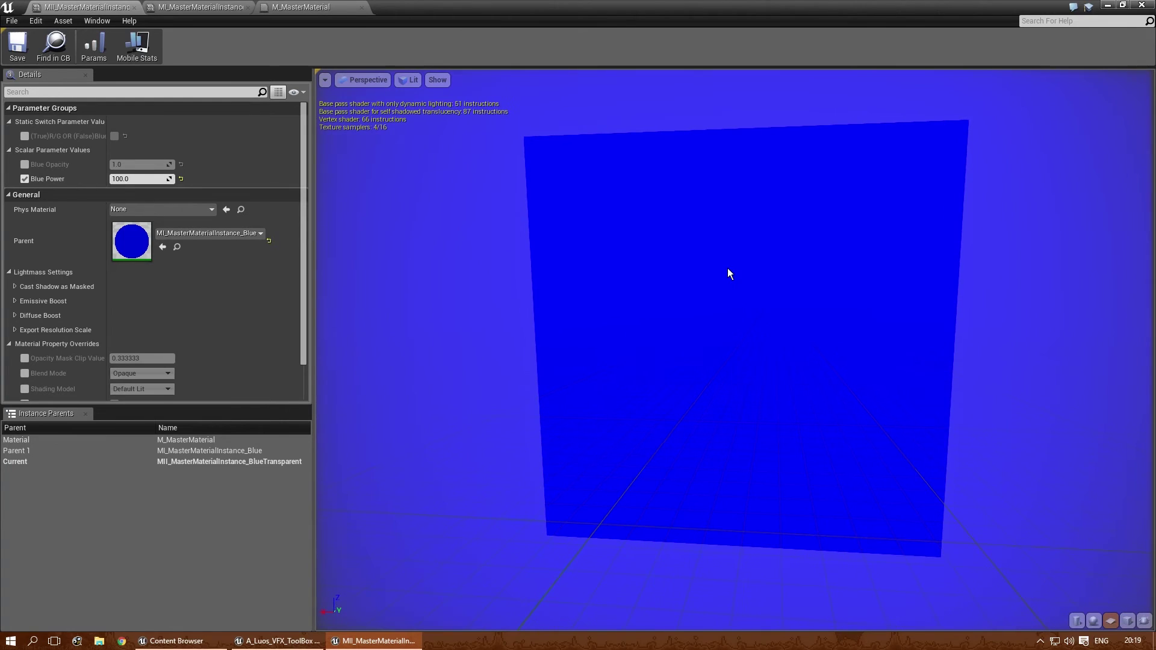
drag(434, 193, 368, 188)
drag(735, 349, 685, 341)
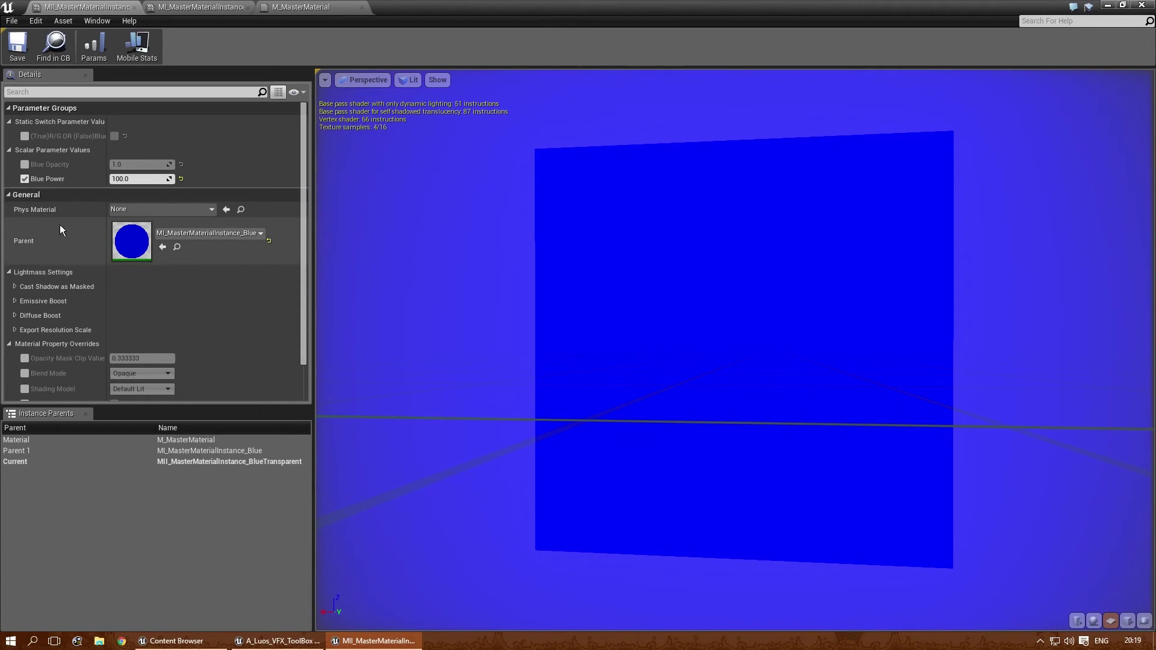
click(24, 179)
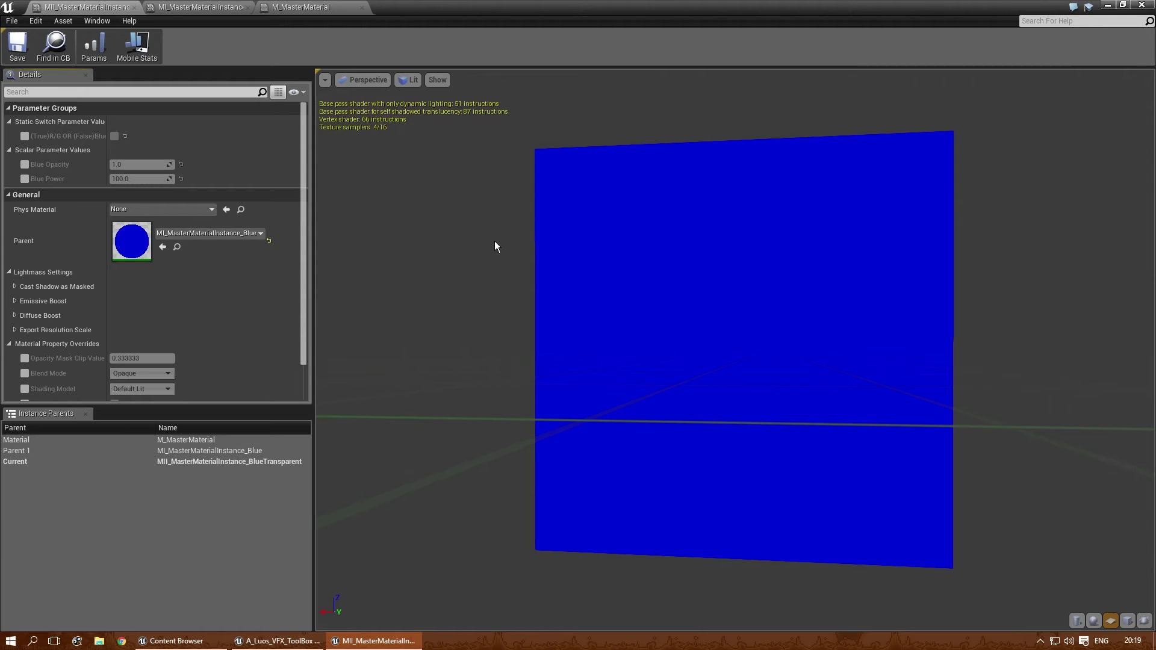
Step: Locate the instance in the Content Browser and look through the blue, green and red parent instances in the MasterInstances folder
key(ctrl+b)
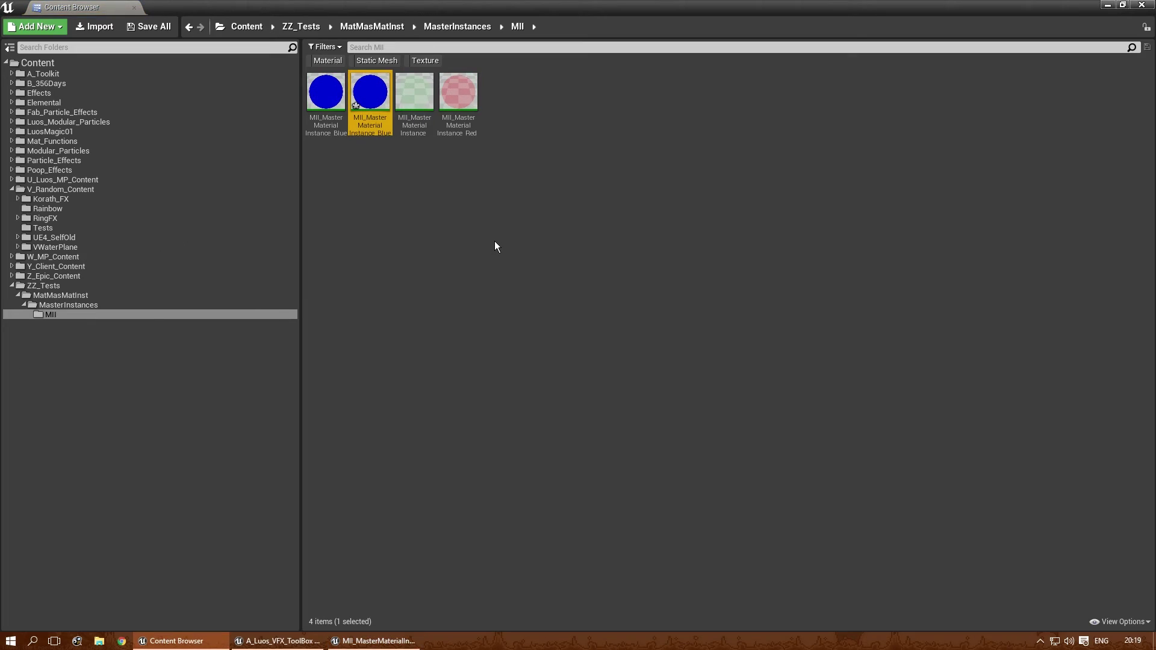
click(98, 304)
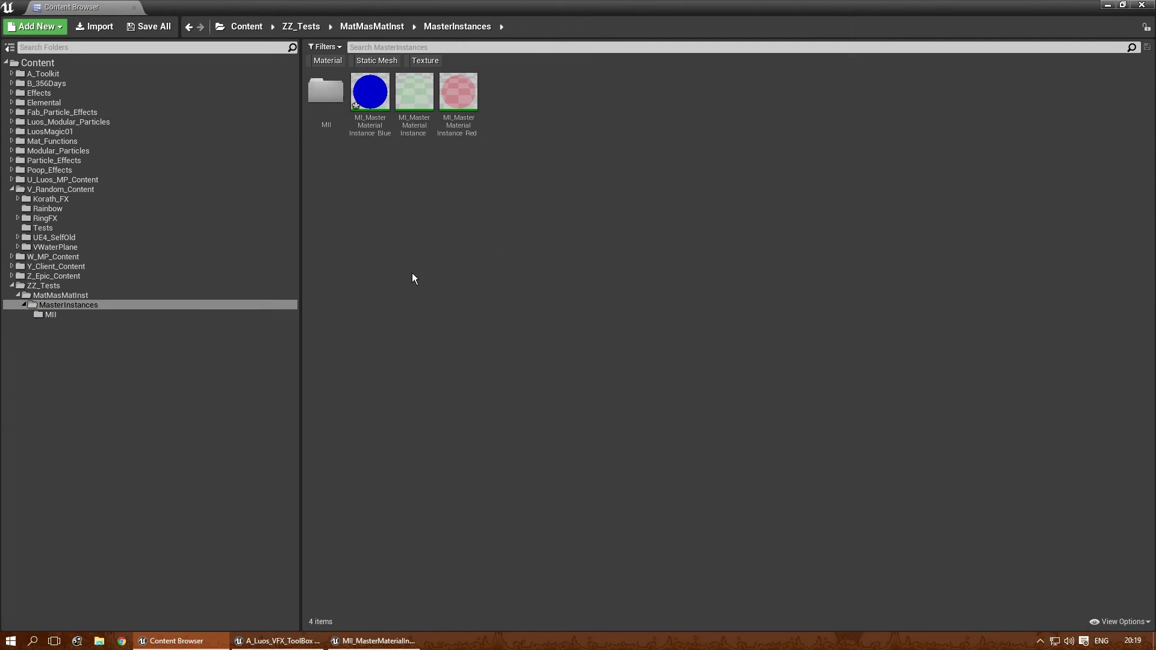
click(370, 93)
click(454, 114)
click(370, 96)
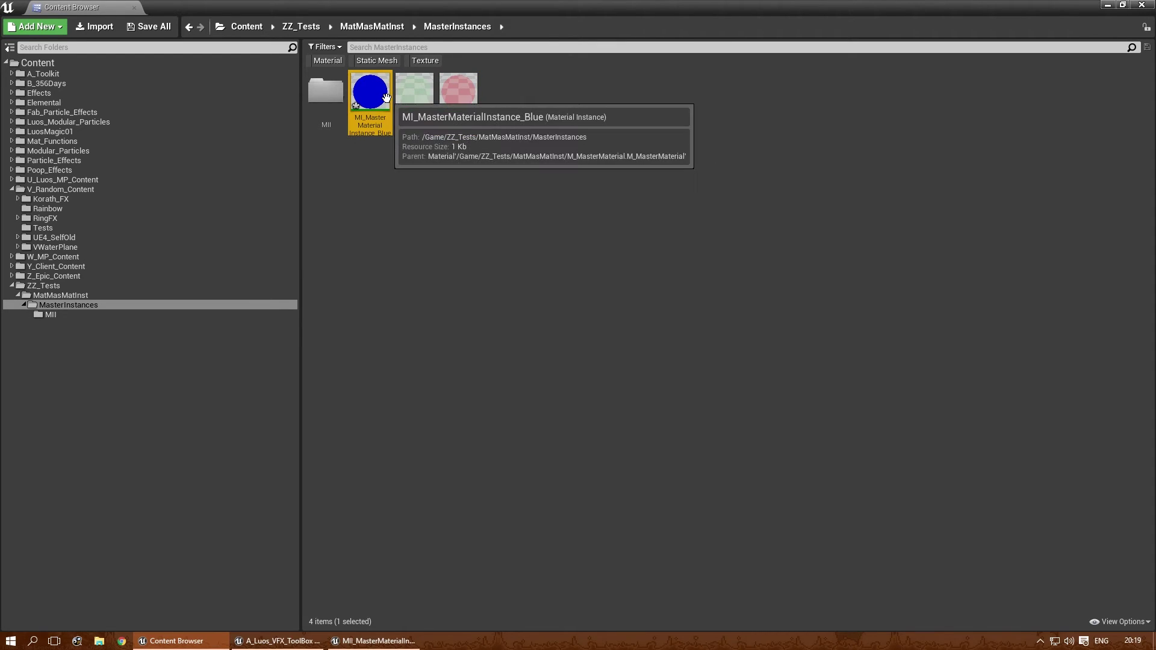
click(413, 158)
click(414, 93)
click(458, 95)
click(408, 254)
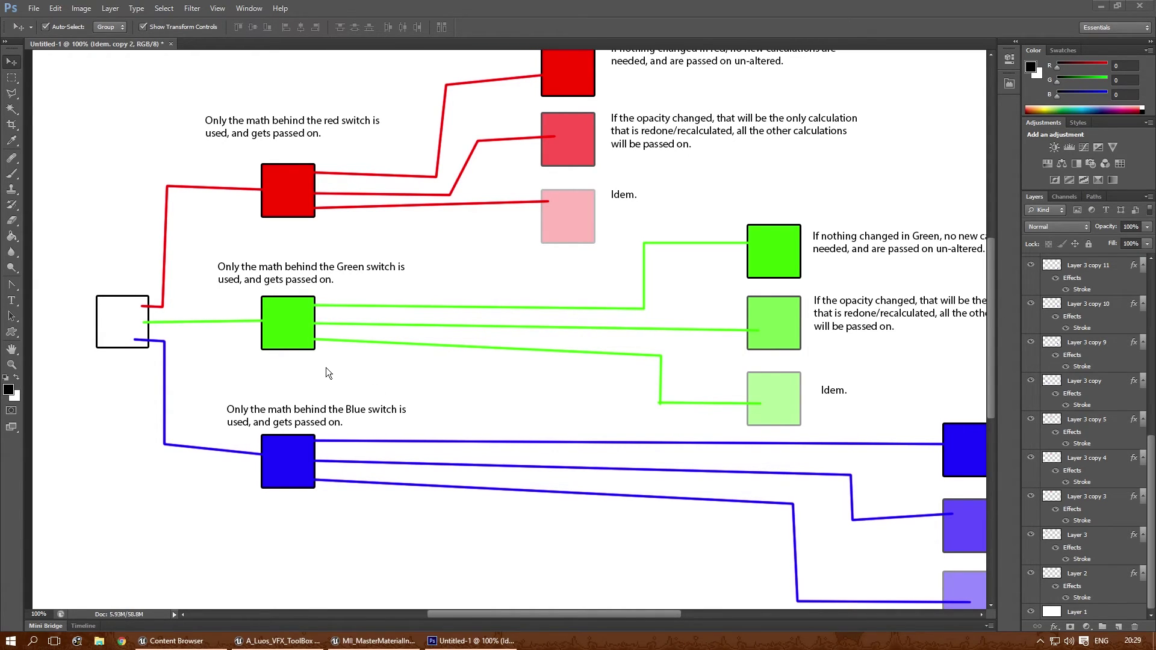
Step: Compare the Photoshop instance hierarchy diagram with the red, green and blue math sections of the M_MasterMaterial graph
drag(221, 321, 281, 439)
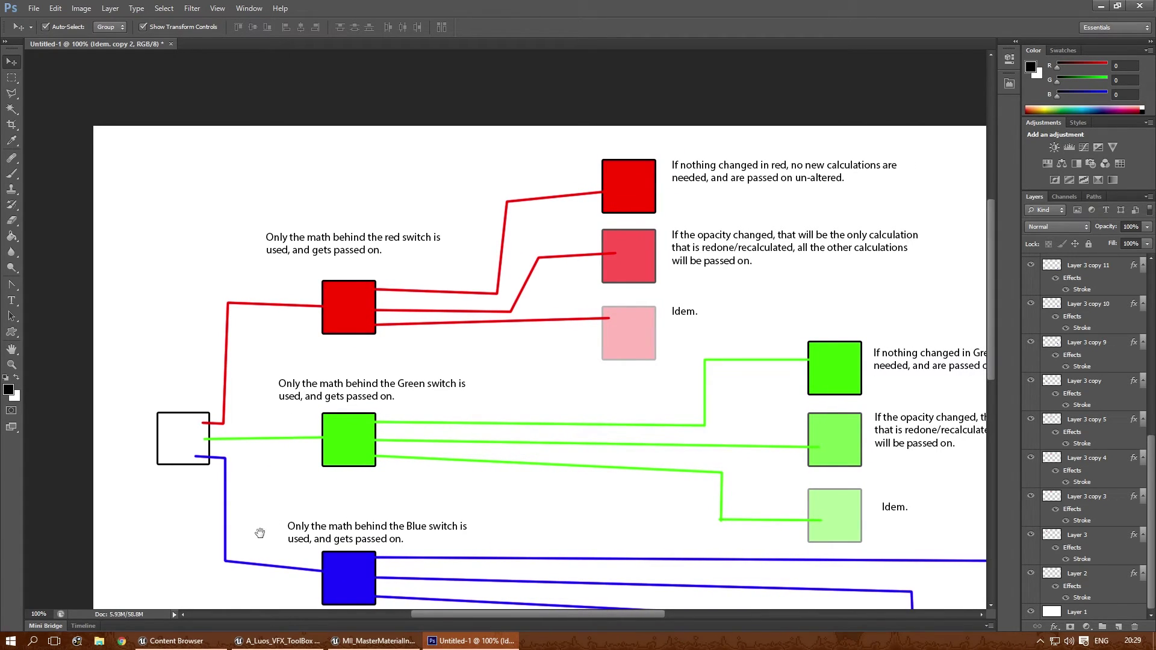
drag(261, 540, 241, 457)
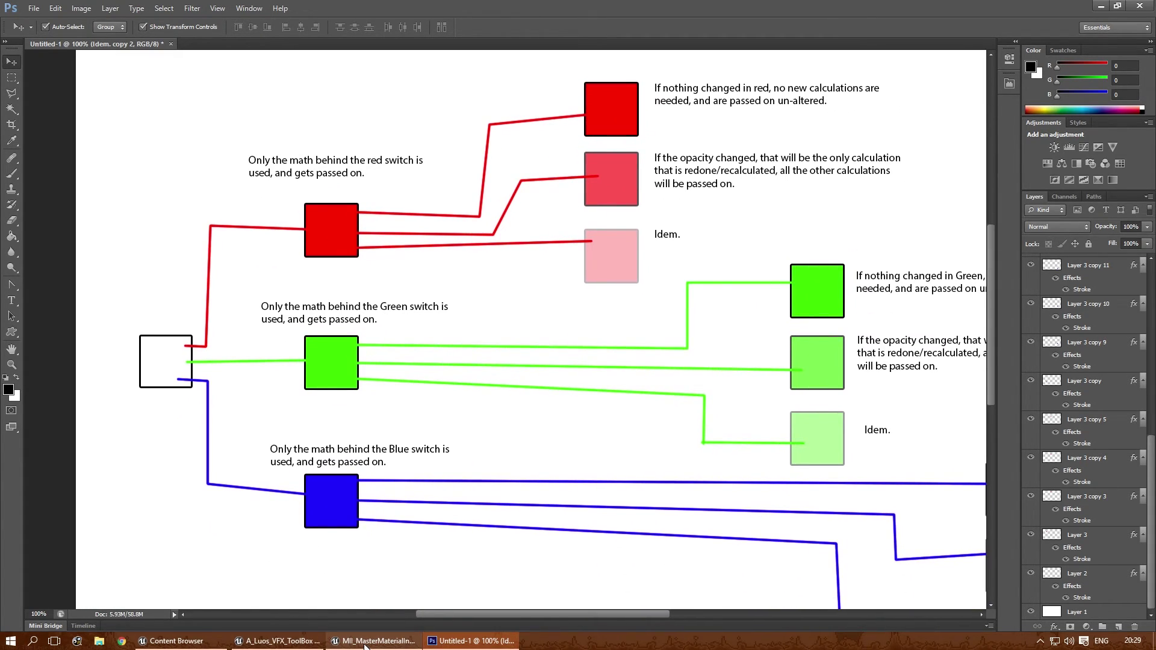
click(365, 641)
click(292, 7)
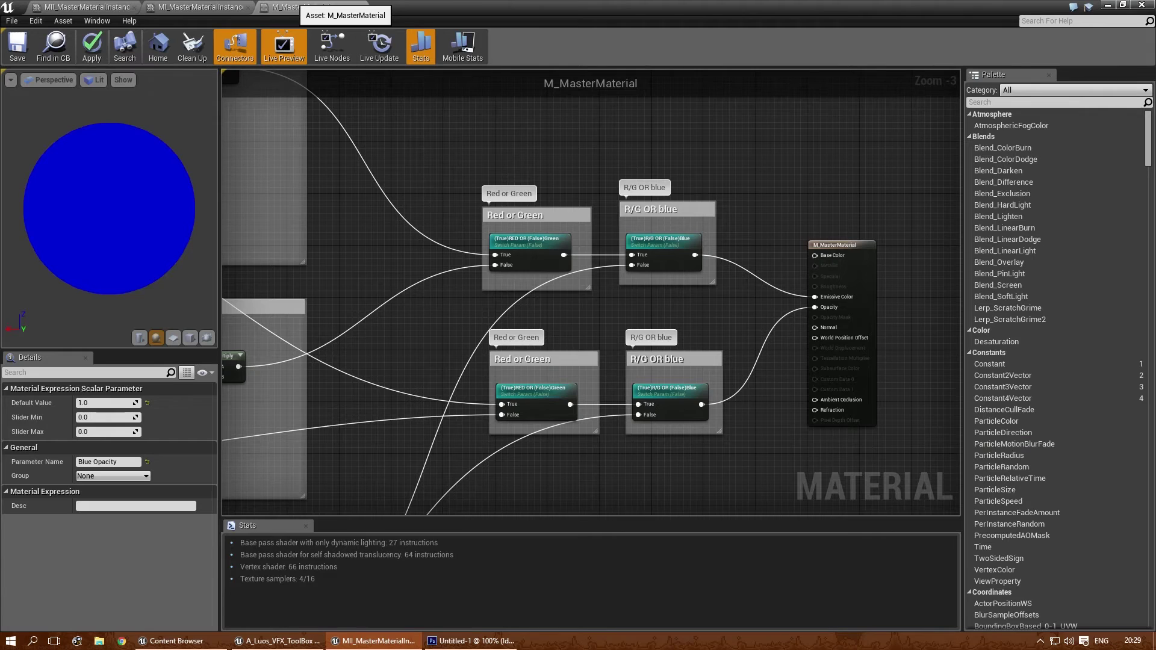
right_drag(358, 226, 682, 358)
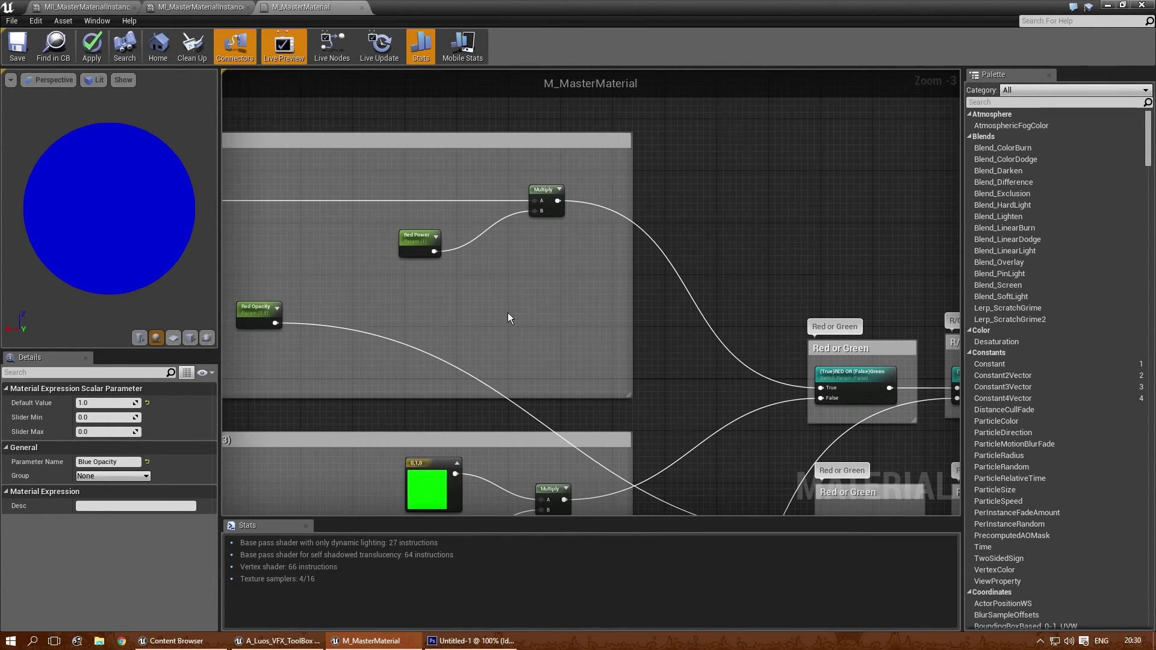
scroll(510, 312, down, 3)
right_drag(509, 311, 644, 288)
scroll(547, 252, up, 2)
right_drag(547, 252, 435, 71)
click(439, 148)
click(473, 221)
right_drag(474, 220, 437, 130)
click(450, 347)
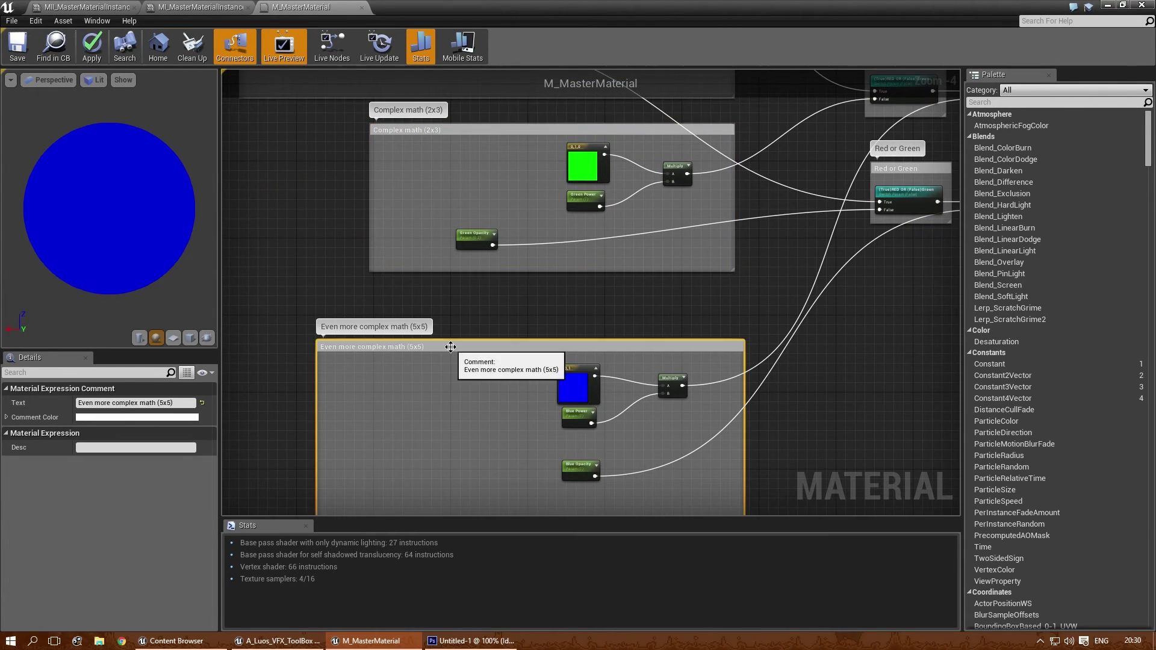
Step: Switch to Photoshop and examine the red and green branches of the hierarchy diagram with their notes on recalculation
click(448, 644)
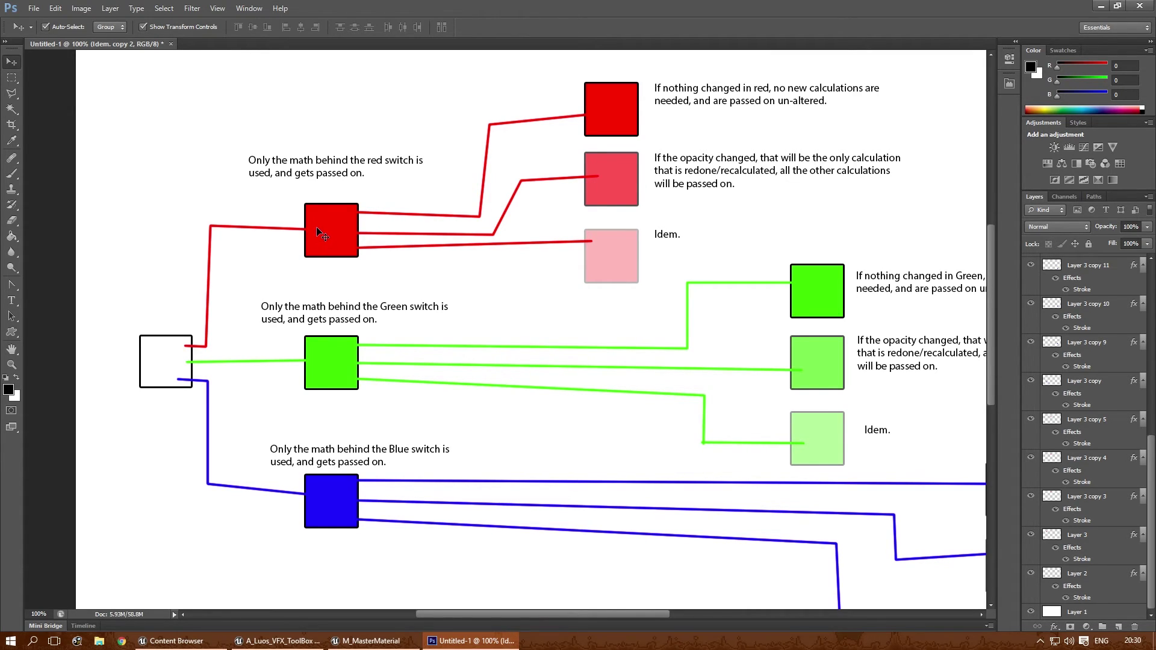
drag(320, 211, 287, 280)
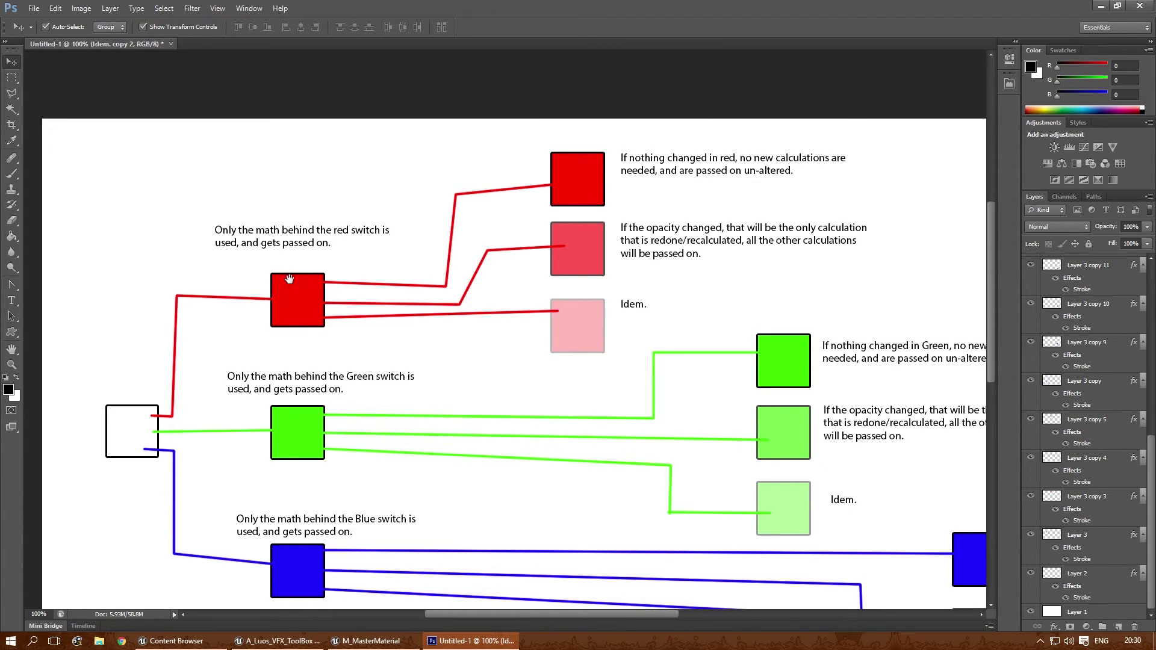
drag(462, 240, 303, 294)
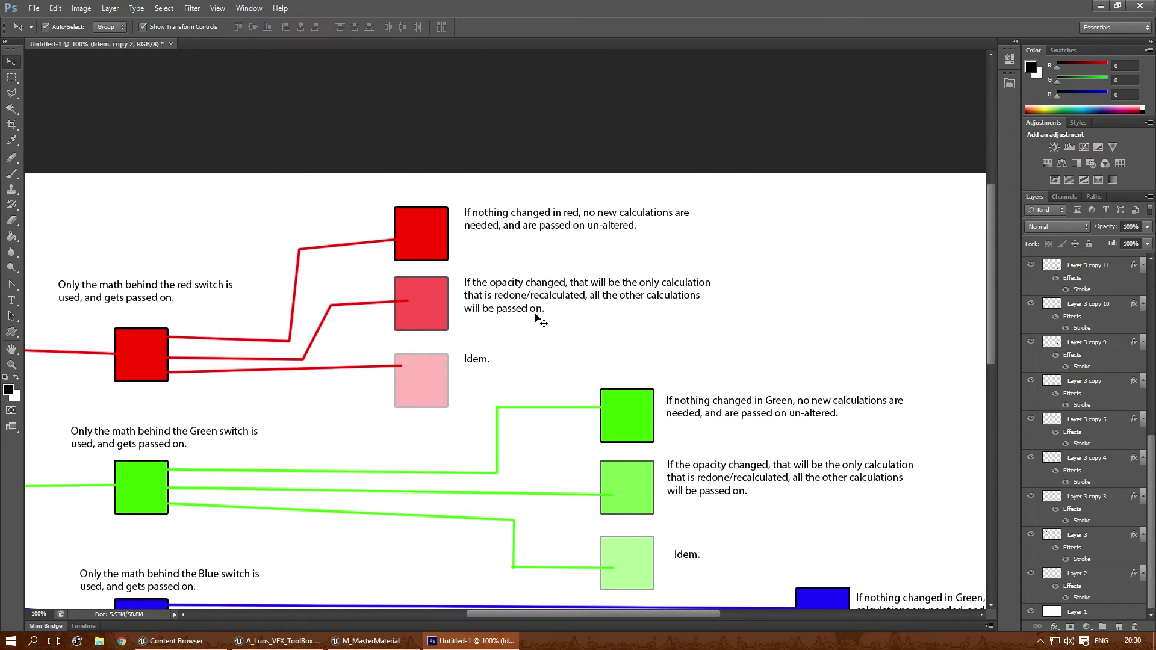
drag(540, 318, 505, 258)
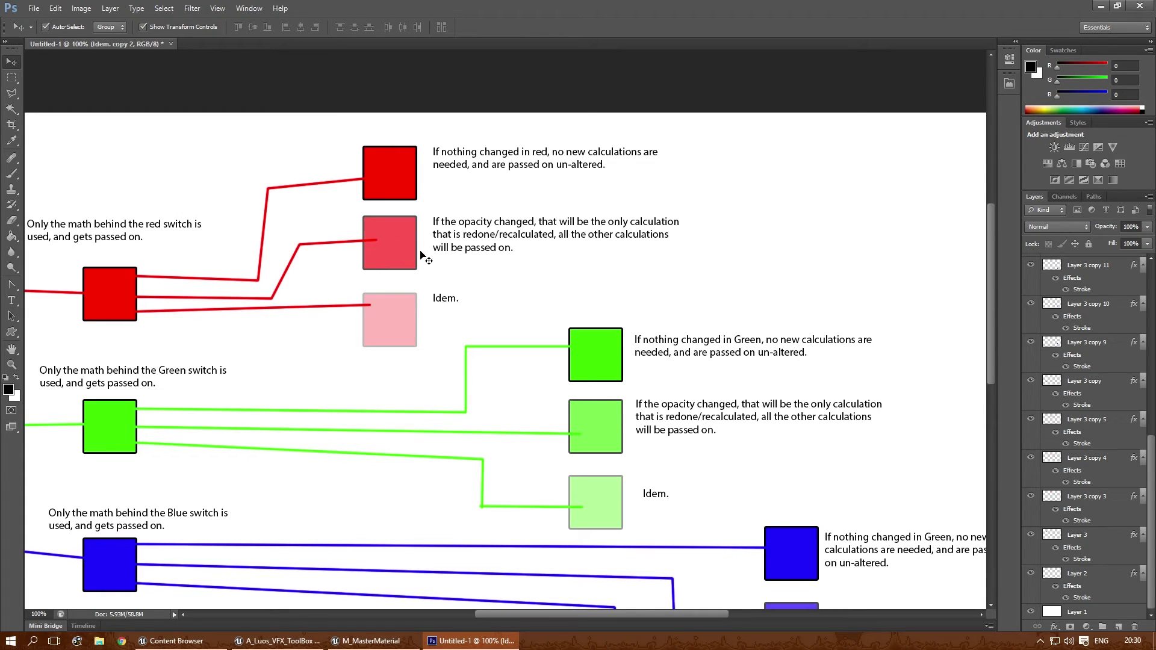
drag(388, 251, 413, 213)
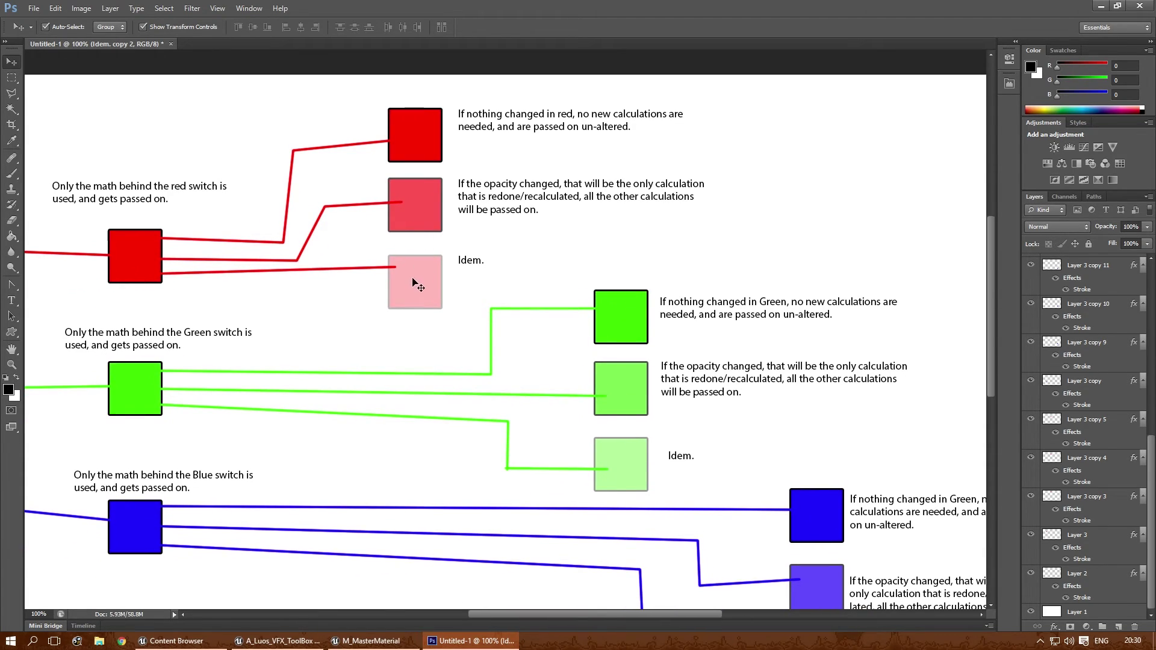
drag(346, 338, 573, 230)
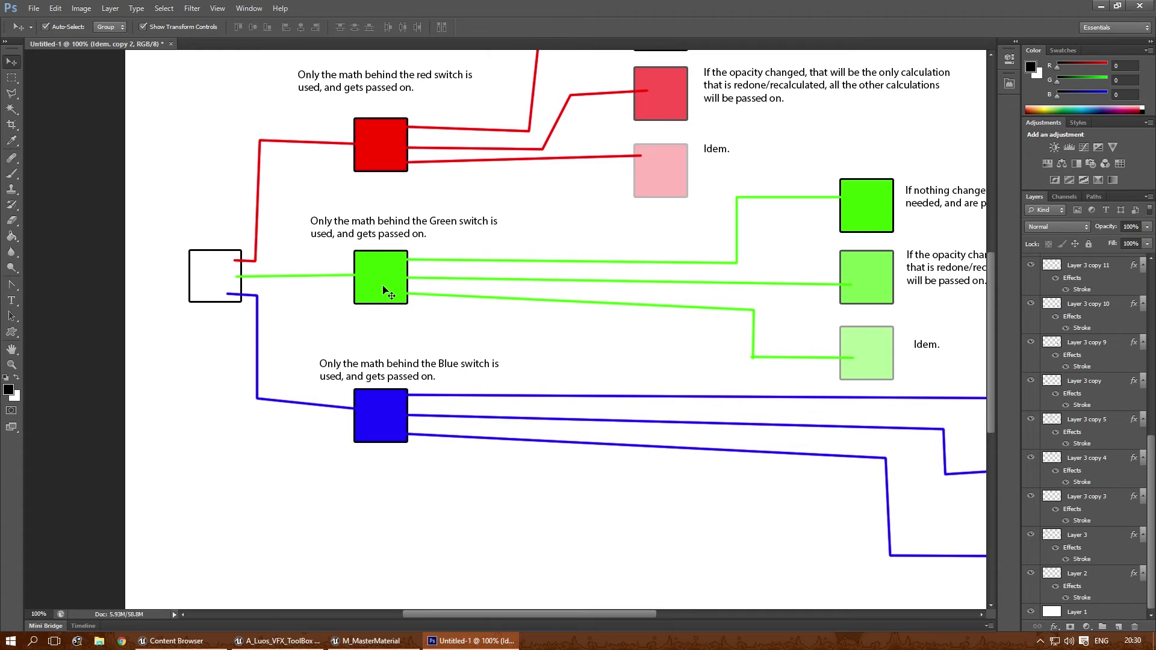
drag(384, 291, 350, 301)
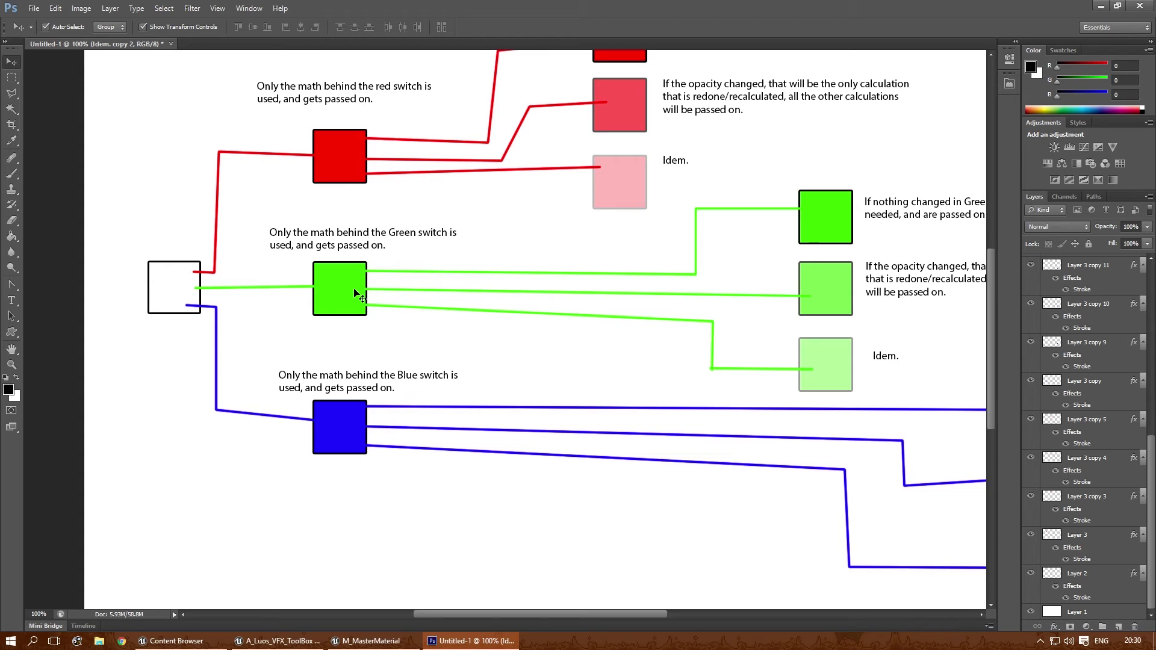
drag(773, 270, 380, 303)
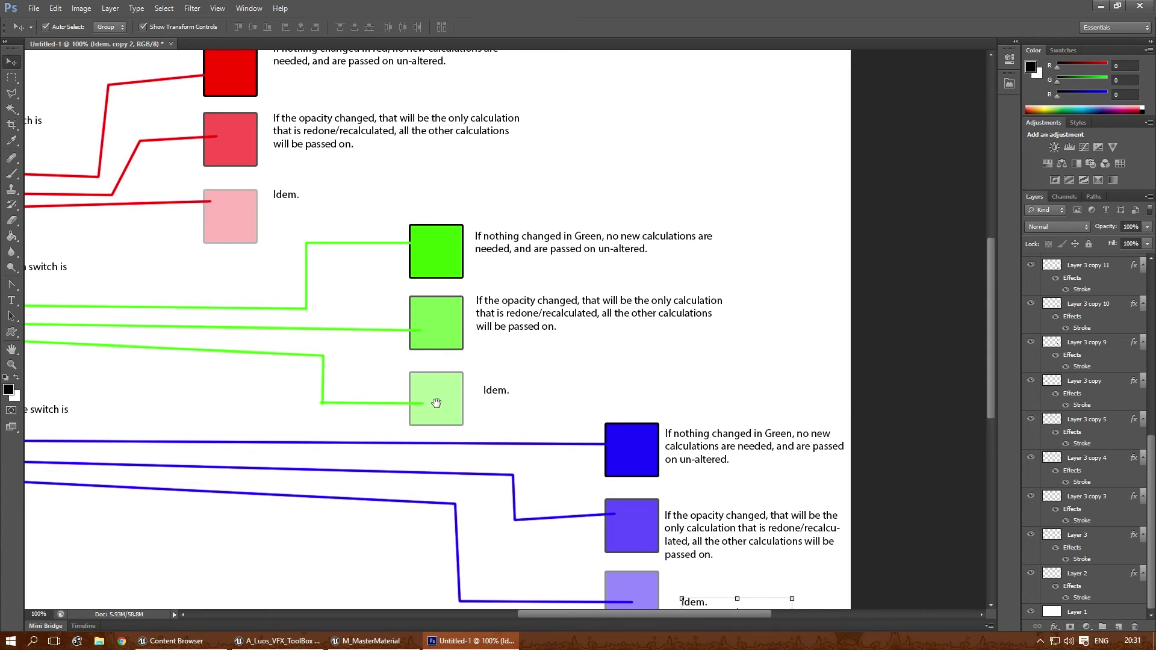
drag(436, 402, 640, 378)
Step: Correct the note beside the opaque blue child box to read "If nothing changed in Blue," instead of Green
drag(238, 345, 538, 219)
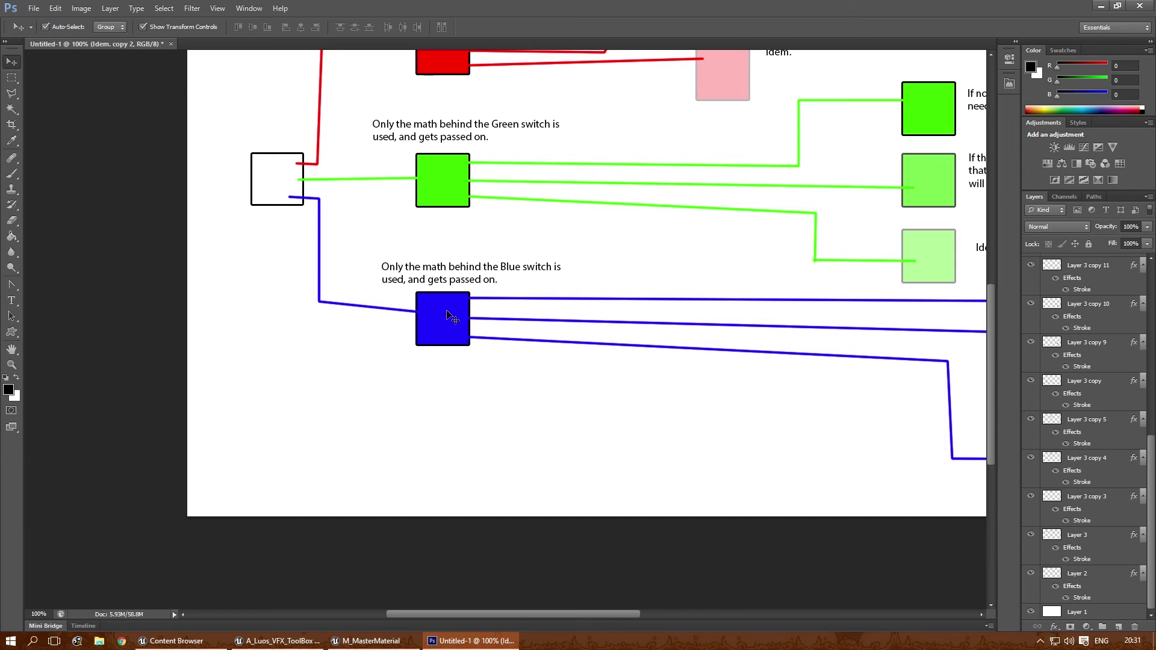
drag(535, 364, 422, 356)
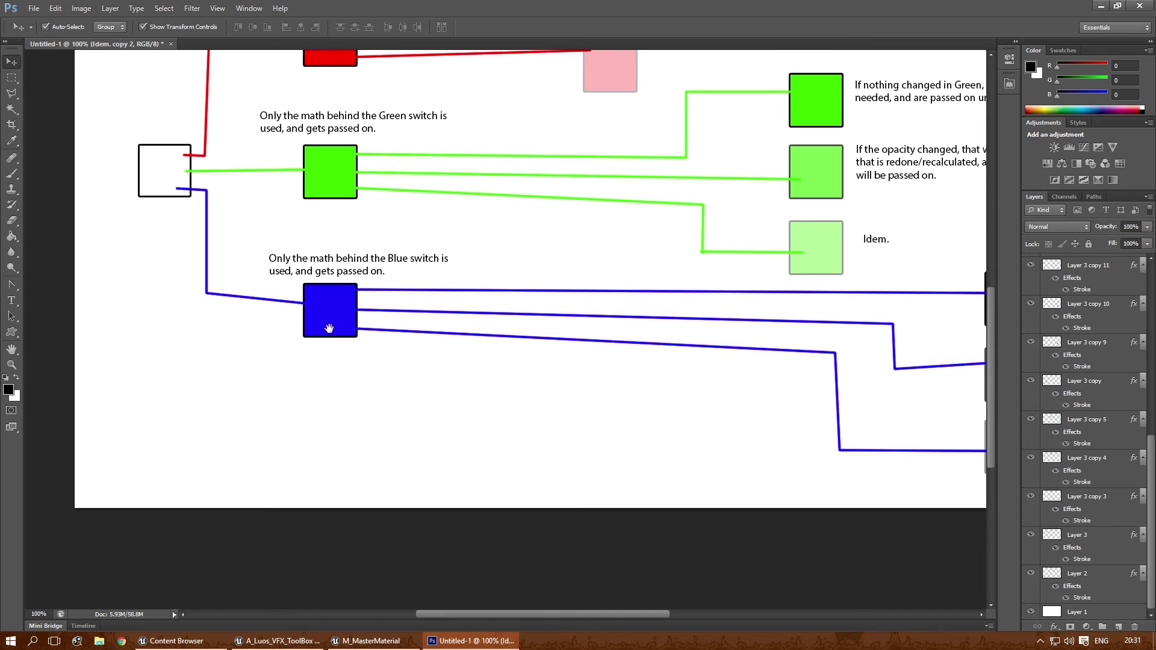
drag(566, 322, 461, 330)
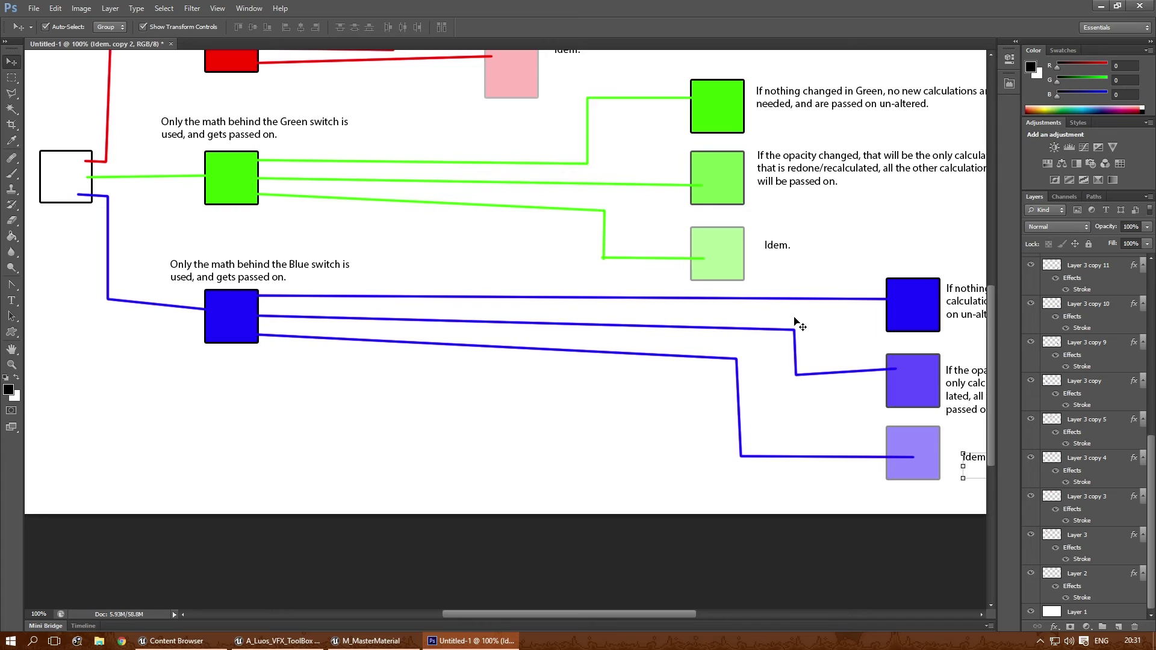
drag(862, 325, 687, 313)
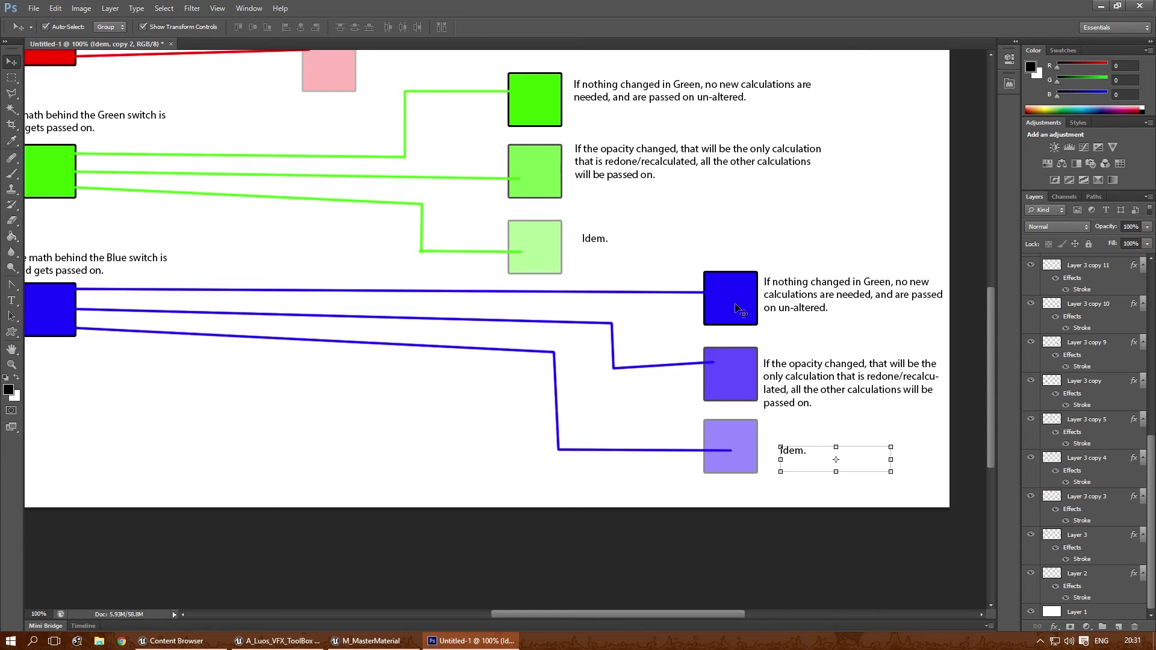
click(11, 301)
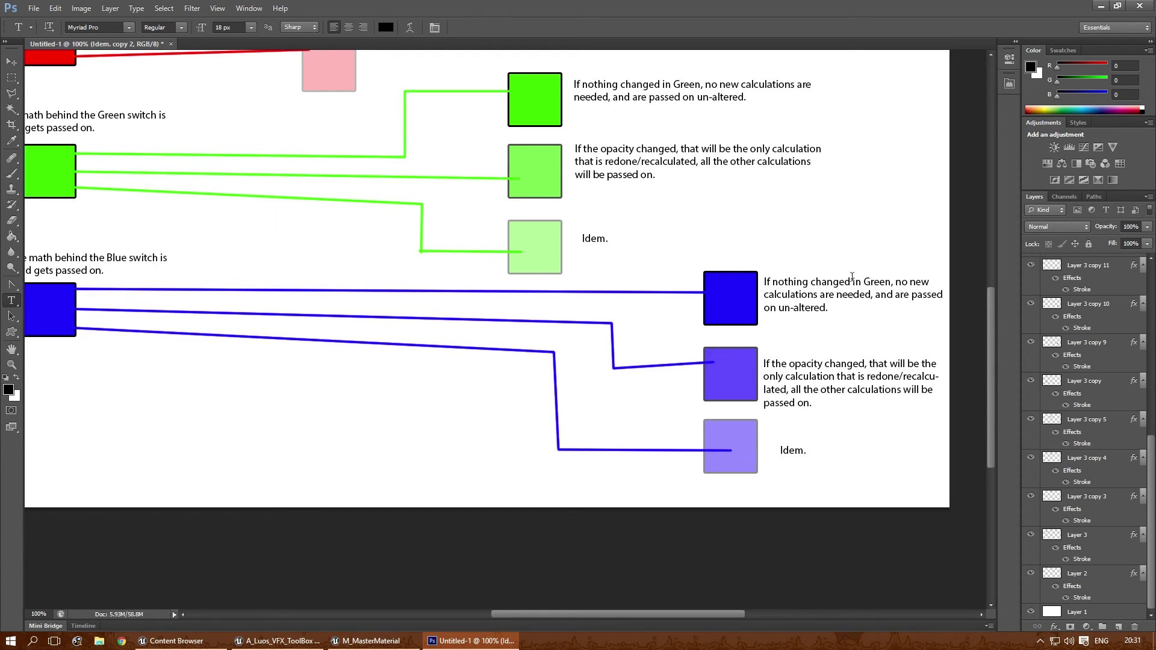
double_click(883, 282)
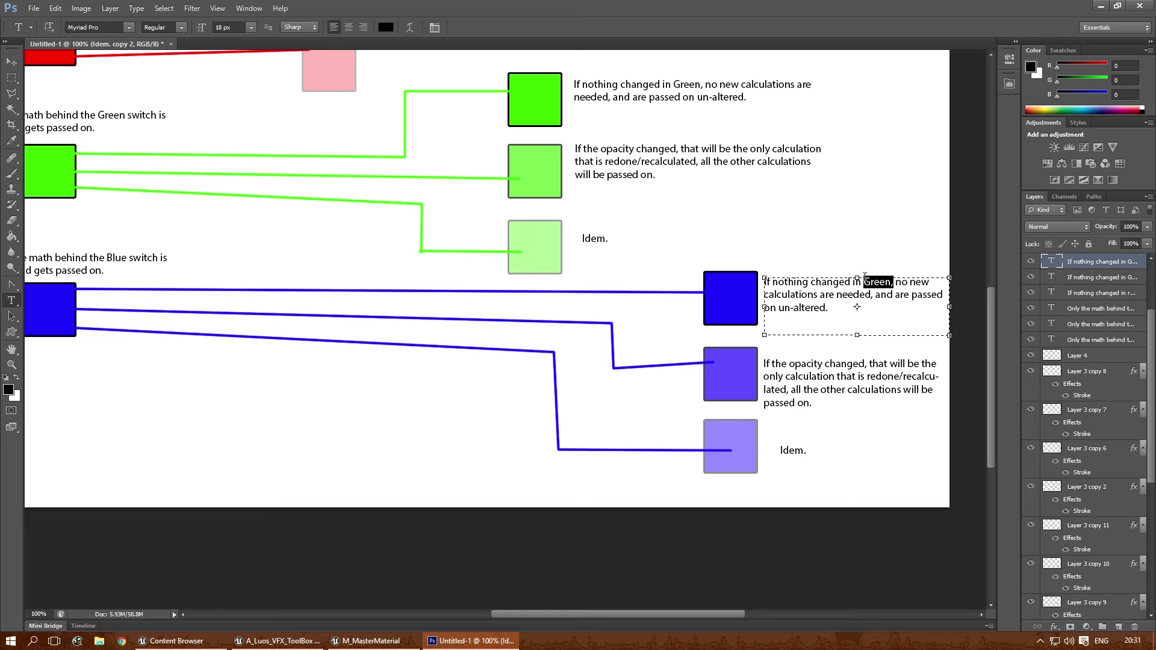
text(Blue)
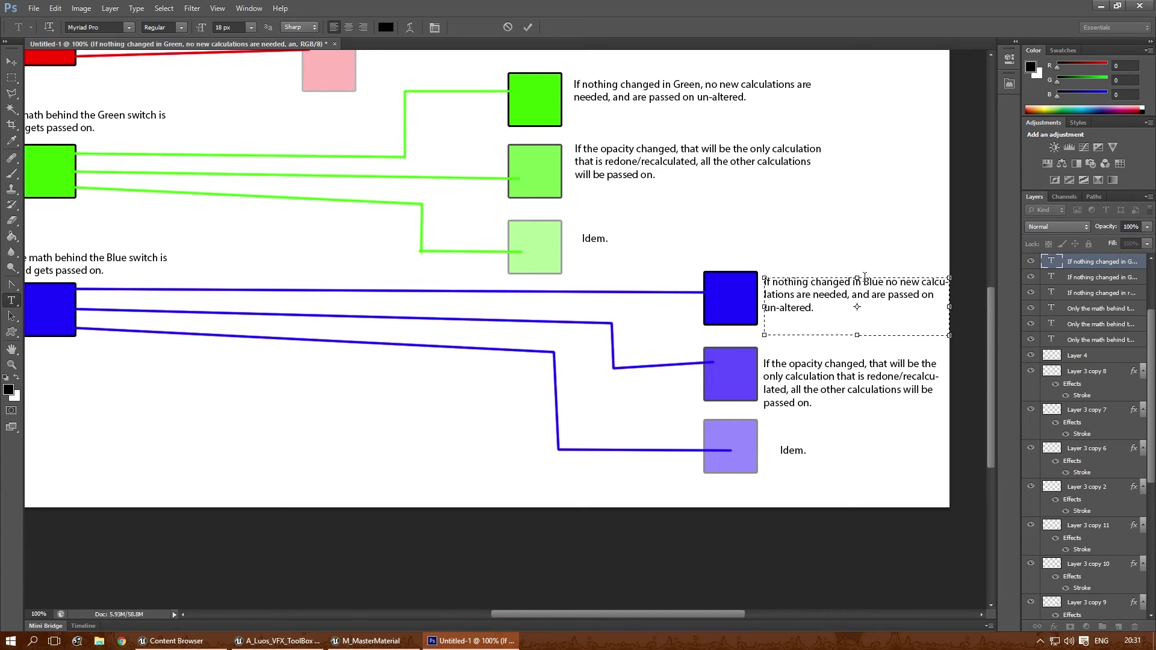
text(,)
click(11, 62)
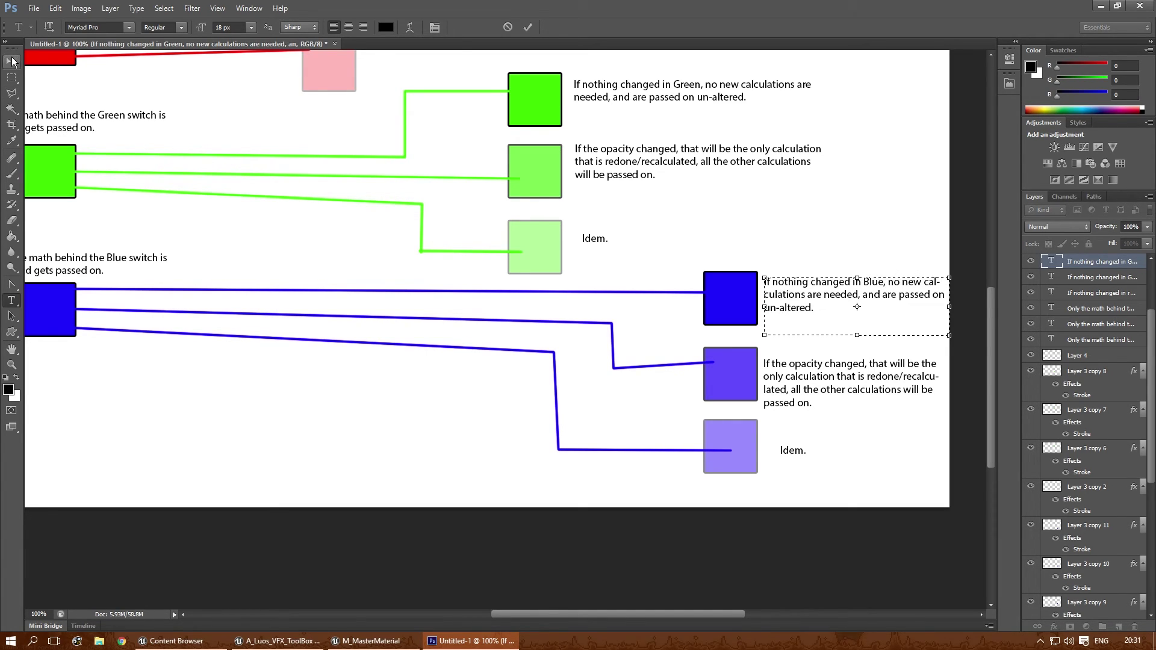
Step: Examine the diagram's blue branch from the parent box to its three child boxes and their notes
scroll(546, 304, left, 3)
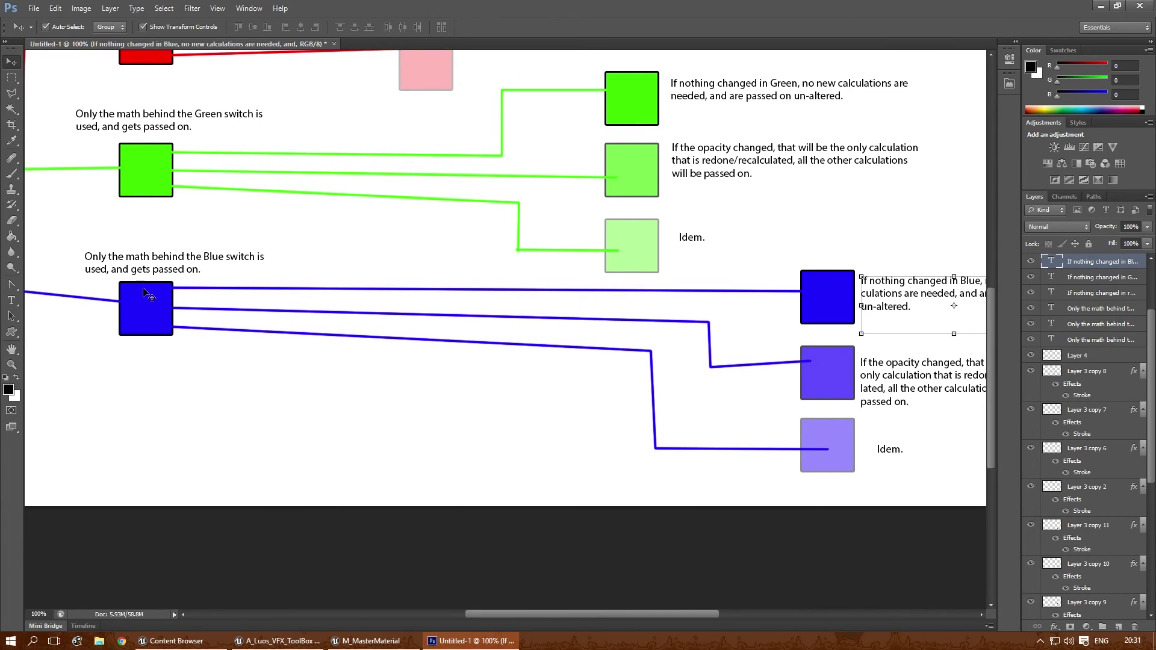
drag(838, 322, 725, 329)
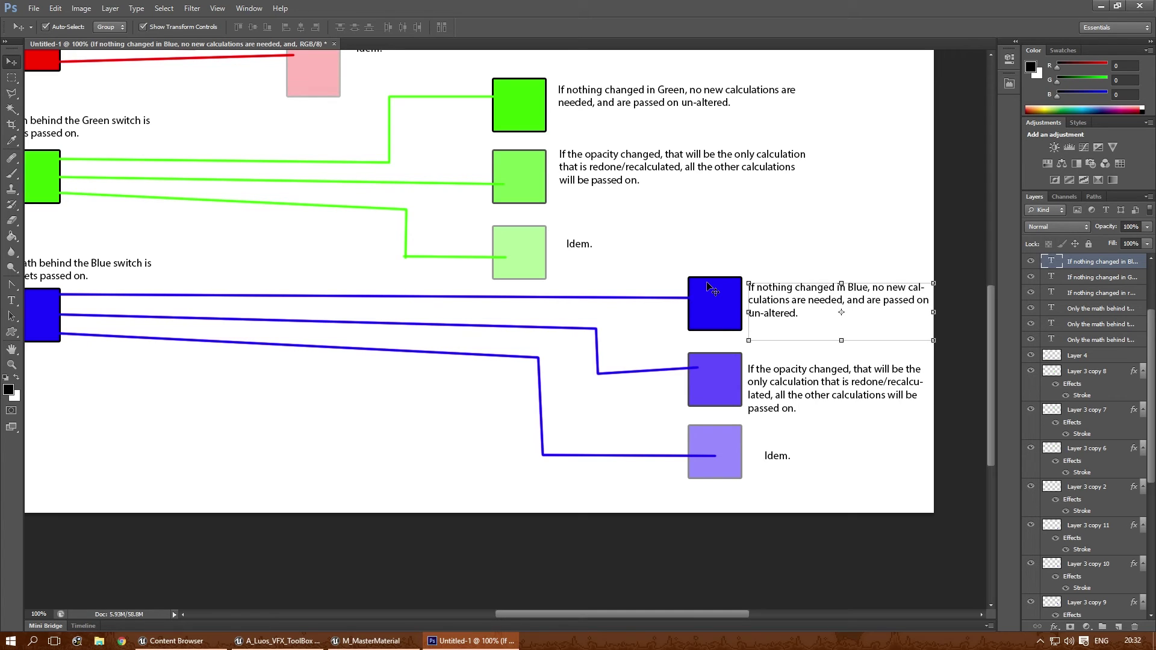
drag(357, 329, 196, 318)
drag(512, 342, 494, 333)
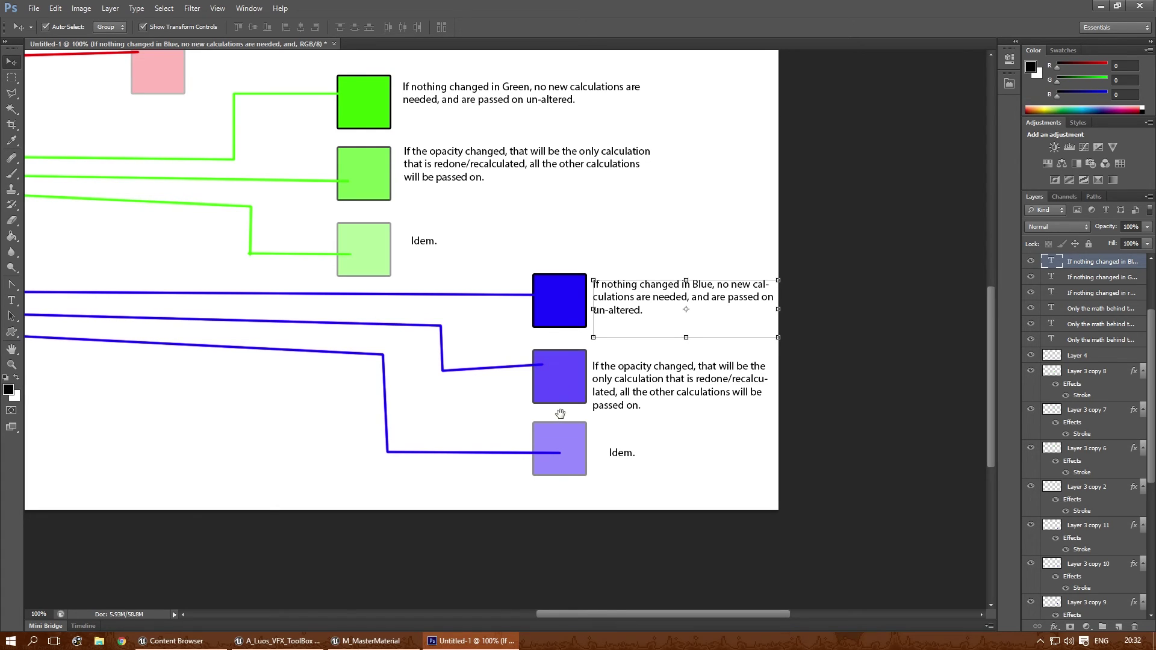
scroll(560, 407, left, 3)
scroll(560, 408, down, 1)
scroll(603, 410, left, 2)
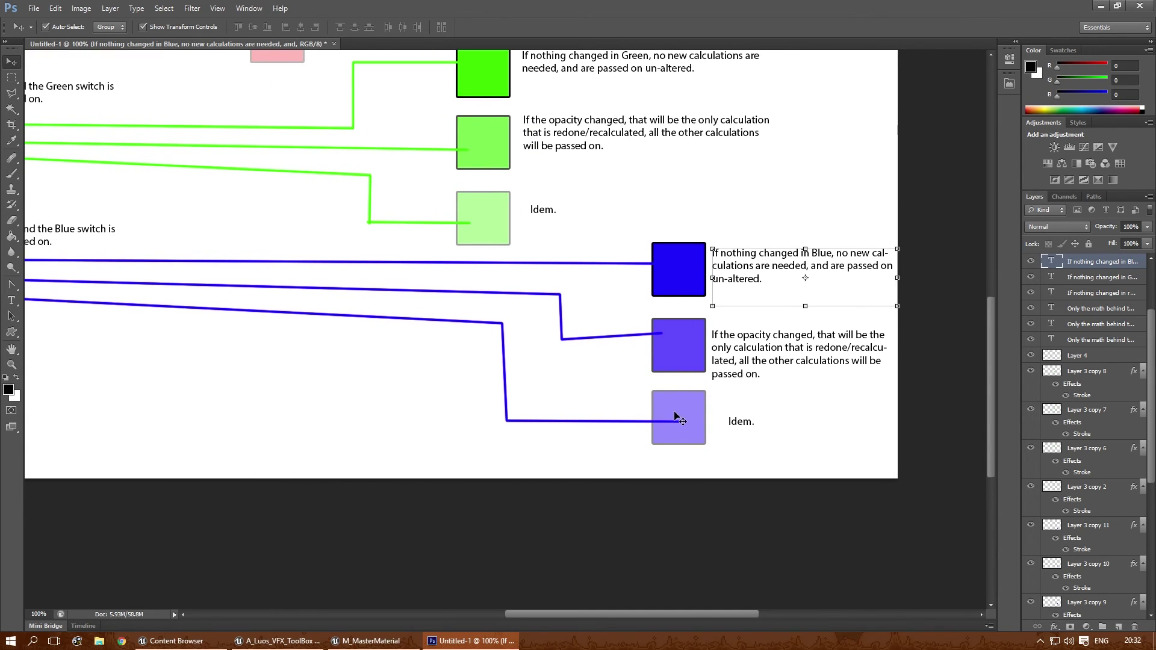
scroll(509, 401, left, 7)
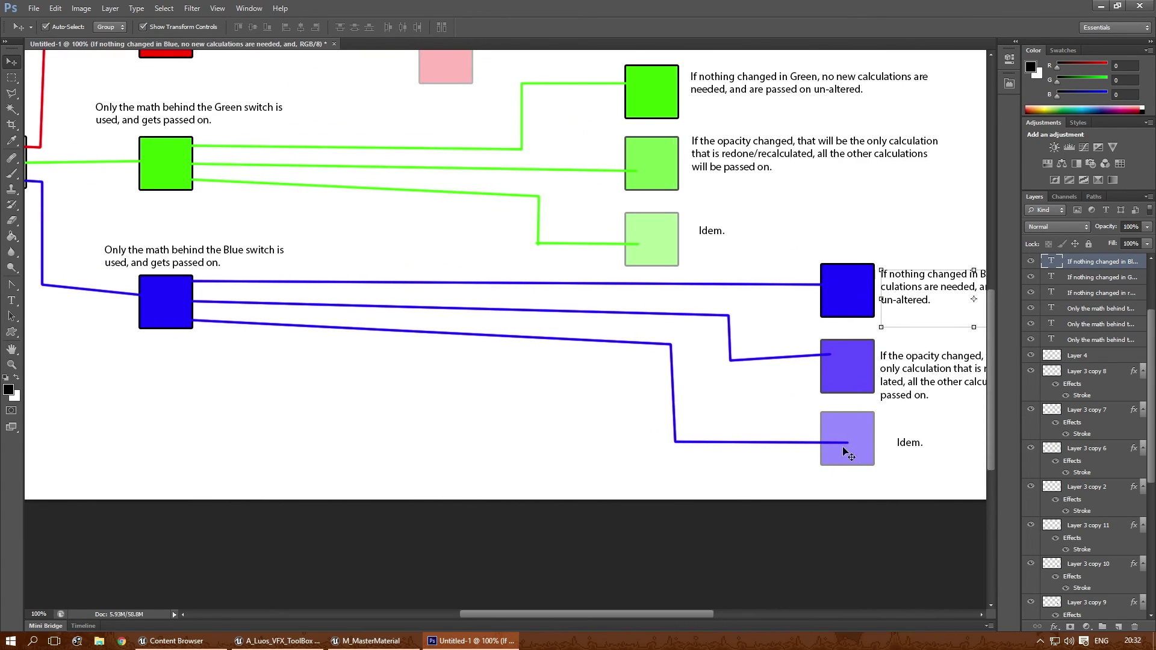
drag(903, 461, 645, 446)
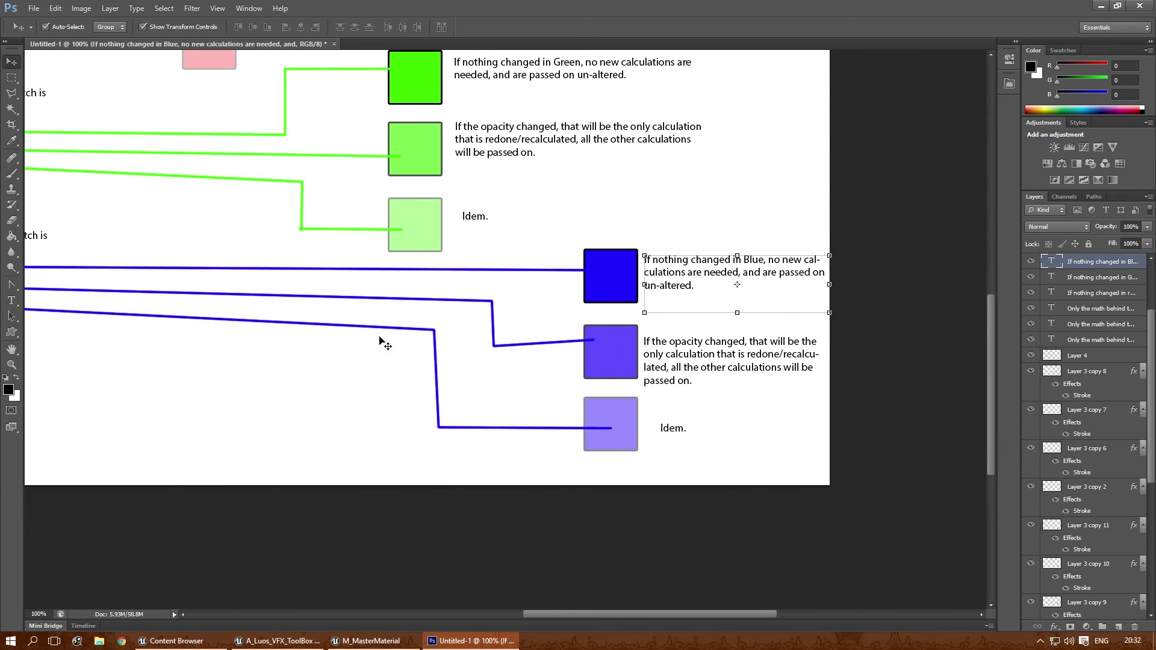
Step: Save a copy of the hierarchy diagram to the Desktop as a PNG named MasterInstance, with no compression and no interlacing
drag(389, 339, 692, 508)
drag(473, 331, 629, 454)
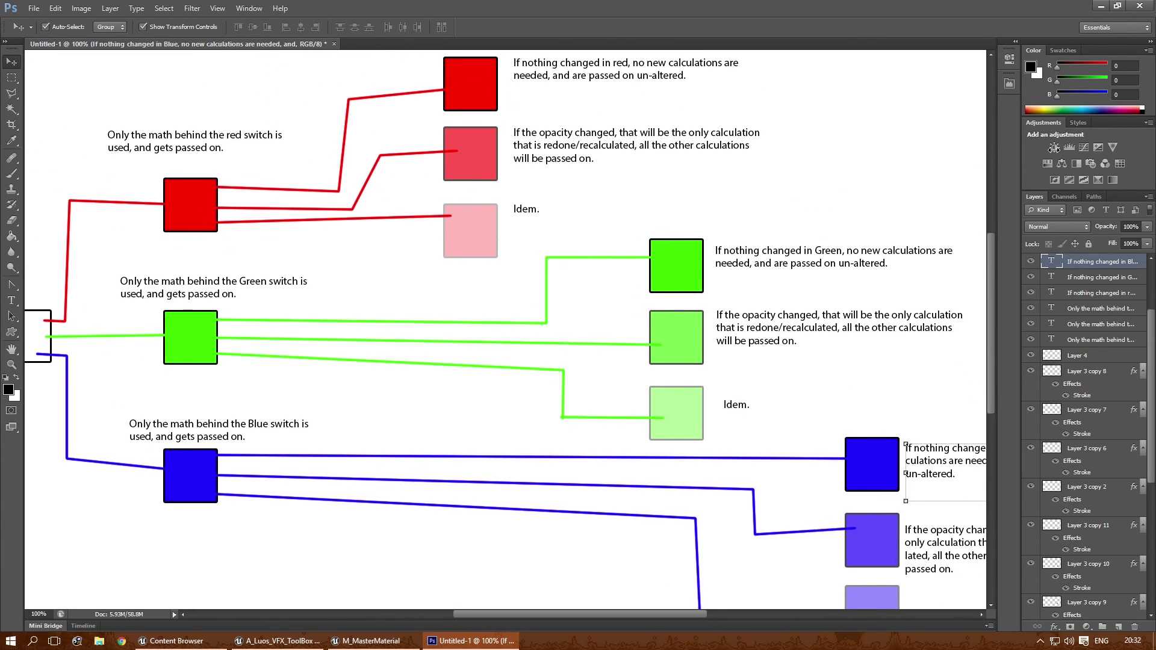
click(38, 8)
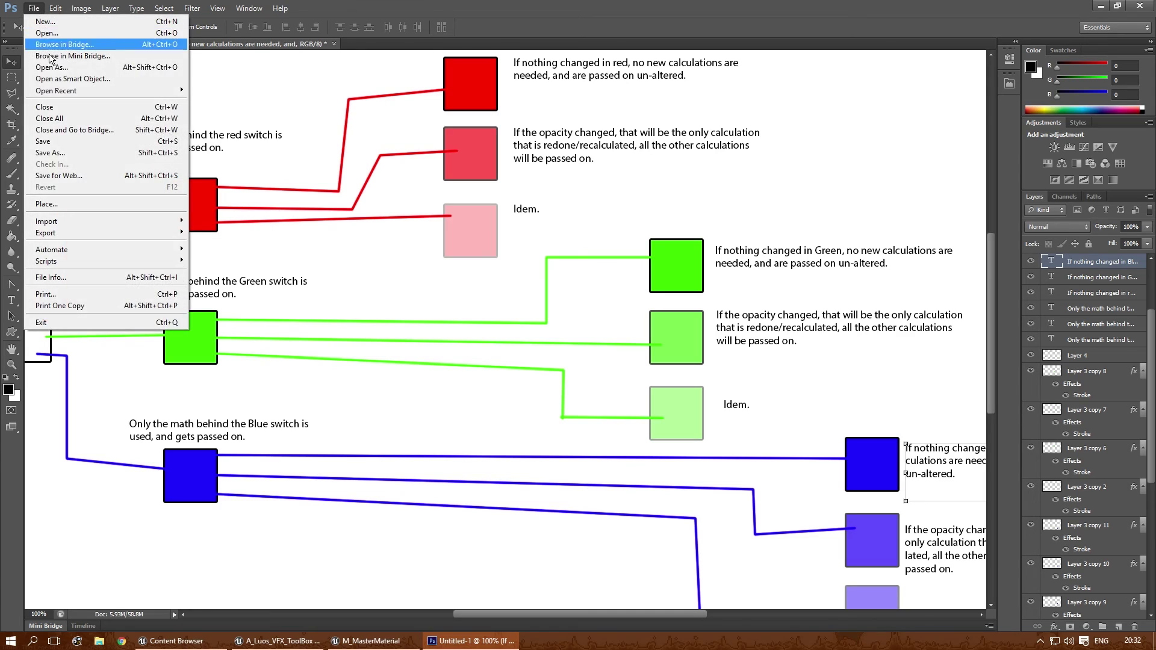
click(72, 154)
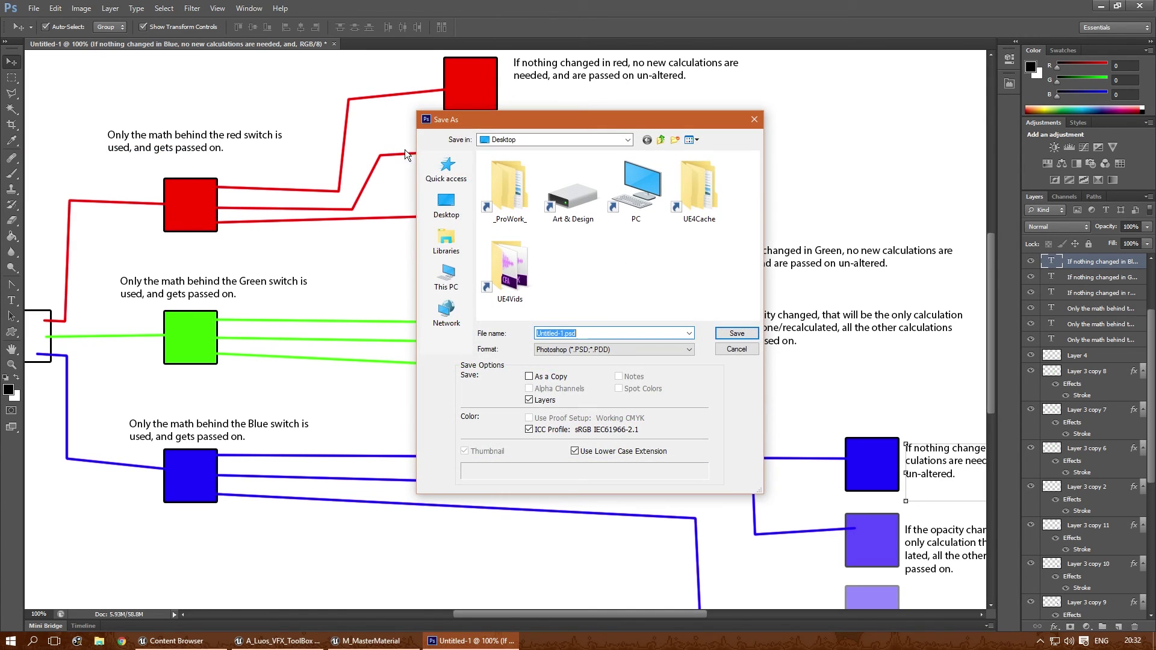
click(446, 205)
click(615, 350)
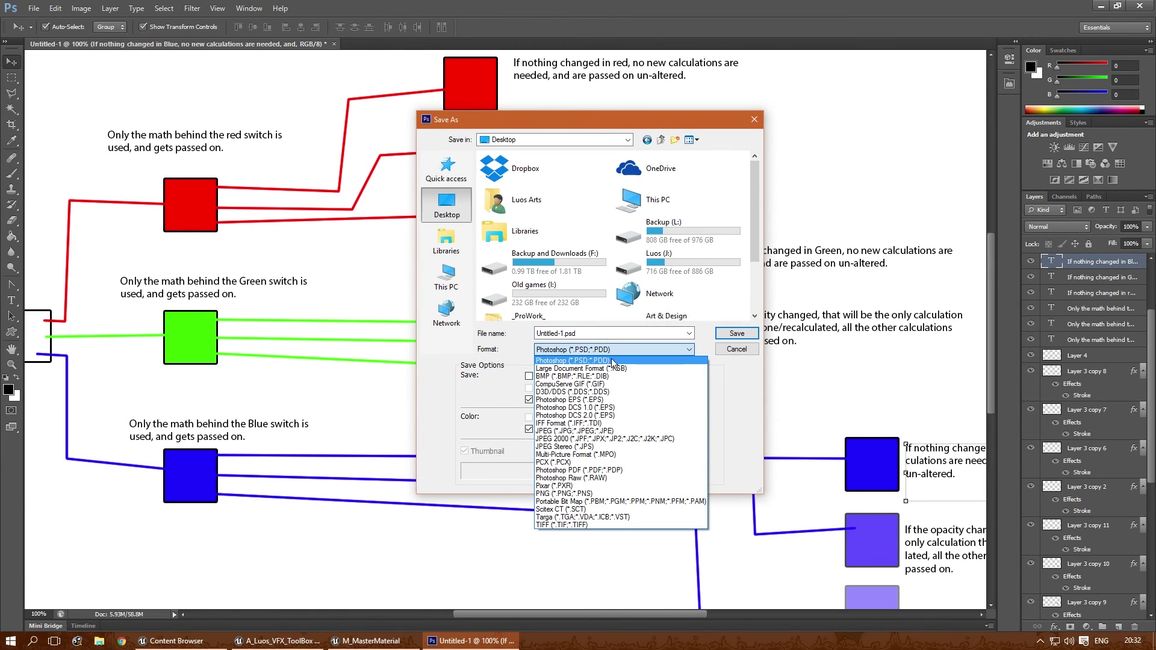
click(599, 493)
double_click(588, 334)
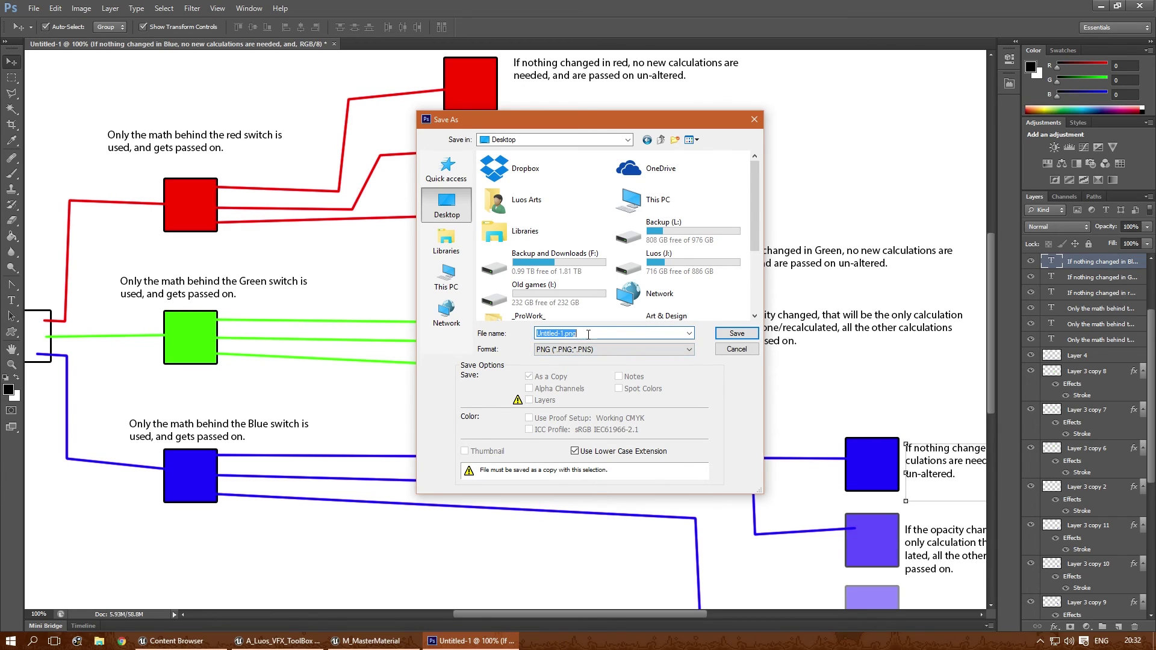
text(MasterInstance)
key(Return)
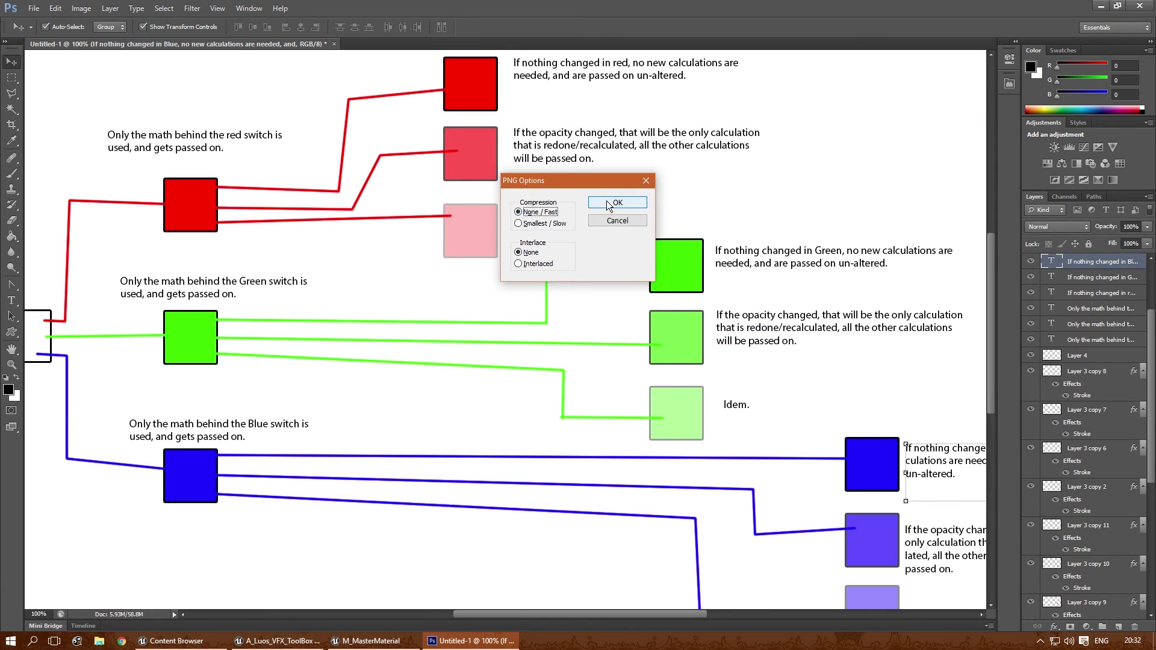
click(608, 205)
Step: Switch to the Windows desktop, open MasterInstance.png in Photos and maximize the viewer to show the whole diagram
key(alt+Tab)
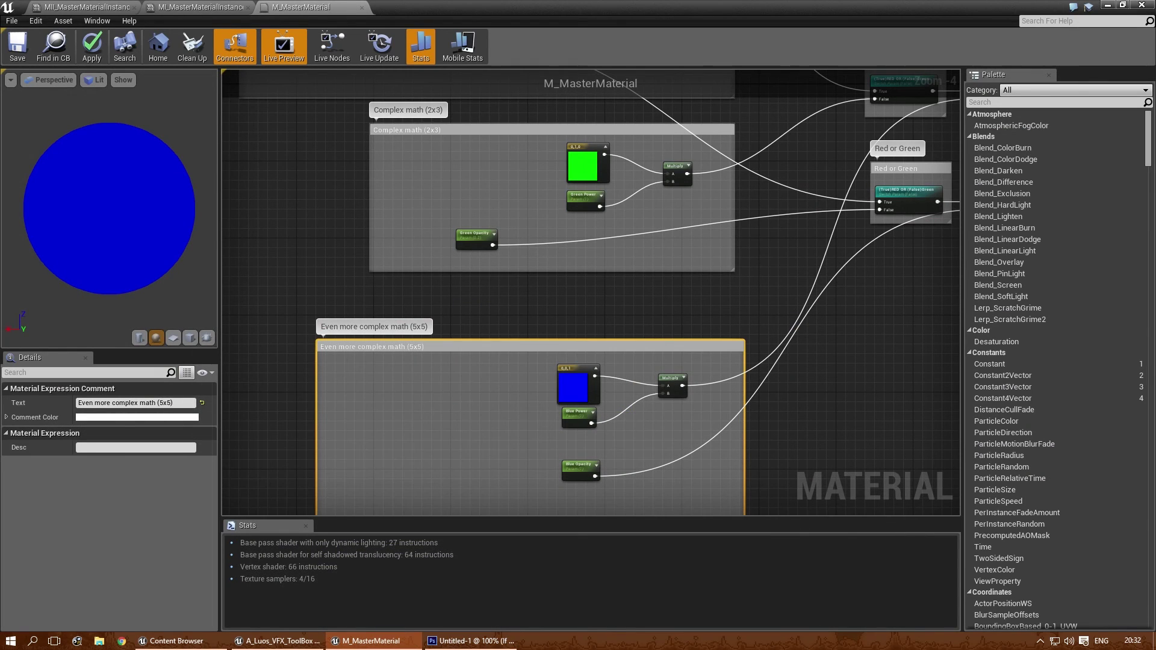
key(alt+Tab)
key(super+d)
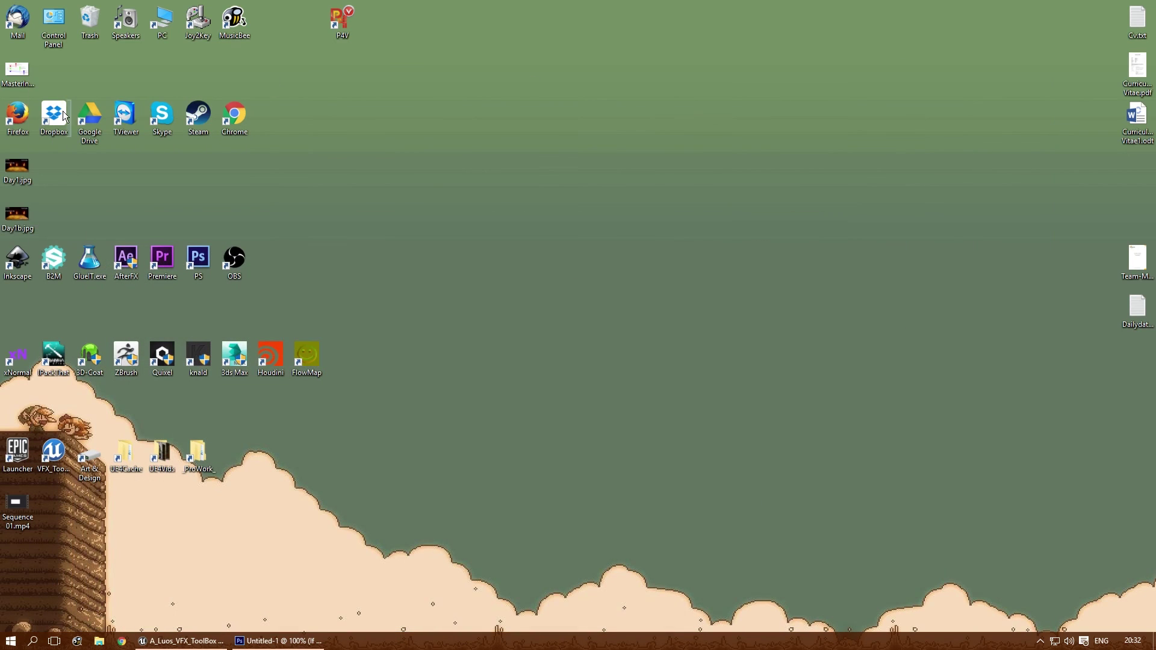
double_click(18, 71)
double_click(585, 29)
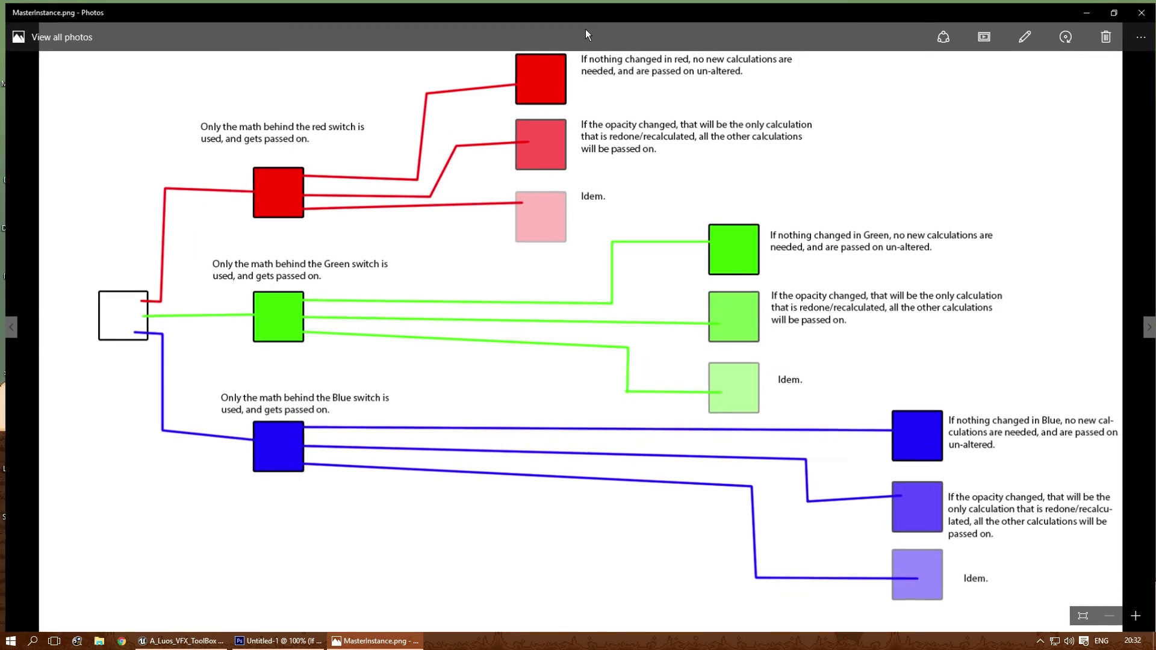